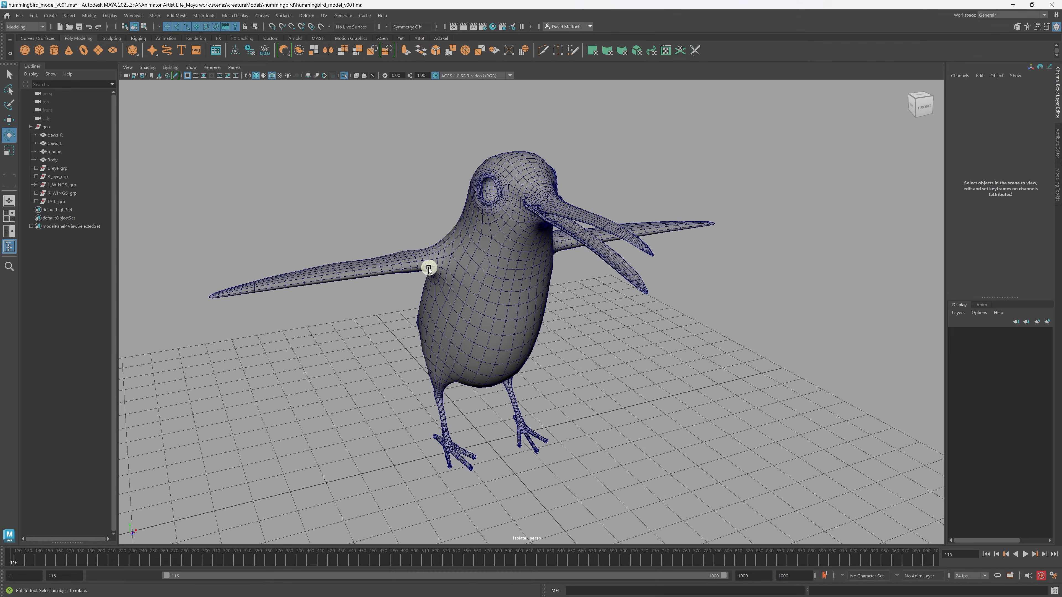
Run Cleanup on the Body mesh to select faces with more than 4 sides.
left_click_drag(447, 273, 440, 251, "alt")
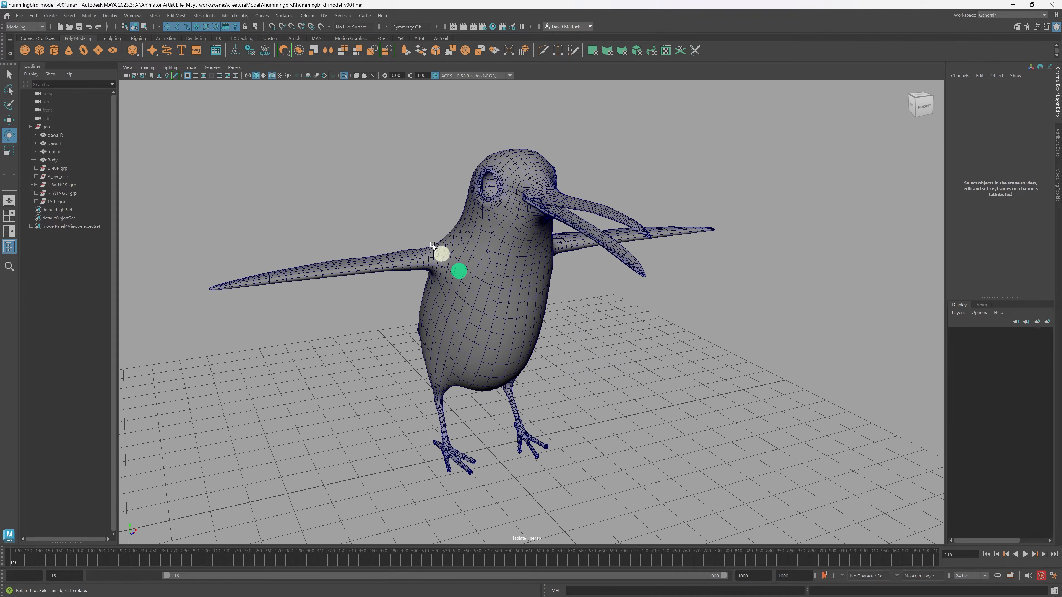
left_click(480, 246)
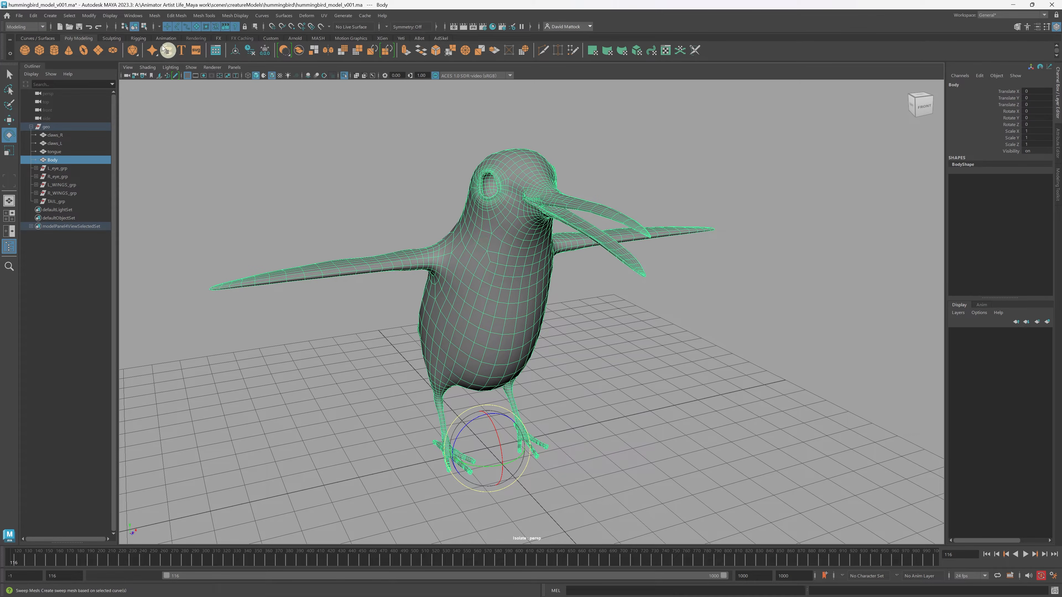
left_click(154, 16)
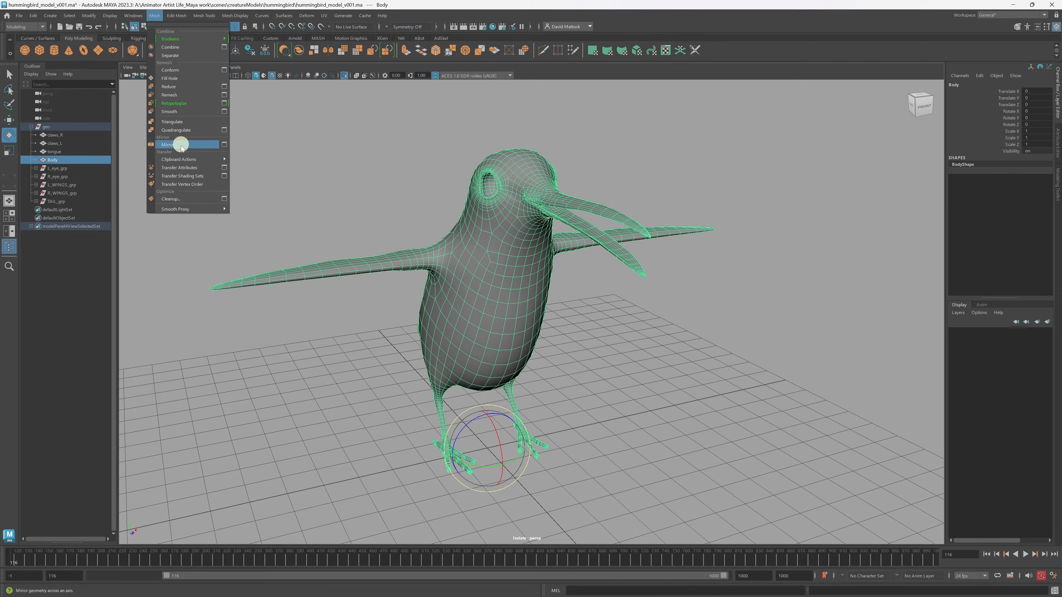
left_click(224, 200)
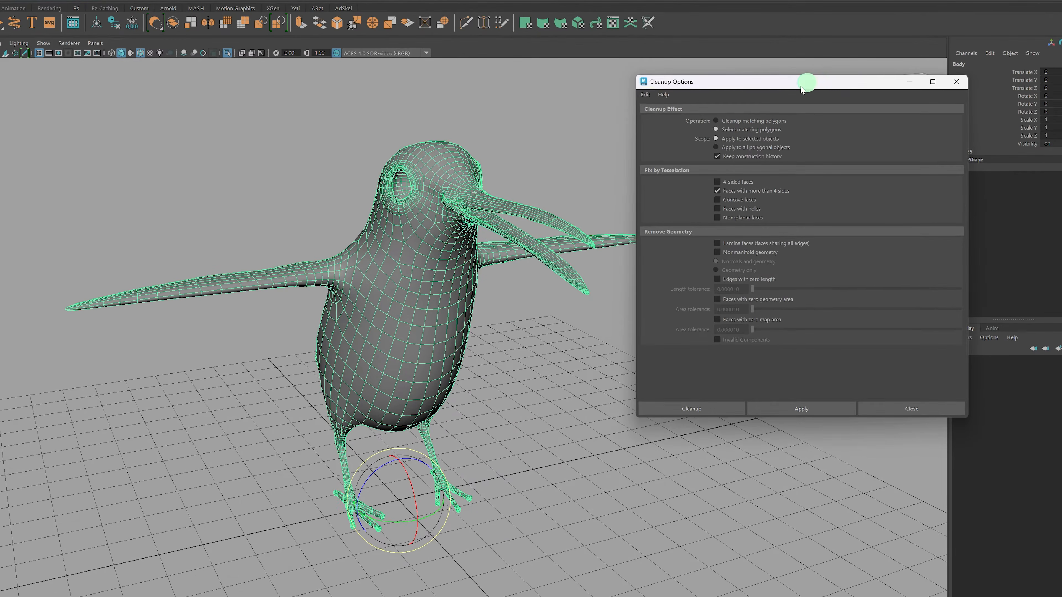
left_click(671, 112)
left_click(659, 117)
left_click(743, 191)
left_click(793, 412)
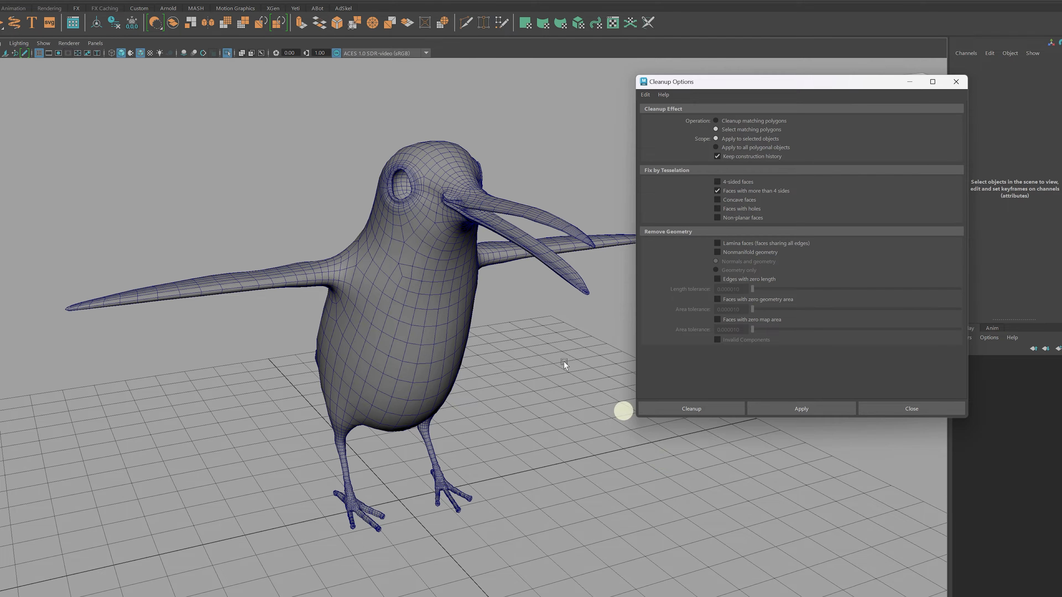
Delete an edge on the Body mesh's chest to make a test face with more than four sides.
right_click_drag(276, 286, 465, 312, "alt")
mouse_move(465, 311)
left_mouse_down("alt")
mouse_move(479, 311)
mouse_move(467, 307)
left_mouse_up("alt")
right_click_drag(220, 292, 347, 308, "alt")
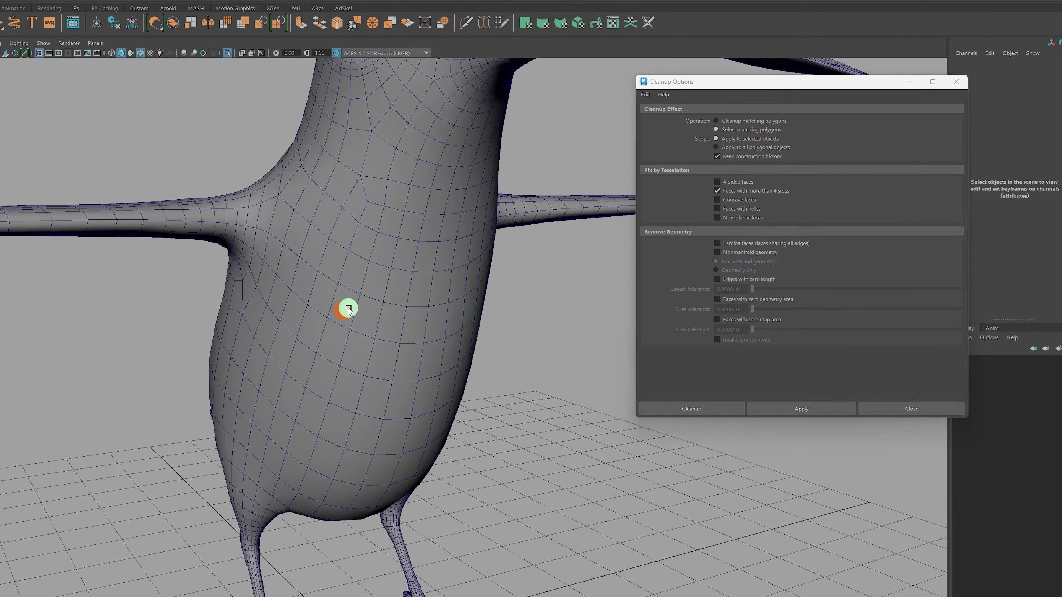
left_click(350, 247)
right_click_drag(350, 247, 341, 224)
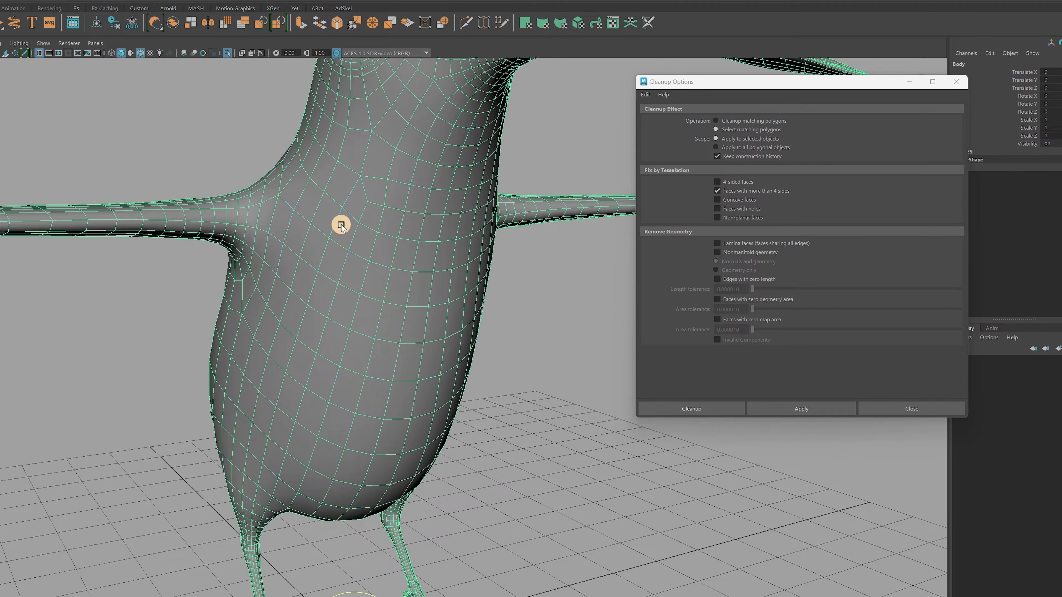
left_click(340, 246)
left_click(340, 247)
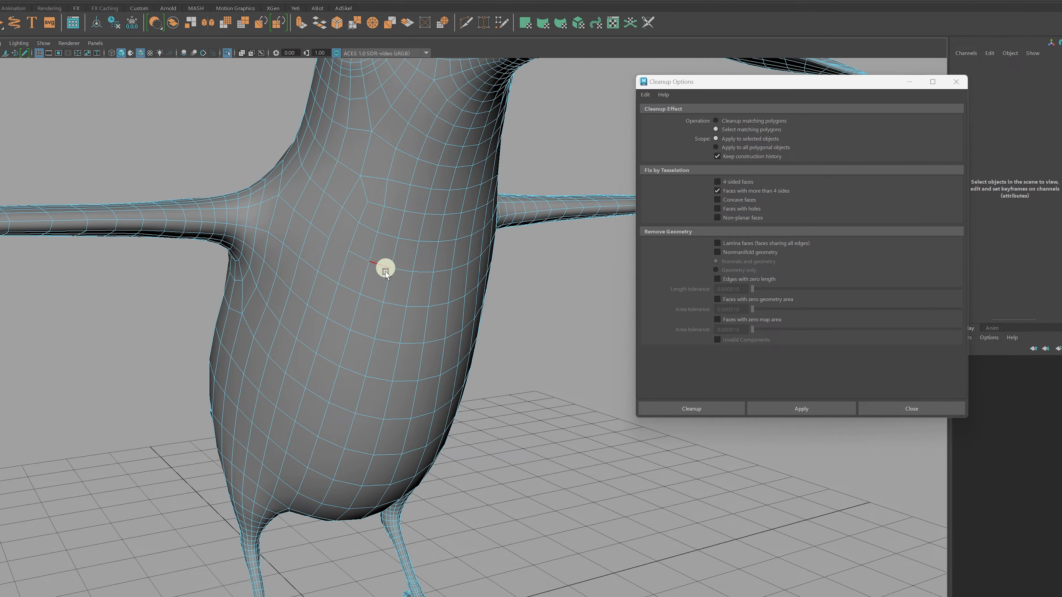
Return the Body to object mode and rerun Cleanup to select faces with more than 4 sides.
right_click_drag(359, 246, 399, 227)
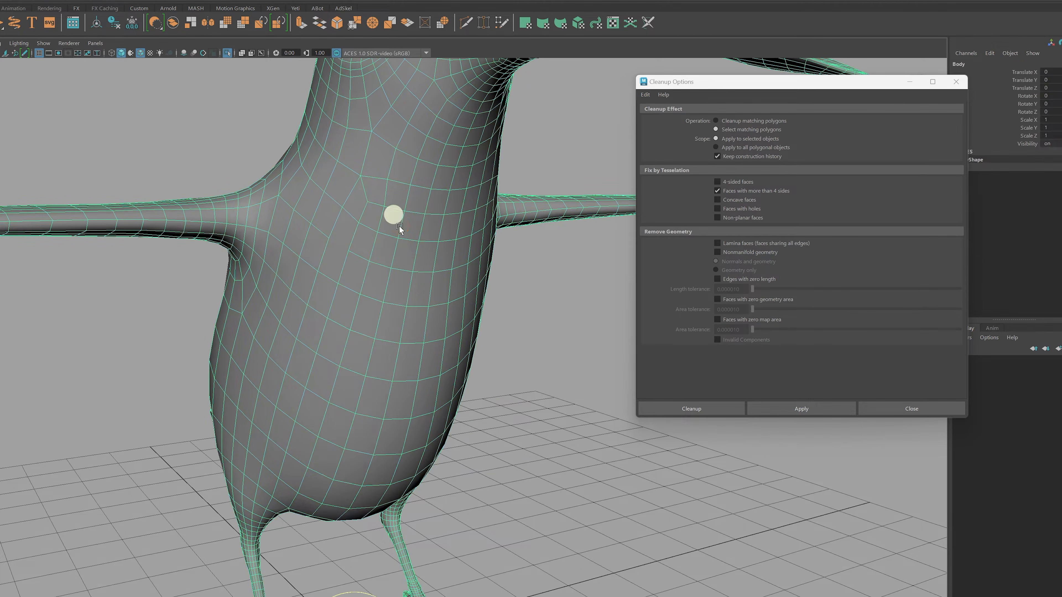
left_click(410, 246)
right_click_drag(511, 291, 480, 295, "alt")
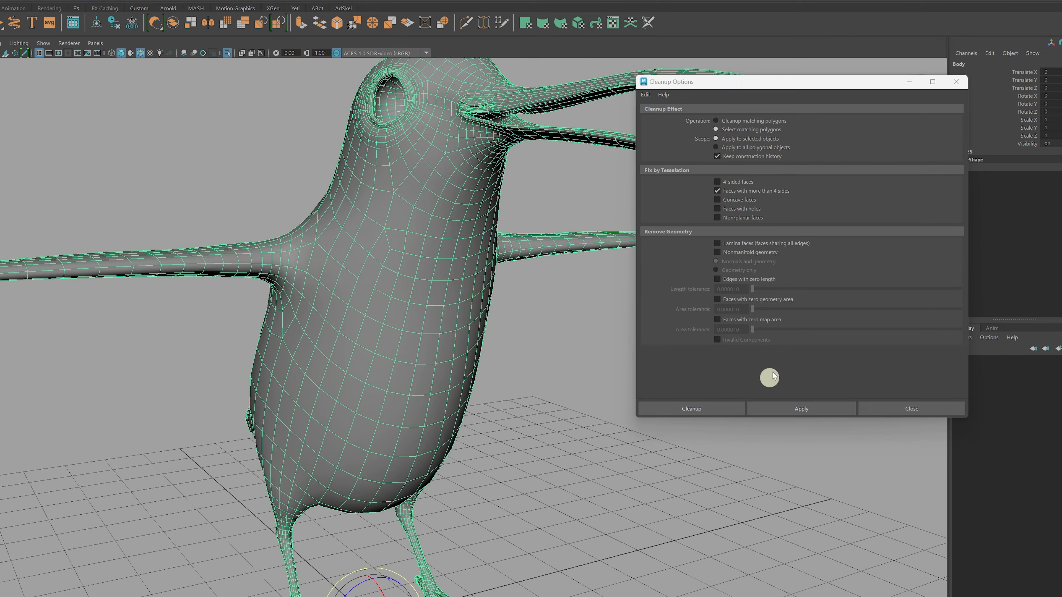
left_click(808, 409)
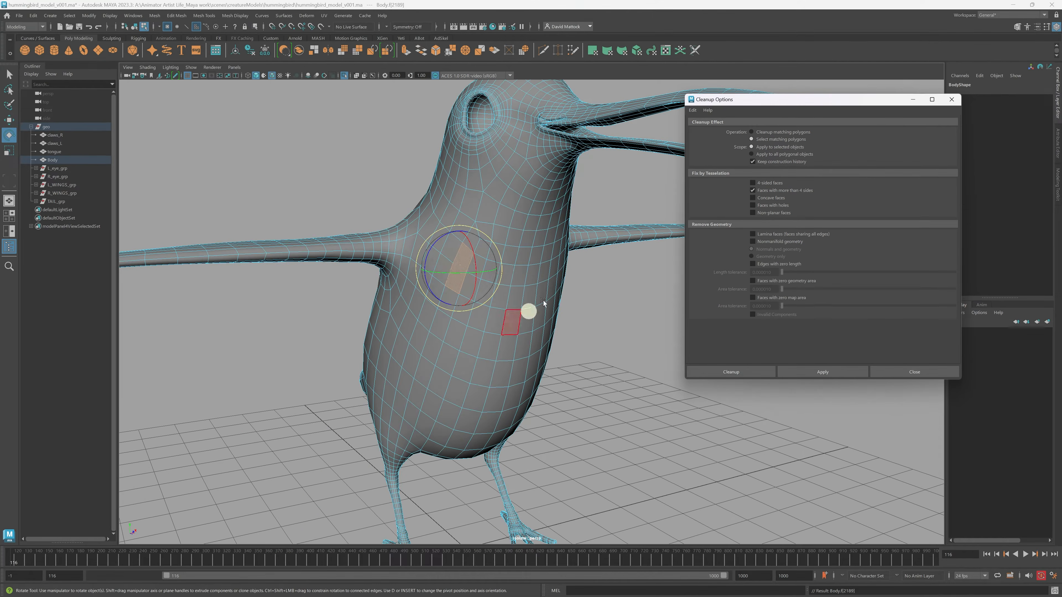
Examine the face selected by Cleanup on the bird's chest, both close up and in the context of the body.
mouse_move(347, 352)
left_mouse_down("alt")
mouse_move(373, 384)
mouse_move(342, 364)
left_mouse_up("alt")
left_click_drag(441, 336, 488, 360, "alt")
key("f")
right_click_drag(638, 377, 555, 367, "alt")
middle_click_drag(559, 356, 443, 327, "alt")
right_click_drag(443, 326, 326, 286, "alt")
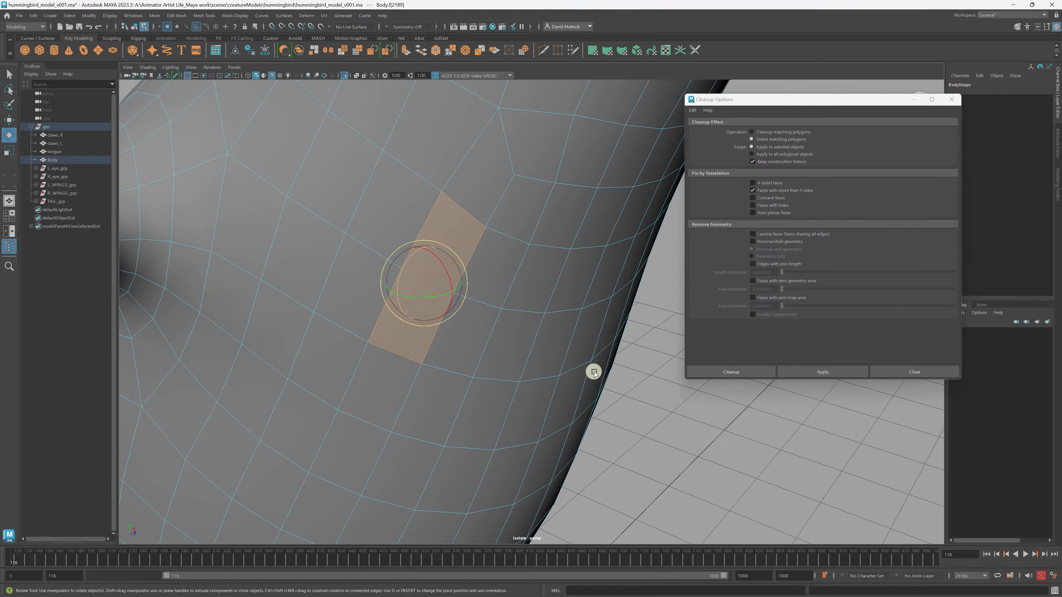
right_click_drag(594, 372, 327, 320, "alt")
left_click_drag(526, 357, 483, 349, "alt")
right_click_drag(627, 362, 552, 348, "alt")
middle_click_drag(573, 335, 497, 302, "alt")
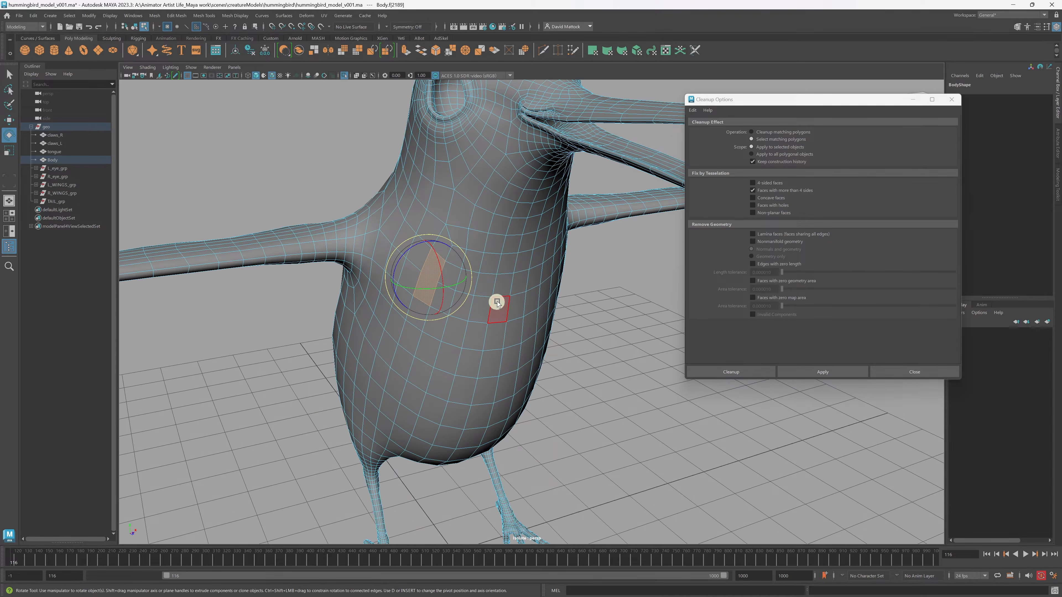
Undo the test edge deletion on the Body's chest and clear the selection.
right_click_drag(497, 301, 524, 292)
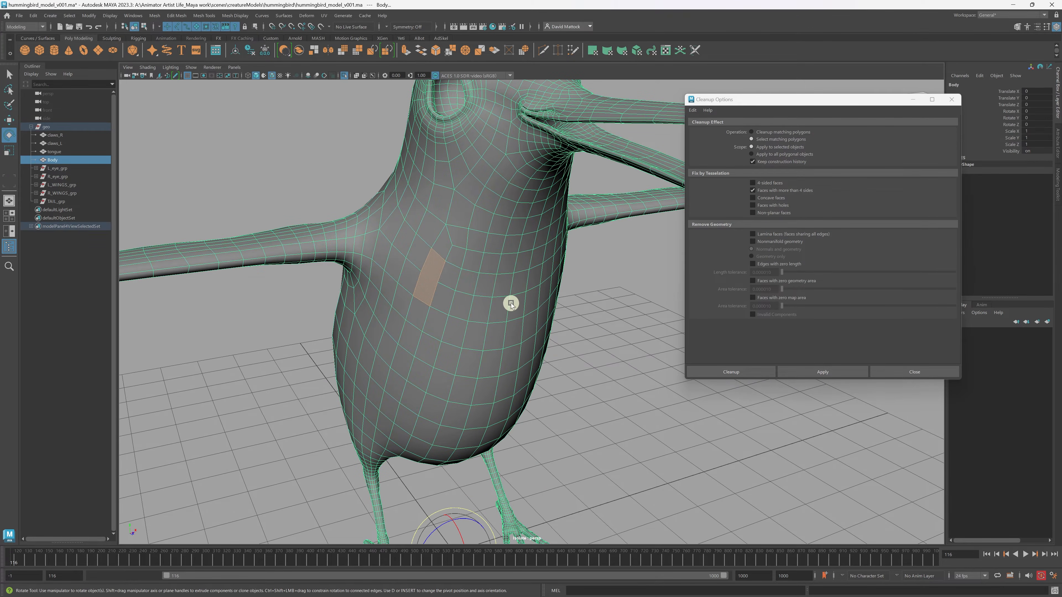
key("ctrl+z")
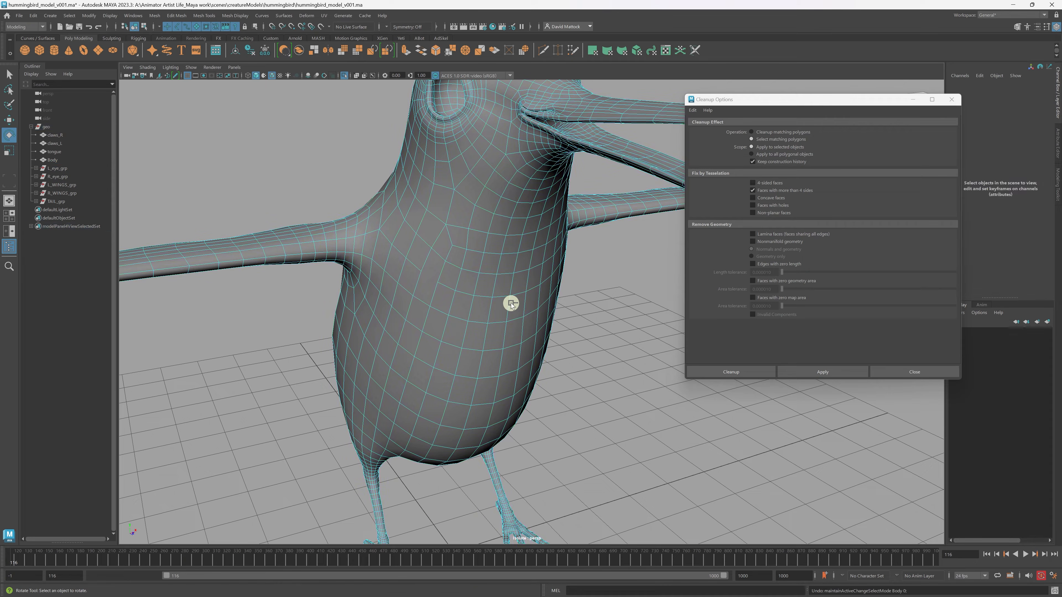
left_click(511, 303)
left_click(597, 339)
right_click_drag(543, 366, 514, 351, "alt")
right_click_drag(517, 348, 477, 333, "alt")
left_click_drag(543, 345, 501, 335, "alt")
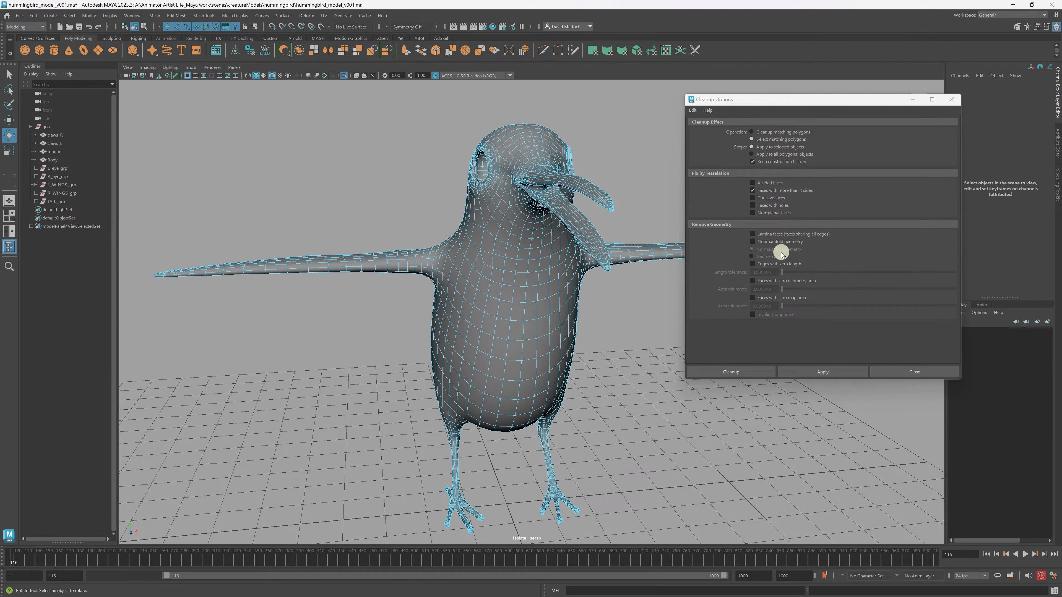
Examine the bird's topology around the eye, the beak and the whole body.
left_click_drag(579, 318, 593, 351, "alt")
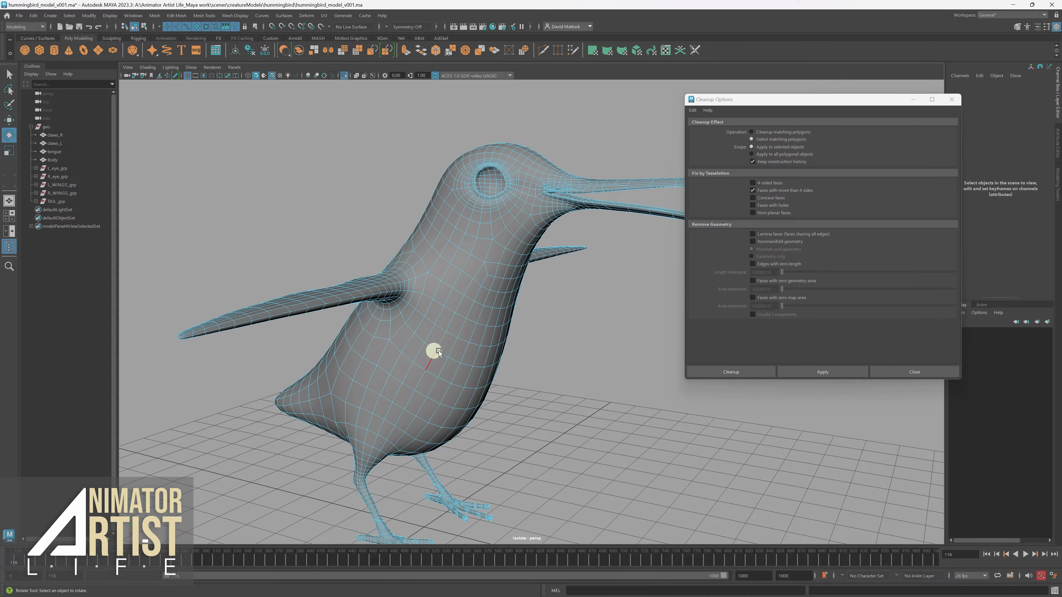
right_click_drag(433, 205, 502, 216, "alt")
middle_click_drag(495, 197, 444, 386, "alt")
right_click_drag(444, 386, 658, 426, "alt")
middle_click_drag(406, 424, 477, 375, "alt")
right_click_drag(359, 351, 542, 374, "alt")
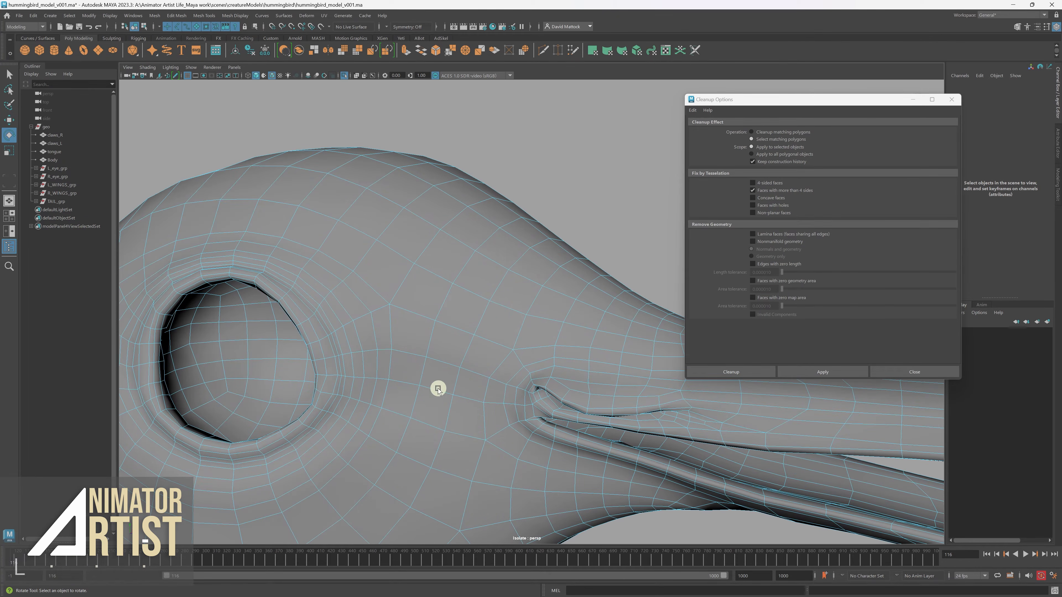
right_click_drag(591, 454, 263, 427, "alt")
right_click_drag(554, 440, 340, 429, "alt")
middle_click_drag(430, 443, 431, 330, "alt")
right_click_drag(573, 389, 435, 397, "alt")
left_click_drag(434, 397, 393, 400, "alt")
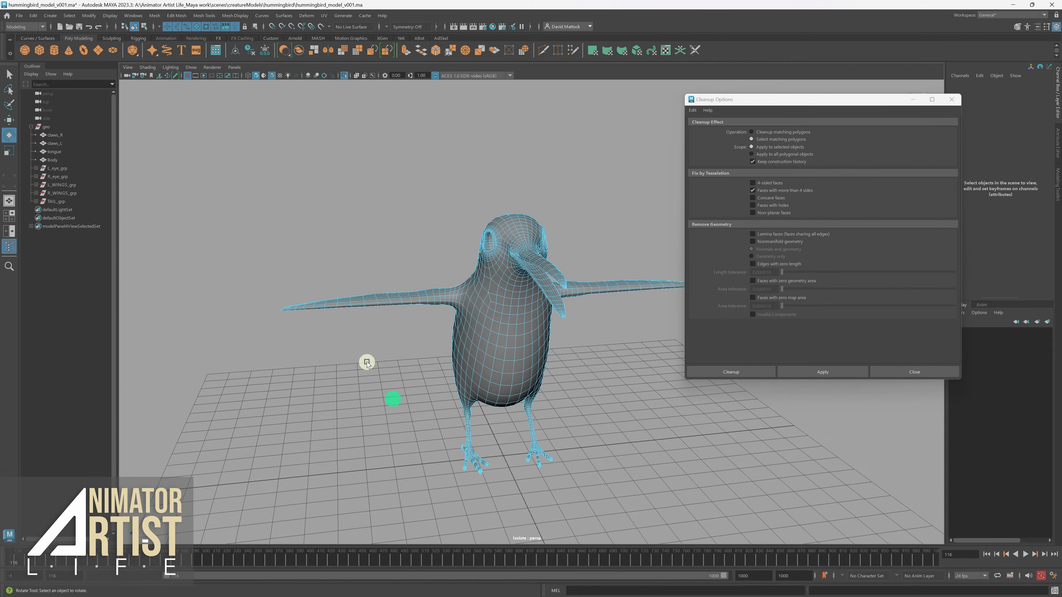
Return the Body mesh to object mode and open the AdvancedSkeleton rigging tool.
right_click_drag(478, 331, 501, 316)
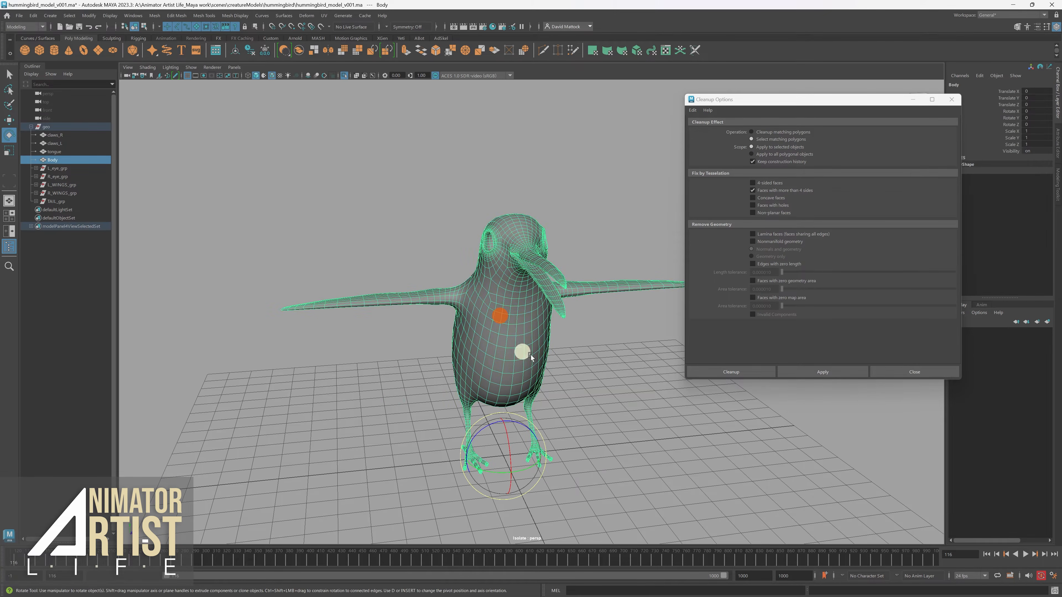
middle_click_drag(522, 353, 505, 319, "alt")
right_click_drag(446, 321, 559, 327, "alt")
mouse_move(559, 327)
left_mouse_down("alt")
mouse_move(493, 322)
mouse_move(553, 323)
left_mouse_up("alt")
right_click_drag(578, 340, 501, 329, "alt")
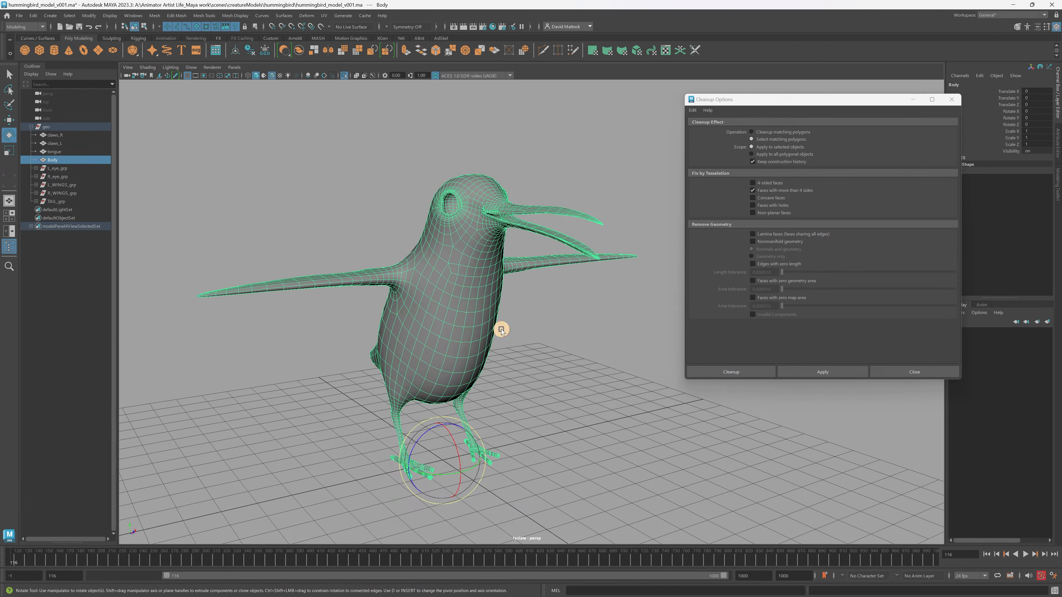
middle_click_drag(498, 324, 529, 323, "alt")
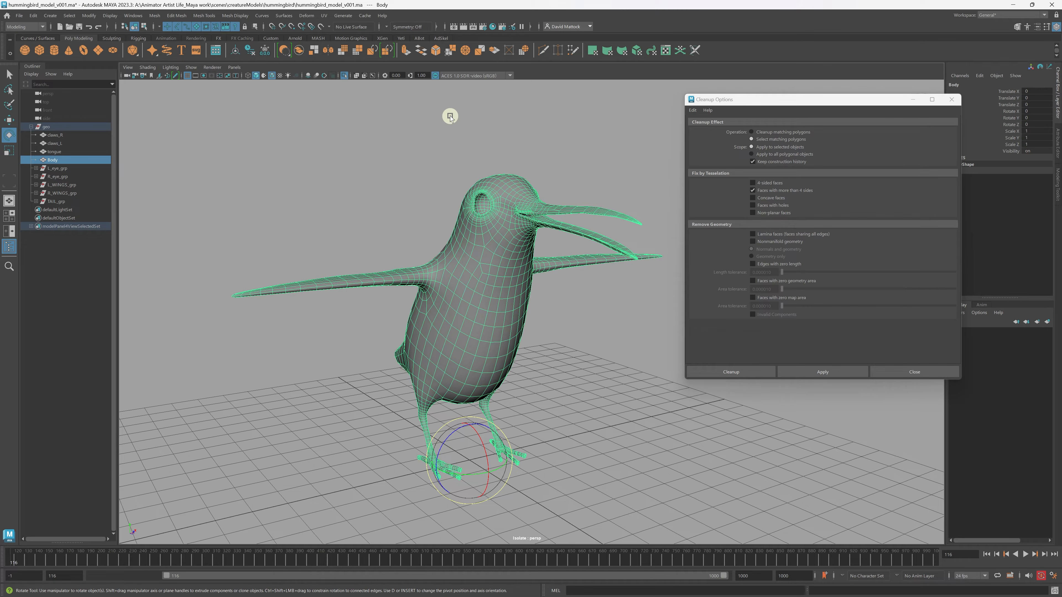
left_click(438, 38)
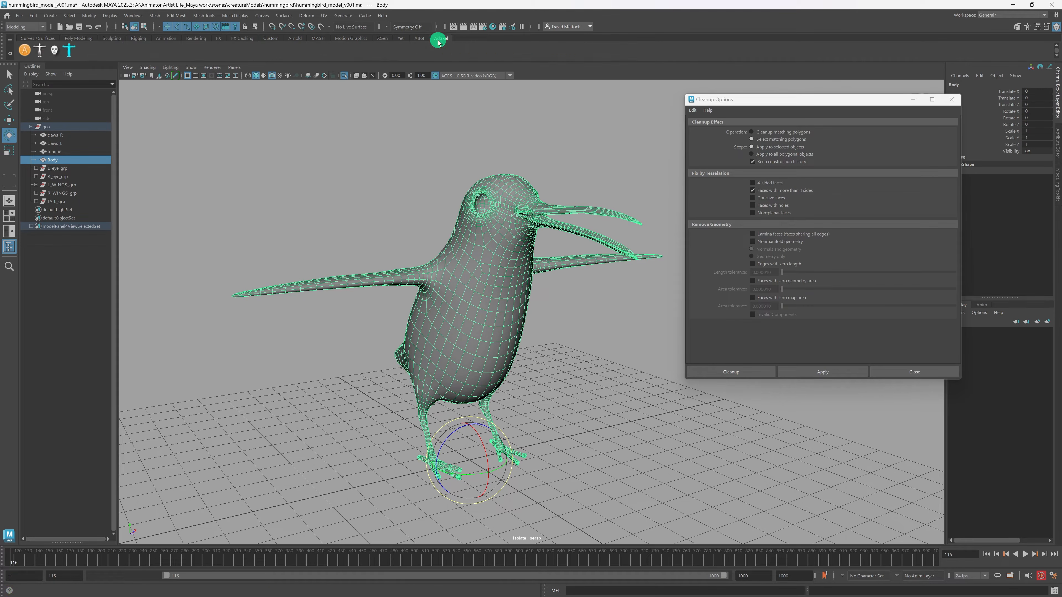
left_click(26, 50)
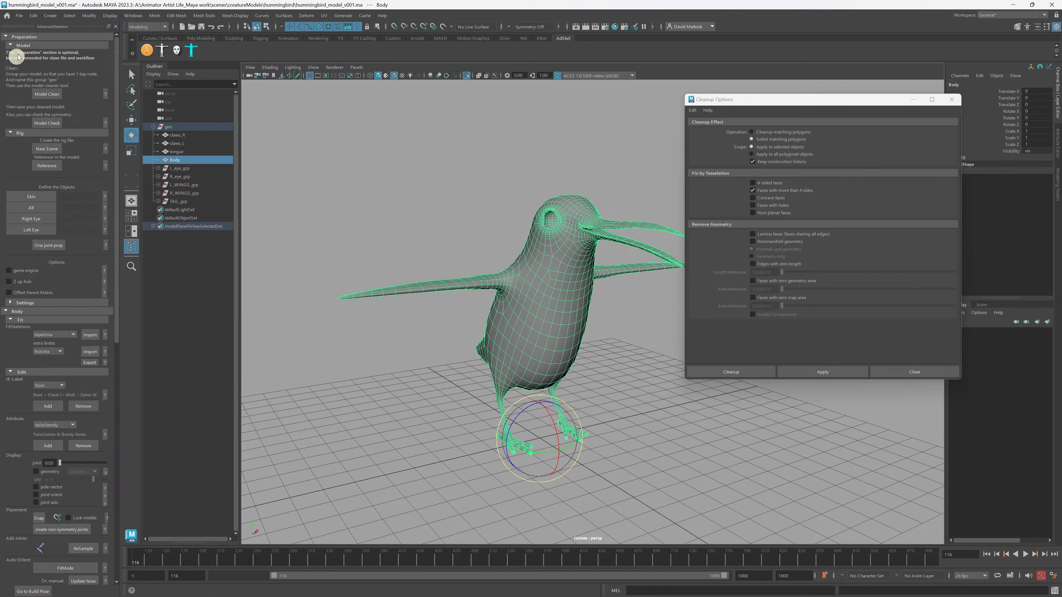
Close the Cleanup options, turn off Isolate Select to show the full bird, and clear the selection.
left_click_drag(572, 281, 560, 275, "alt")
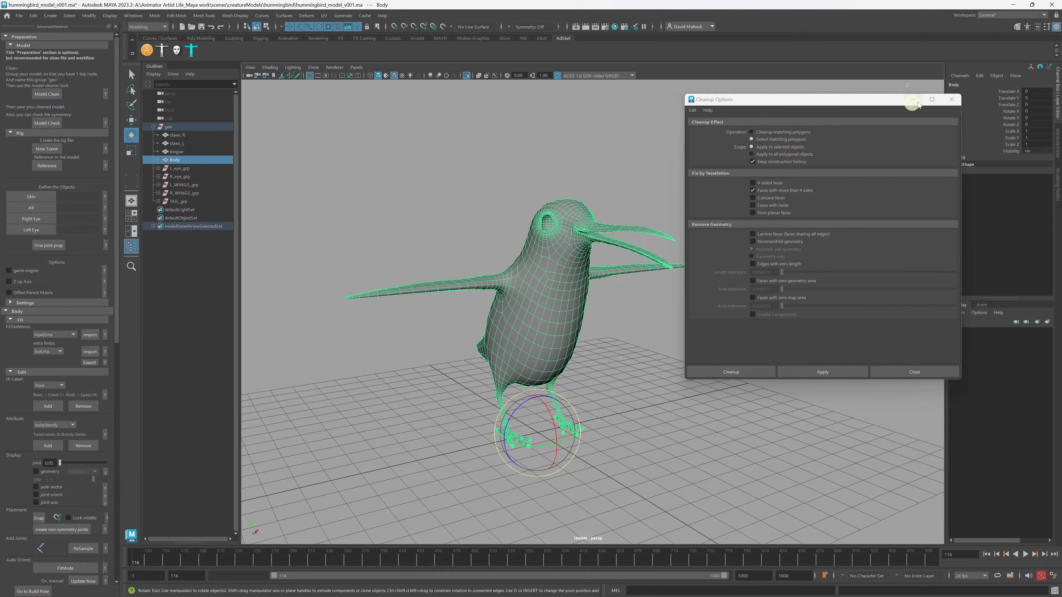
left_click(955, 102)
left_click_drag(597, 154, 425, 222, "alt")
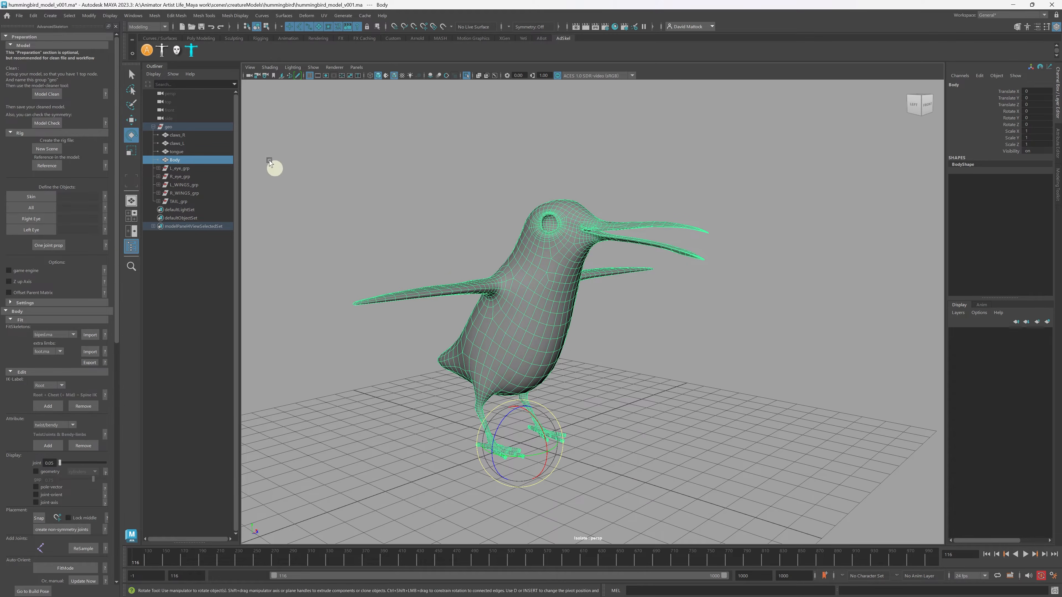
left_click(313, 67)
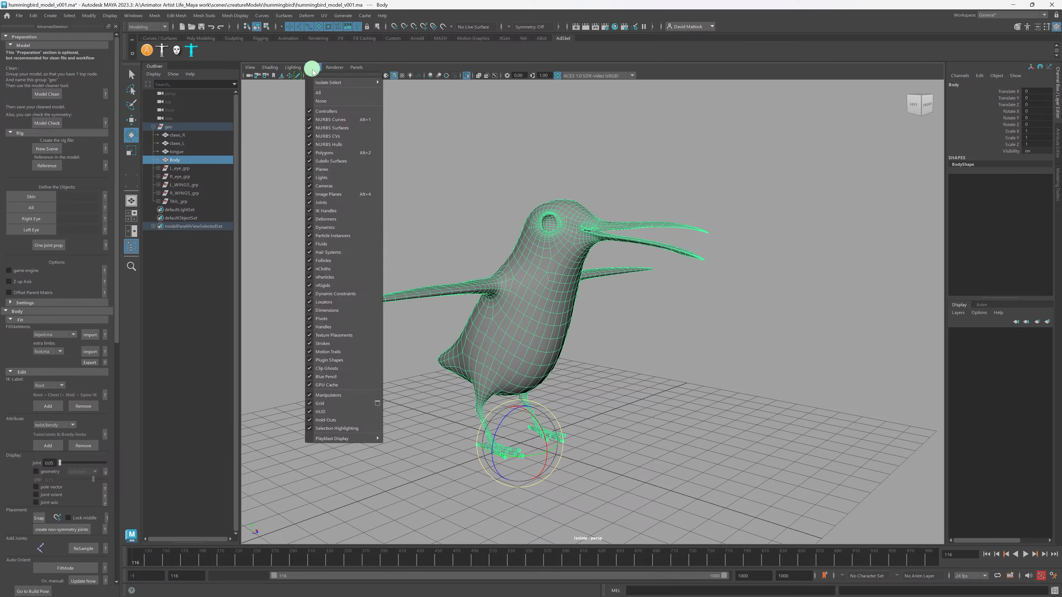
mouse_move(330, 83)
left_click(402, 82)
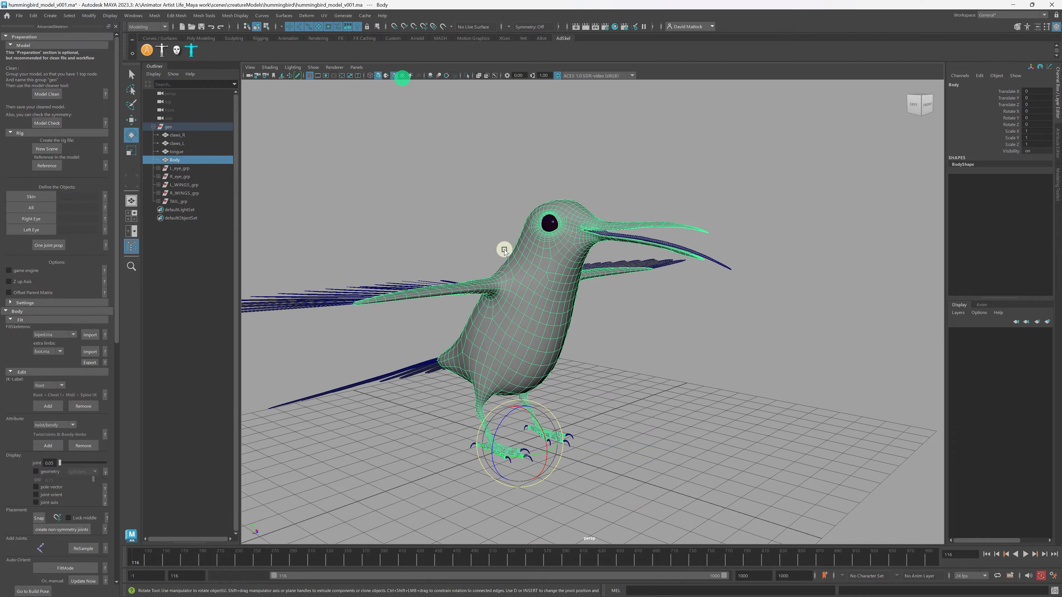
left_click_drag(504, 249, 458, 273, "alt")
left_click(791, 355)
left_click_drag(772, 341, 367, 165, "alt")
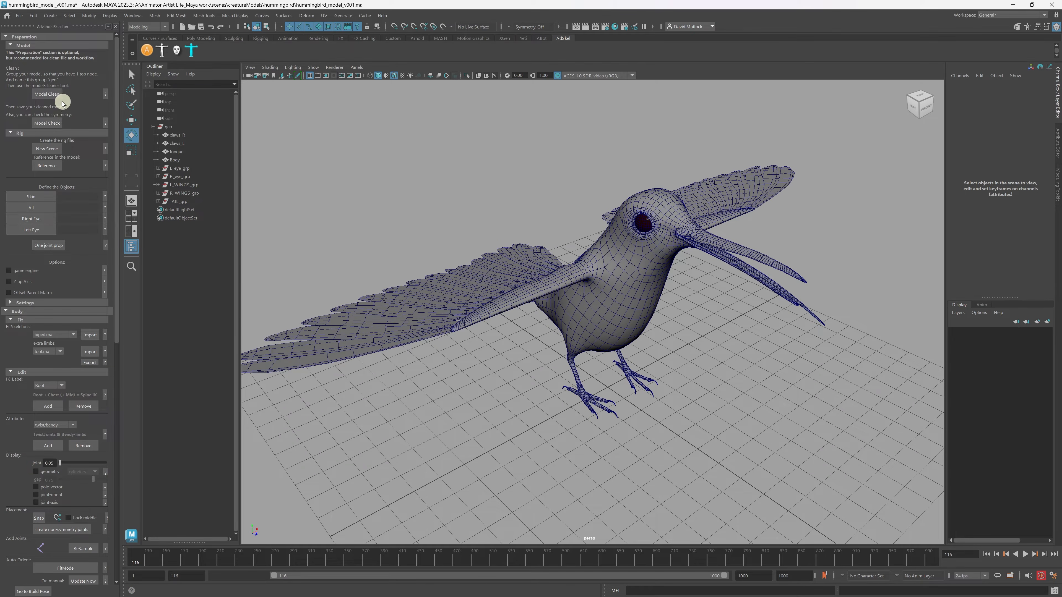
Open AdvancedSkeleton's Model Clean tool and place its dialog clear of the bird.
left_click(46, 94)
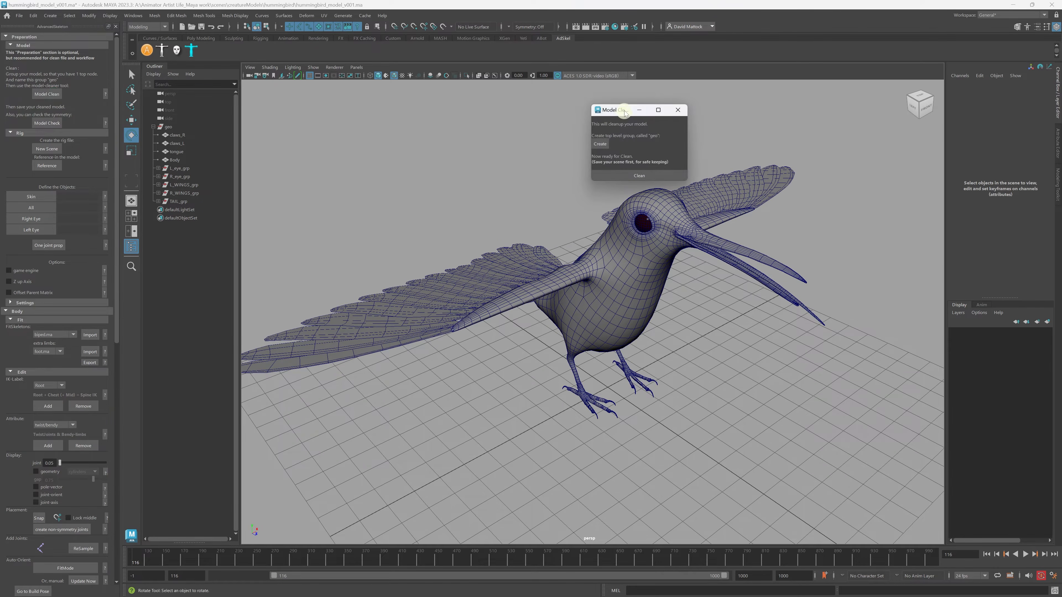
left_click_drag(624, 112, 540, 101)
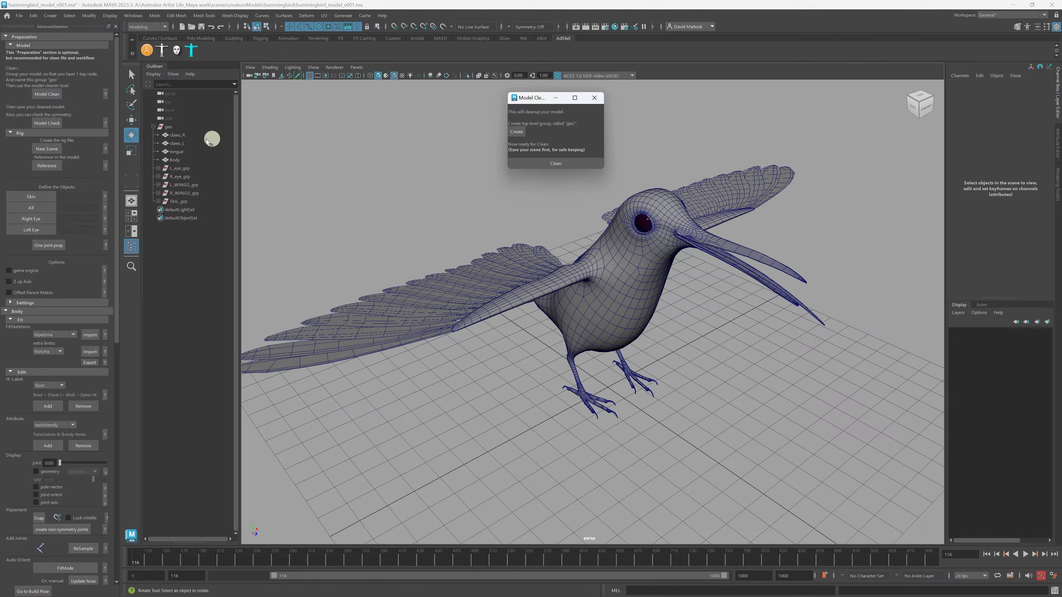
Check the top-level geo group and its eye and tail subgroups, and inspect the whole bird from the front.
left_click(169, 127)
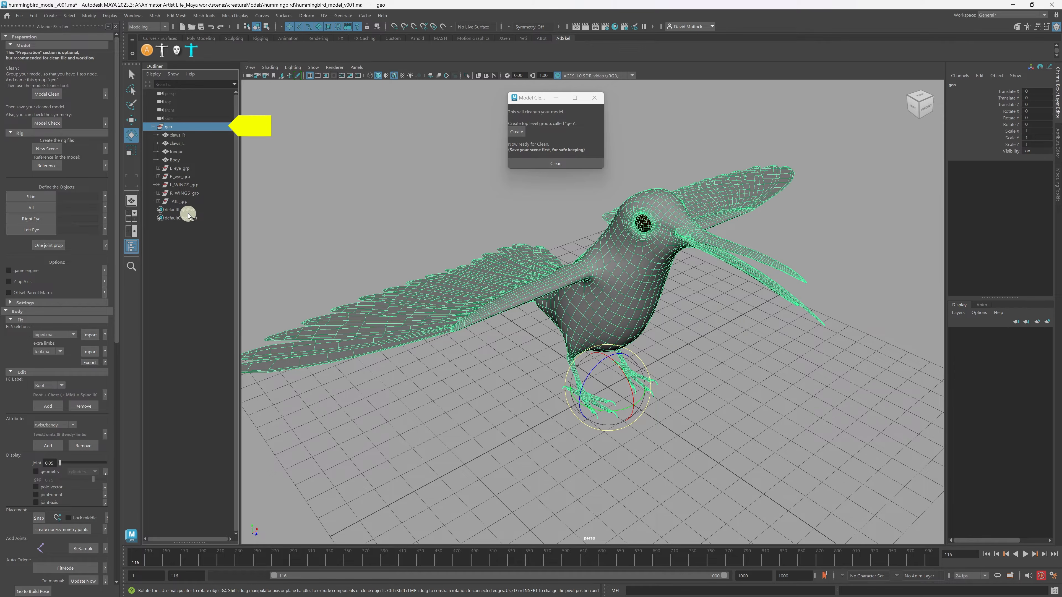
left_click(184, 169)
left_click(184, 176)
left_click(186, 201)
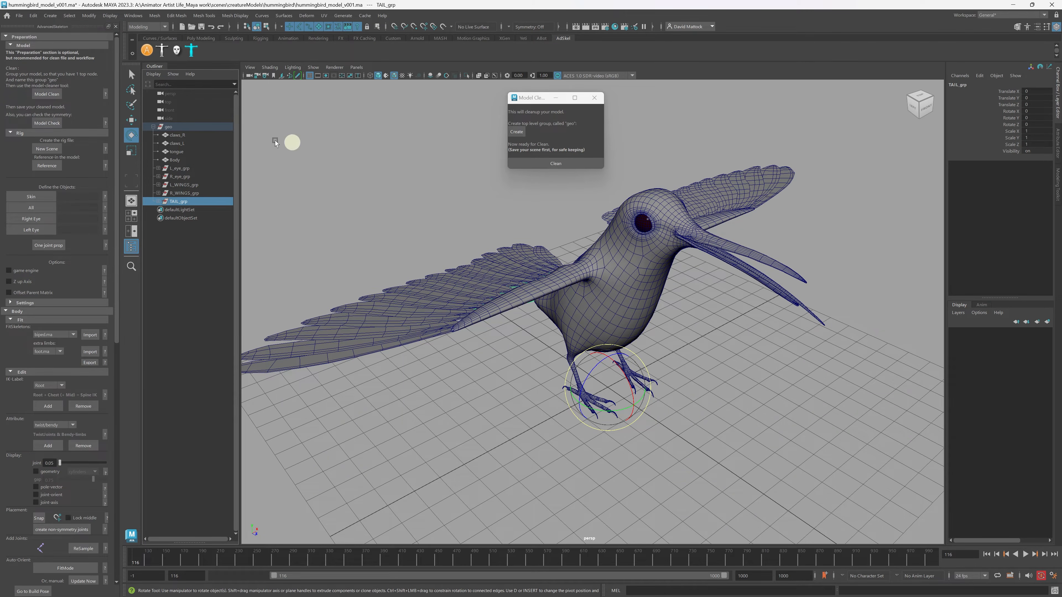
left_click_drag(407, 231, 467, 231, "alt")
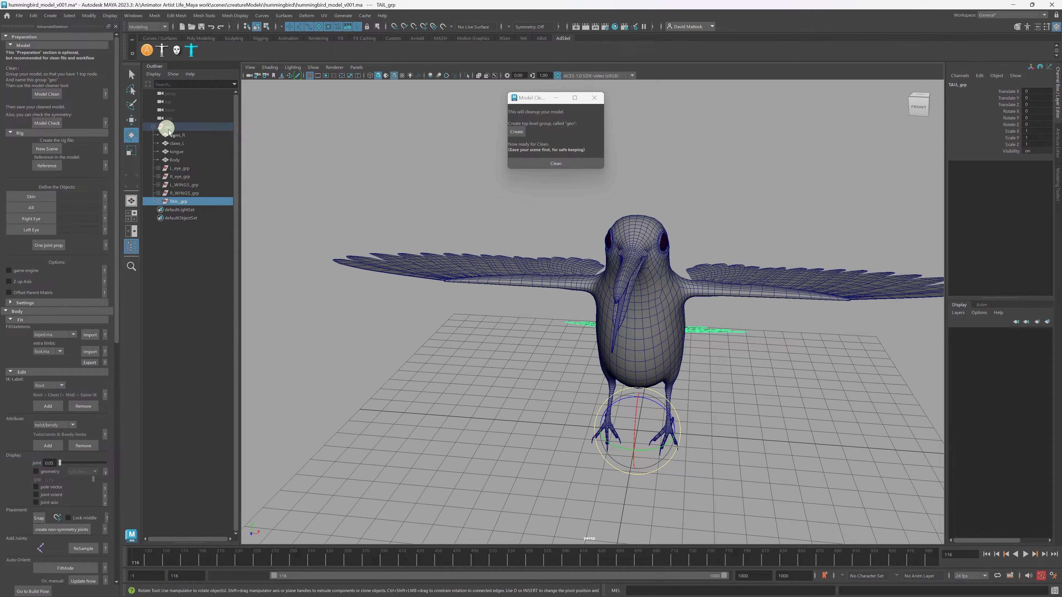
left_click_drag(515, 296, 605, 283, "alt")
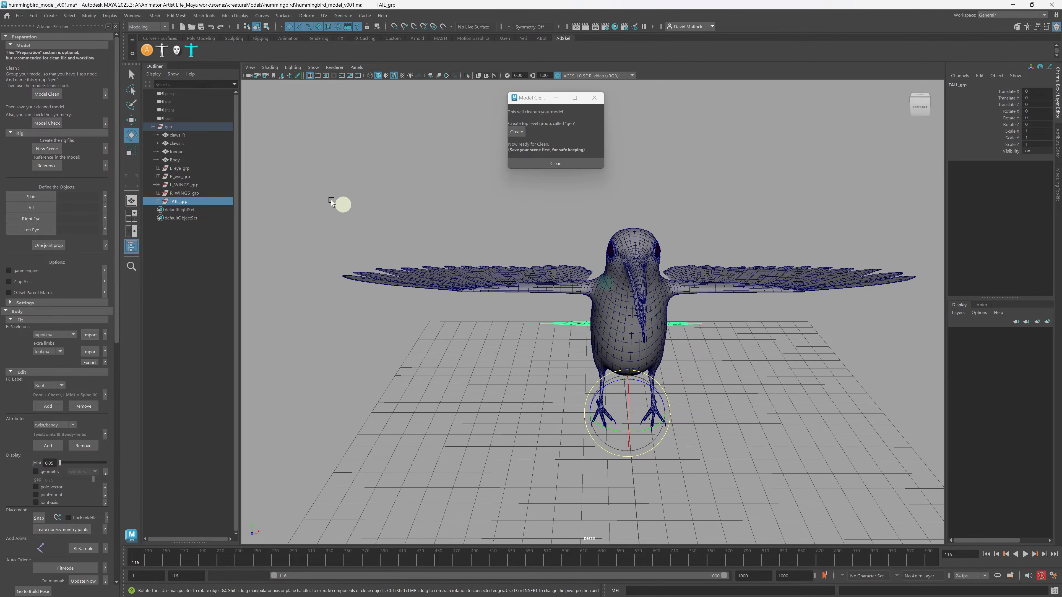
Select the bird's meshes and subgroups, and select the top-level geo group to check that it contains everything.
left_click_drag(330, 200, 954, 512)
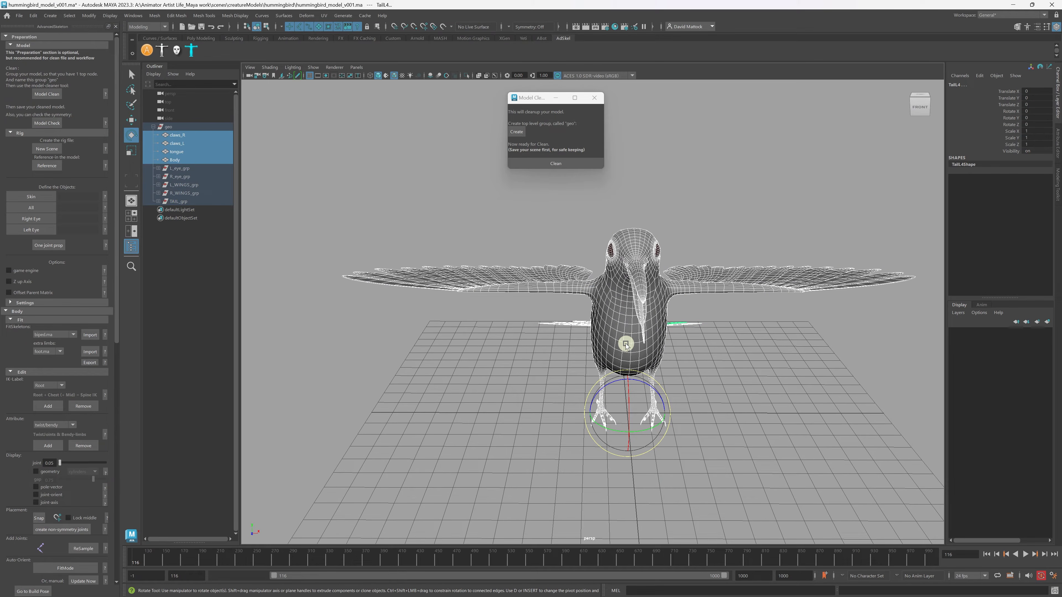
key("ctrl+g")
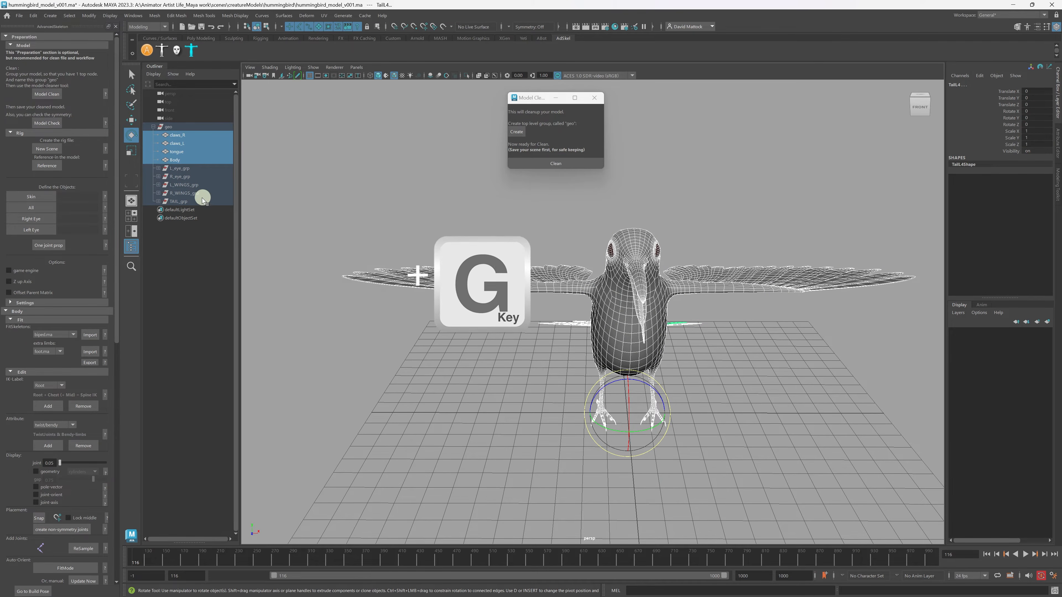
left_click_drag(196, 203, 180, 170)
left_click_drag(341, 186, 912, 484)
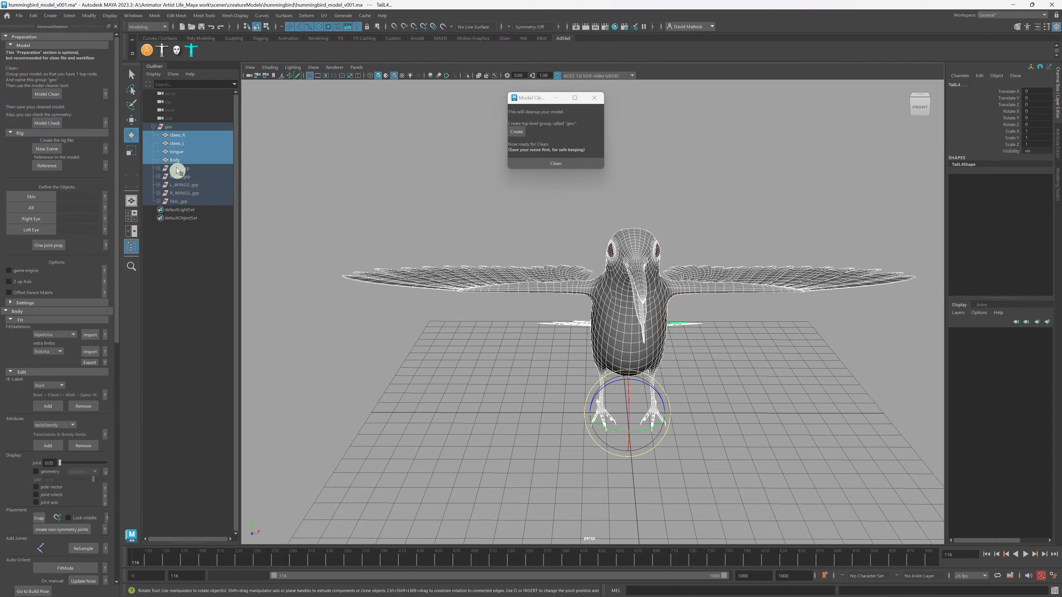
left_click(199, 203)
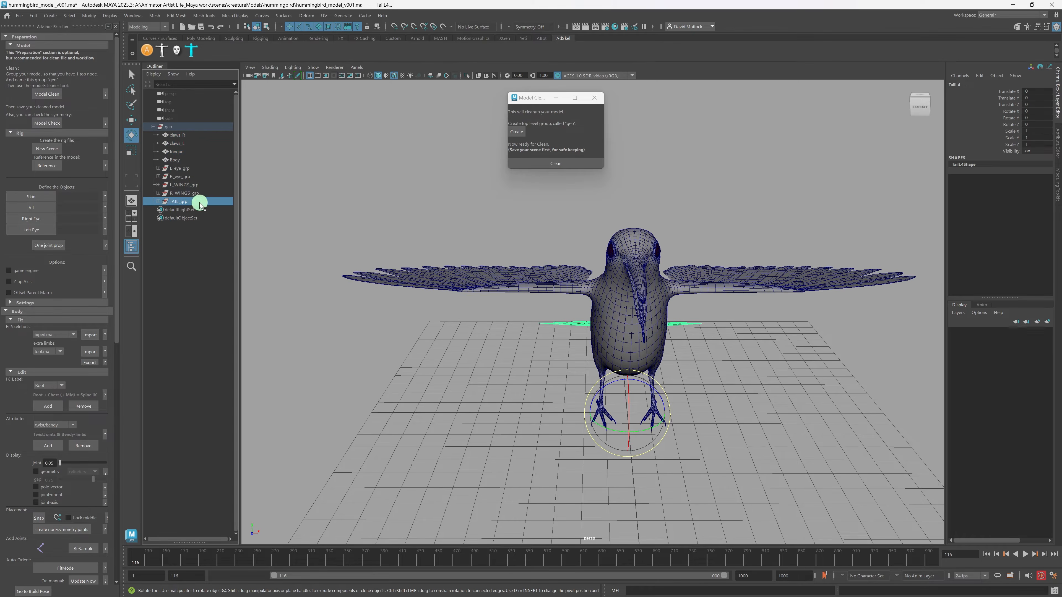
left_click(181, 136, "shift")
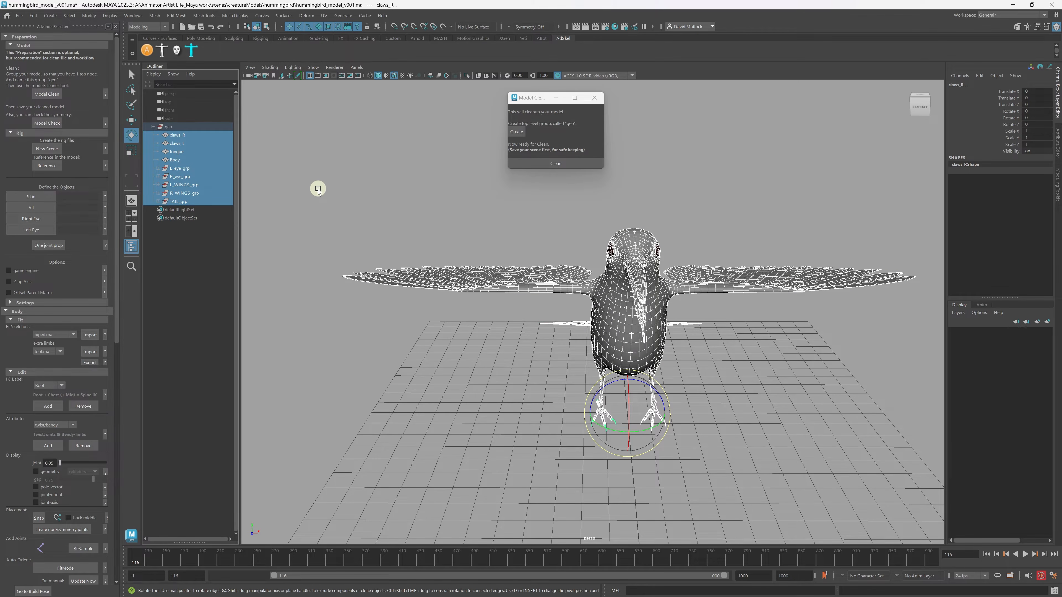
left_click(174, 127)
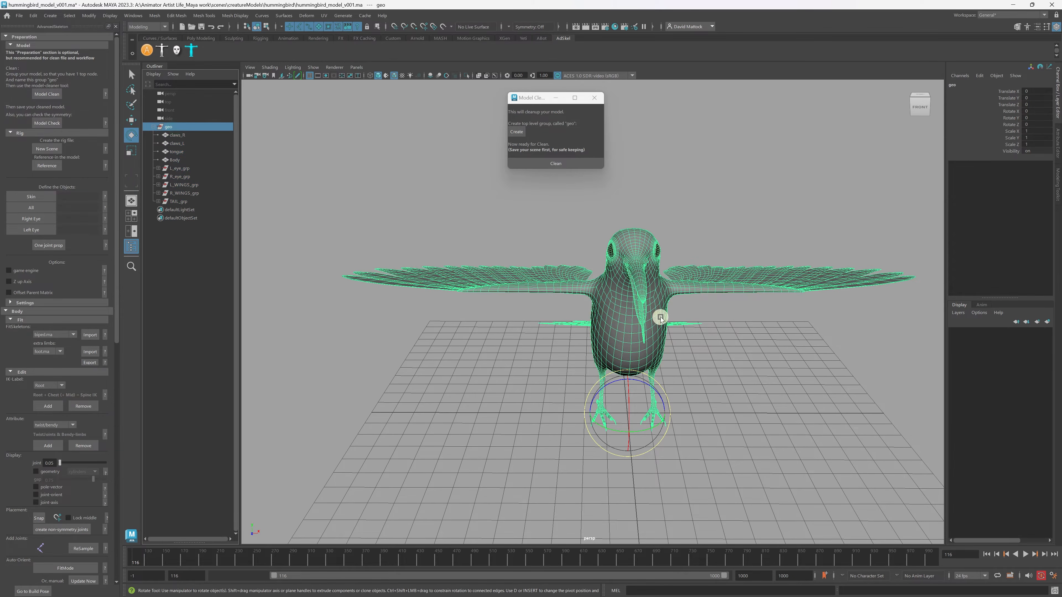
Clear the selection and run the Model Clean operation on the hummingbird's geo group.
mouse_move(663, 316)
left_mouse_down("alt")
mouse_move(710, 324)
mouse_move(674, 320)
left_mouse_up("alt")
left_click(679, 227)
right_click_drag(505, 266, 627, 281, "alt")
mouse_move(627, 282)
left_mouse_down("alt")
mouse_move(623, 301)
mouse_move(616, 289)
left_mouse_up("alt")
left_click(563, 167)
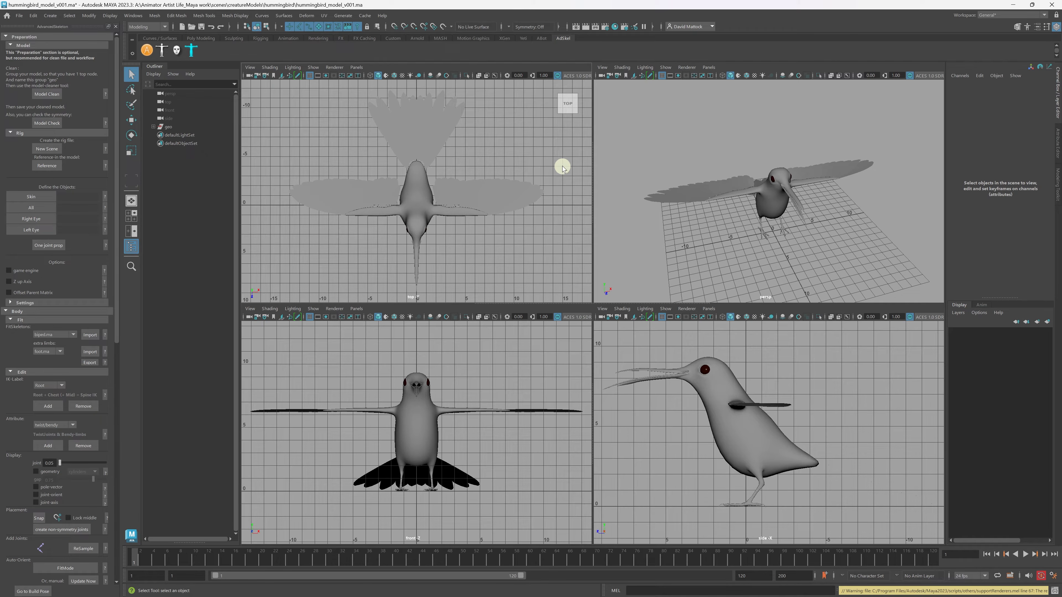
Enlarge the perspective view and select the body and several right wing feathers individually to check the cleaned meshes.
left_click(765, 209)
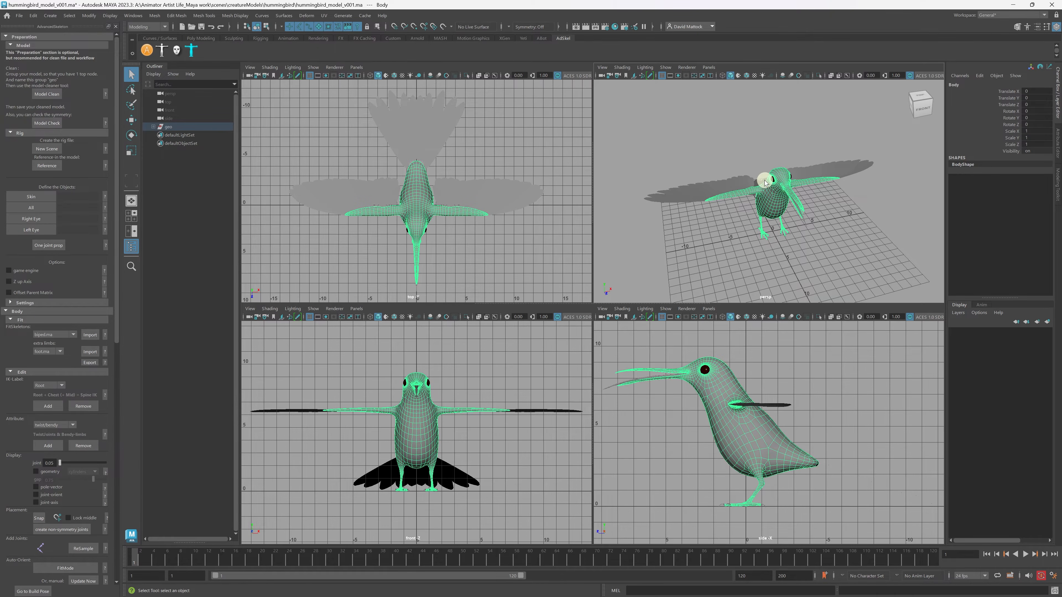
key("space")
left_click_drag(731, 254, 545, 277, "alt")
left_click(543, 266)
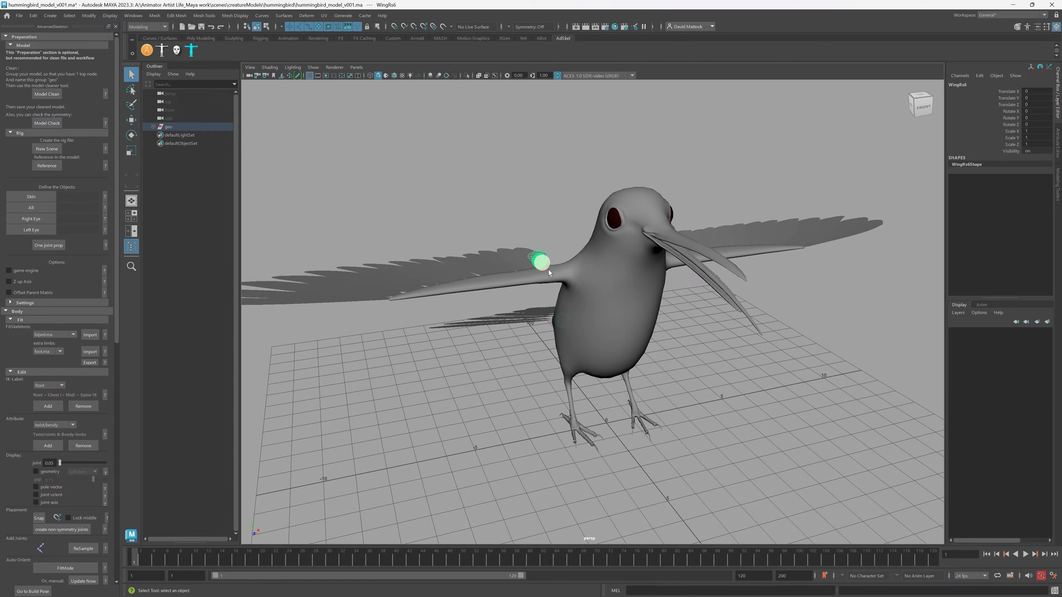
key("w")
left_click_drag(618, 456, 527, 379, "alt")
left_click_drag(487, 312, 508, 296, "alt")
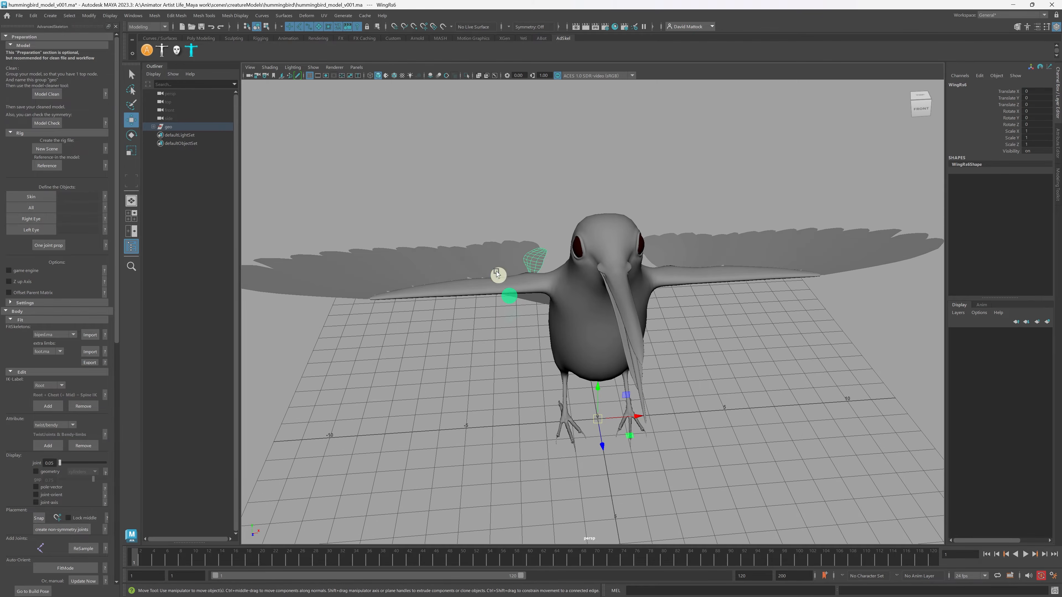
left_click(492, 266)
left_click(439, 263)
left_click(382, 266)
left_click(334, 265)
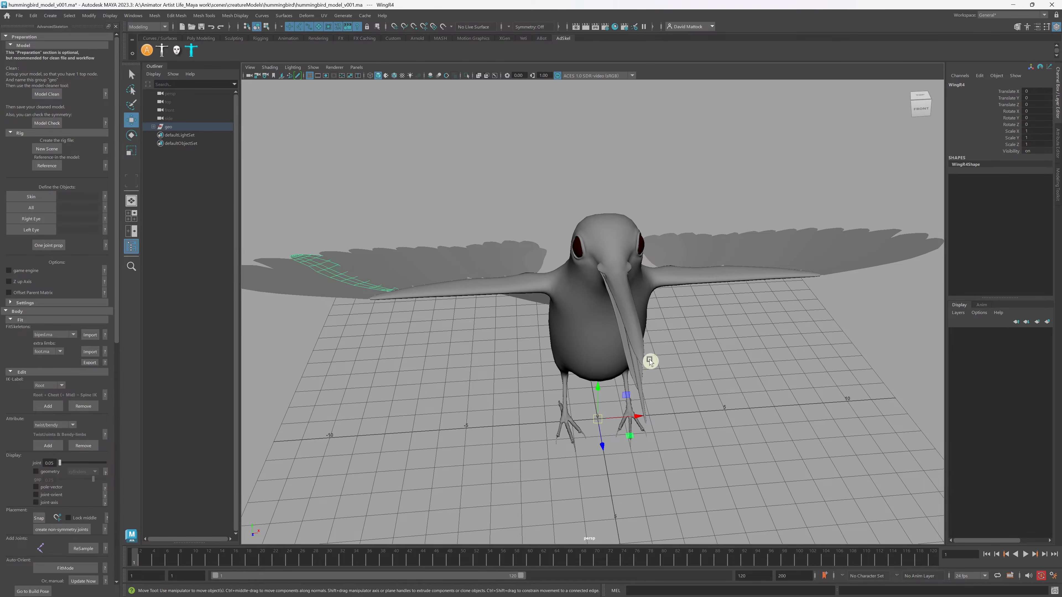
Check the meshes around the beak and head and several left wing feathers individually, and inspect the bird from several angles.
left_click(637, 346)
left_click(644, 399)
left_click_drag(707, 391, 654, 382, "alt")
left_click(436, 220)
left_click(508, 203)
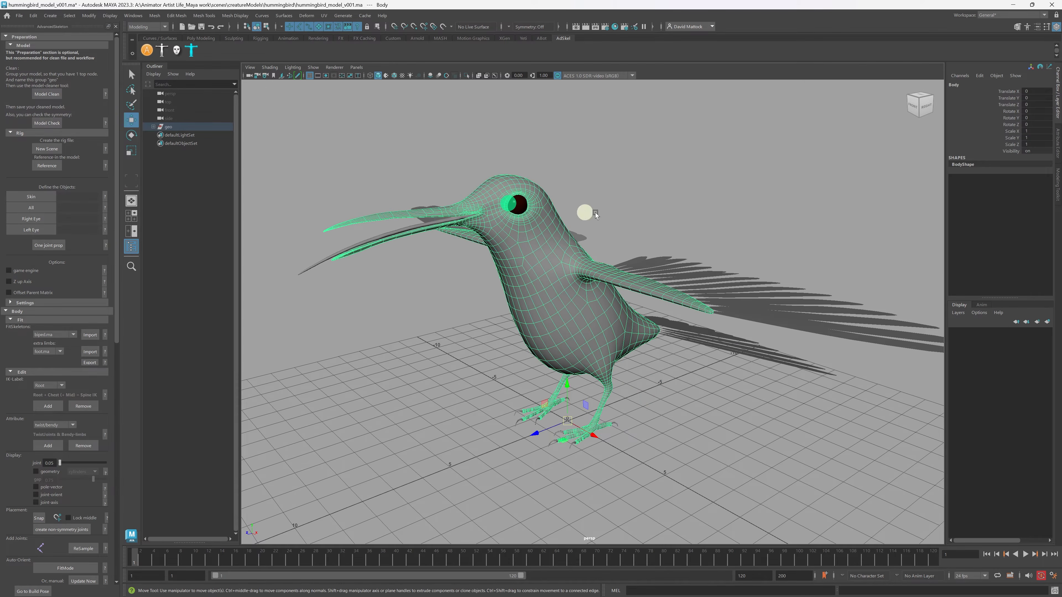
left_click(689, 272)
left_click(760, 313)
left_click(820, 322)
left_click_drag(537, 326, 572, 325, "alt")
right_click_drag(689, 349, 561, 335, "alt")
right_click_drag(562, 335, 680, 348, "alt")
middle_click_drag(680, 349, 615, 344, "alt")
right_click_drag(615, 344, 561, 371, "alt")
left_click_drag(561, 372, 558, 367, "alt")
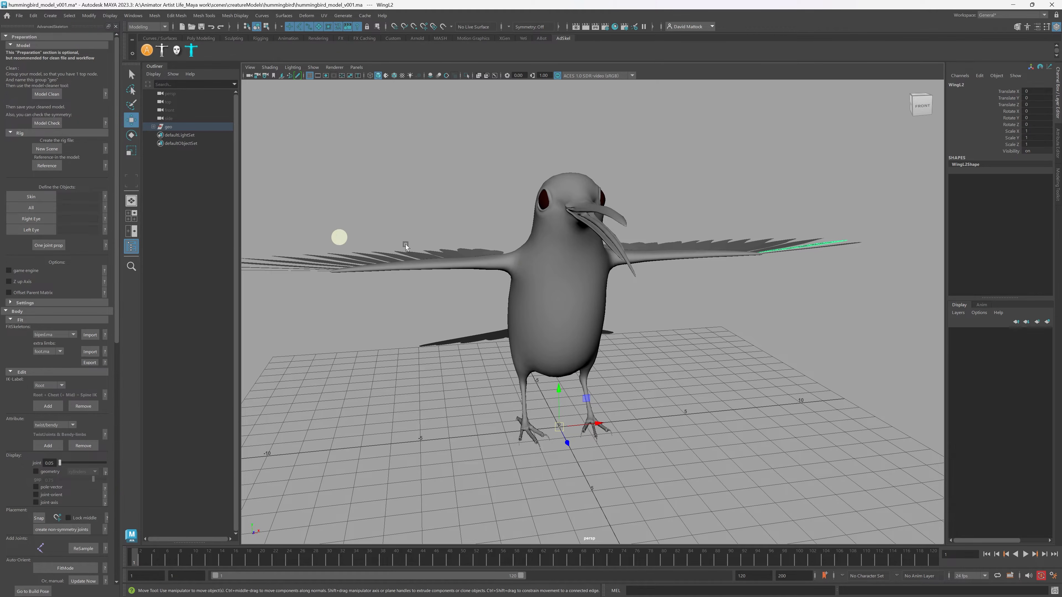
Select the Body mesh and isolate it in the perspective view.
left_click_drag(453, 341, 572, 333, "alt")
left_click(562, 323)
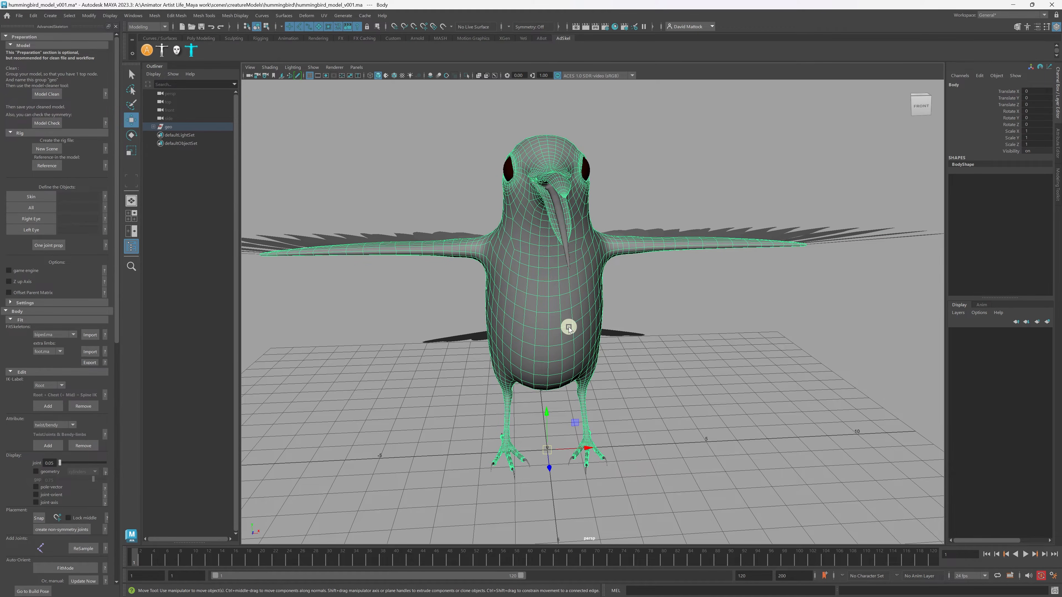
mouse_move(564, 324)
left_mouse_down("alt")
mouse_move(542, 313)
mouse_move(552, 322)
left_mouse_up("alt")
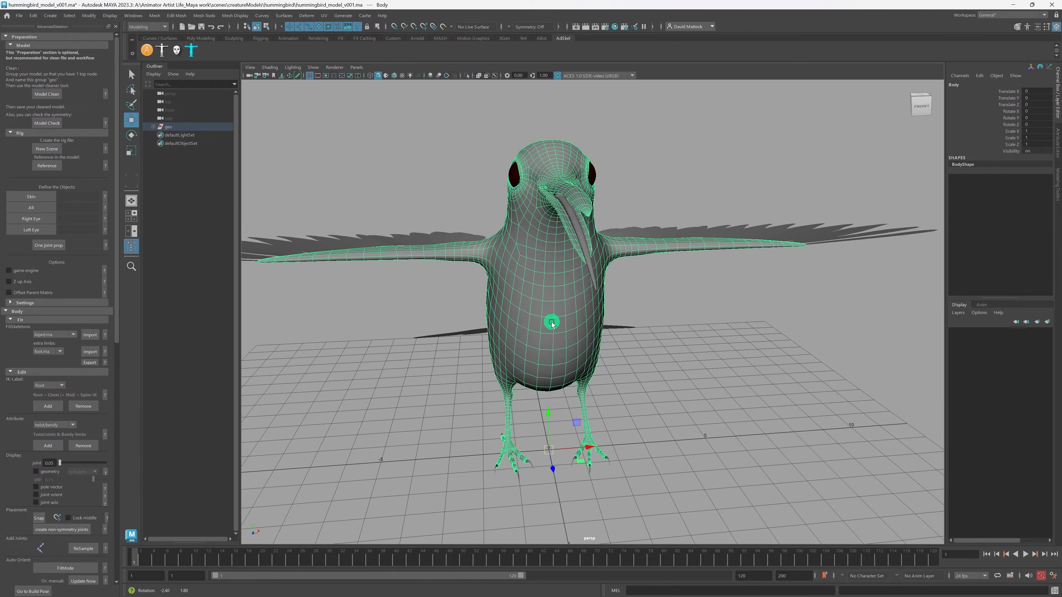
left_click_drag(526, 277, 552, 268, "alt")
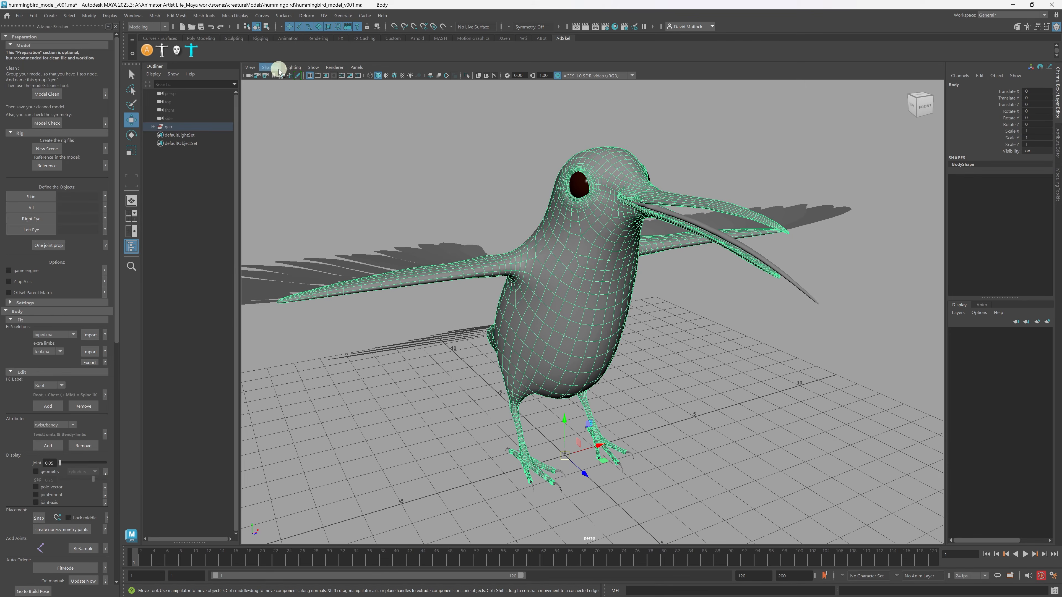
left_click(315, 67)
mouse_move(330, 82)
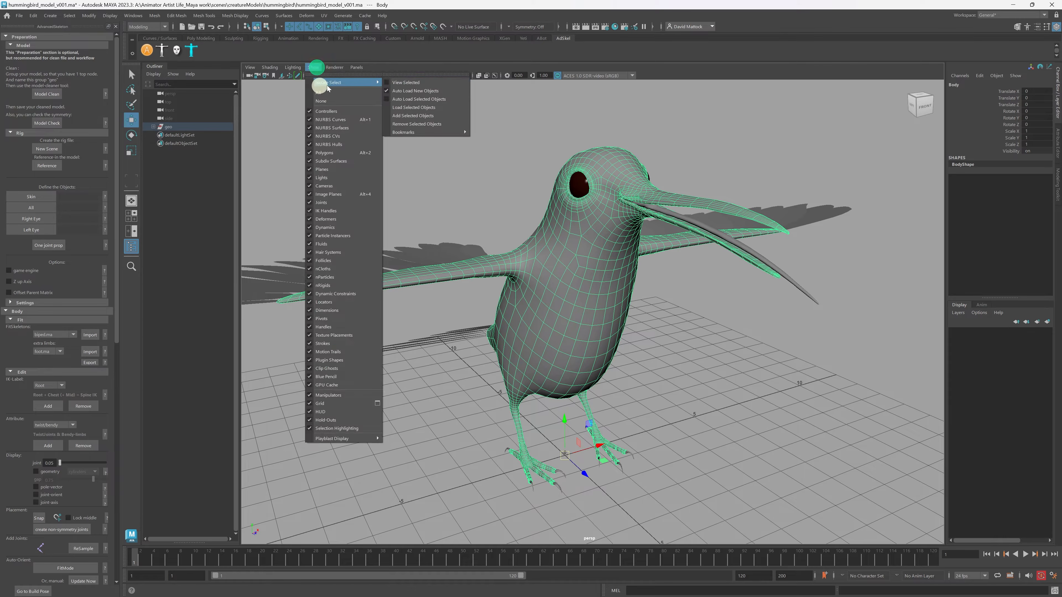
left_click(407, 86)
mouse_move(546, 282)
left_mouse_down("alt")
mouse_move(516, 281)
mouse_move(541, 277)
left_mouse_up("alt")
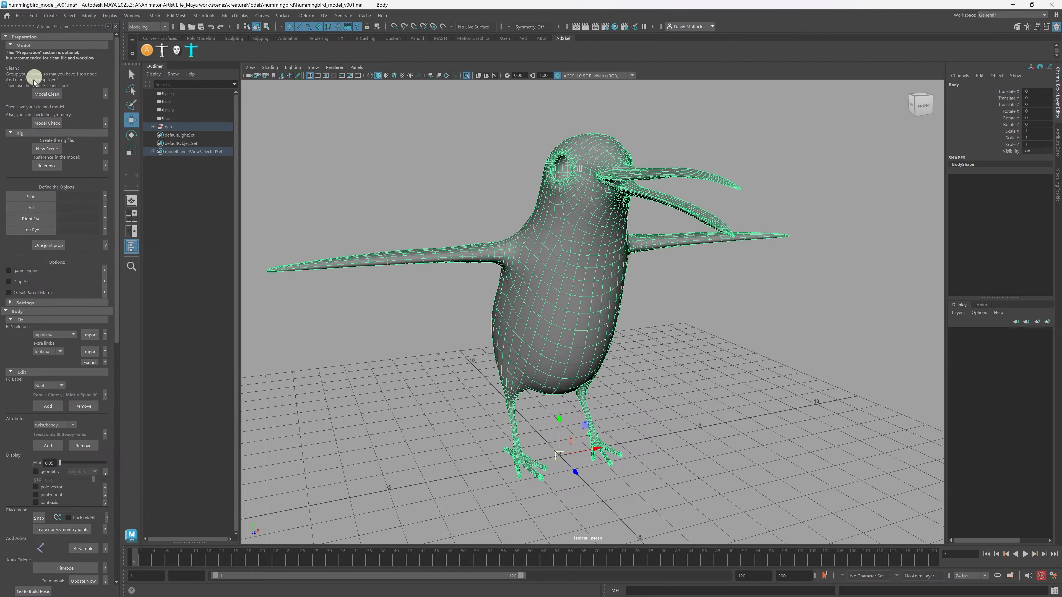
Run AdvancedSkeleton's Model Check on the Body mesh for default transformations and symmetry.
left_click(47, 123)
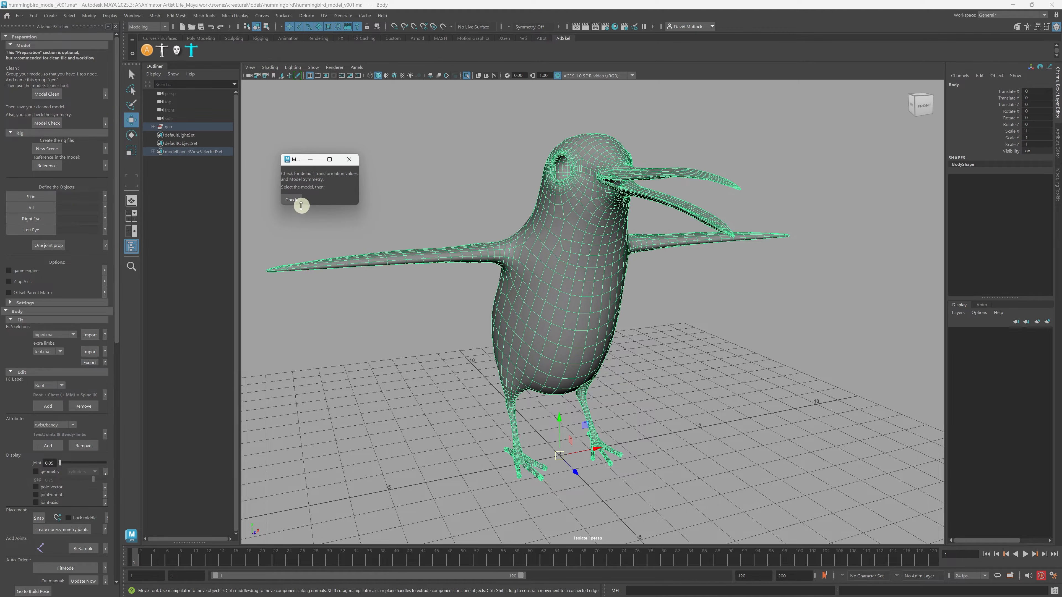
left_click(293, 201)
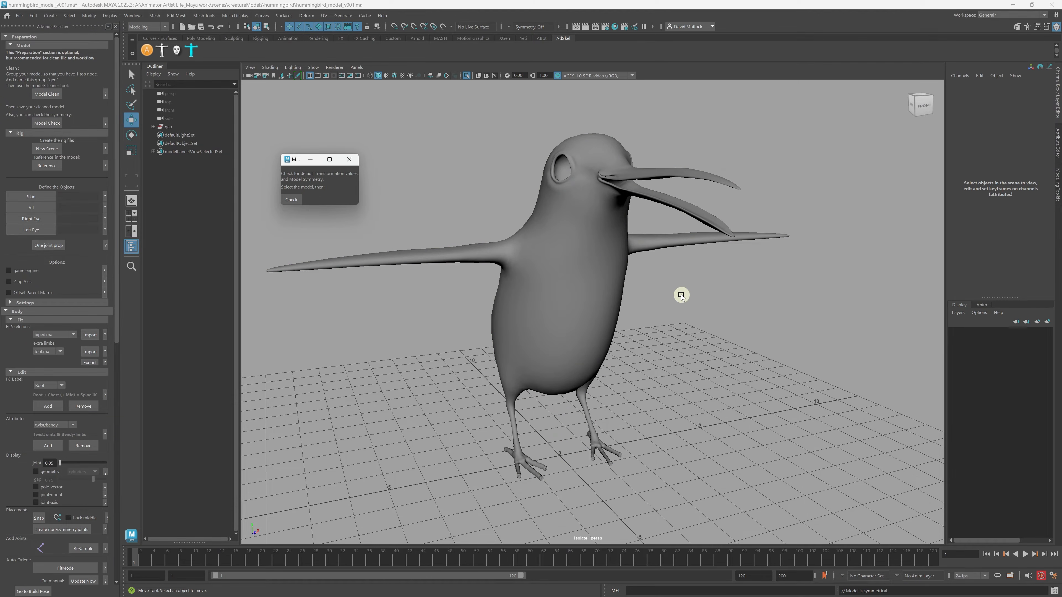
left_click_drag(604, 268, 565, 295, "alt")
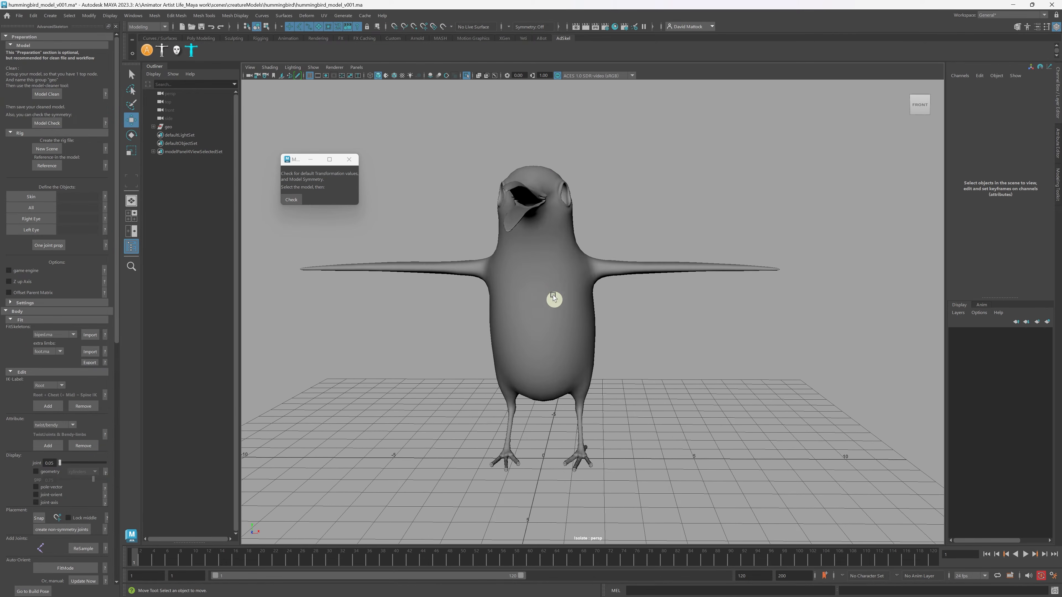
Switch the Body mesh to vertex mode and select a few vertices beside the left shoulder.
left_click(560, 251)
right_click(558, 265)
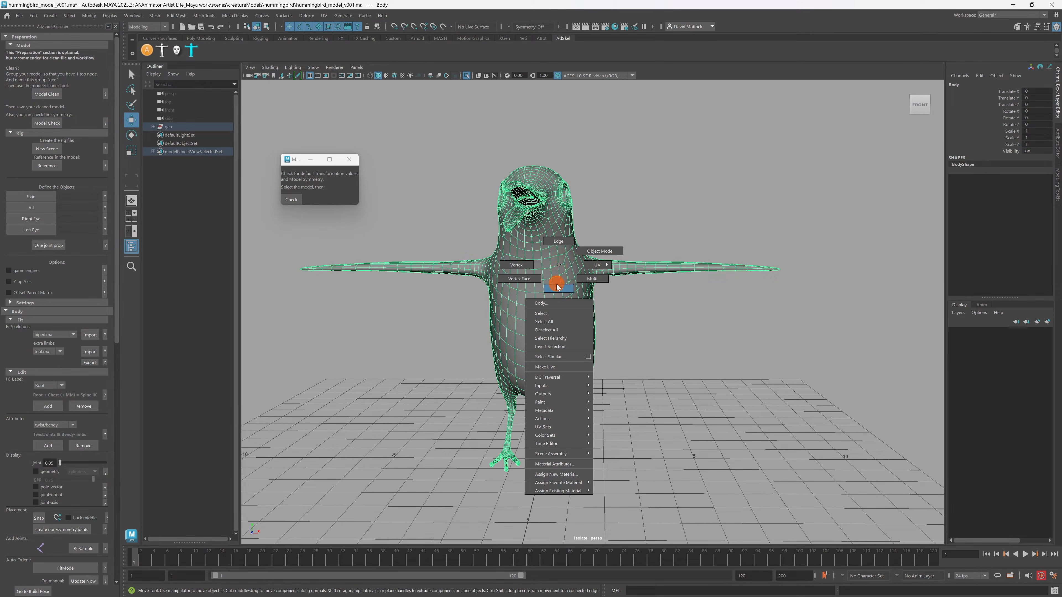
left_click(525, 264)
left_click_drag(542, 271, 555, 267, "alt")
left_click_drag(626, 234, 589, 273)
Display the enlarged front view in wireframe and select the Body vertices on the bird's left half.
key("space")
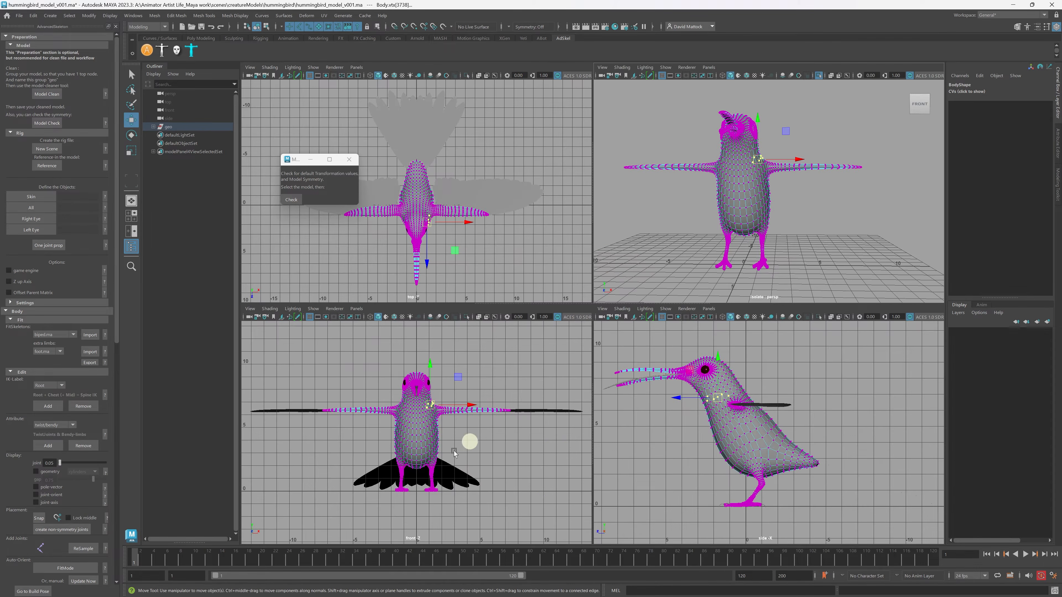
key("space")
right_click_drag(556, 330, 590, 337, "alt")
middle_click_drag(594, 318, 558, 348, "alt")
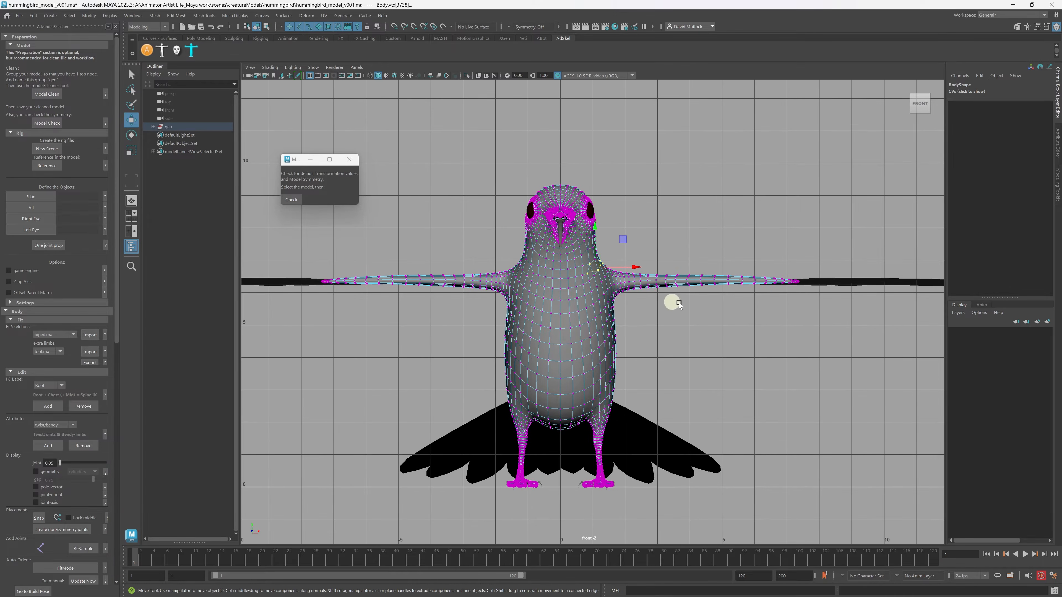
right_click_drag(671, 302, 661, 318, "alt")
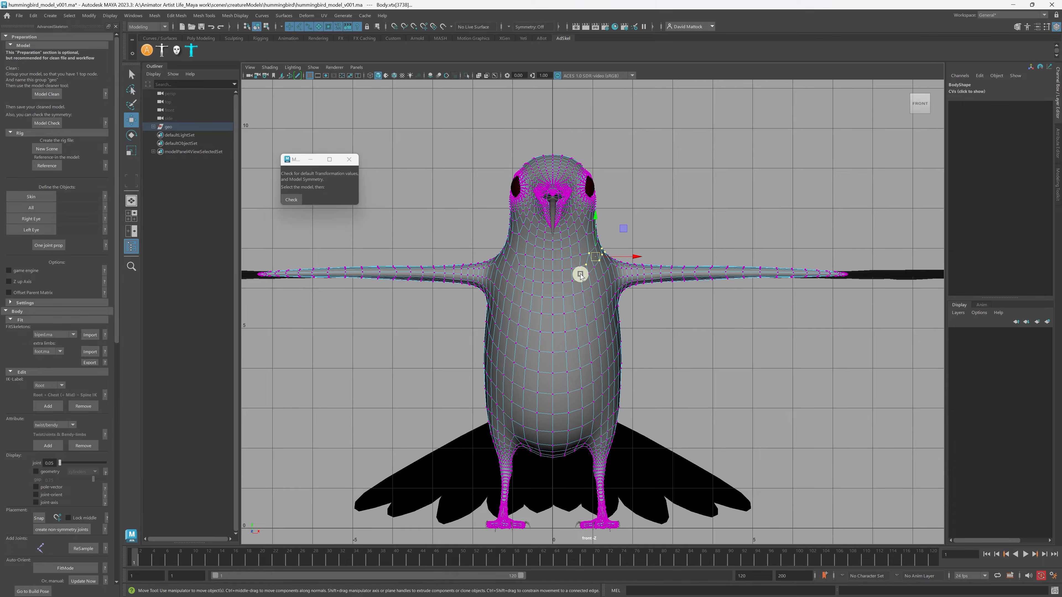
key("4")
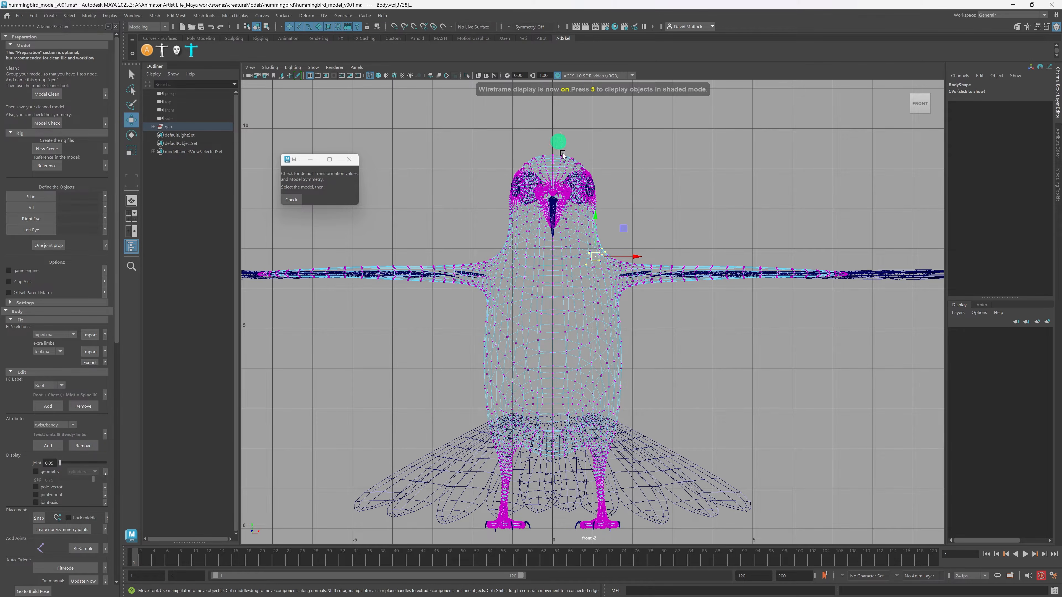
left_click_drag(605, 274, 936, 553)
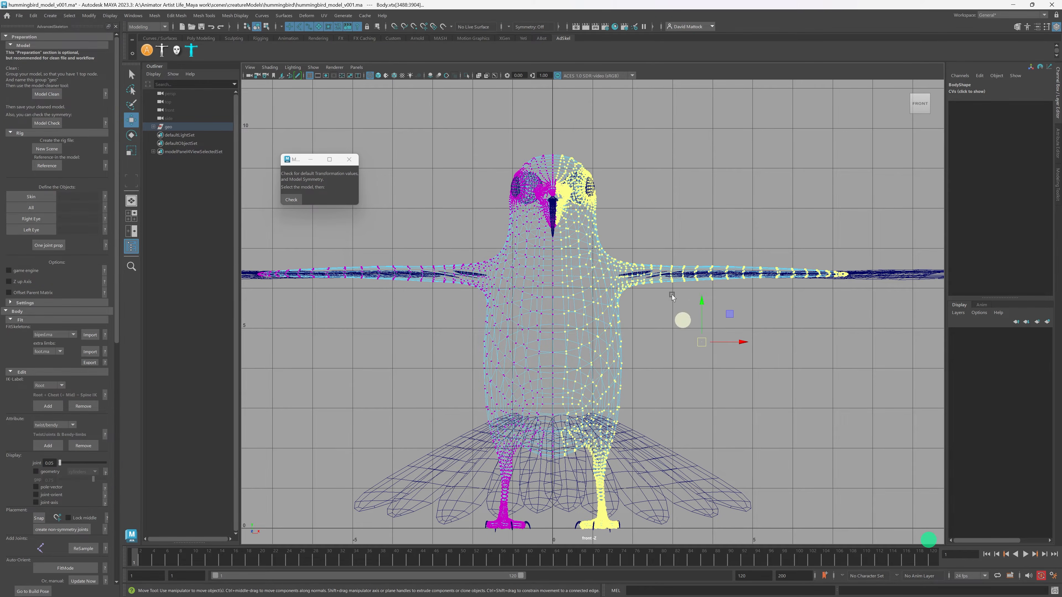
Examine the Body mesh's centre line and the matching vertices on both sides up close in the front view.
right_click_drag(559, 229, 614, 223, "alt")
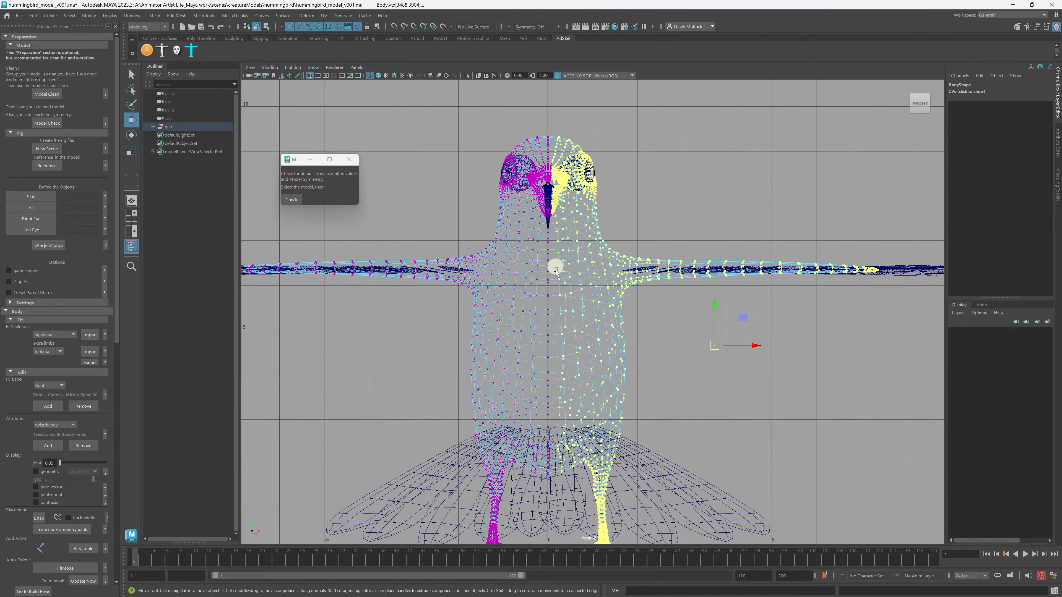
right_click_drag(472, 359, 648, 406, "alt")
middle_click_drag(487, 423, 514, 316, "alt")
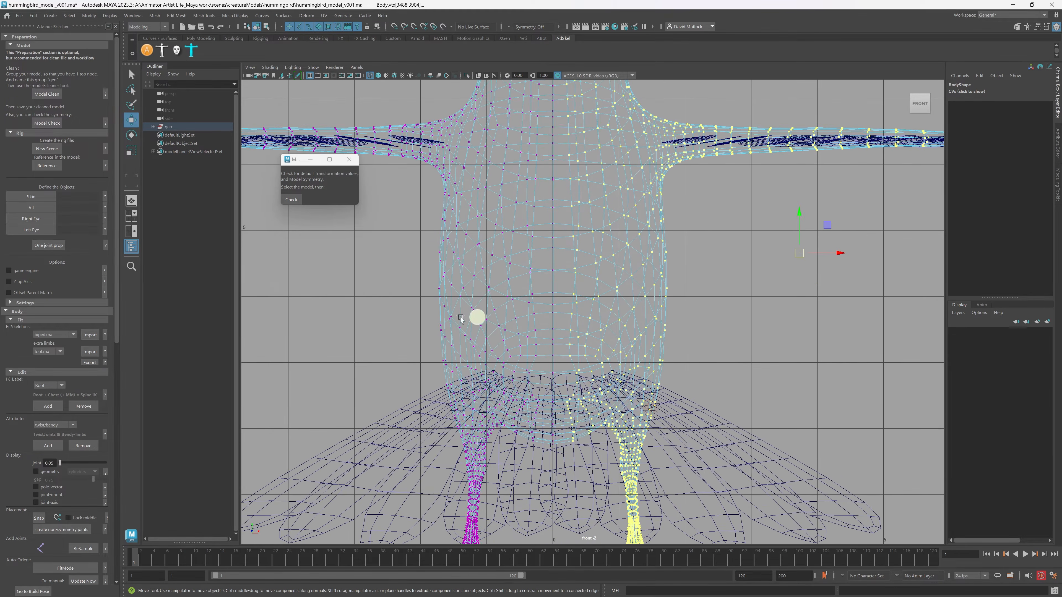
right_click_drag(460, 319, 580, 330, "alt")
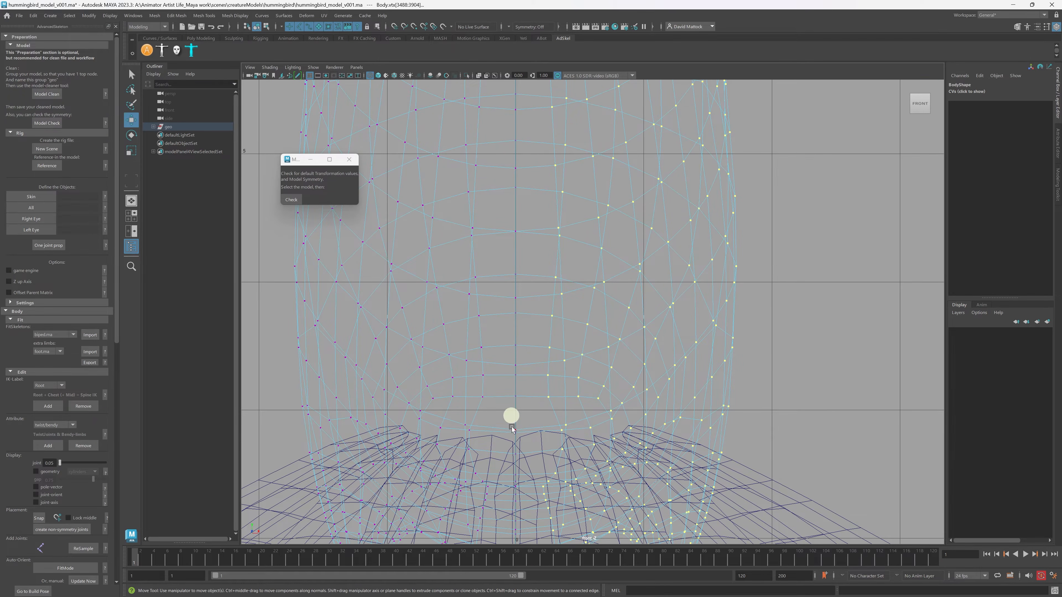
middle_click_drag(528, 434, 533, 355, "alt")
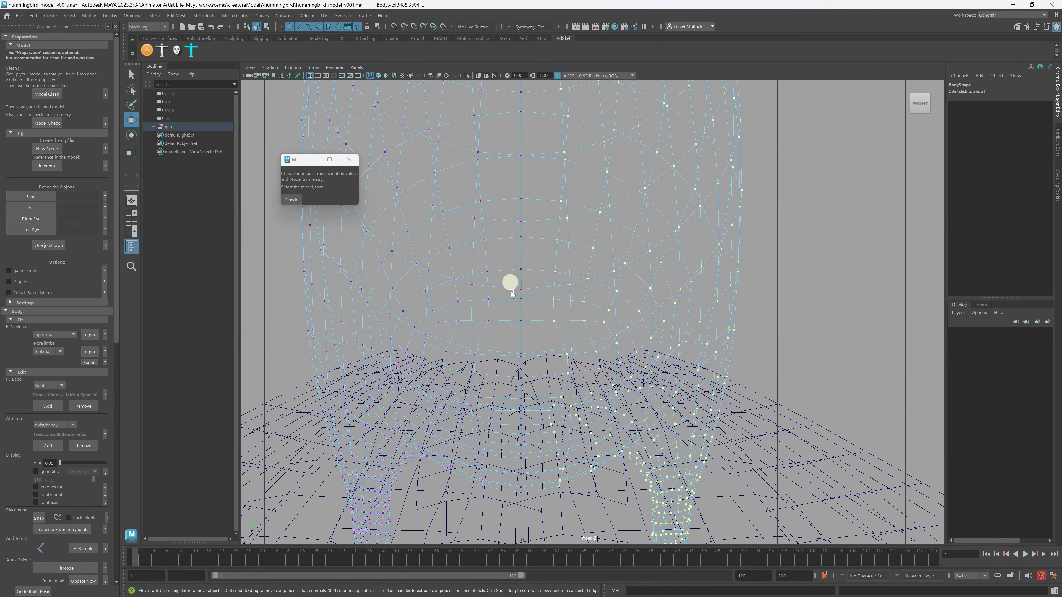
right_click_drag(533, 474, 656, 251, "alt")
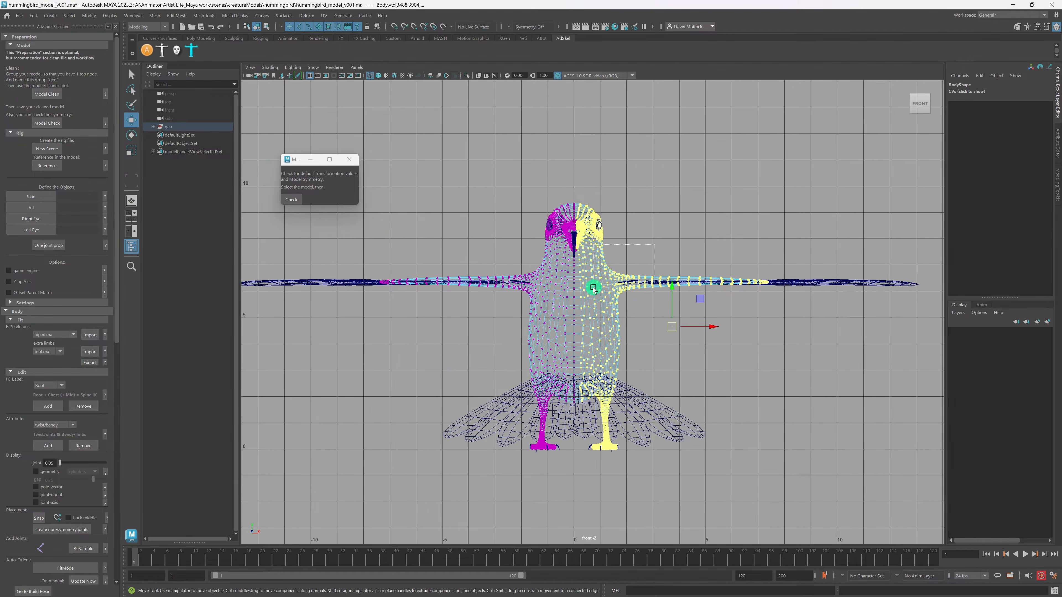
Select the Body vertices around the left shoulder and wing base in the front view.
left_click_drag(587, 290, 587, 290)
right_click_drag(528, 289, 759, 294, "alt")
right_click_drag(556, 287, 616, 282, "alt")
middle_click_drag(616, 283, 586, 299, "alt")
Symmetrize the selected left shoulder and wing-base vertices of the Body mesh across its centre edge in the perspective view.
key("space")
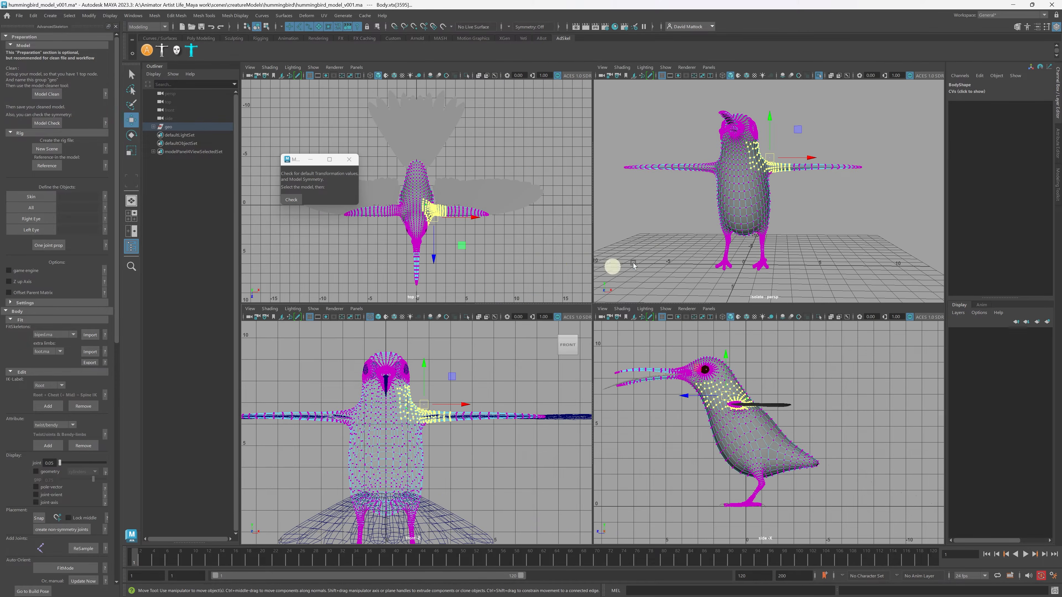
key("space")
mouse_move(709, 206)
left_mouse_down("alt")
mouse_move(611, 224)
mouse_move(697, 212)
left_mouse_up("alt")
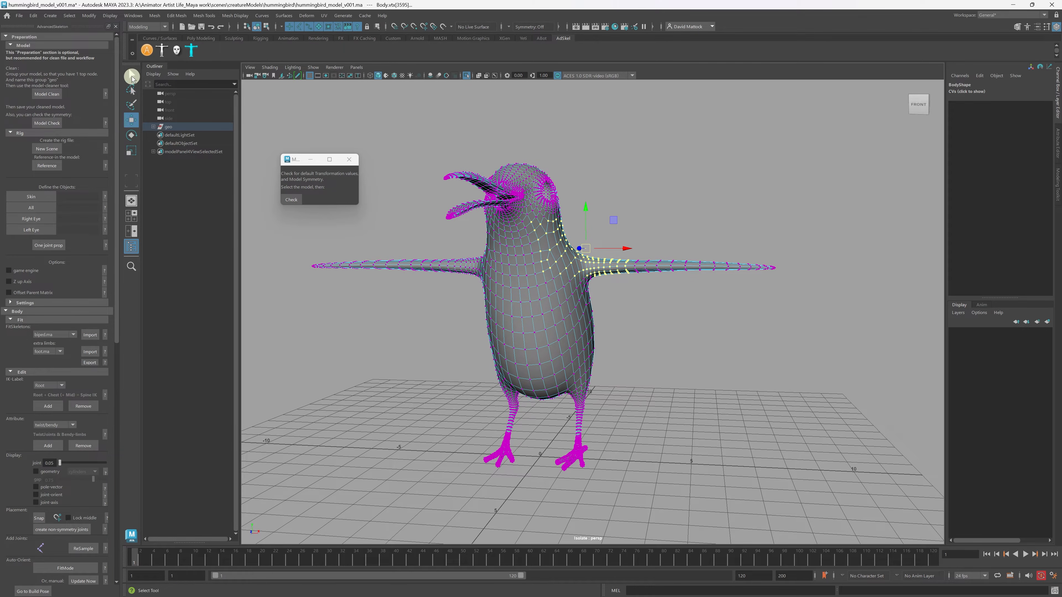
left_click(176, 17)
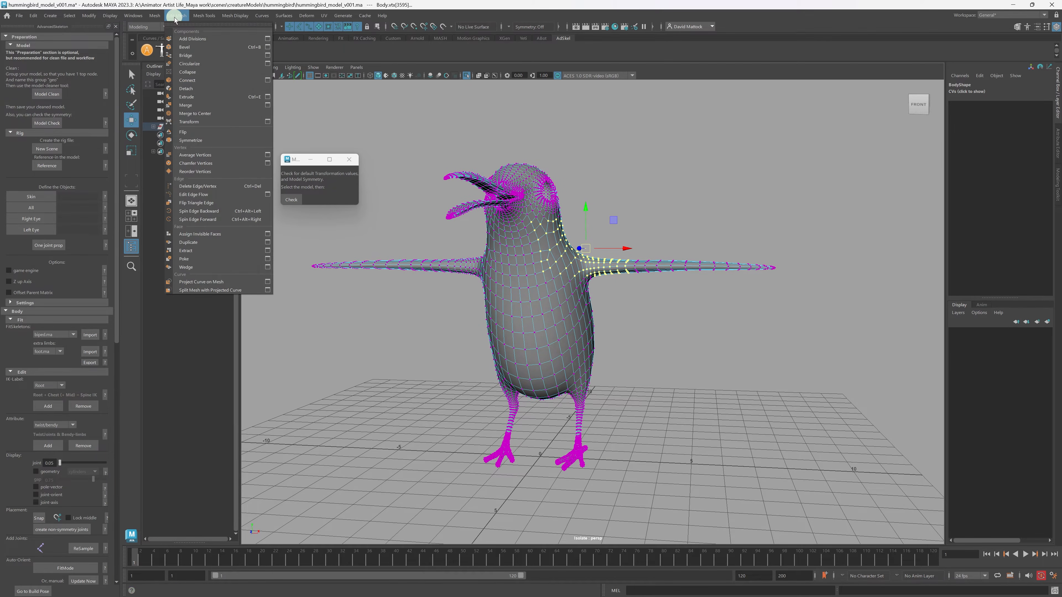
left_click(195, 140)
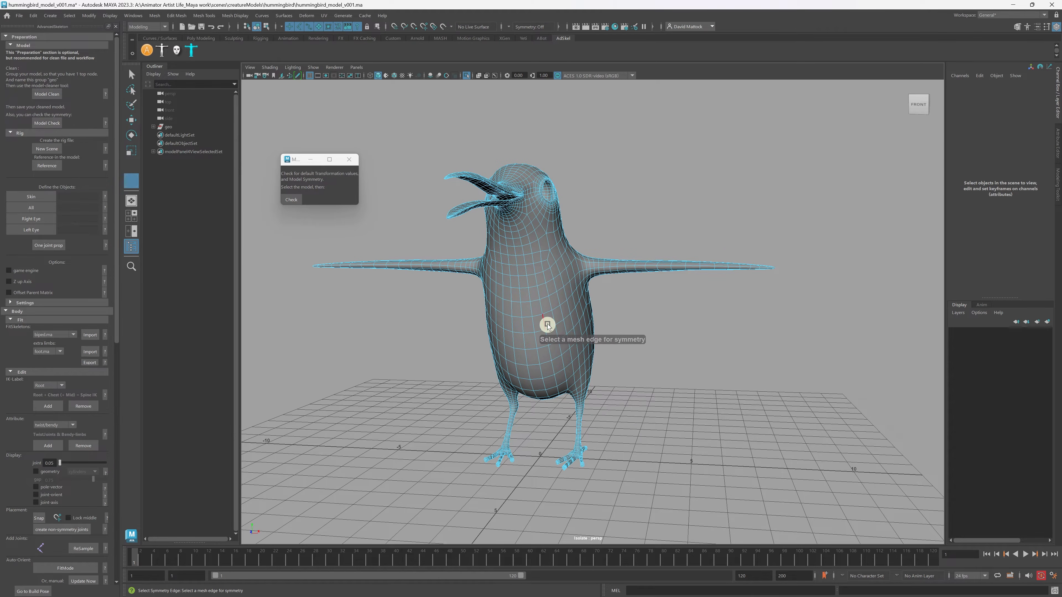
right_click_drag(451, 298, 659, 306, "alt")
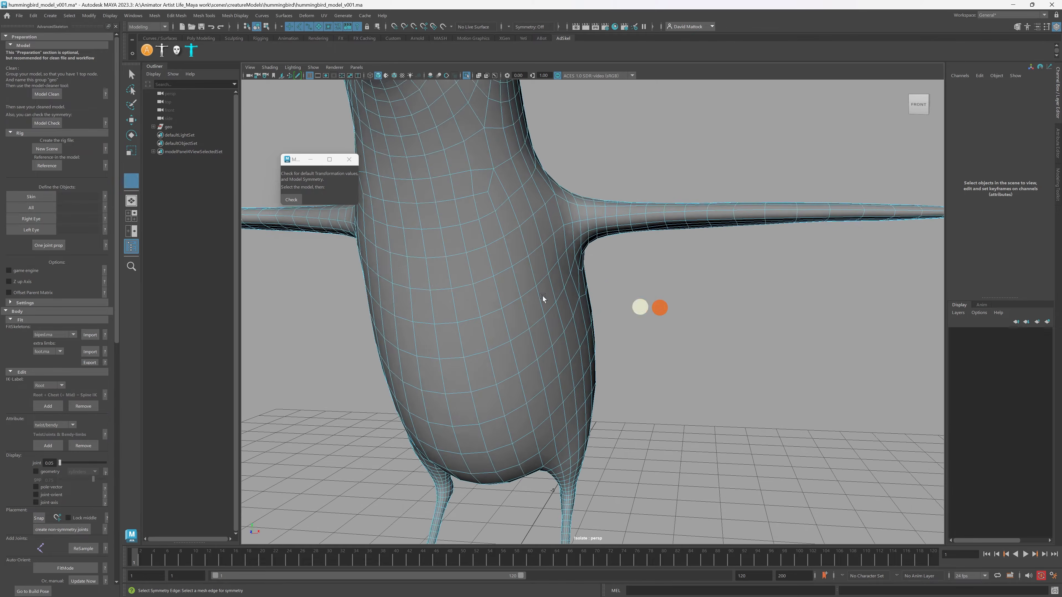
left_click_drag(469, 286, 488, 284, "alt")
scroll(560, 291, "down", 2)
left_click_drag(559, 292, 561, 294, "alt")
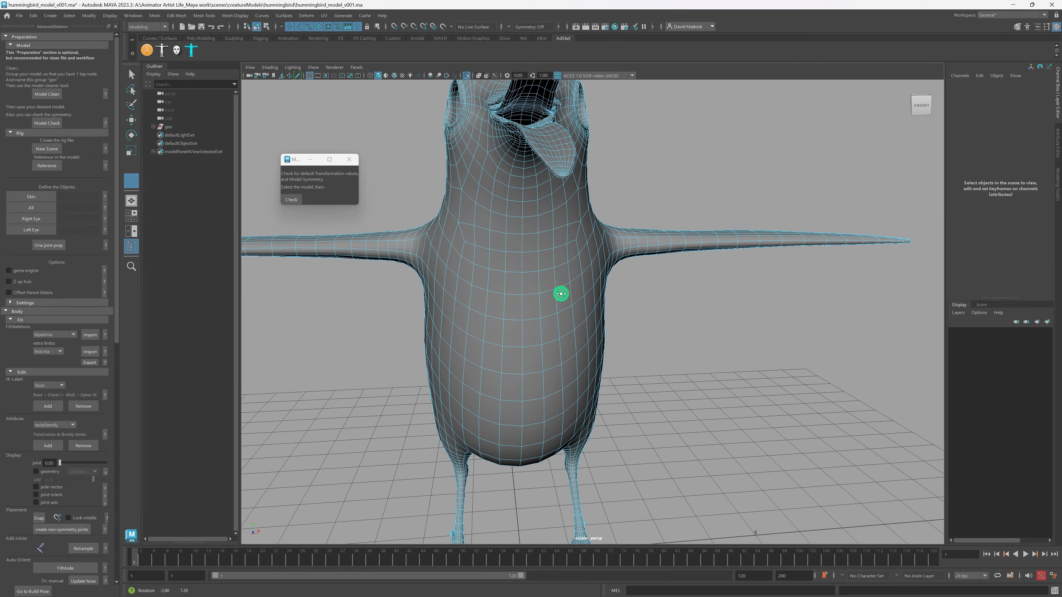
left_click(524, 262)
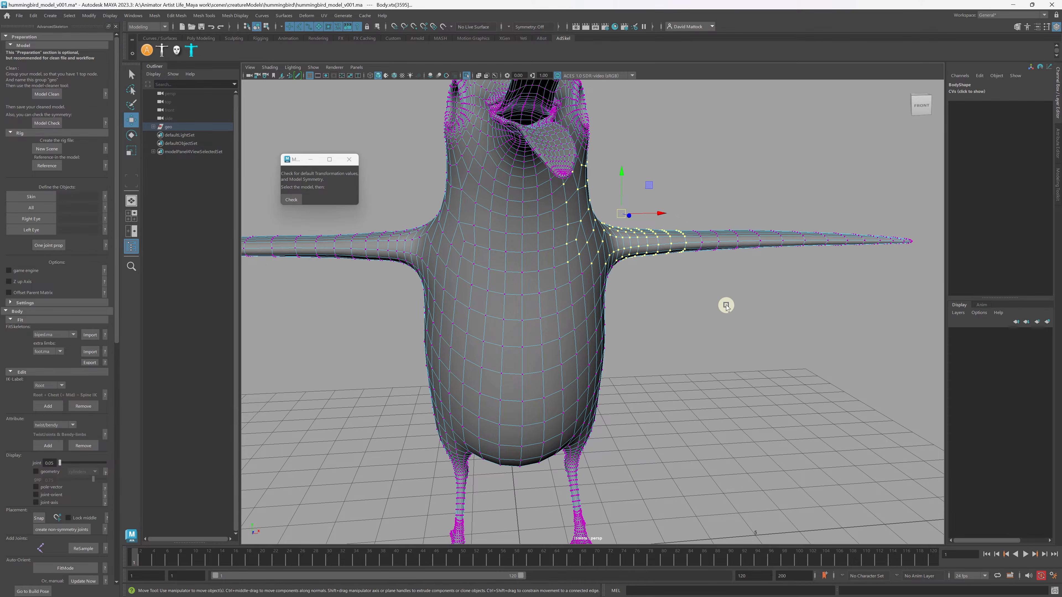
Examine the Body mesh's vertices around the left shoulder and chest up close from several angles.
right_click_drag(726, 305, 654, 301, "alt")
right_click_drag(448, 283, 539, 291, "alt")
left_click_drag(546, 293, 655, 319, "alt")
right_click_drag(654, 319, 636, 319, "alt")
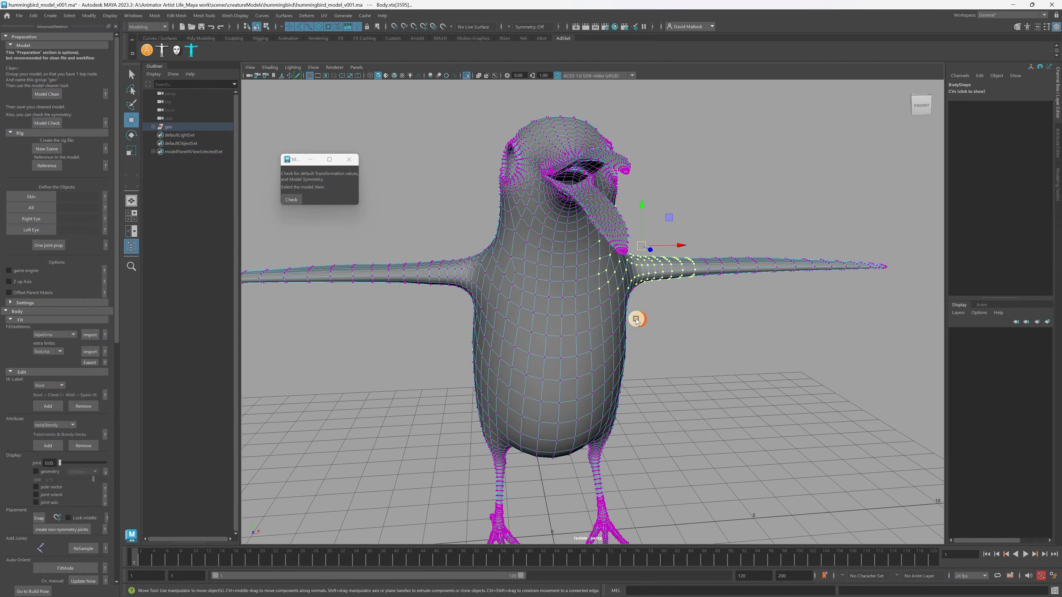
left_click_drag(636, 319, 607, 311, "alt")
right_click_drag(504, 272, 549, 269, "alt")
left_click_drag(551, 268, 591, 268, "alt")
right_click_drag(458, 261, 547, 269, "alt")
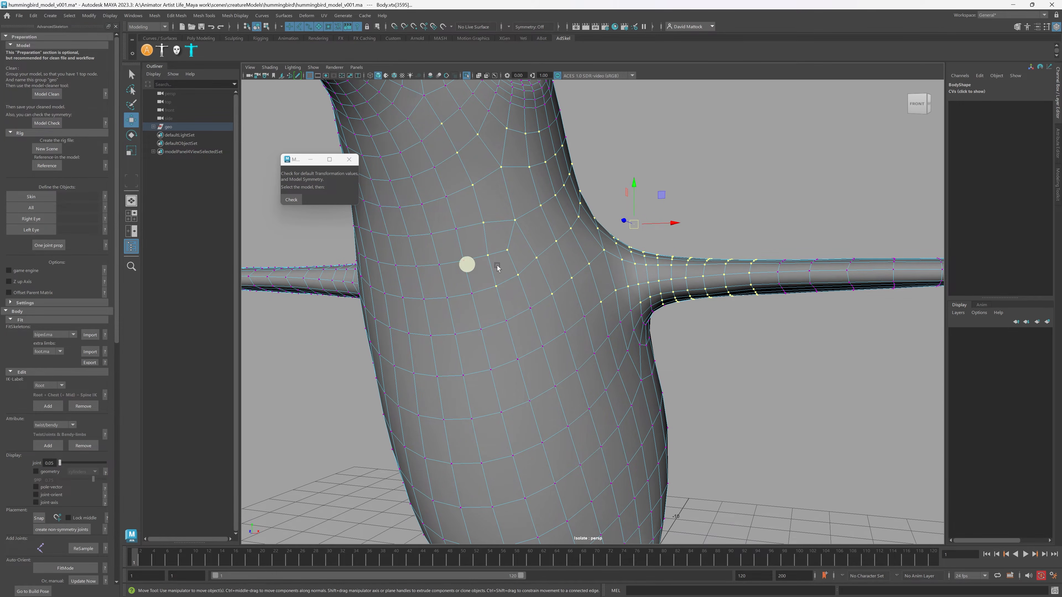
key("a")
Return the Body mesh to object mode and examine its overall symmetry from several sides.
right_click(541, 295)
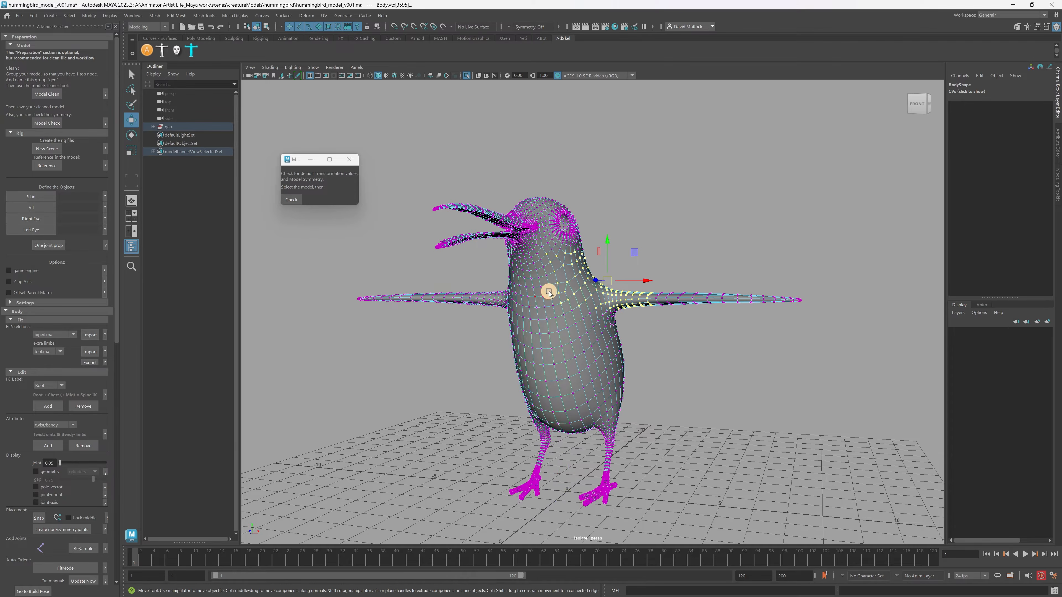
left_click_drag(558, 299, 598, 310, "alt")
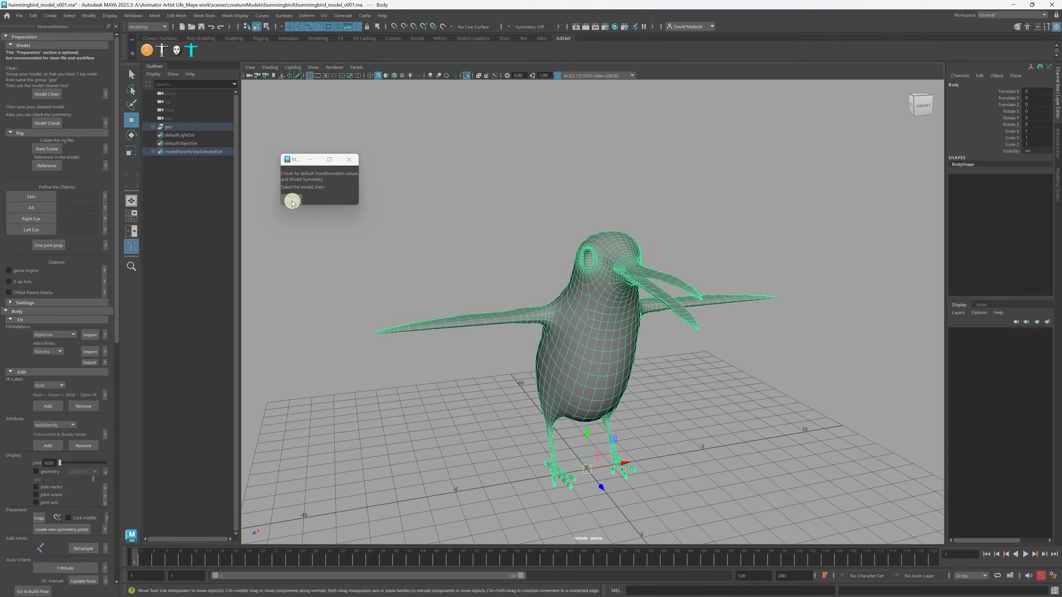
left_click_drag(504, 316, 597, 297, "alt")
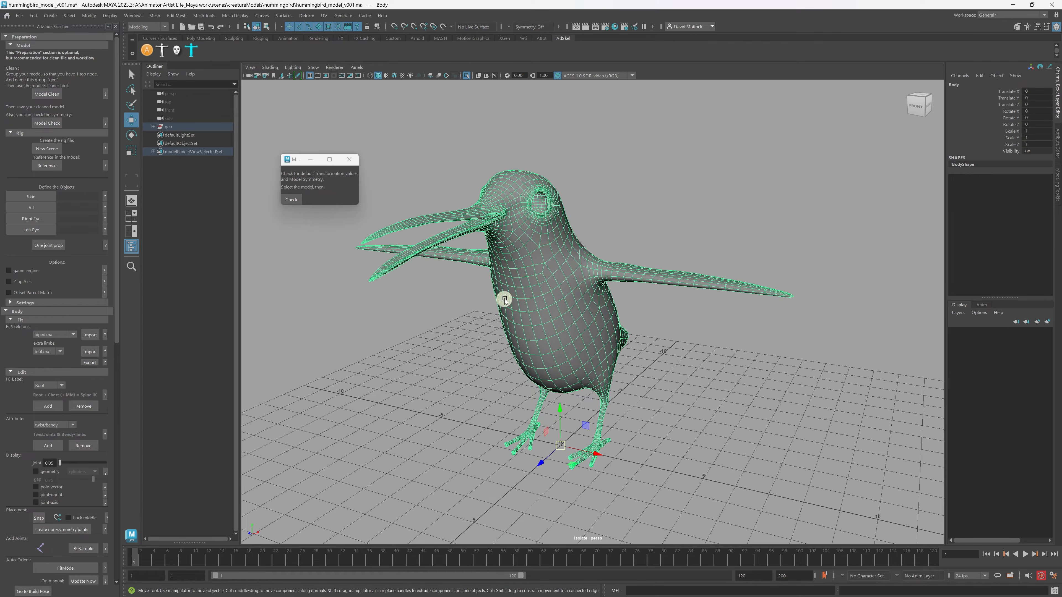
left_click_drag(504, 299, 579, 287, "alt")
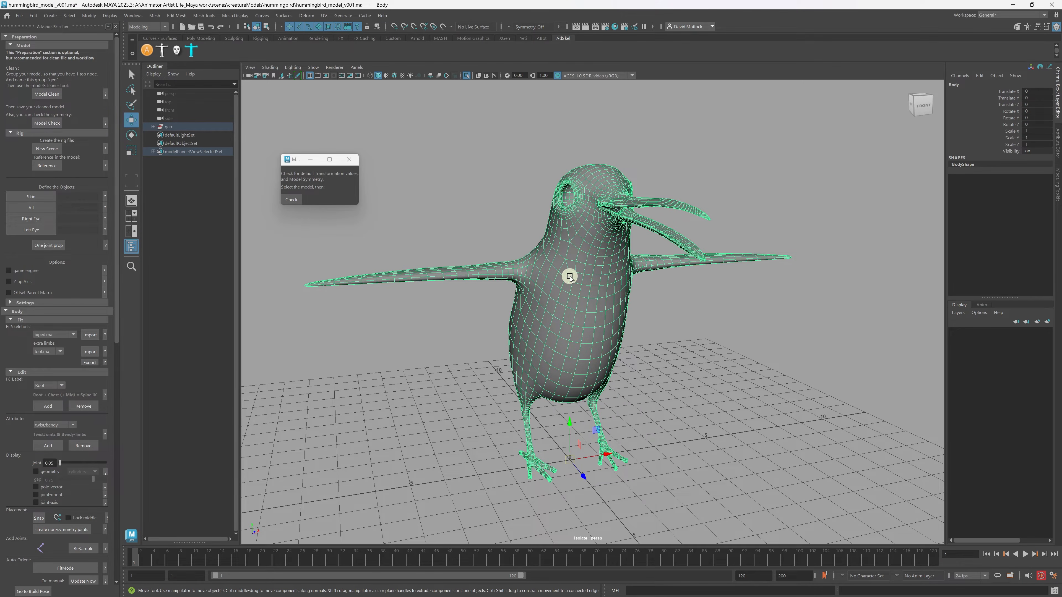
right_click_drag(588, 236, 604, 245, "alt")
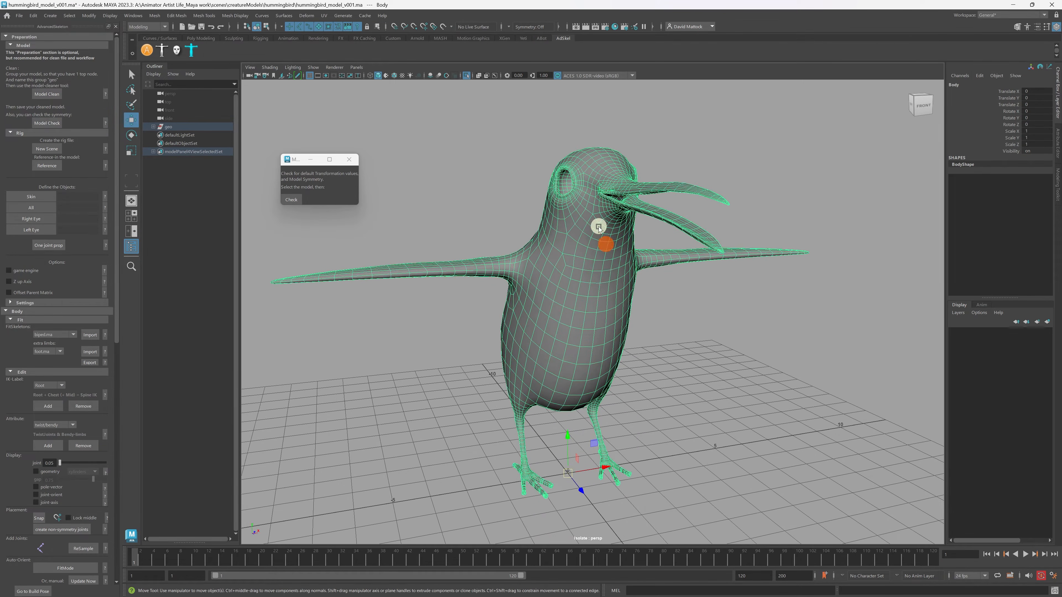
middle_click_drag(597, 225, 577, 312, "alt")
right_click_drag(553, 297, 614, 302, "alt")
left_click_drag(640, 356, 666, 338, "alt")
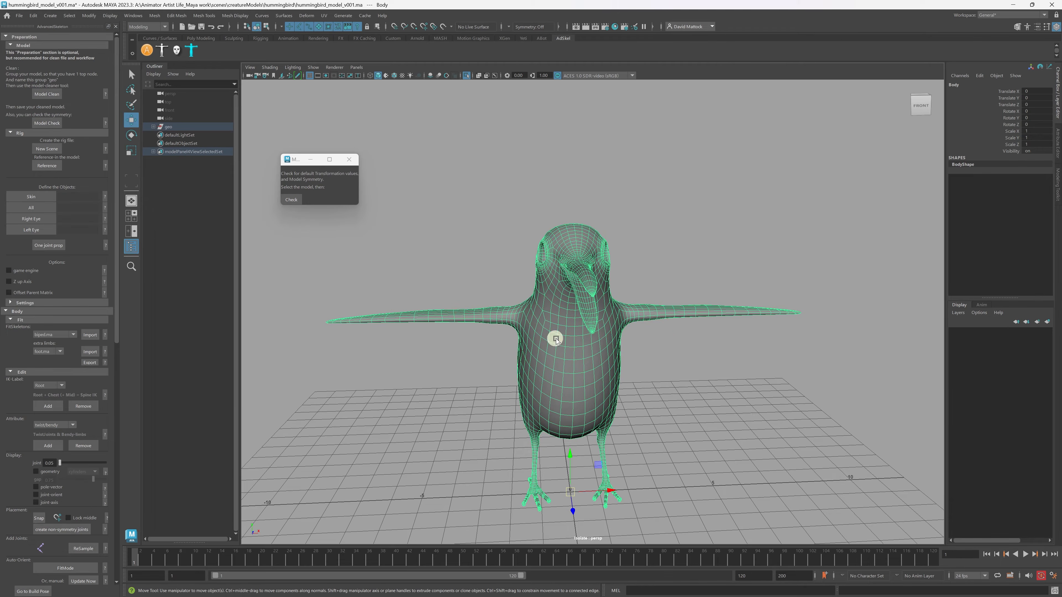
left_click_drag(556, 338, 789, 350, "alt")
left_click_drag(701, 344, 328, 292, "alt")
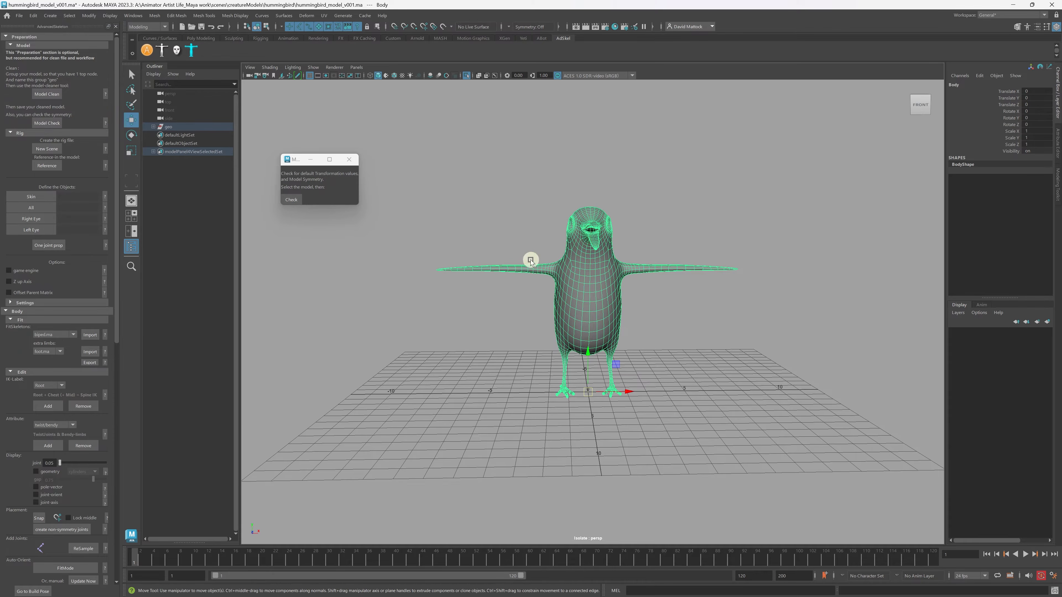
right_click_drag(530, 261, 645, 277, "alt")
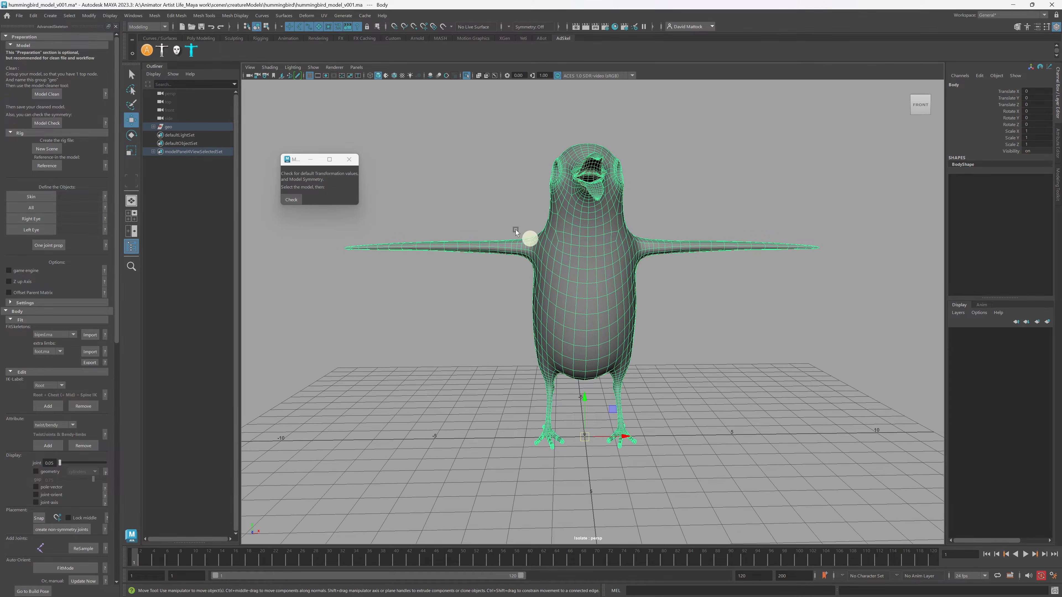
left_click_drag(542, 305, 387, 318, "alt")
End the isolated display of the Body mesh and select all of the hummingbird's meshes in the perspective view.
left_click(316, 68)
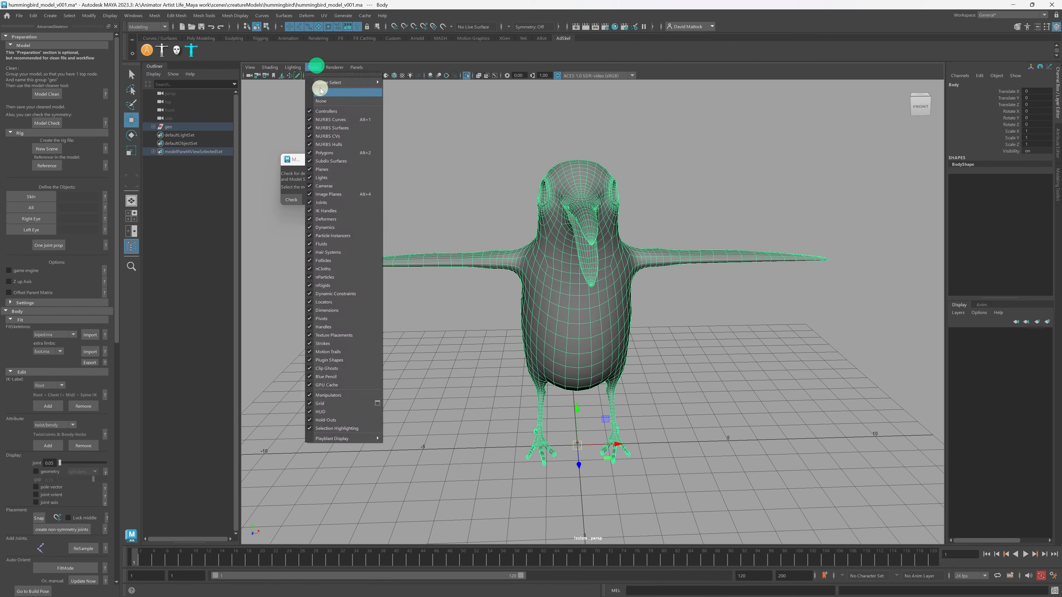
mouse_move(320, 80)
left_click(403, 80)
left_click_drag(664, 251, 604, 280, "alt")
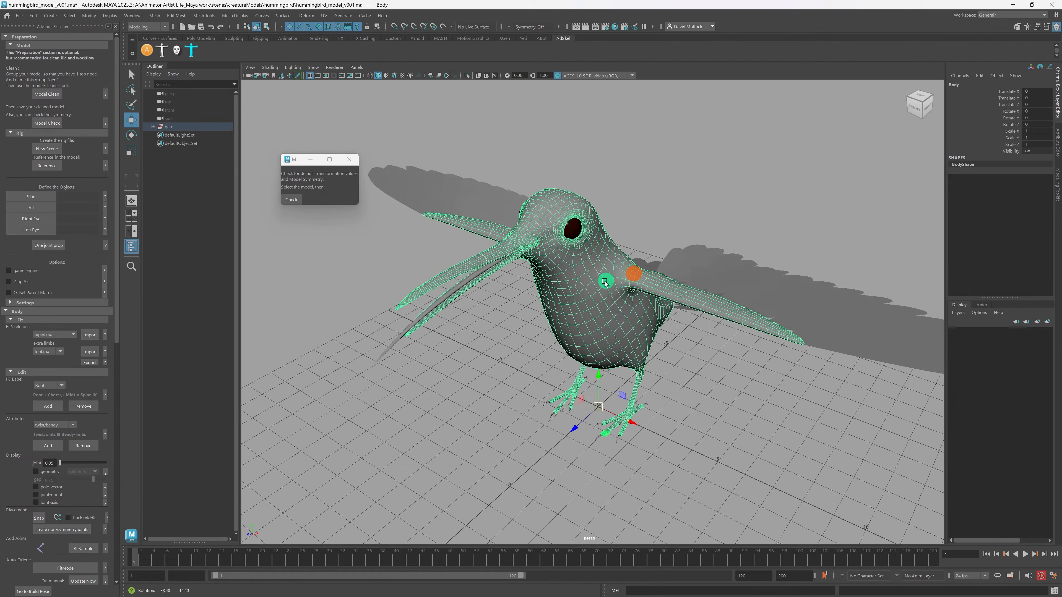
right_click_drag(632, 273, 545, 279, "alt")
left_click_drag(545, 280, 563, 283, "alt")
left_click_drag(456, 206, 785, 386)
left_click_drag(681, 367, 341, 75, "alt")
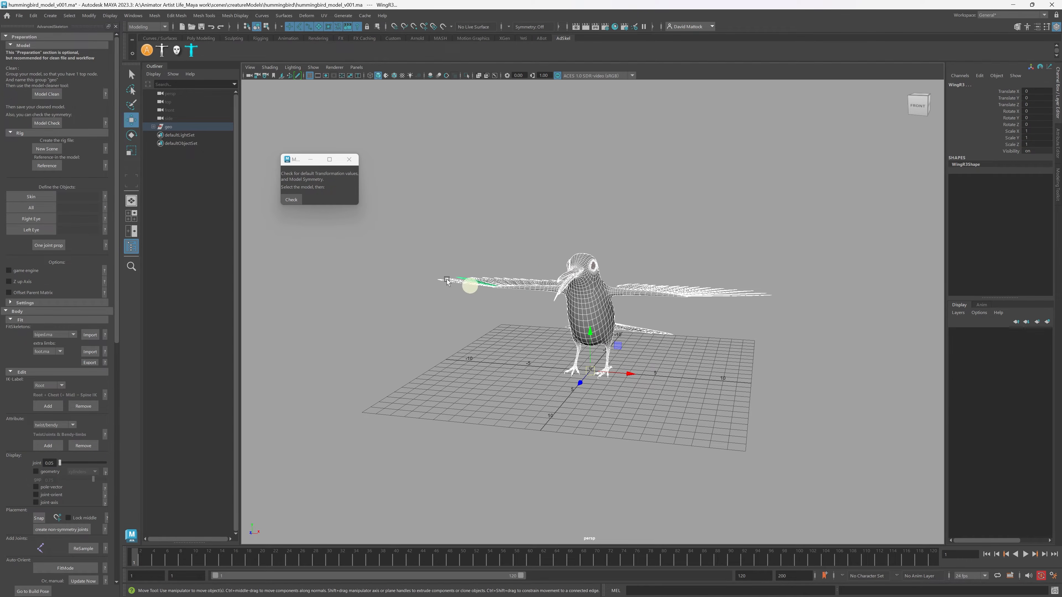
left_click_drag(387, 281, 646, 305, "alt")
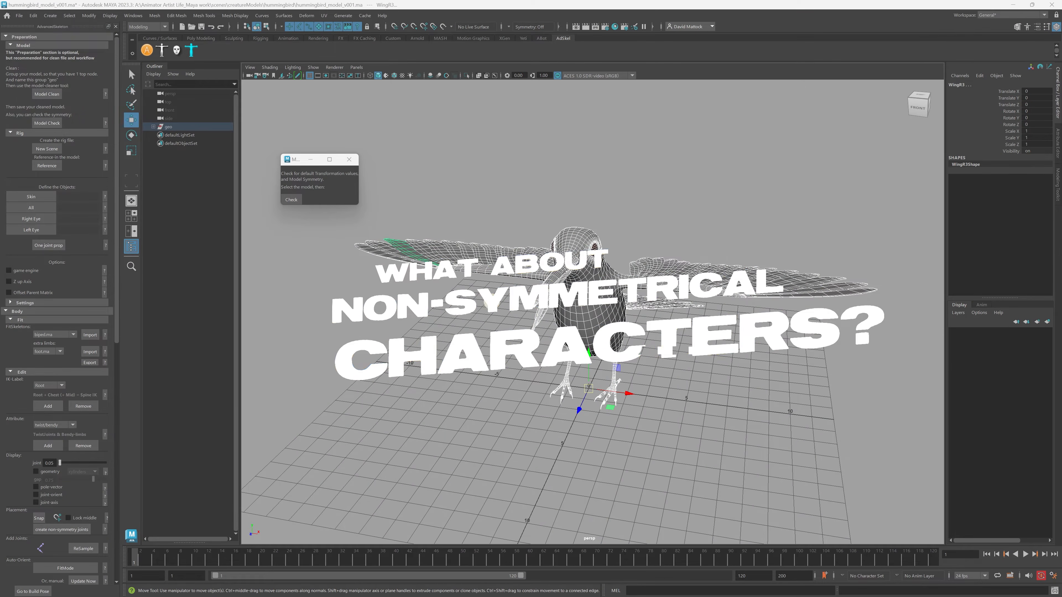
right_click_drag(491, 302, 610, 317, "alt")
left_click_drag(610, 316, 468, 287, "alt")
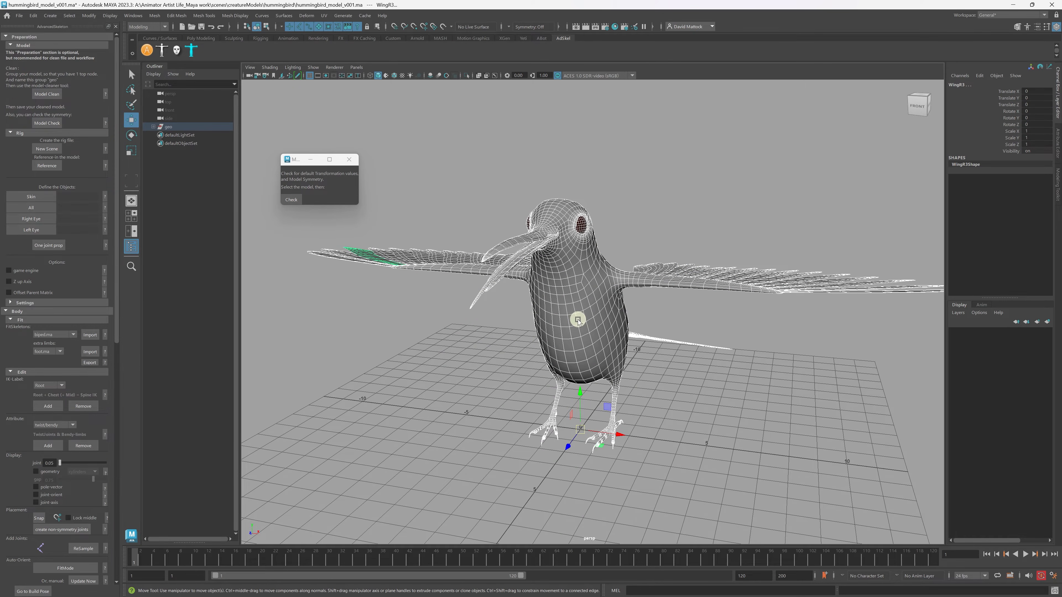
left_click_drag(578, 318, 576, 327, "alt")
right_click_drag(644, 325, 606, 319, "alt")
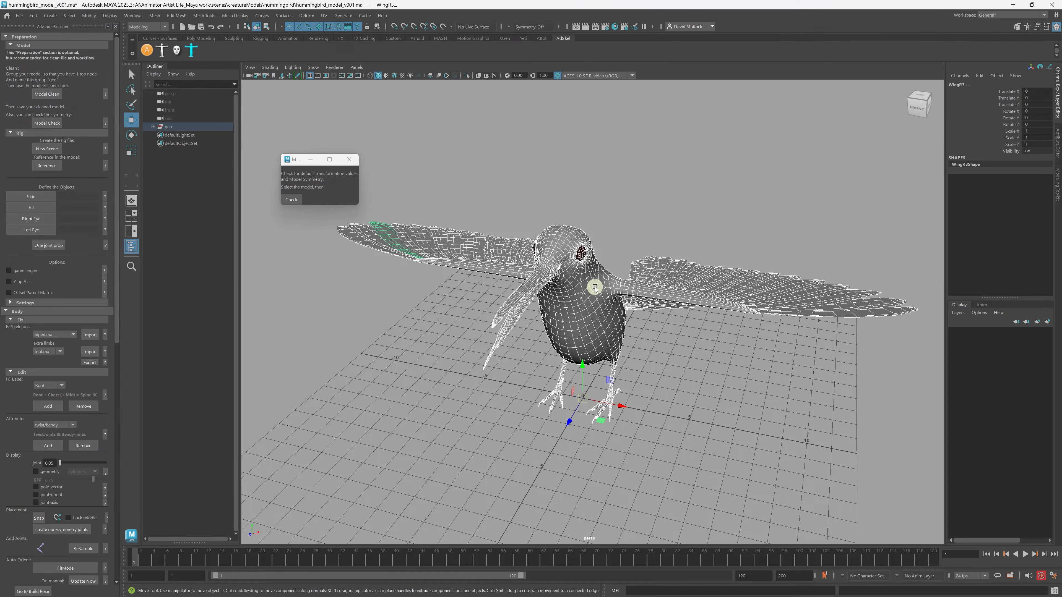
Read AdvancedSkeleton's help on creating non-symmetry joints and close it.
scroll(64, 374, "down", 1)
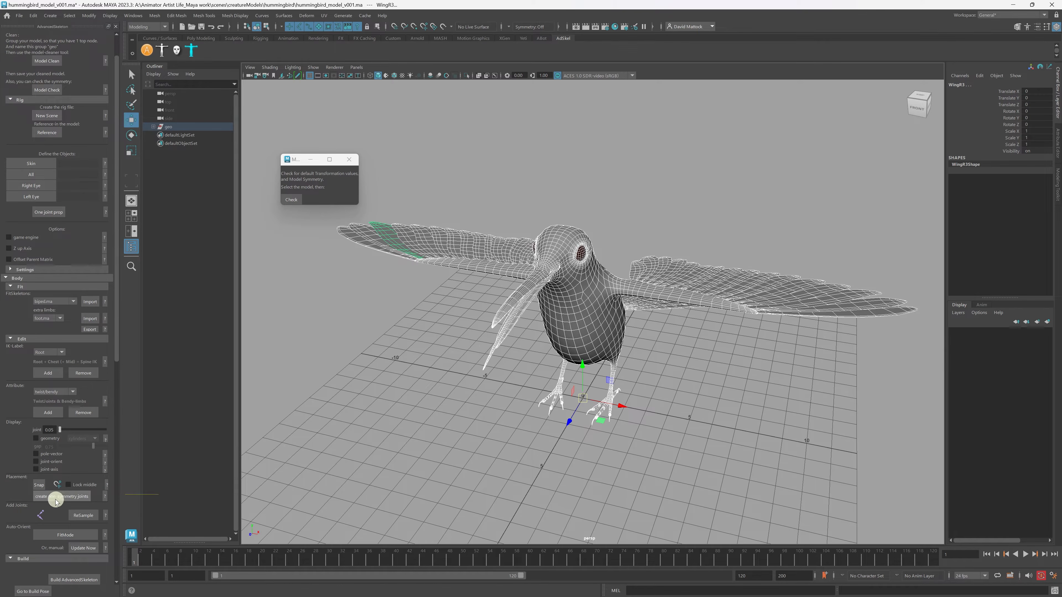
left_click(104, 498)
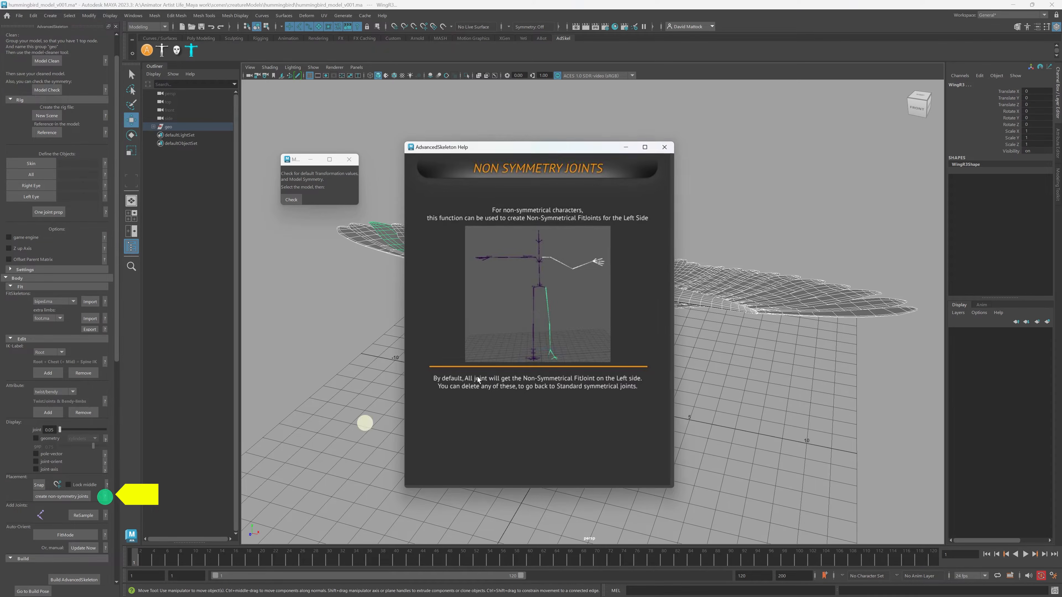
left_click_drag(556, 147, 630, 132)
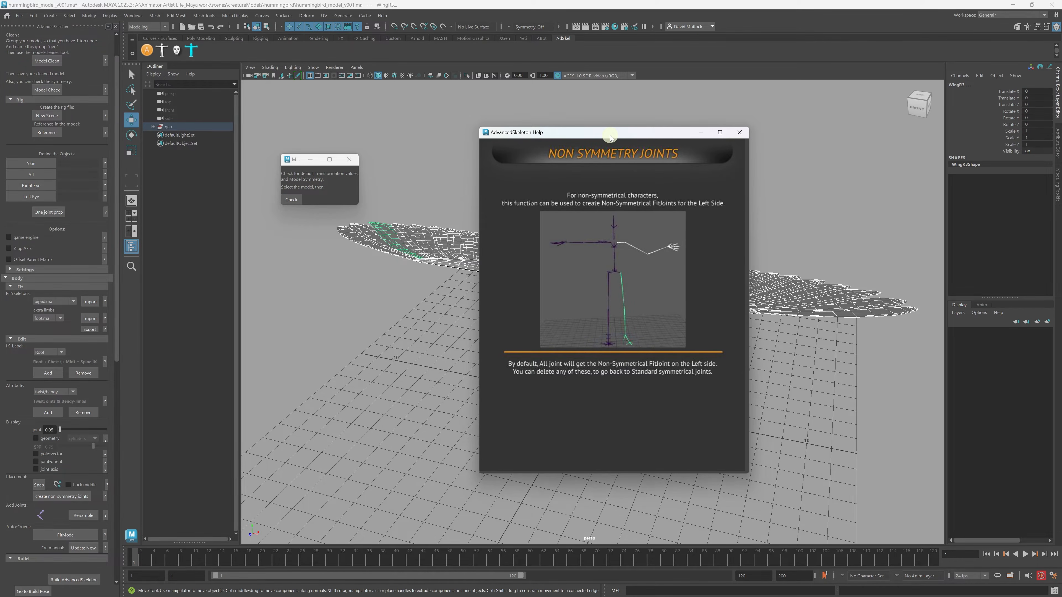
left_click_drag(610, 135, 846, 158)
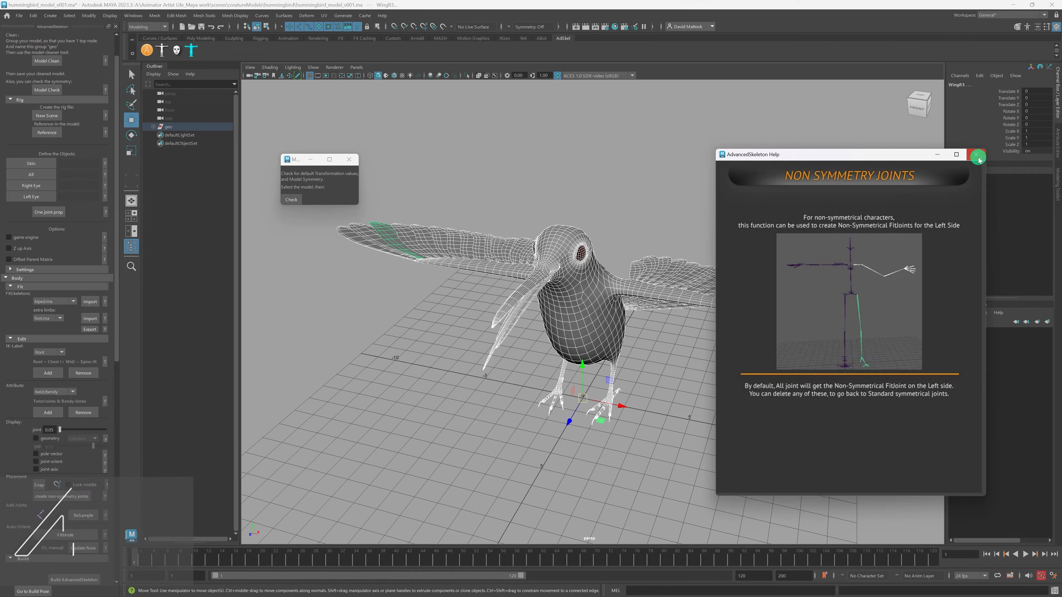
left_click(978, 158)
left_click_drag(594, 307, 449, 255, "alt")
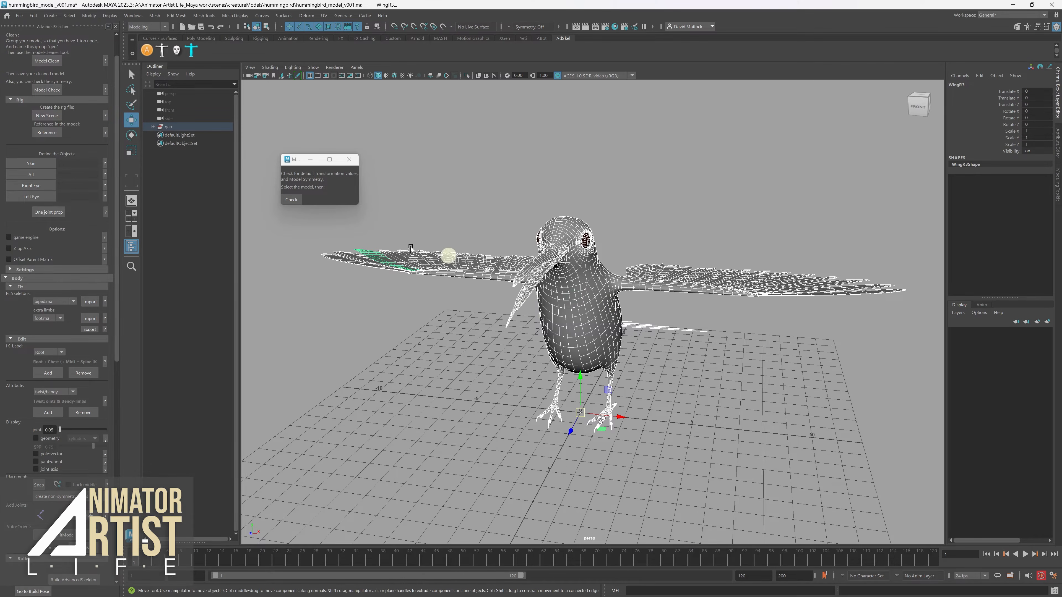
right_click_drag(411, 247, 612, 259, "alt")
middle_click_drag(571, 229, 565, 253, "alt")
left_click_drag(469, 172, 551, 218, "alt")
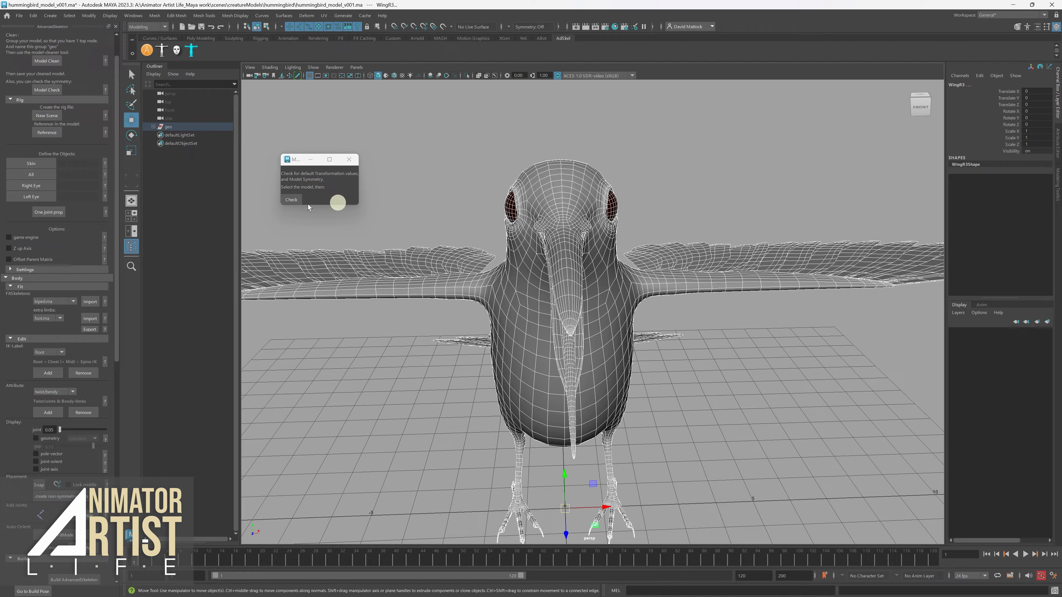
left_click_drag(704, 271, 604, 332, "alt")
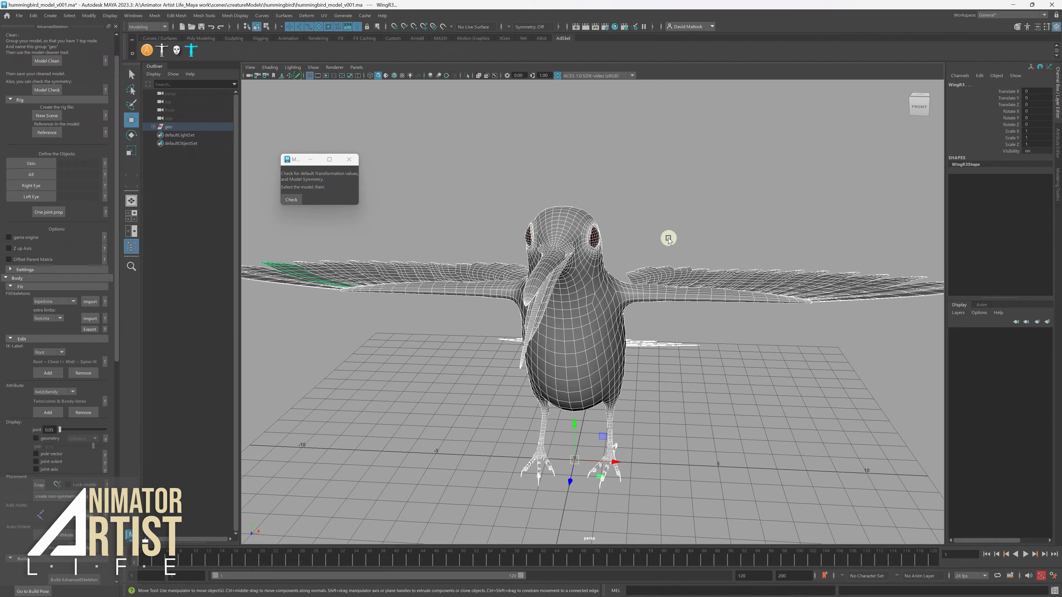
left_click_drag(706, 329, 578, 311, "alt")
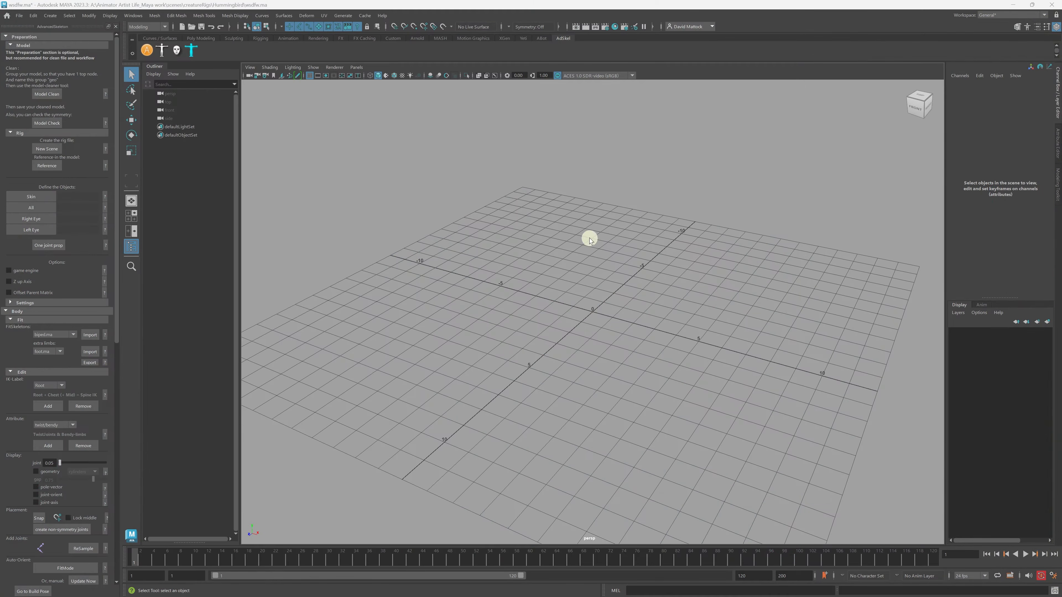
left_click_drag(589, 238, 553, 286, "alt")
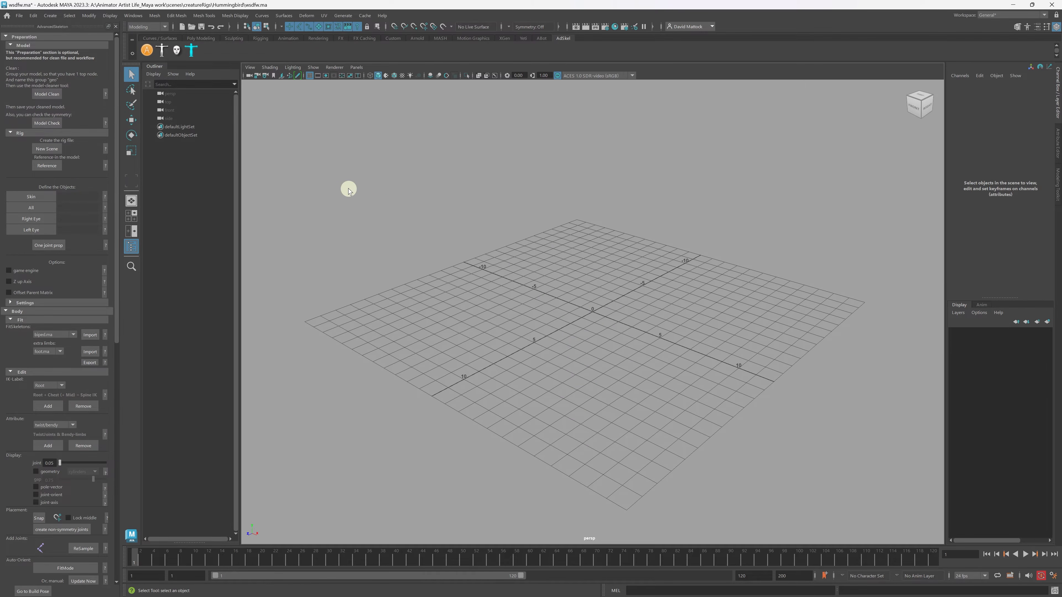
left_click_drag(450, 220, 482, 233, "alt")
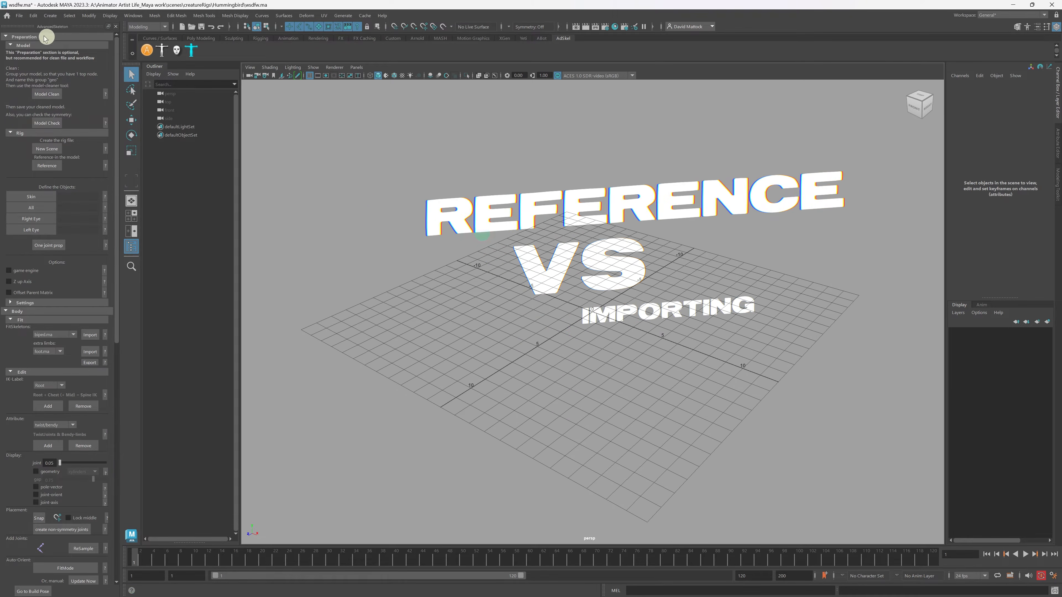
left_click(20, 16)
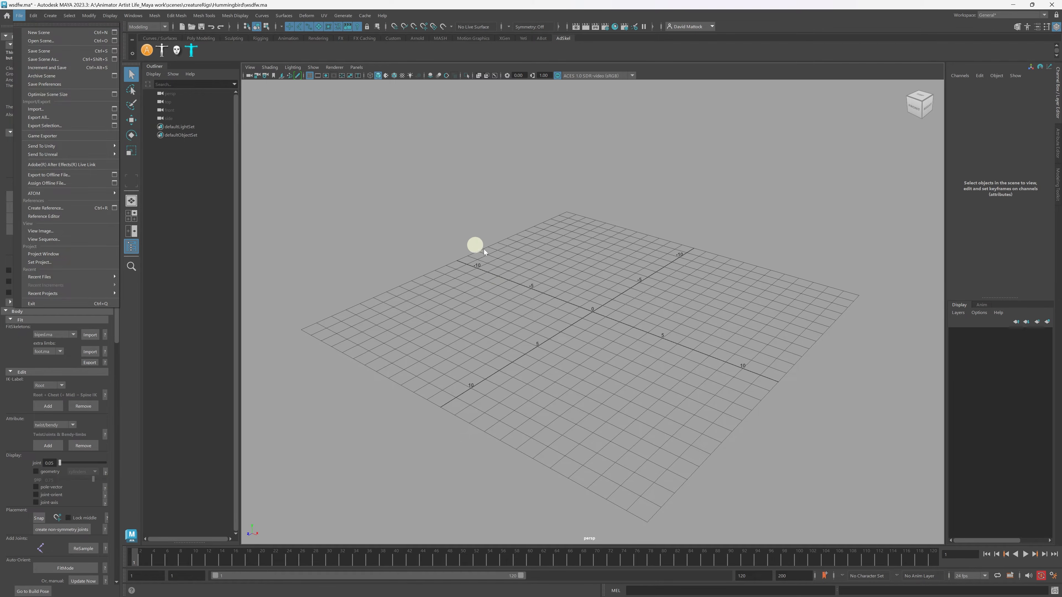
left_click_drag(483, 248, 563, 289, "alt")
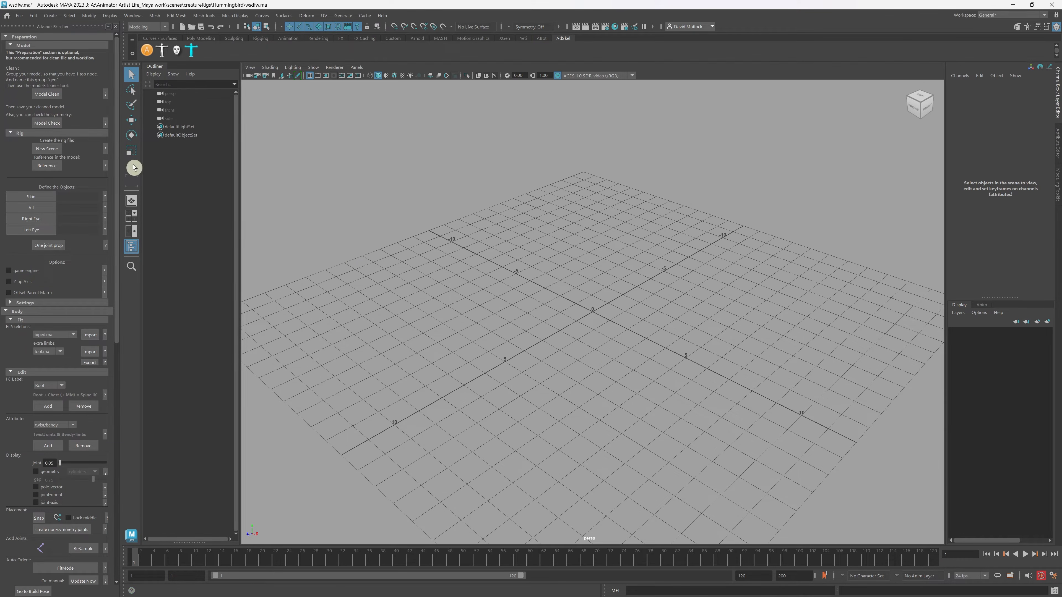
left_click(20, 17)
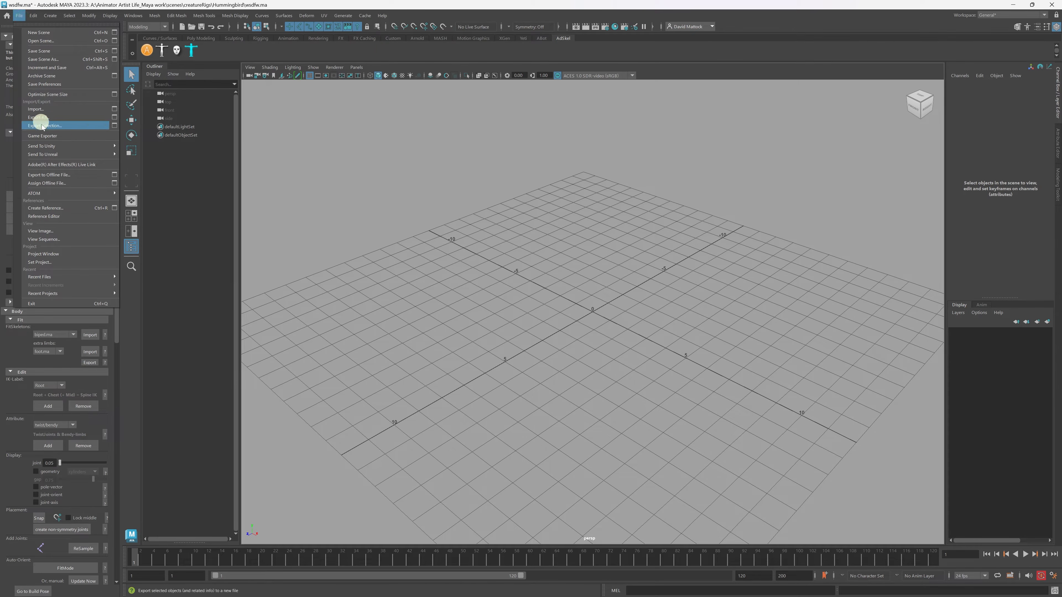
left_click(55, 208)
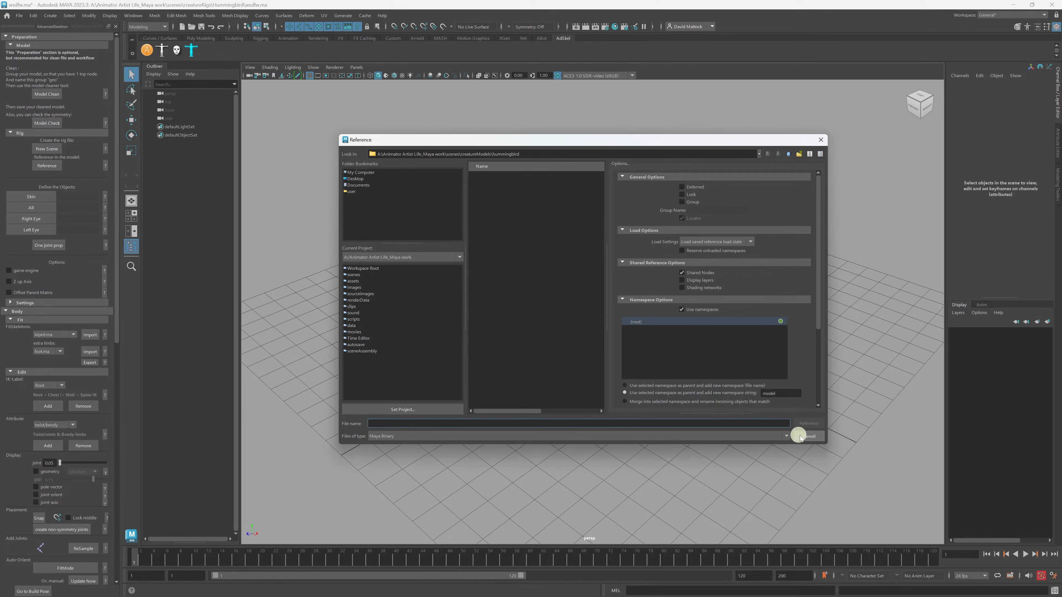
left_click(806, 436)
left_click(19, 15)
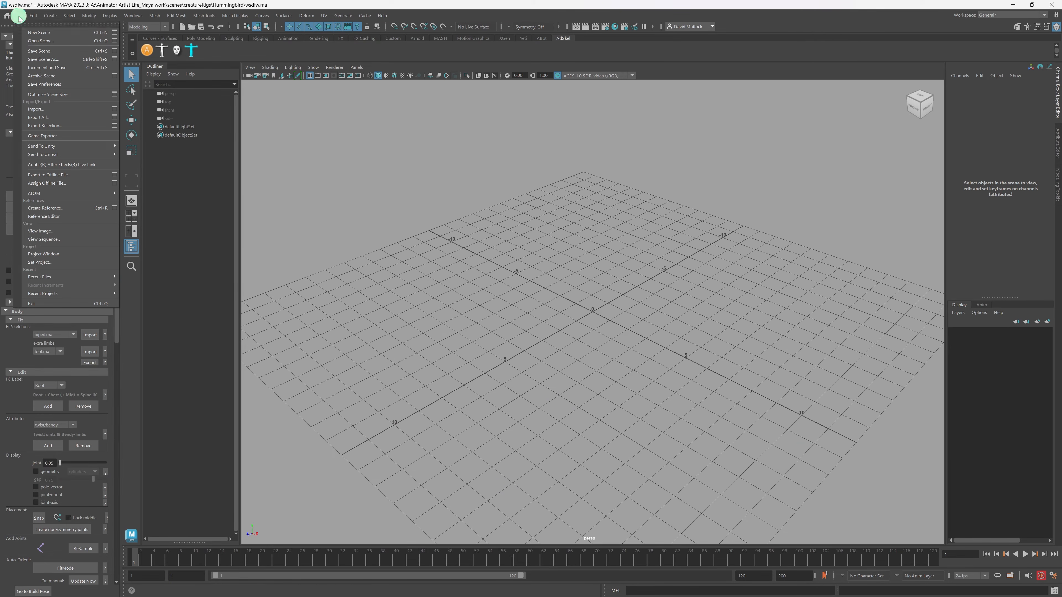
left_click(62, 217)
left_click_drag(670, 109, 541, 125)
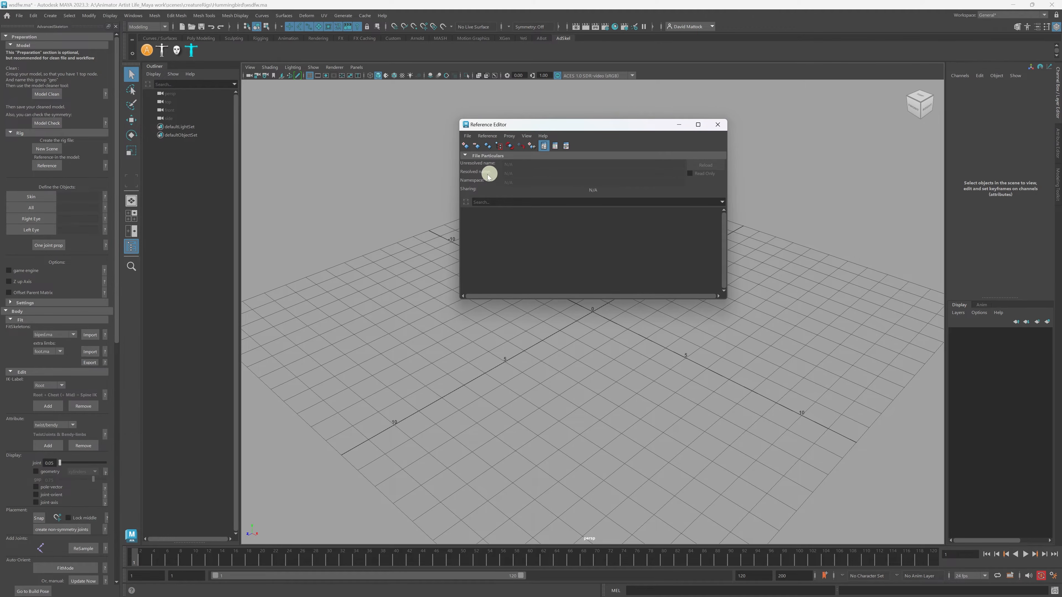
left_click(466, 146)
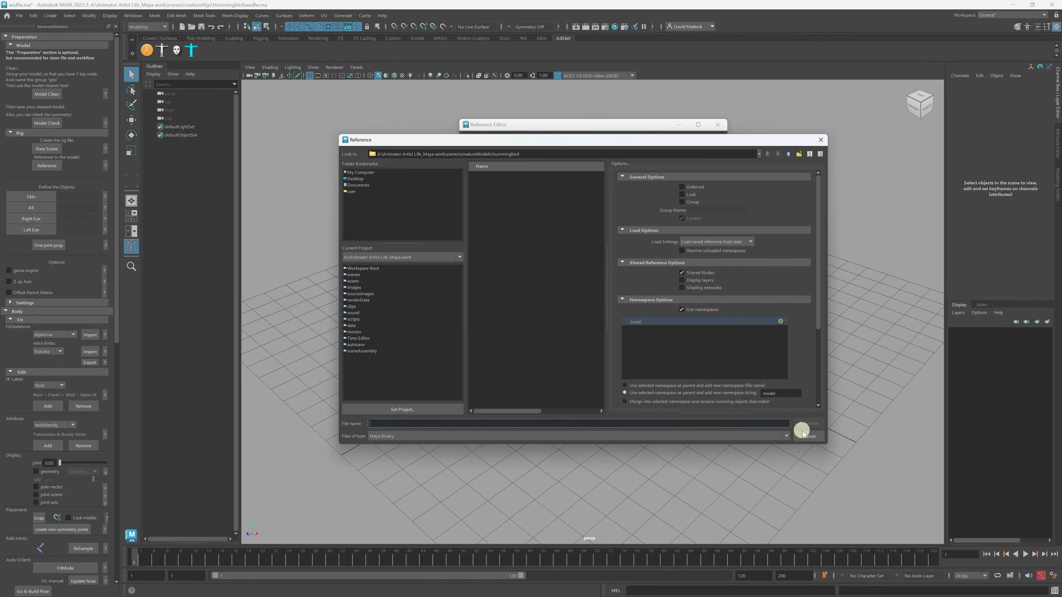
left_click(803, 433)
left_click(716, 123)
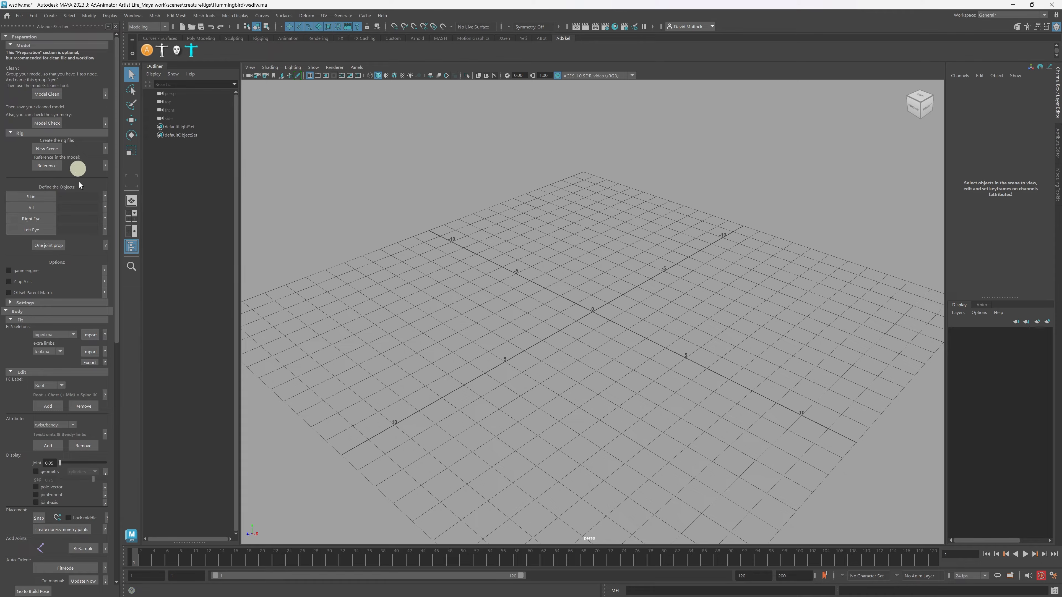
Reference hummingbird_model_v001.ma into the rig scene through AdvancedSkeleton, with the file type set to Maya Scenes.
left_click(47, 165)
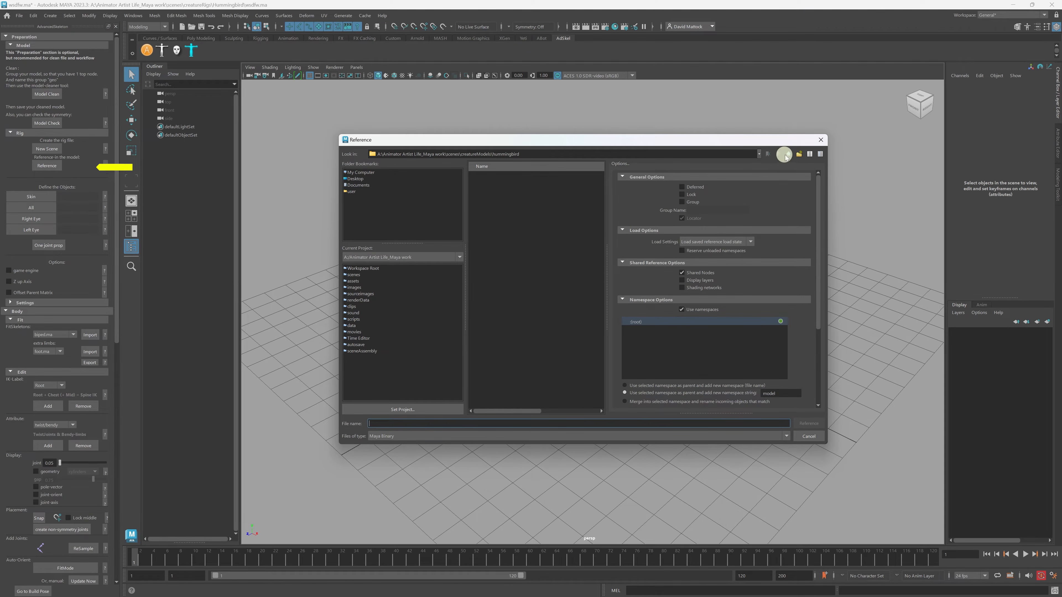
left_click(484, 179)
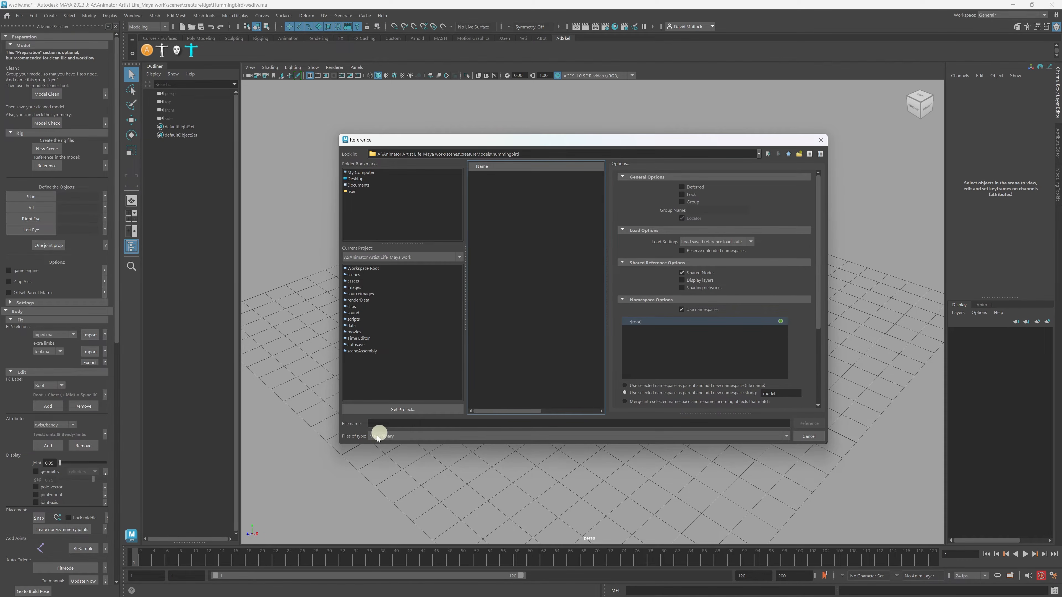
left_click(395, 436)
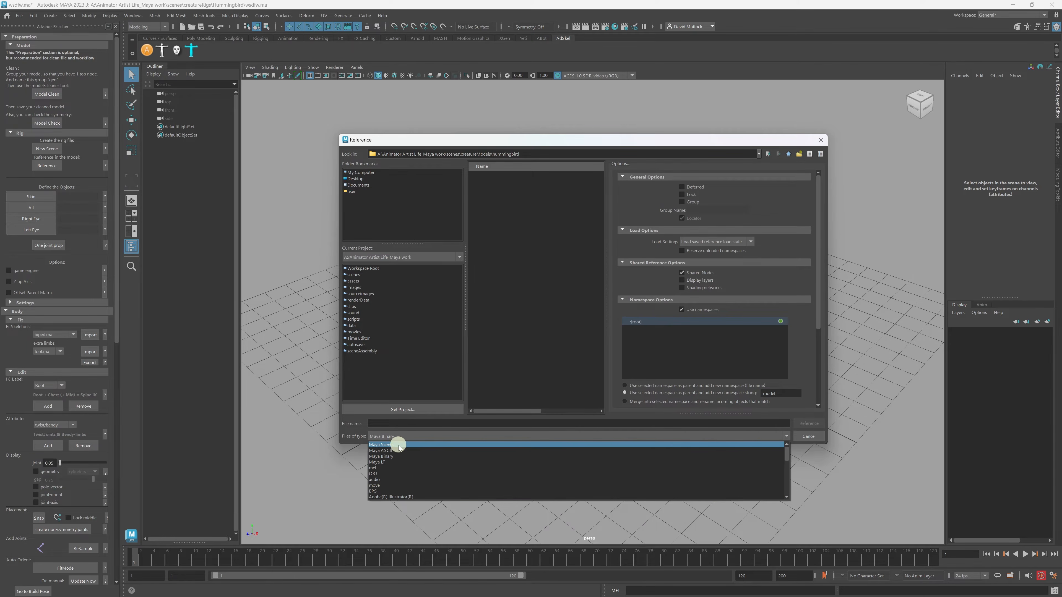
left_click(396, 445)
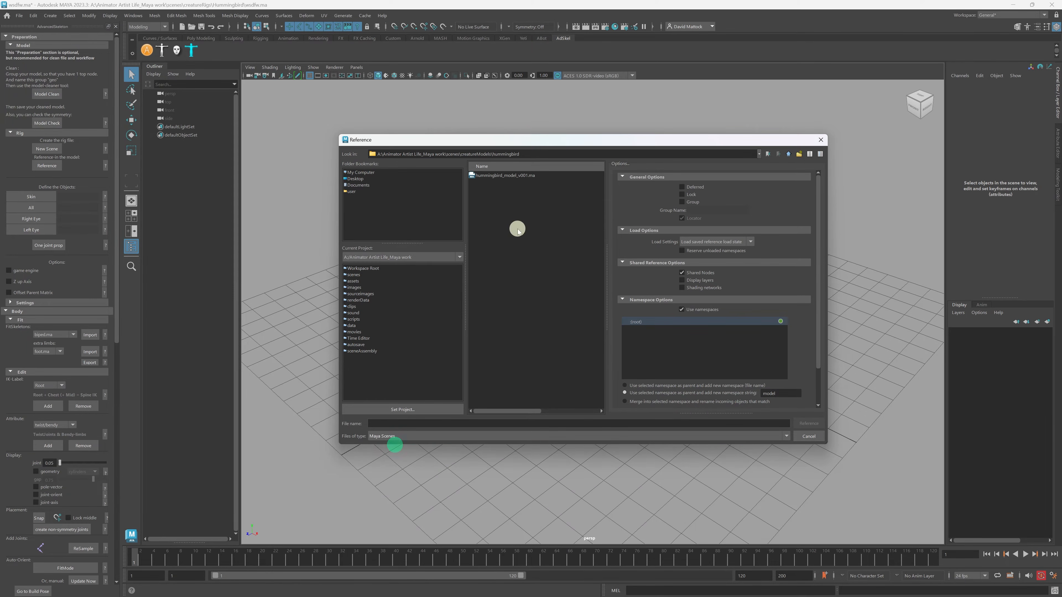
left_click_drag(528, 141, 511, 139)
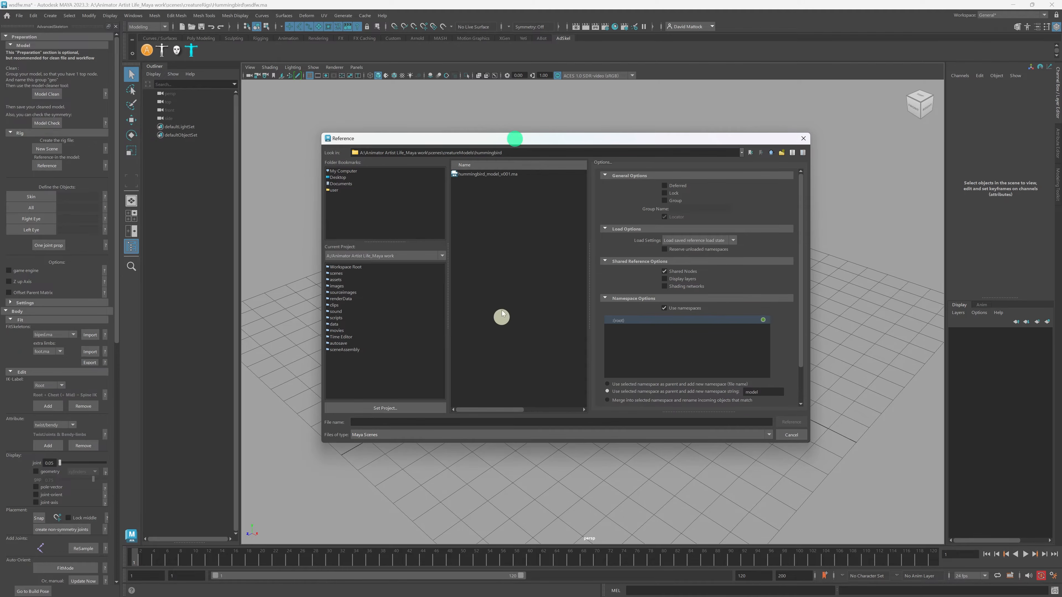
left_click(488, 175)
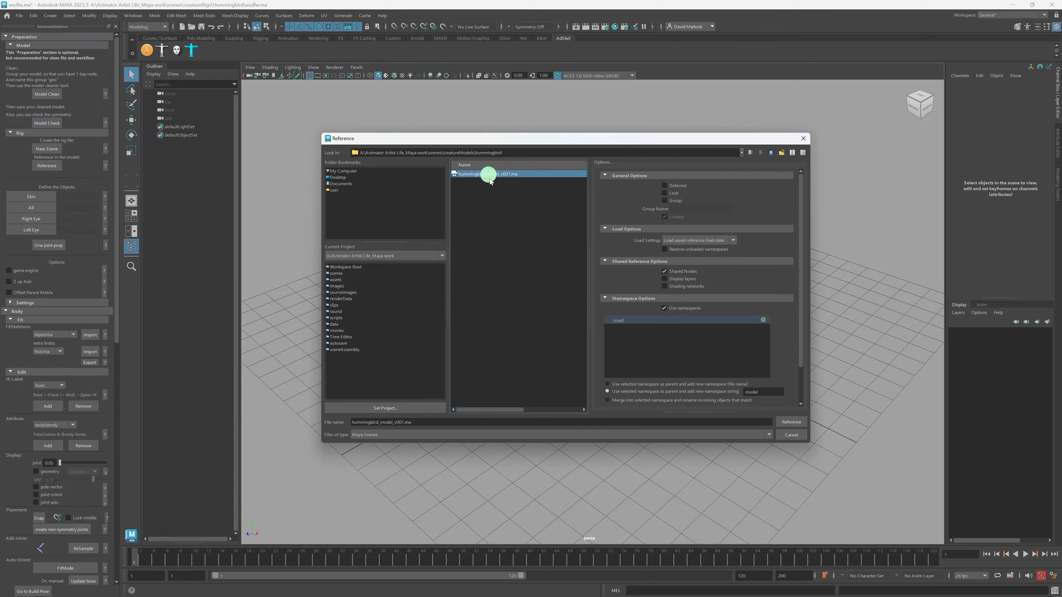
left_click(789, 421)
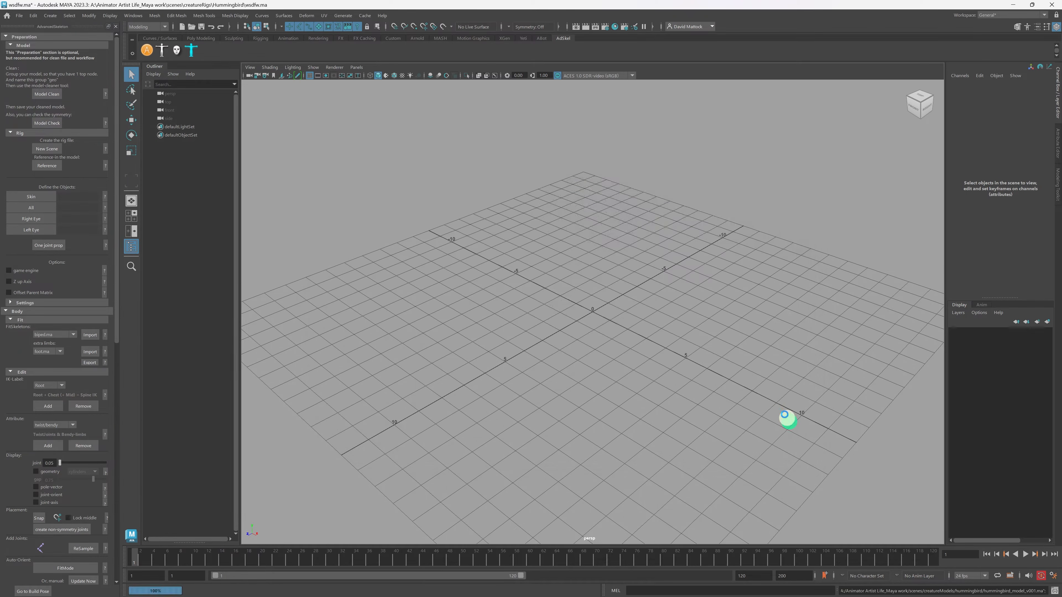
Try out the referenced model's display layer by toggling its visibility and cycling its display type through reference and normal back to template.
right_click_drag(772, 401, 682, 343, "alt")
left_click_drag(681, 342, 585, 353, "alt")
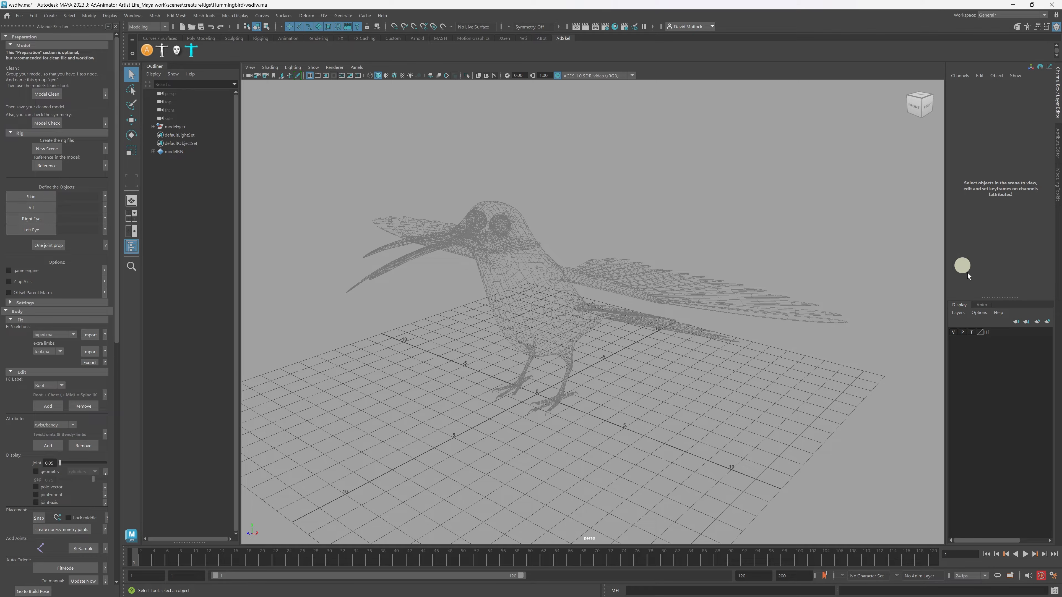
left_click(953, 332)
left_click(953, 332)
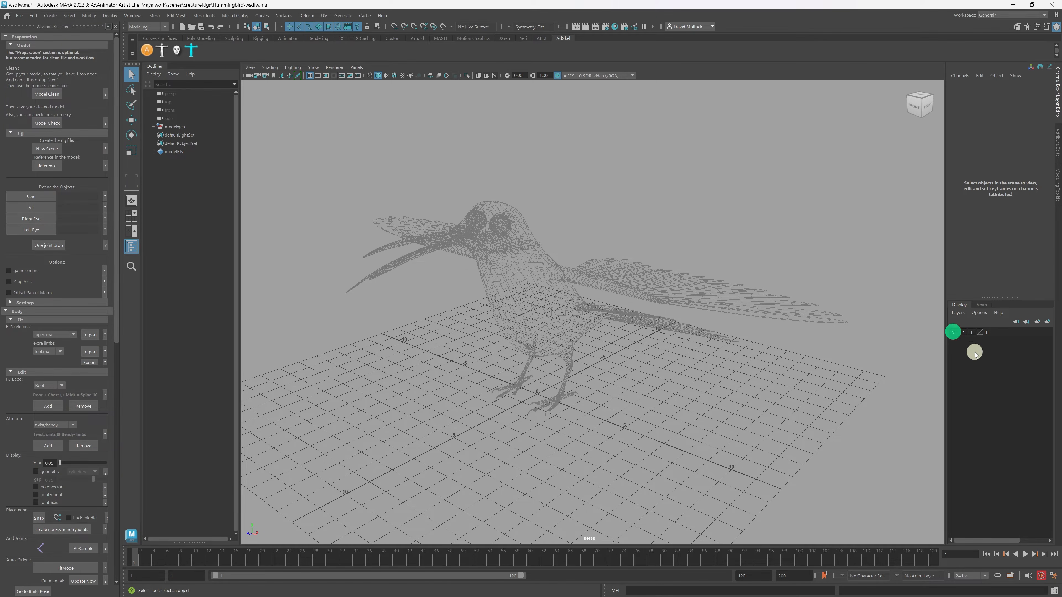
left_click(971, 332)
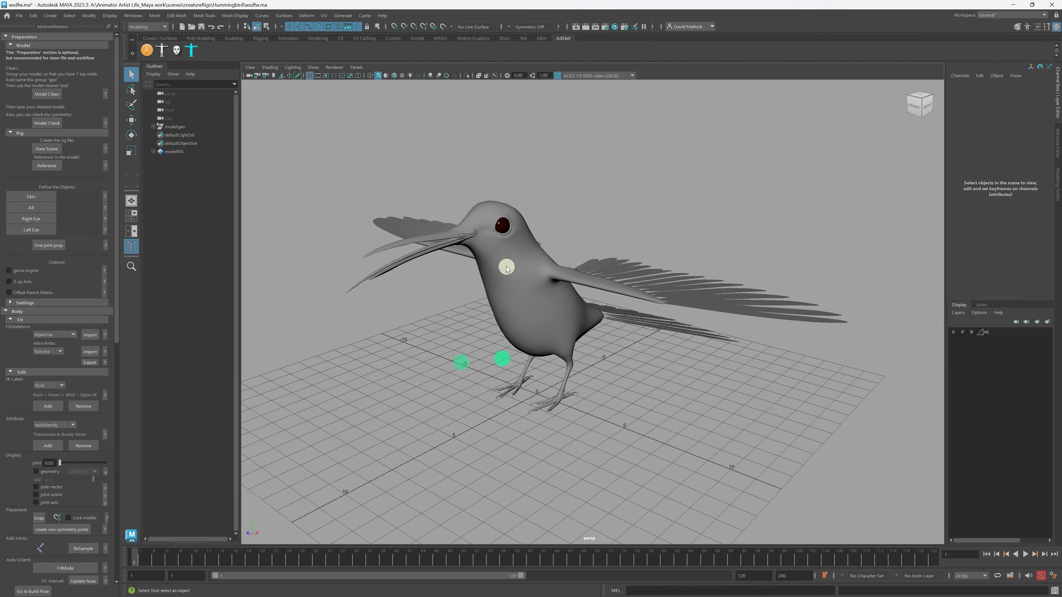
left_click(972, 332)
left_click(493, 340)
left_click(972, 332)
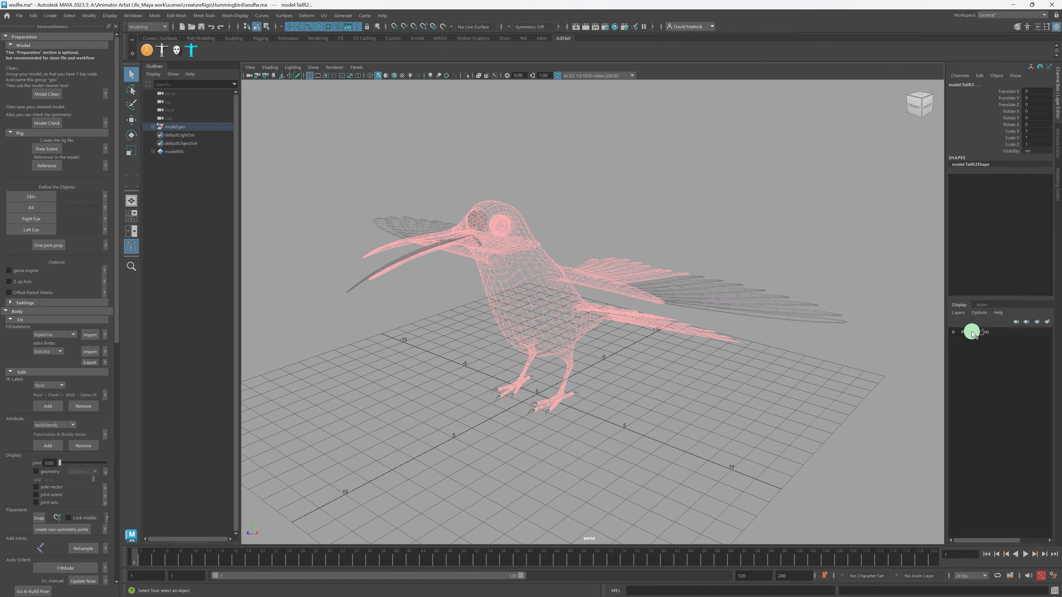
left_click(741, 328)
Cycle the perspective view's background through its colour options and back to light grey.
left_click_drag(586, 364, 577, 340, "alt")
right_click_drag(599, 347, 647, 333, "alt")
left_click_drag(647, 332, 678, 344, "alt")
right_click_drag(677, 344, 674, 358, "alt")
left_click_drag(674, 358, 671, 355, "alt")
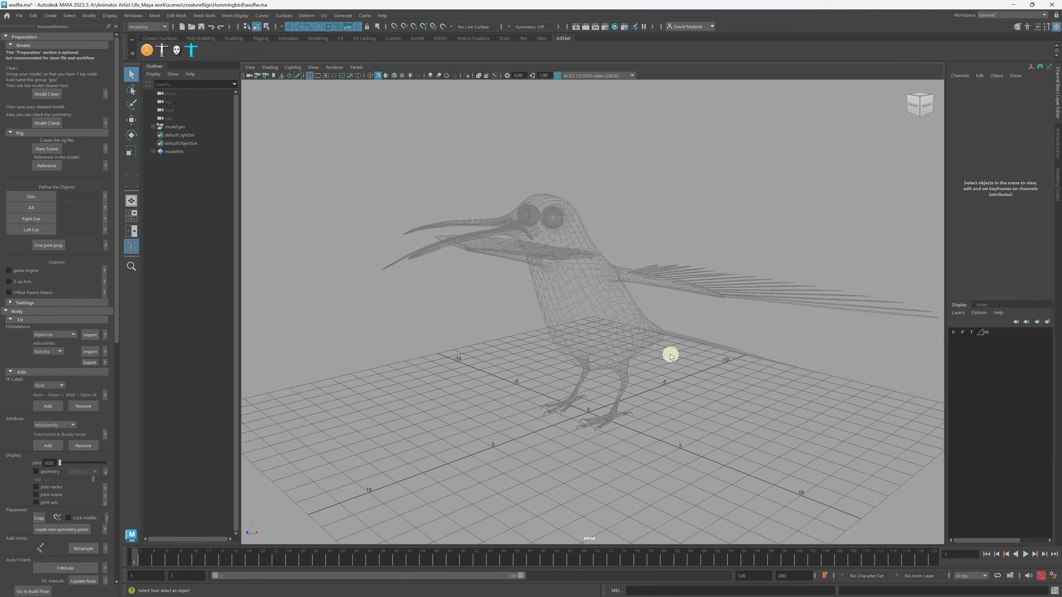
left_click_drag(569, 315, 607, 313, "alt")
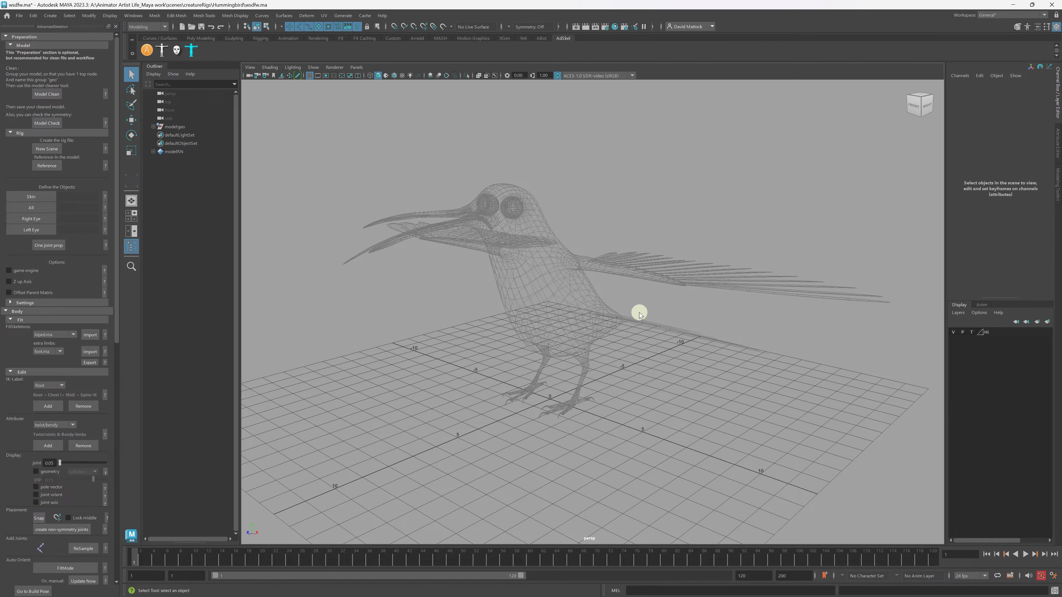
key("alt+b")
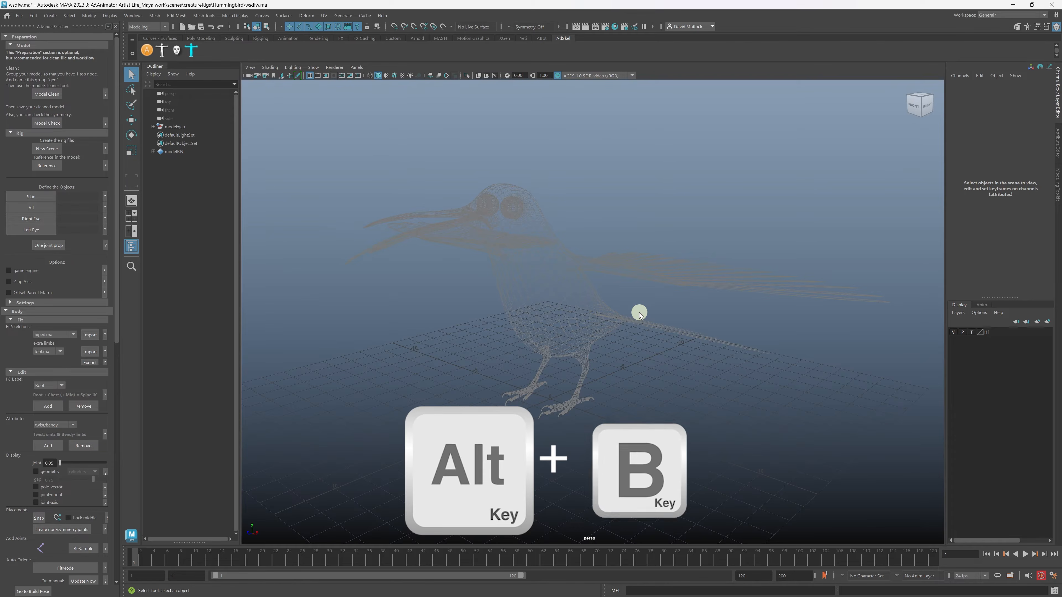
key("alt+b")
key("alt+b")
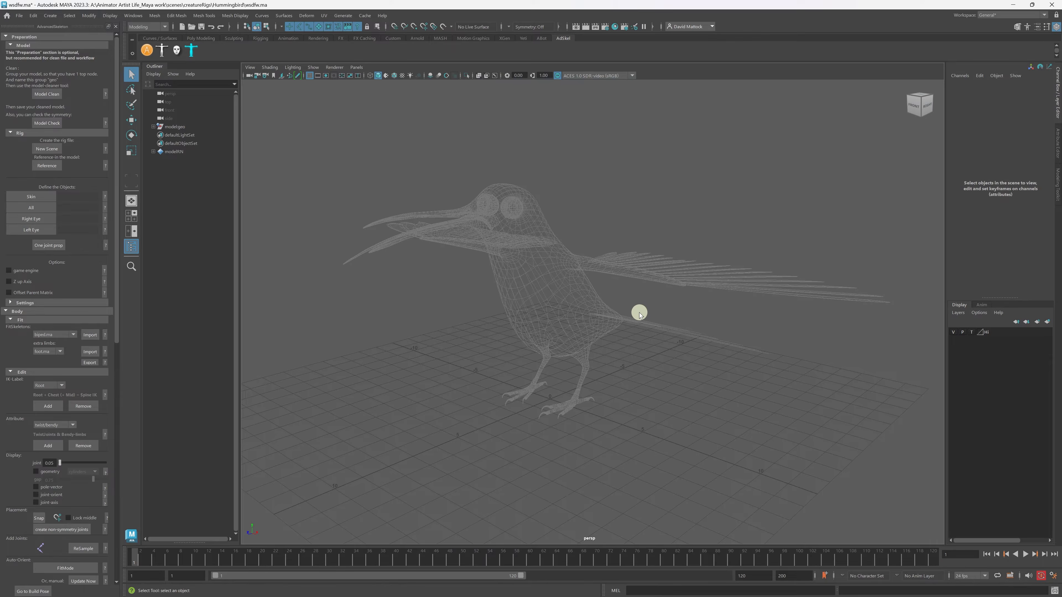
key("alt+b")
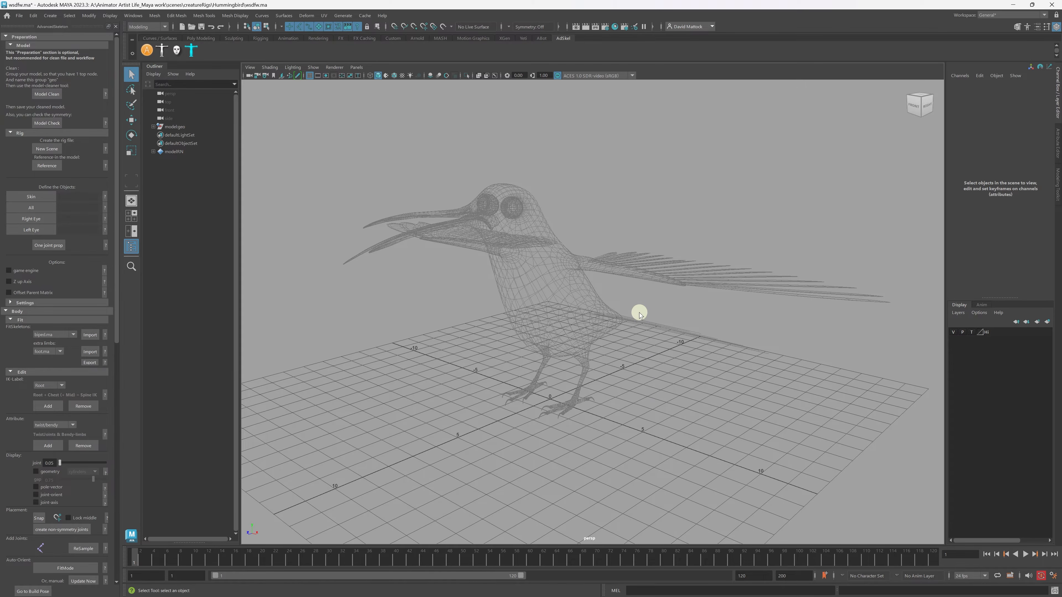
Collapse AdvancedSkeleton's Model preparation section while keeping the Fit section expanded.
left_click_drag(610, 263, 631, 285, "alt")
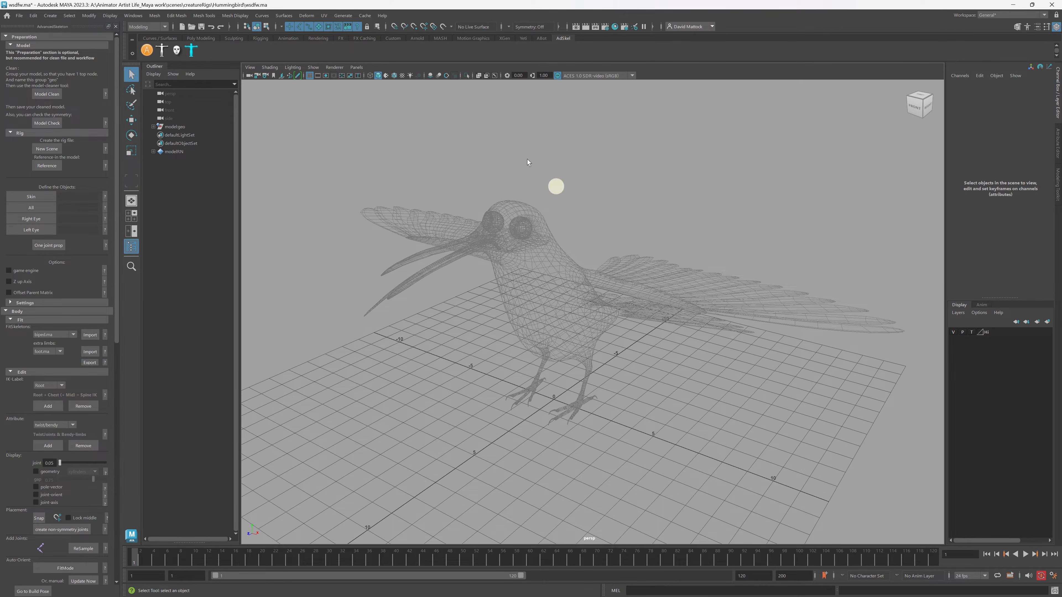
left_click(149, 51)
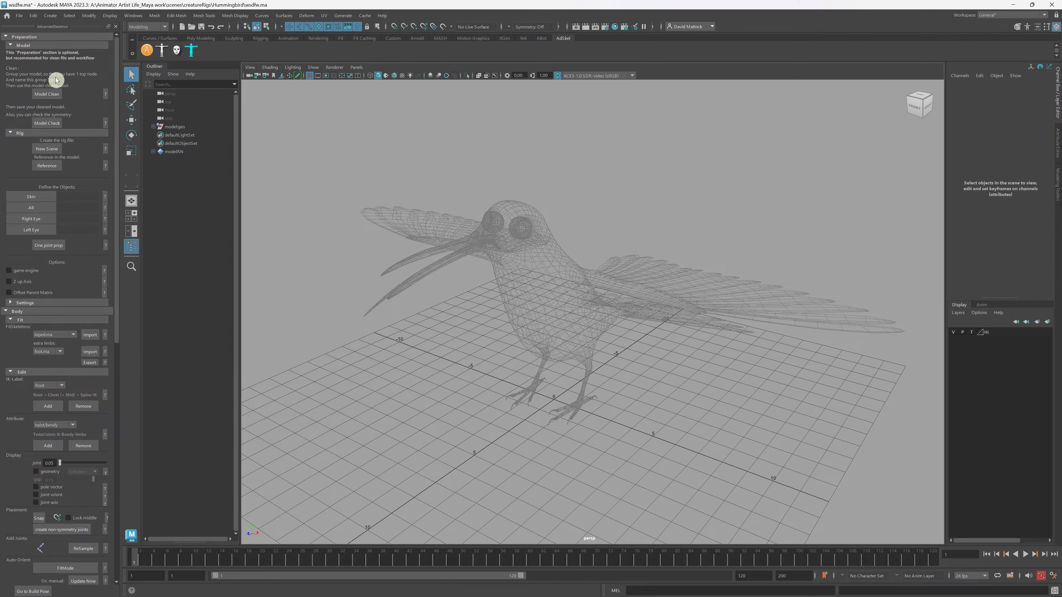
left_click(11, 45)
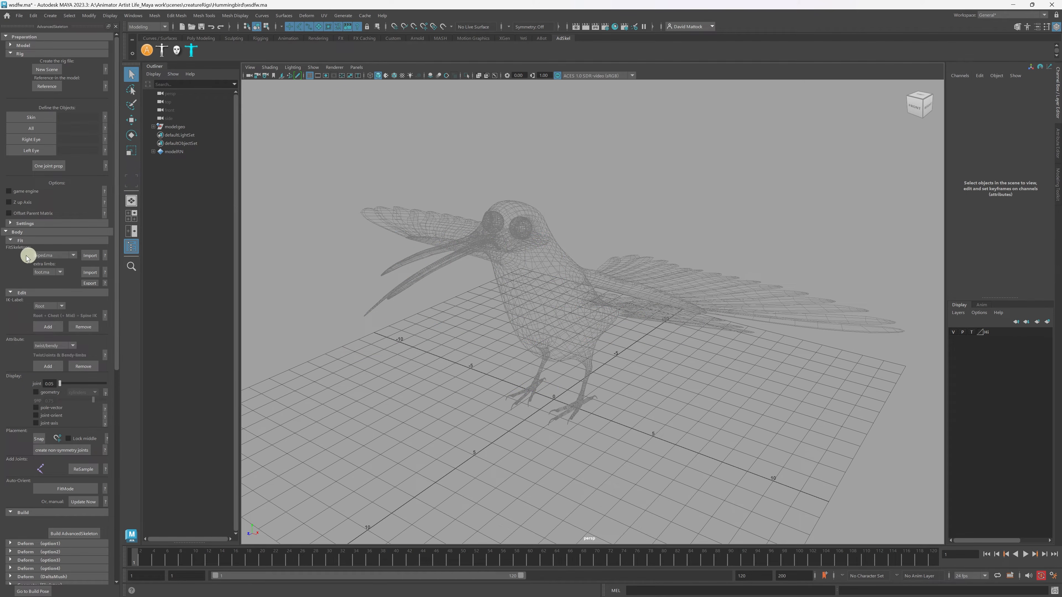
left_click(16, 241)
left_click(11, 242)
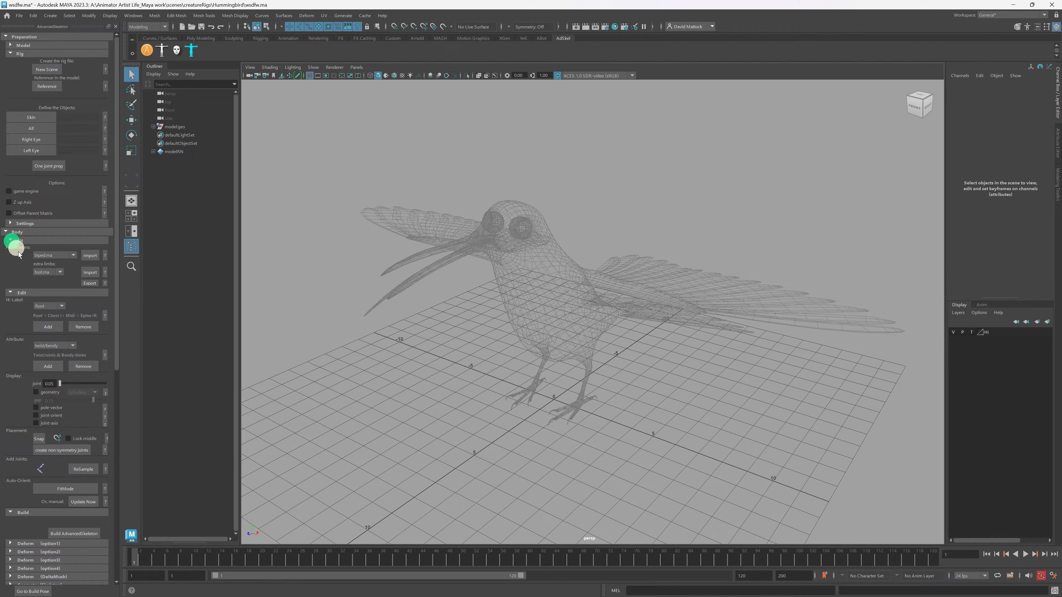
Read the help on fit skeletons and import the bird.ma fit skeleton into the scene.
left_click(63, 256)
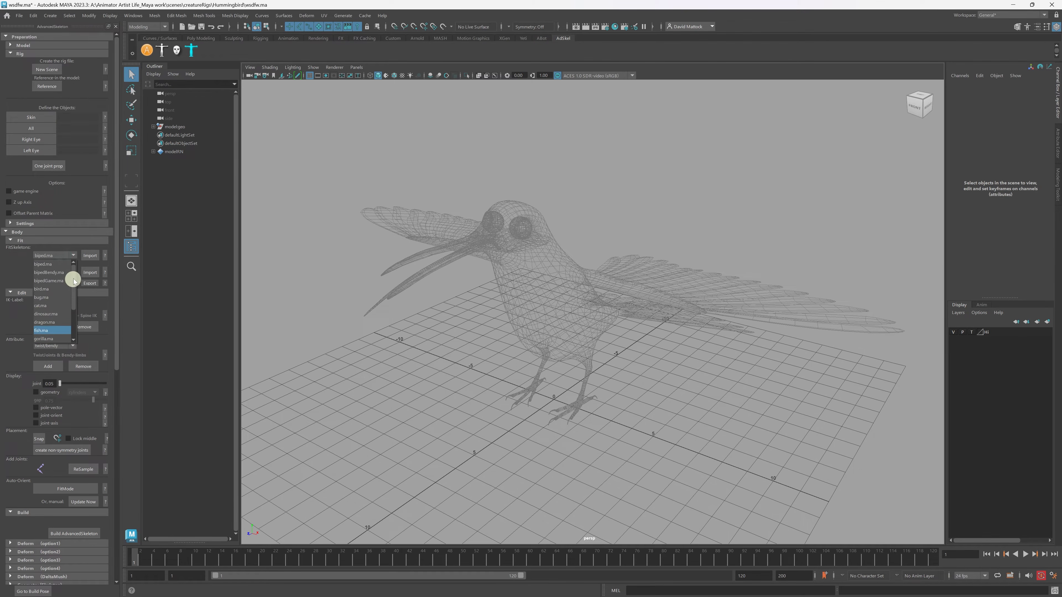
left_click_drag(73, 279, 78, 303)
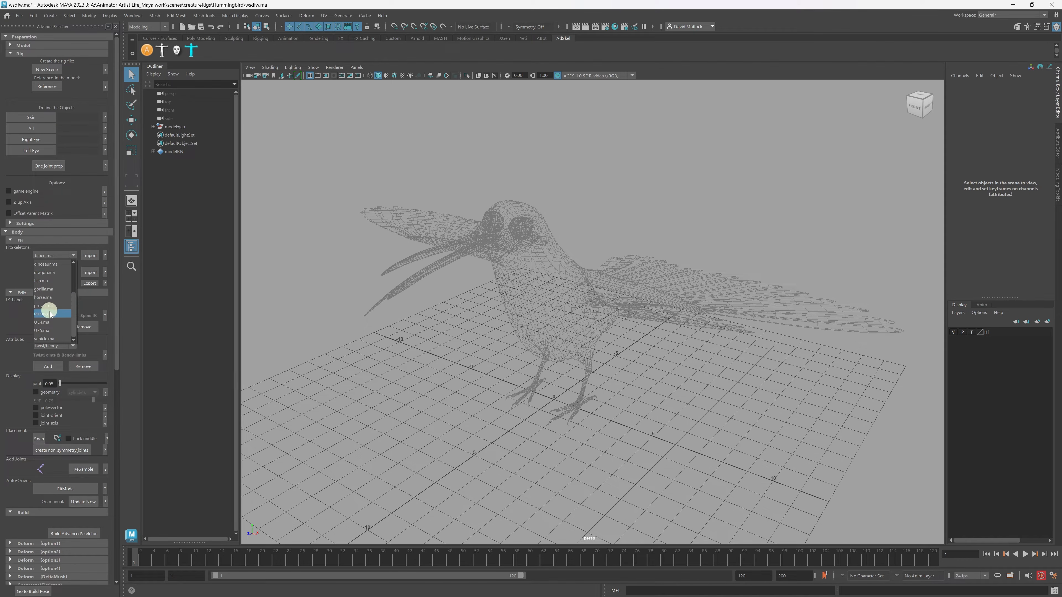
scroll(42, 278, "up", 1)
left_click(44, 264)
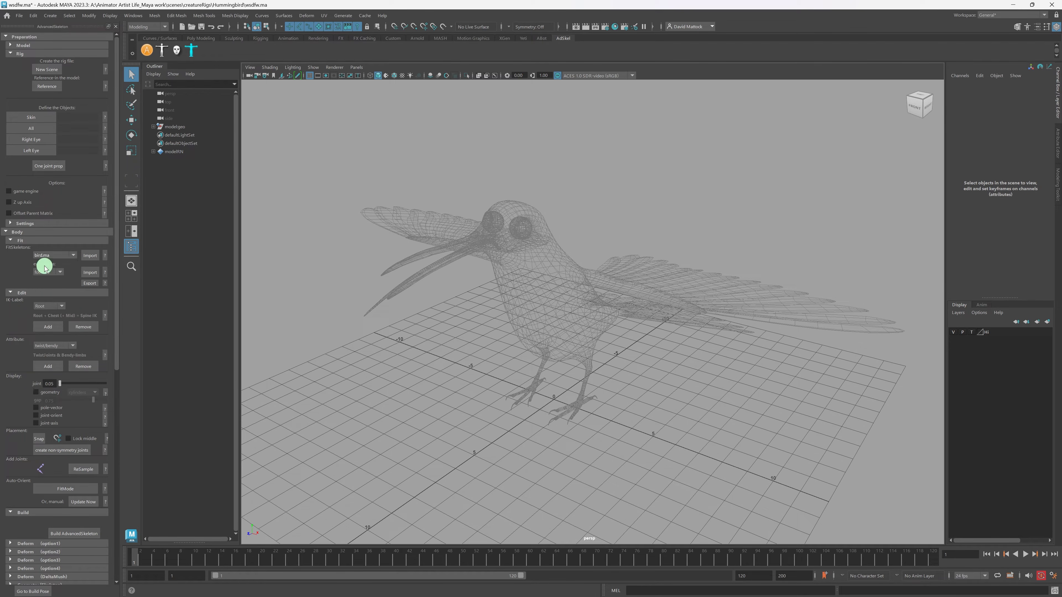
left_click(105, 257)
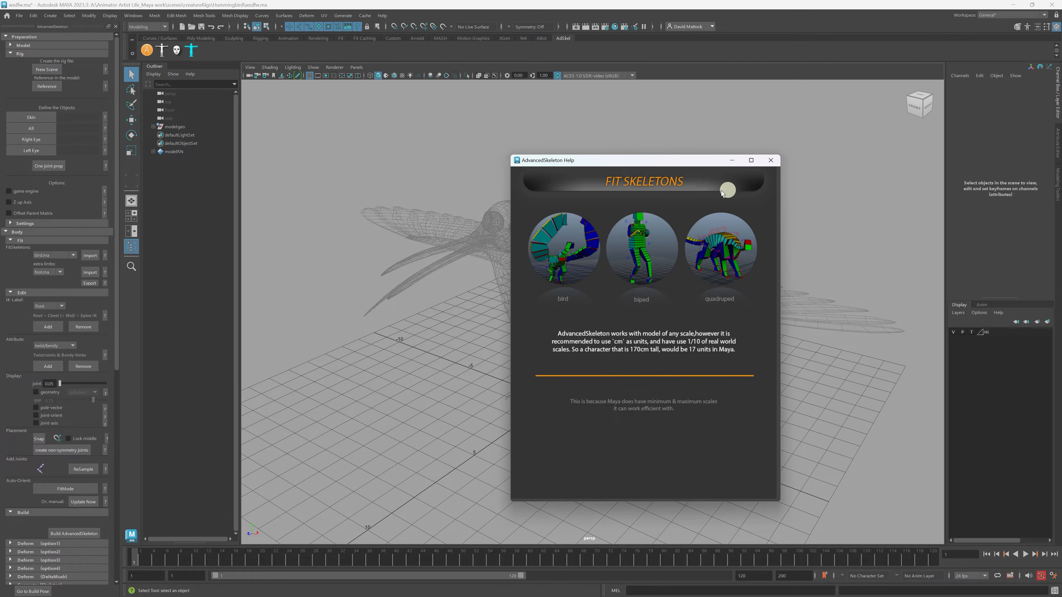
left_click(772, 161)
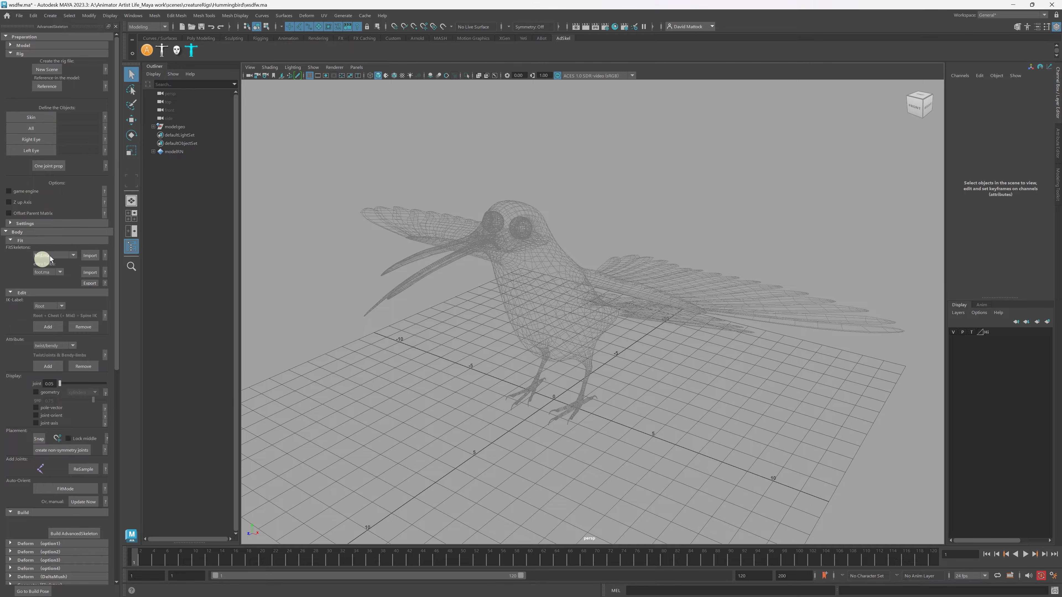
left_click(82, 258)
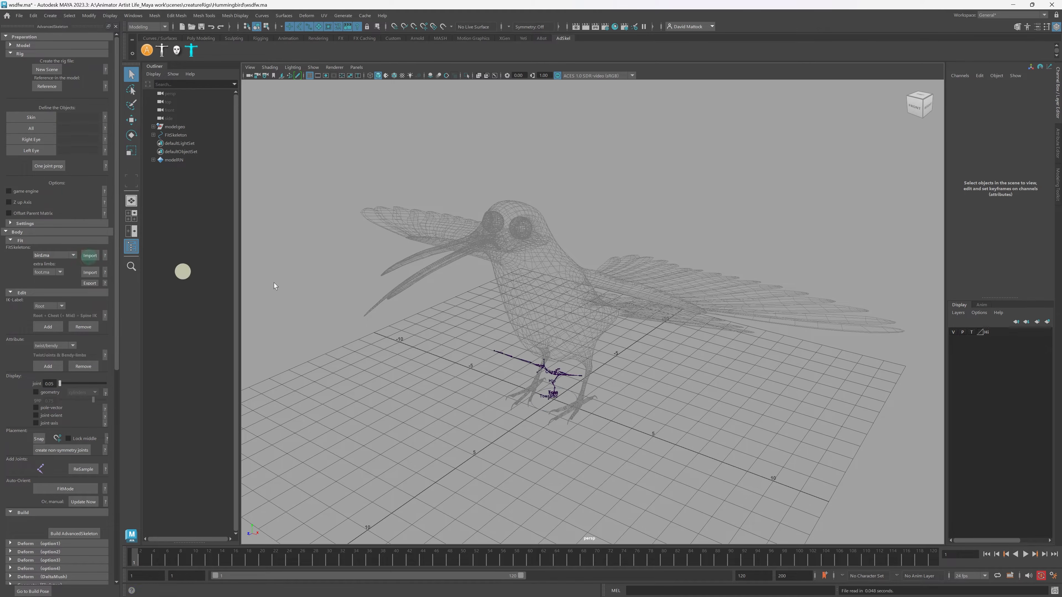
Examine the imported bird fit skeleton's size and placement against the hummingbird's body and legs from several sides.
left_click_drag(527, 360, 456, 367, "alt")
right_click_drag(457, 366, 668, 406, "alt")
middle_click_drag(668, 406, 668, 313, "alt")
right_click_drag(502, 377, 602, 396, "alt")
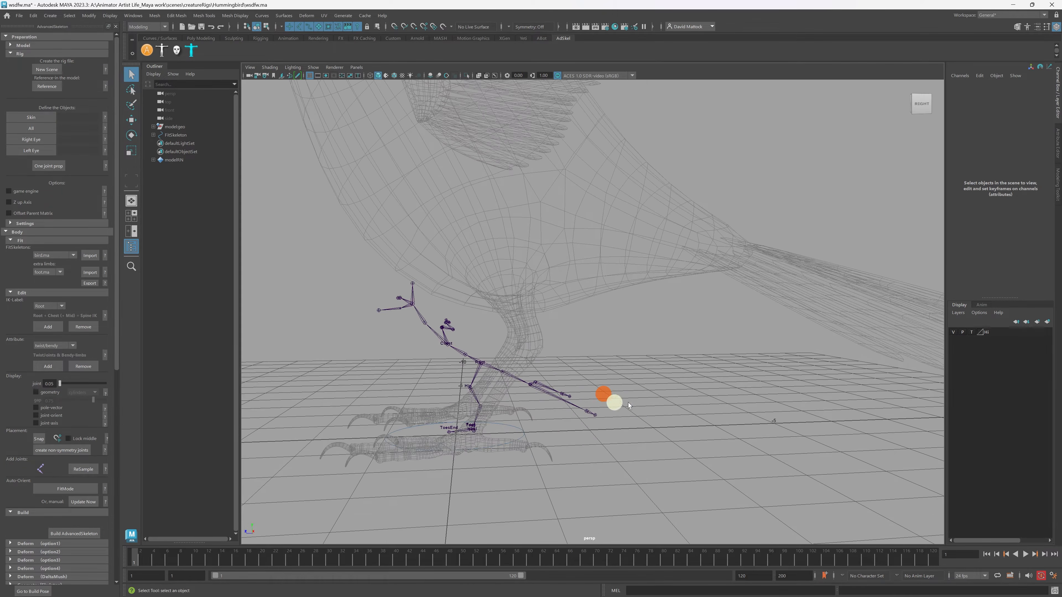
left_click_drag(481, 387, 545, 409, "alt")
right_click_drag(602, 393, 538, 393, "alt")
middle_click_drag(538, 393, 528, 351, "alt")
right_click_drag(528, 351, 540, 361, "alt")
left_click_drag(540, 360, 576, 349, "alt")
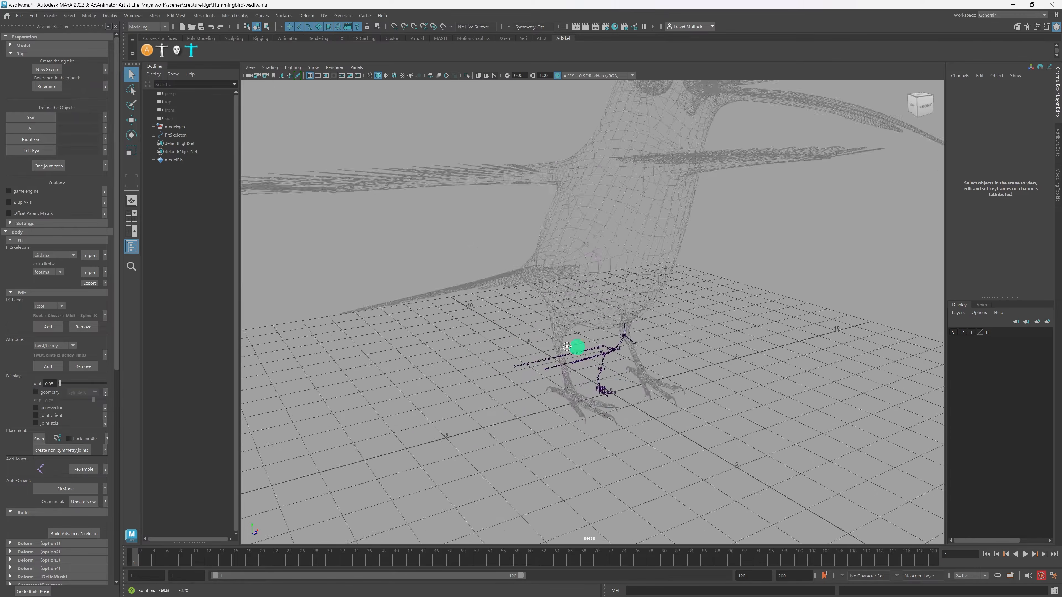
middle_click_drag(576, 349, 484, 353, "alt")
left_click_drag(484, 353, 520, 347, "alt")
right_click_drag(520, 347, 547, 362, "alt")
middle_click_drag(547, 362, 606, 369, "alt")
right_click_drag(606, 369, 582, 351, "alt")
left_click_drag(582, 351, 576, 349, "alt")
middle_click_drag(576, 348, 592, 287, "alt")
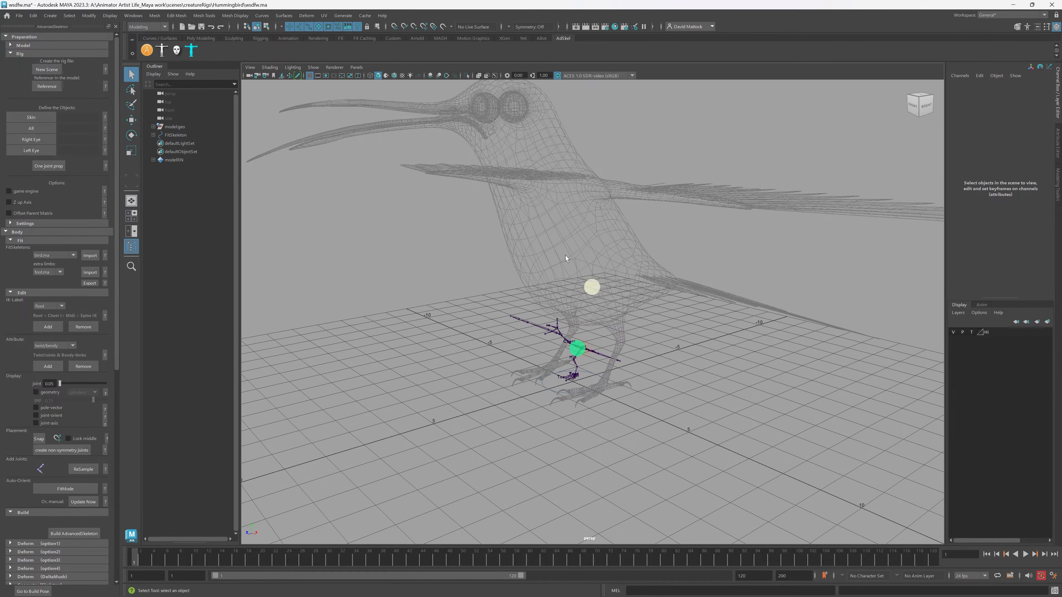
Examine the fit skeleton's proportions from the front and around the hummingbird's legs.
right_click_drag(646, 302, 620, 299, "alt")
left_click_drag(620, 299, 619, 297, "alt")
right_click_drag(560, 344, 602, 344, "alt")
left_click_drag(605, 348, 623, 364, "alt")
right_click_drag(623, 364, 699, 363, "alt")
left_click_drag(687, 365, 701, 348, "alt")
right_click_drag(701, 348, 687, 396, "alt")
middle_click_drag(687, 396, 640, 285, "alt")
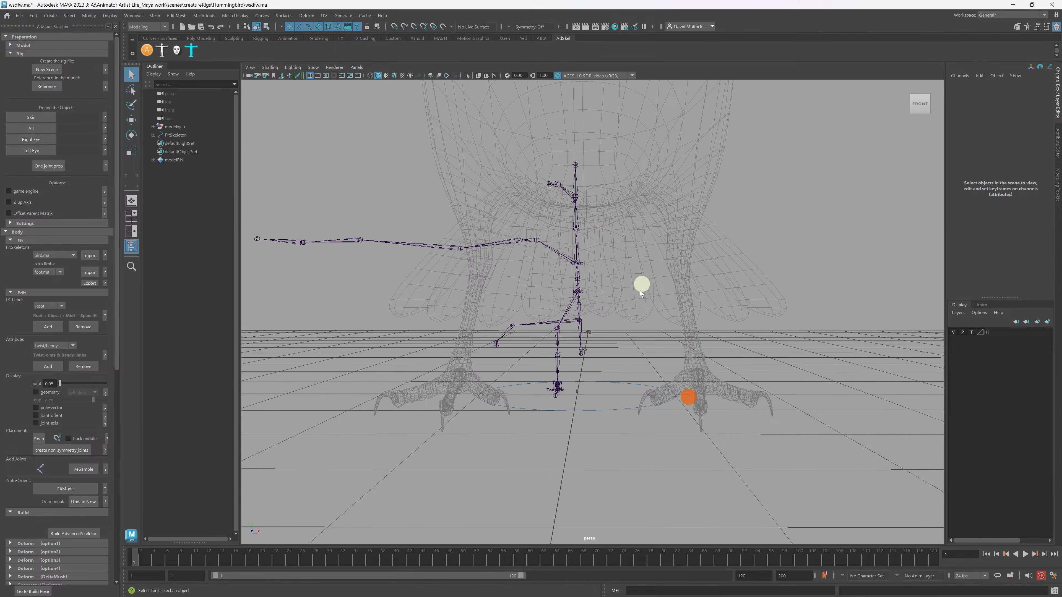
left_click_drag(640, 285, 537, 332, "alt")
Select the whole FitSkeleton and scale it up uniformly to about 3.63 so it approaches the hummingbird's size.
left_click(626, 389)
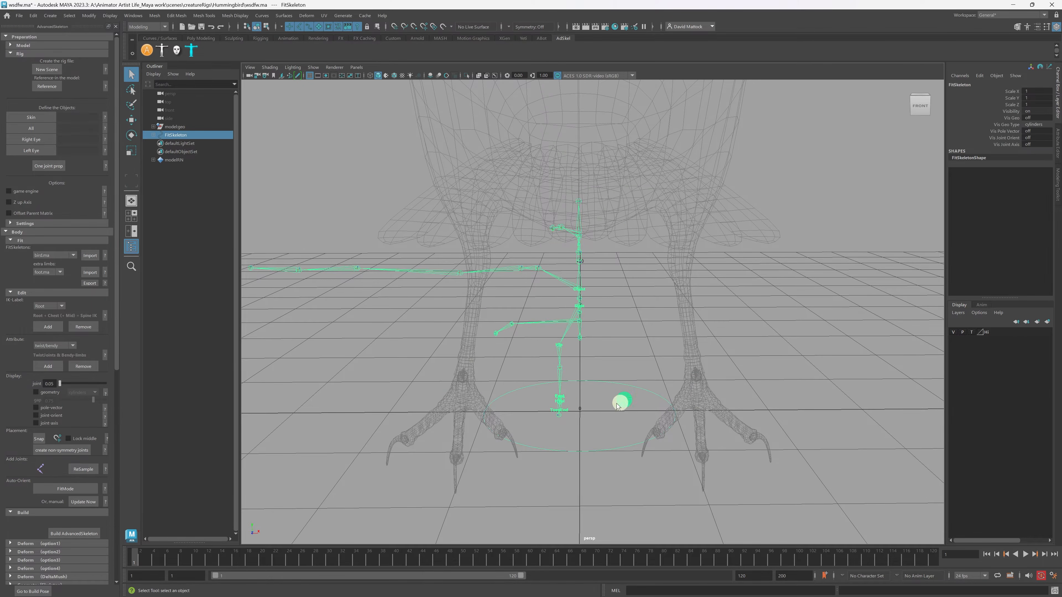
left_click_drag(616, 403, 581, 407, "alt")
left_click_drag(476, 368, 594, 328, "alt")
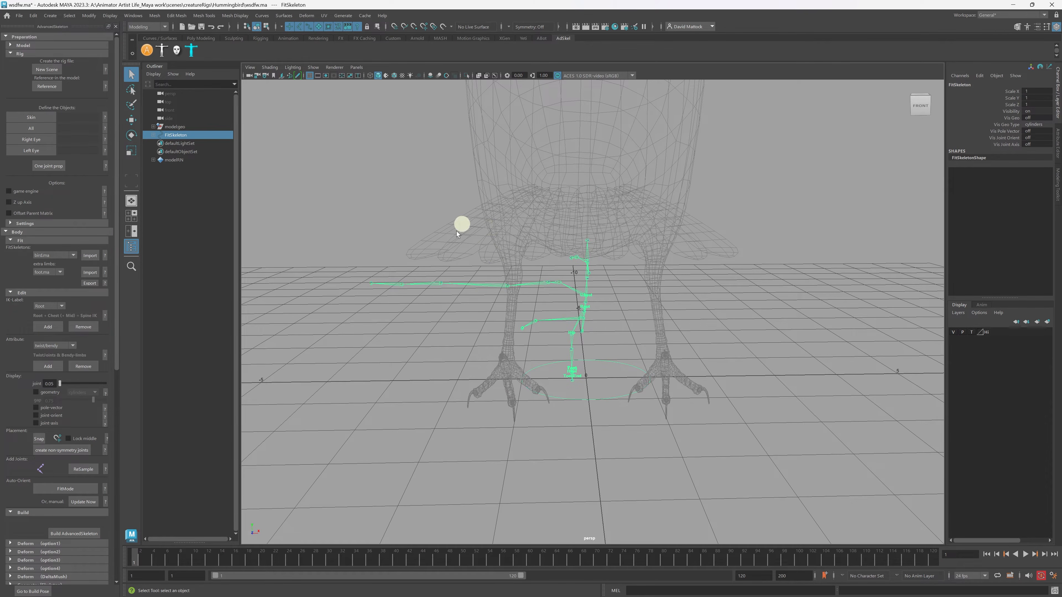
left_click_drag(673, 259, 565, 310, "alt")
right_click_drag(449, 272, 618, 311, "alt")
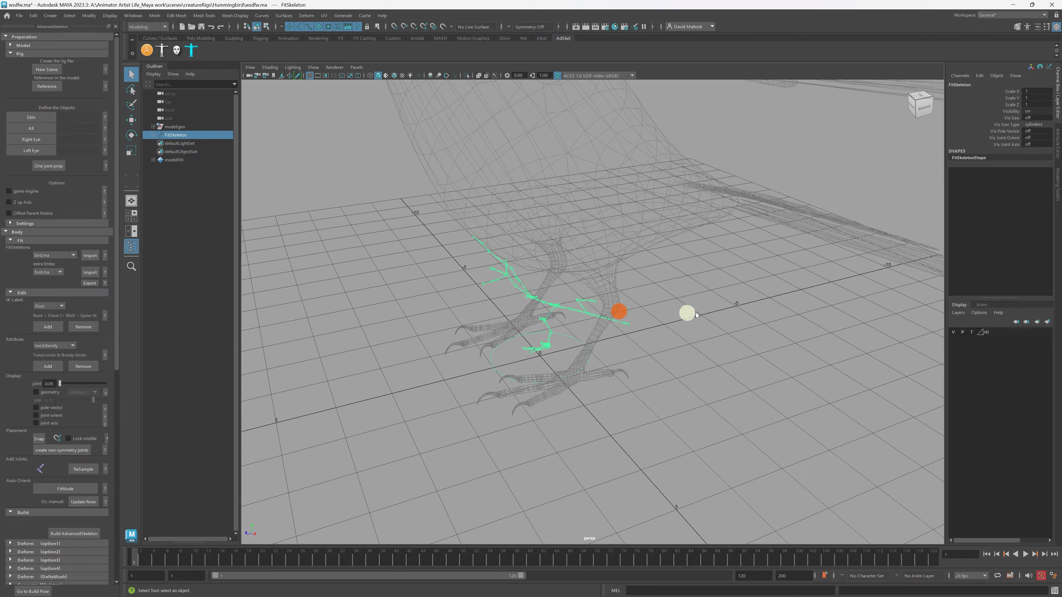
left_click_drag(529, 297, 569, 340, "alt")
left_click_drag(682, 366, 669, 339, "alt")
key("r")
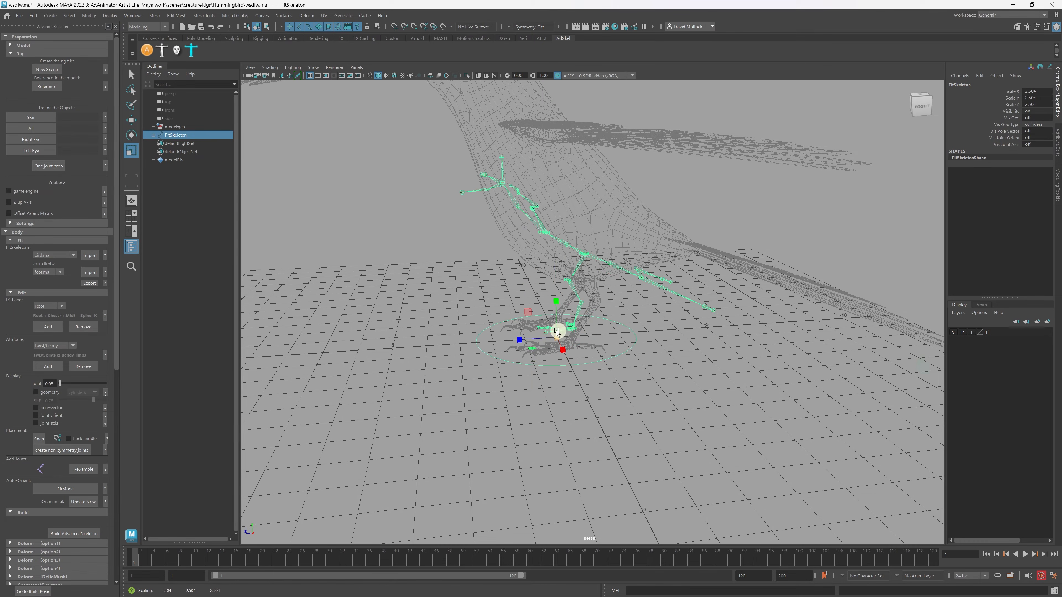
mouse_move(556, 333)
left_mouse_down()
mouse_move(829, 351)
mouse_move(641, 314)
mouse_move(584, 336)
mouse_move(555, 323)
left_mouse_up()
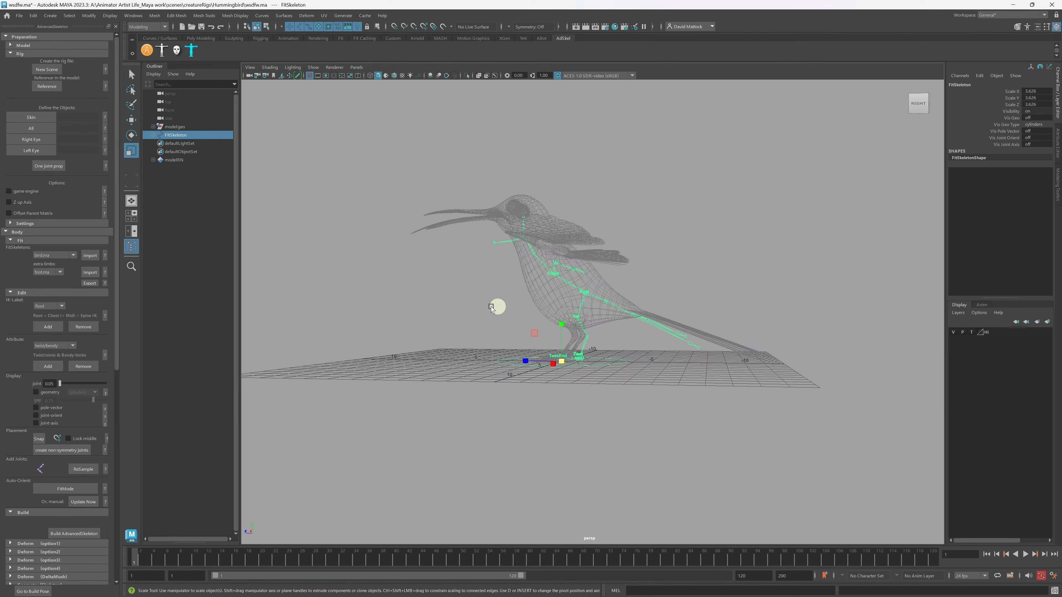
Check the enlarged skeleton around the bird, then maximize the side view and hide its grid.
right_click_drag(485, 302, 639, 339, "alt")
left_click_drag(613, 329, 608, 293, "alt")
left_click_drag(518, 268, 488, 274, "alt")
left_click_drag(576, 305, 589, 330, "alt")
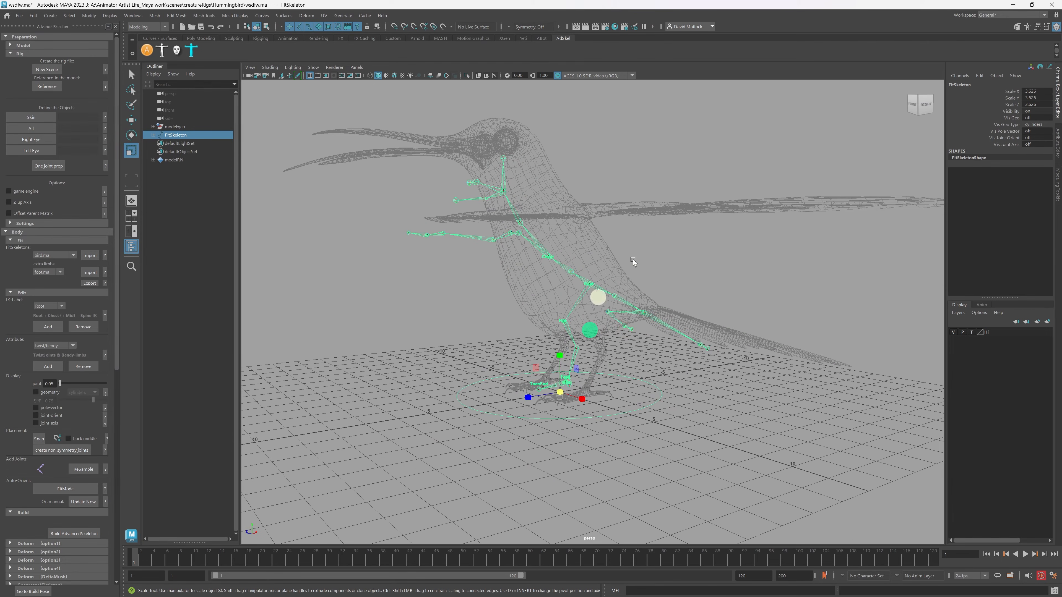
key("space")
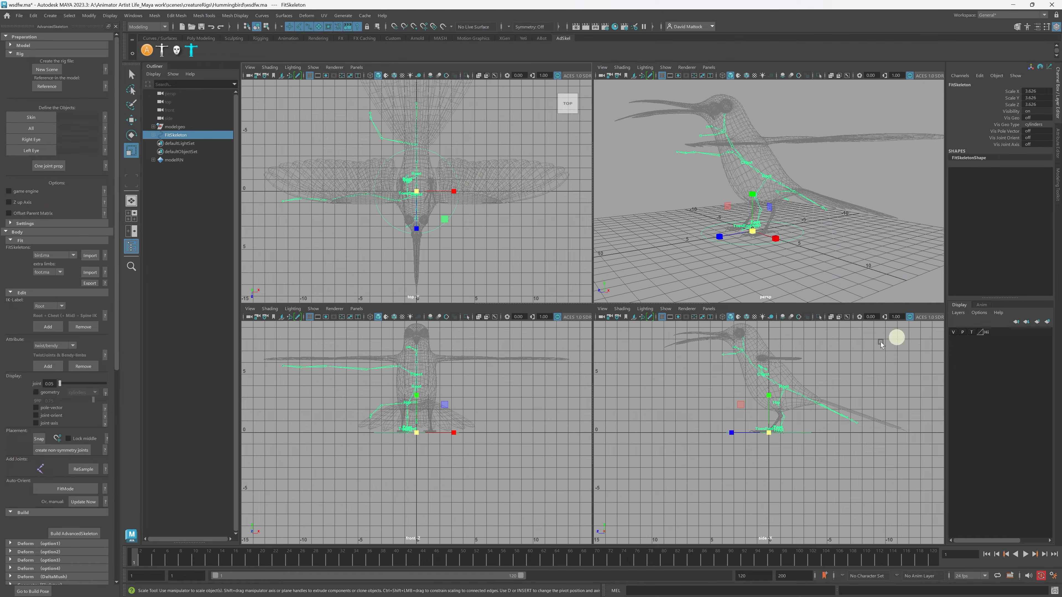
key("space")
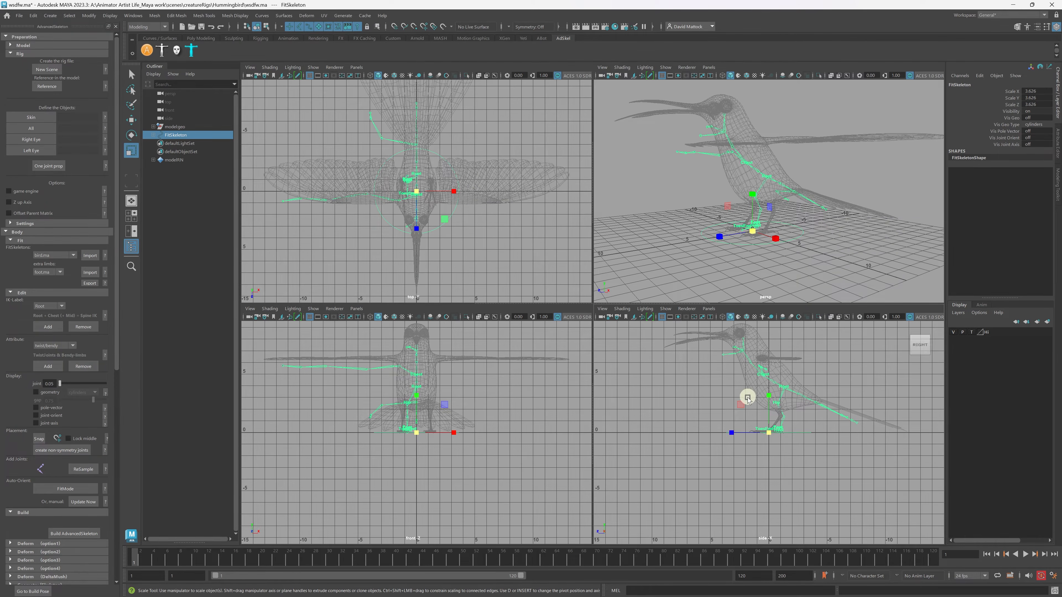
right_click_drag(450, 315, 548, 304, "alt")
middle_click_drag(538, 277, 433, 417, "alt")
right_click_drag(443, 414, 484, 399, "alt")
middle_click_drag(533, 375, 573, 340, "alt")
right_click_drag(573, 340, 558, 335, "alt")
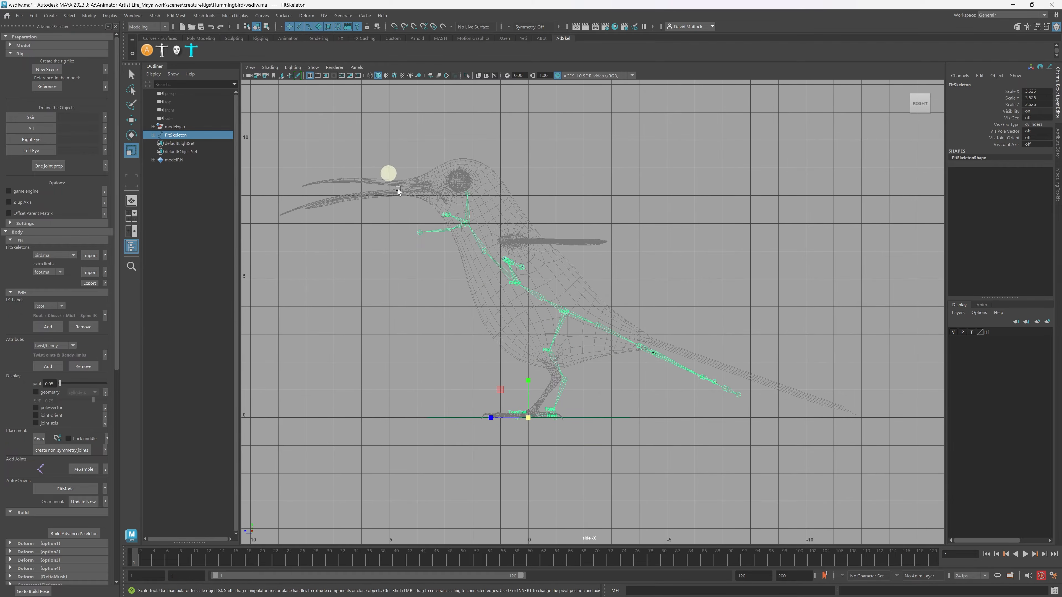
left_click(310, 75)
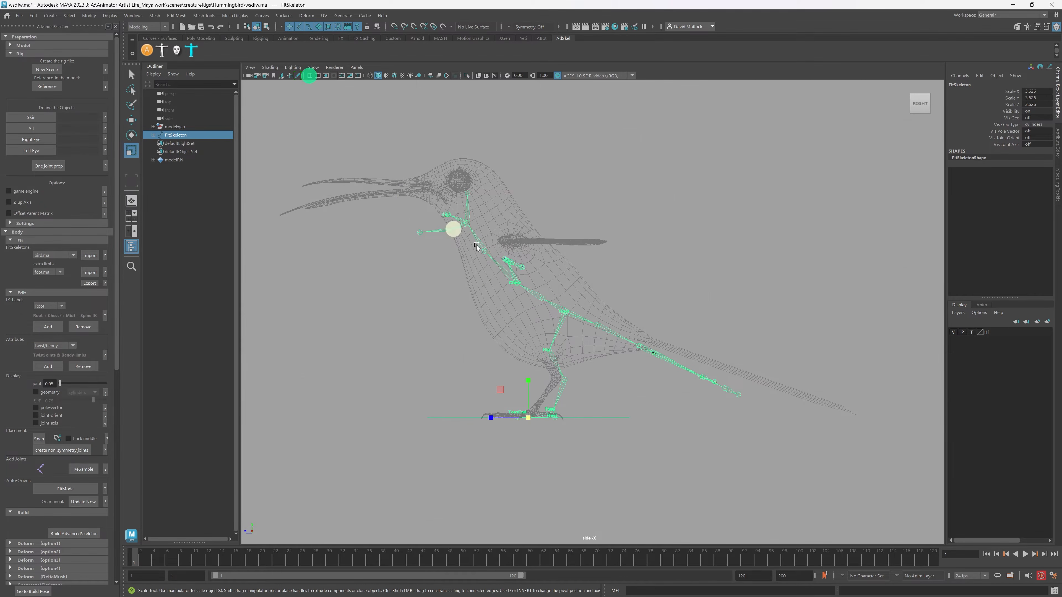
Fine-tune the FitSkeleton's uniform scale in the side view to about 3.75, matching it to the bird's body and legs.
right_click_drag(482, 252, 623, 316, "alt")
right_click_drag(533, 424, 545, 430, "alt")
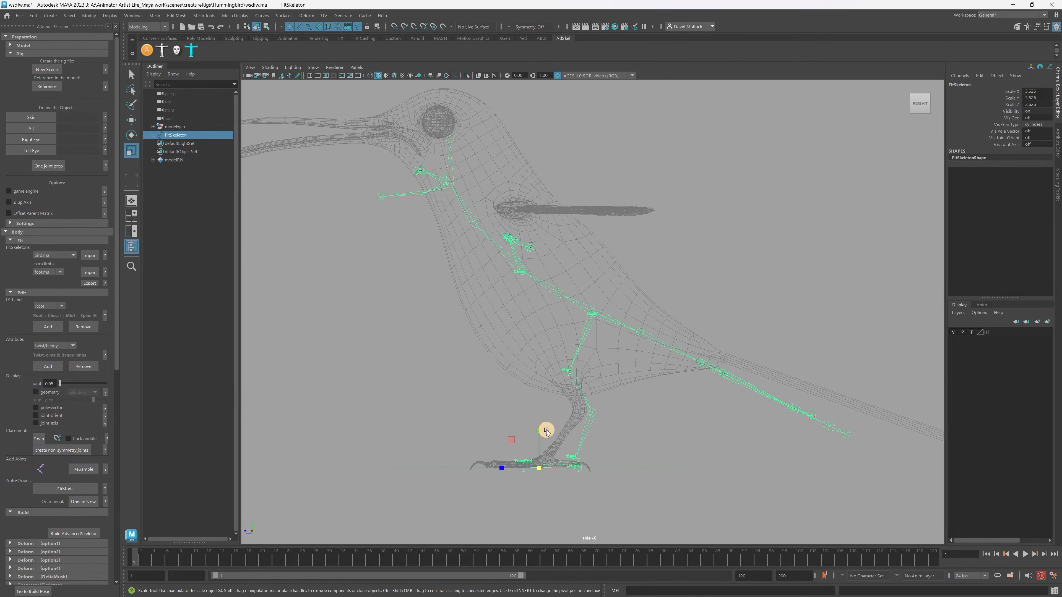
middle_click_drag(545, 429, 550, 427, "alt")
left_click_drag(543, 466, 550, 443)
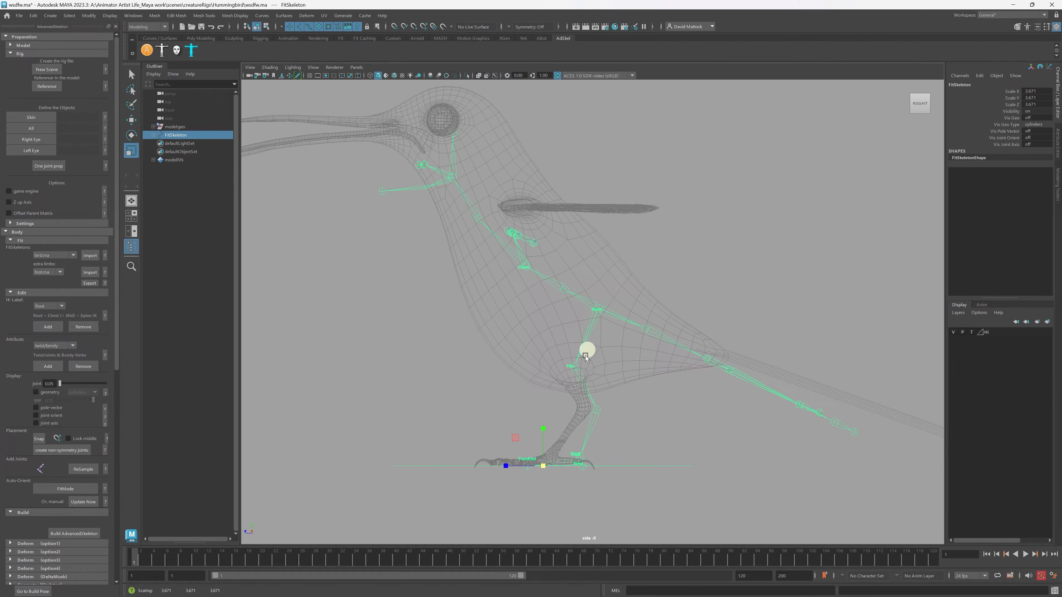
right_click_drag(509, 402, 666, 420, "alt")
middle_click_drag(643, 404, 574, 375, "alt")
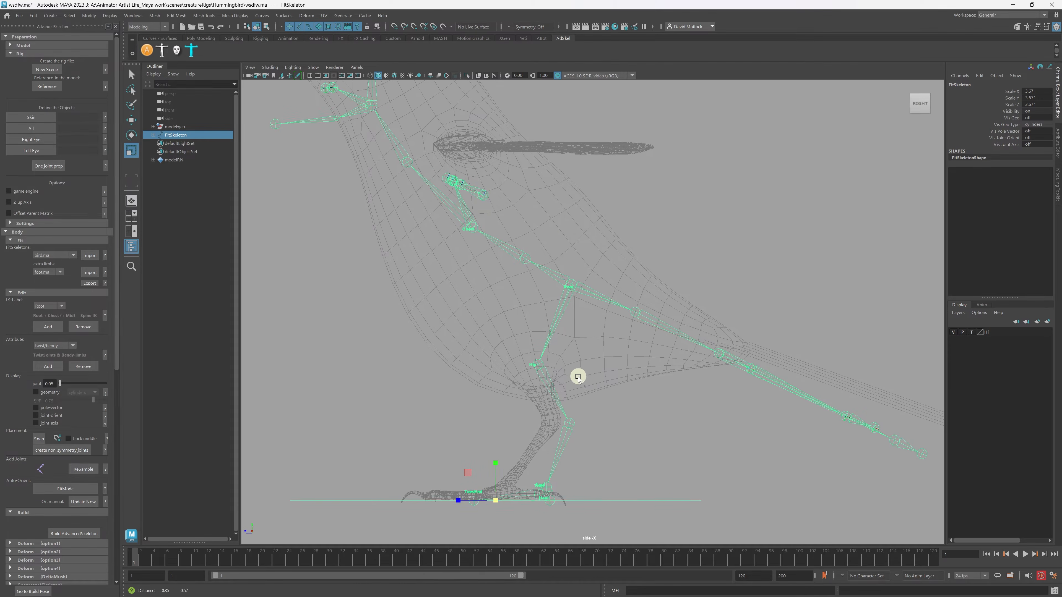
middle_click_drag(555, 308, 590, 403, "alt")
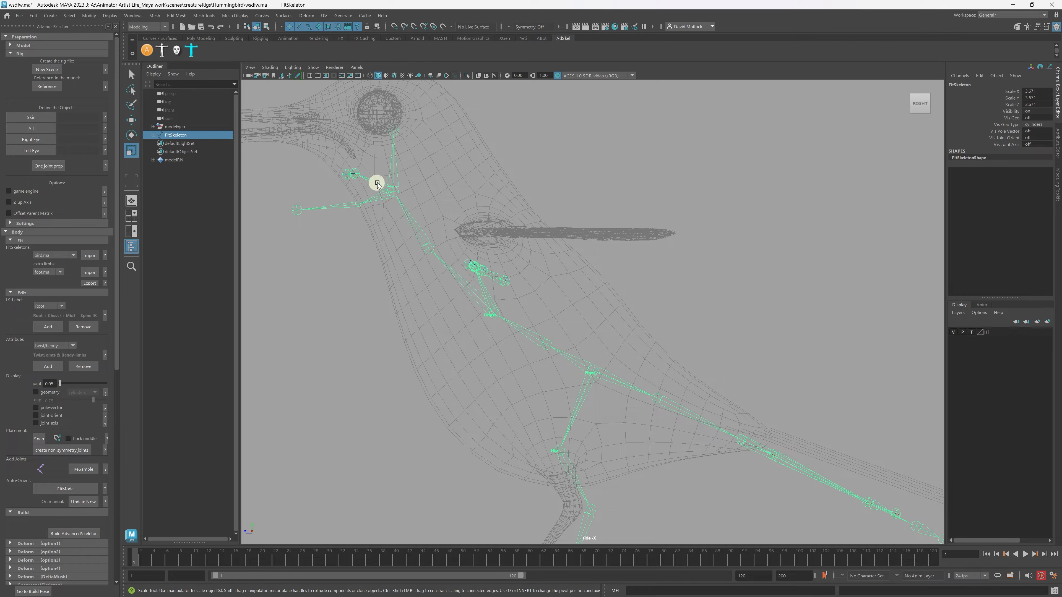
right_click_drag(619, 386, 555, 383, "alt")
middle_click_drag(555, 383, 527, 359, "alt")
right_click_drag(526, 362, 551, 369, "alt")
middle_click_drag(550, 369, 544, 372, "alt")
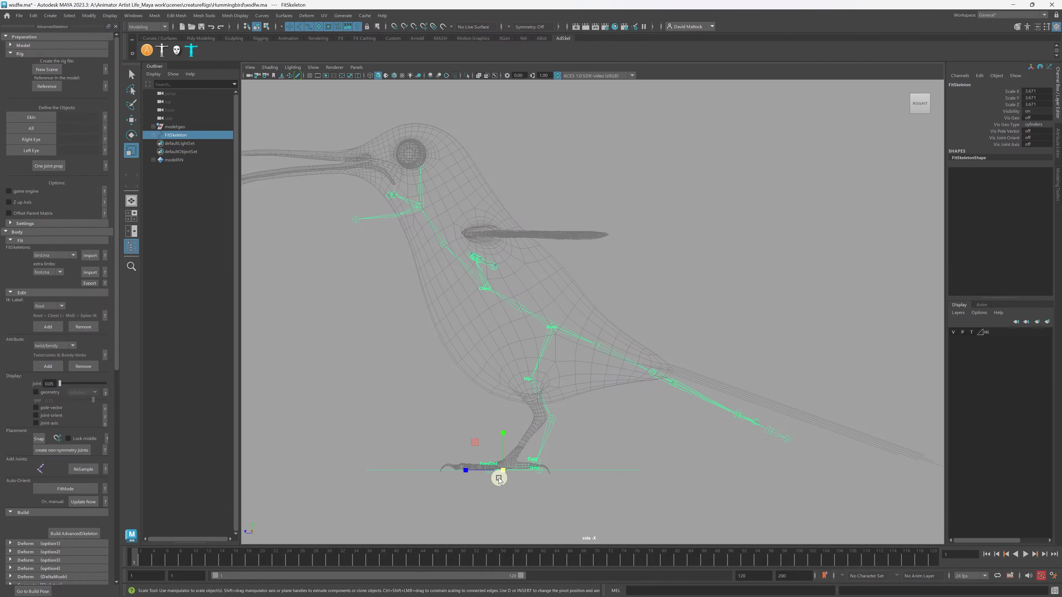
left_click_drag(501, 471, 525, 448)
Try moving the Root joint upward within the hummingbird's body, and undo the move.
scroll(660, 396, "up", 3)
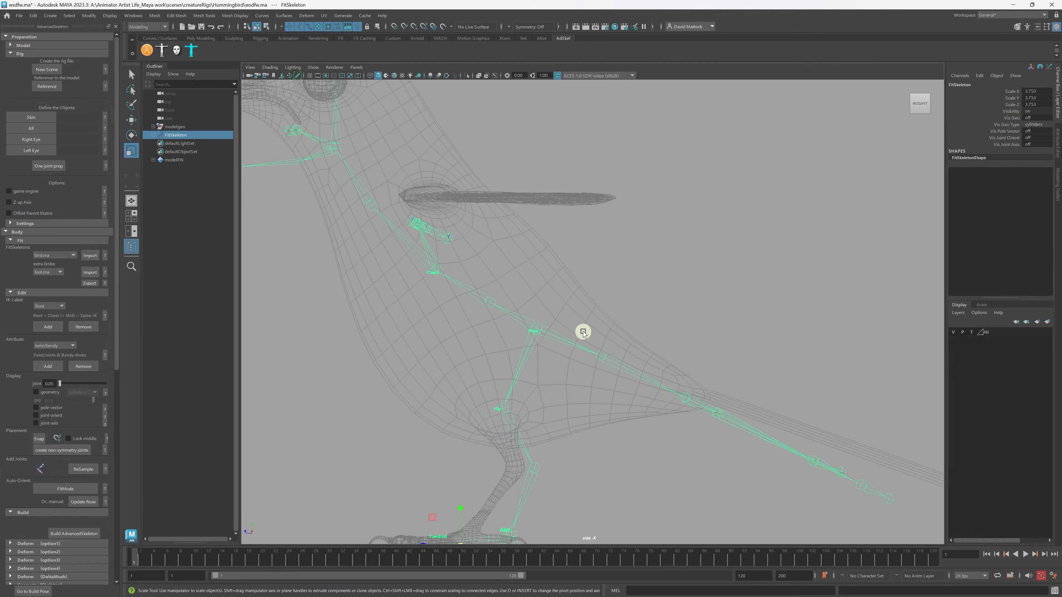
key("w")
left_click(536, 327)
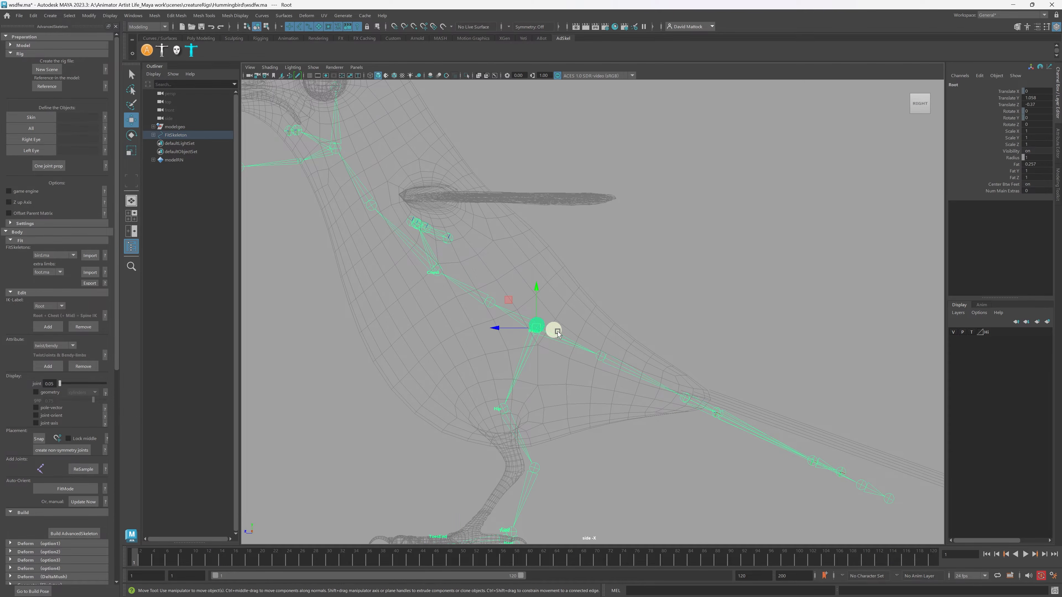
right_click_drag(626, 410, 587, 413, "alt")
left_click_drag(563, 323, 556, 296)
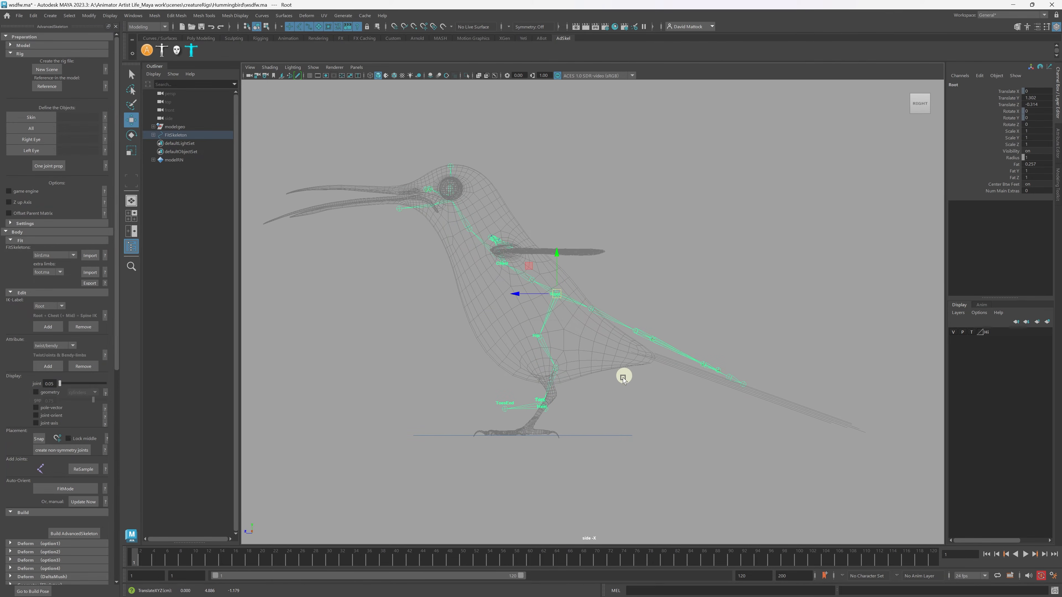
key("ctrl+z")
right_click_drag(564, 342, 655, 356, "alt")
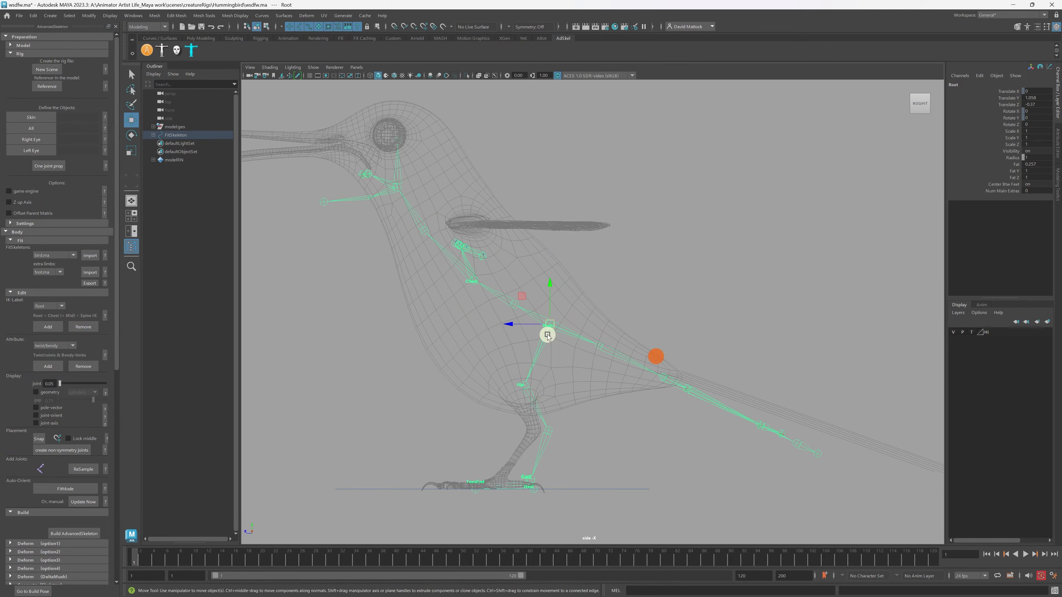
Try moving the Chest joint up and forward in the torso, and undo the move.
right_click_drag(522, 321, 546, 354, "alt")
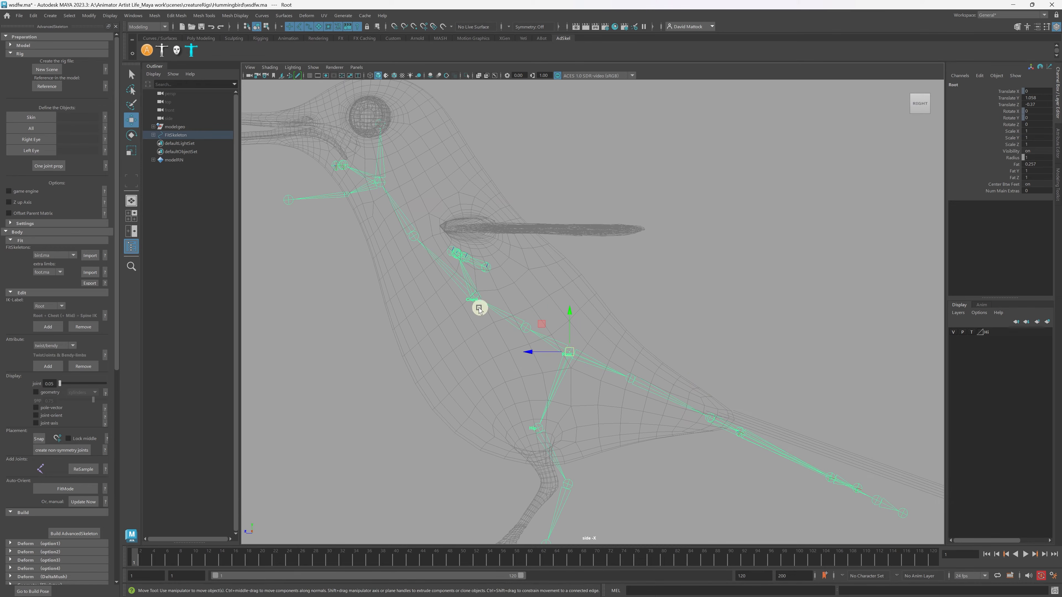
left_click(477, 295)
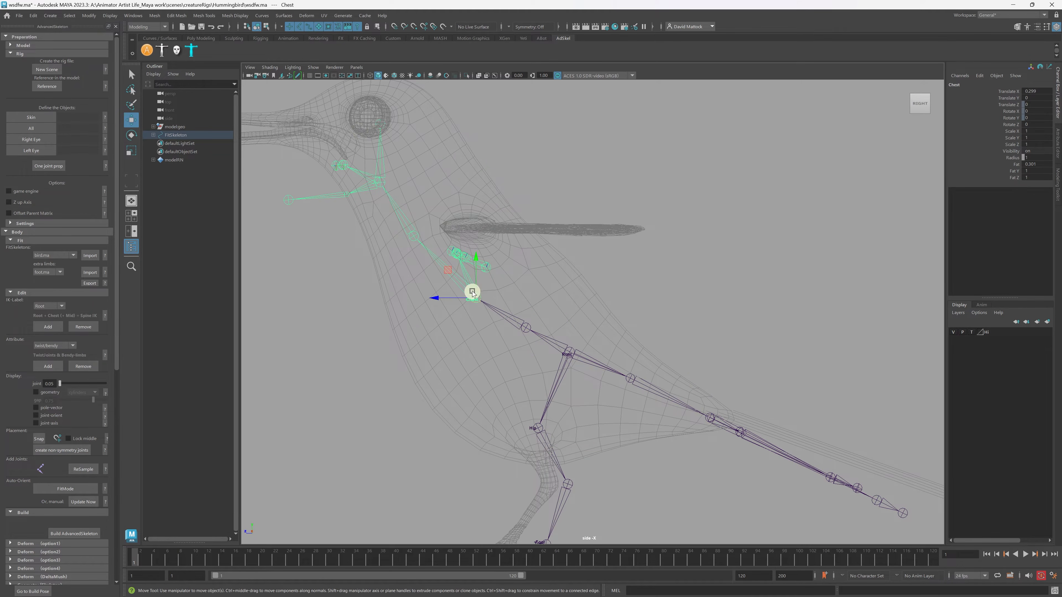
left_click_drag(480, 298, 450, 261)
key("ctrl+z")
Move the Spine1 joint, between Root and Chest, slightly upward in the torso to about 0.32 in Translate X.
right_click_drag(594, 327, 656, 368, "alt")
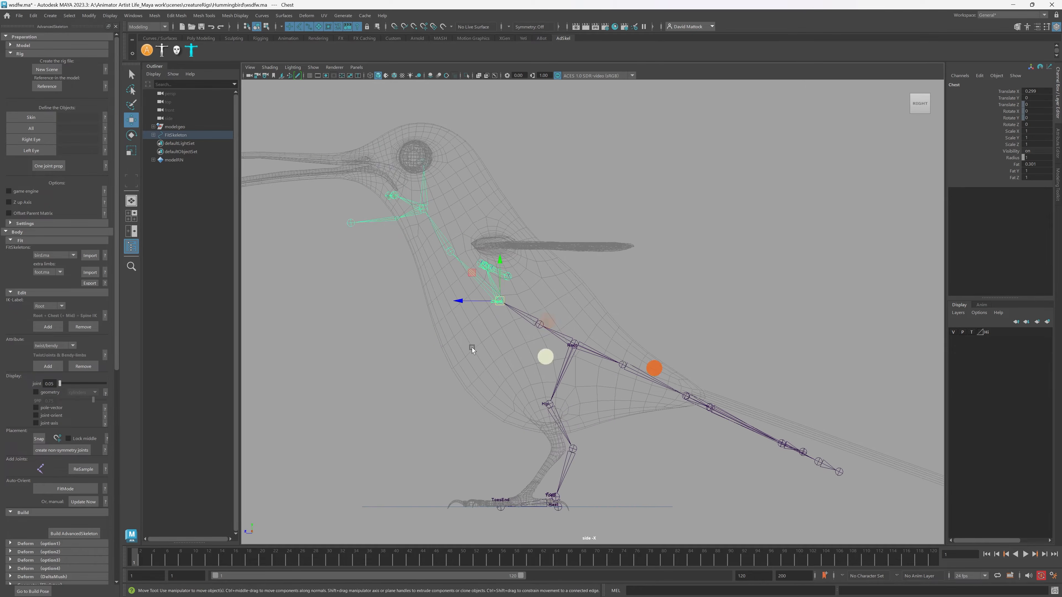
right_click_drag(472, 349, 543, 345, "alt")
left_click(525, 328)
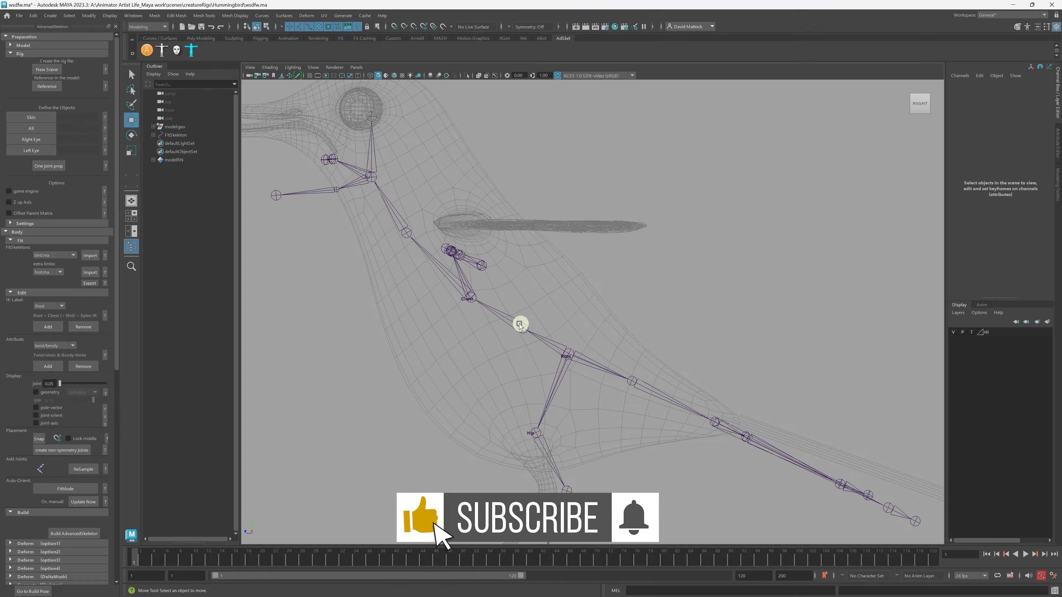
left_click(521, 331)
mouse_move(520, 331)
left_mouse_down()
mouse_move(508, 322)
mouse_move(514, 313)
left_mouse_up()
right_click_drag(567, 314, 533, 306, "alt")
right_click_drag(463, 360, 560, 357, "alt")
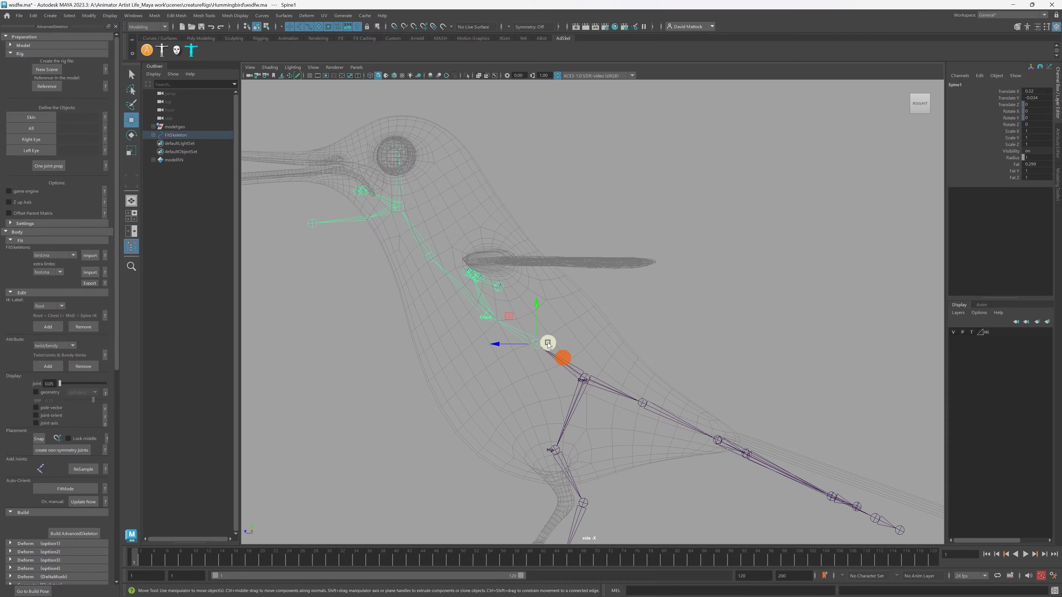
Nudge the Spine1 joint slightly forward toward the bird's chest in the side view.
middle_click_drag(548, 343, 515, 323, "alt")
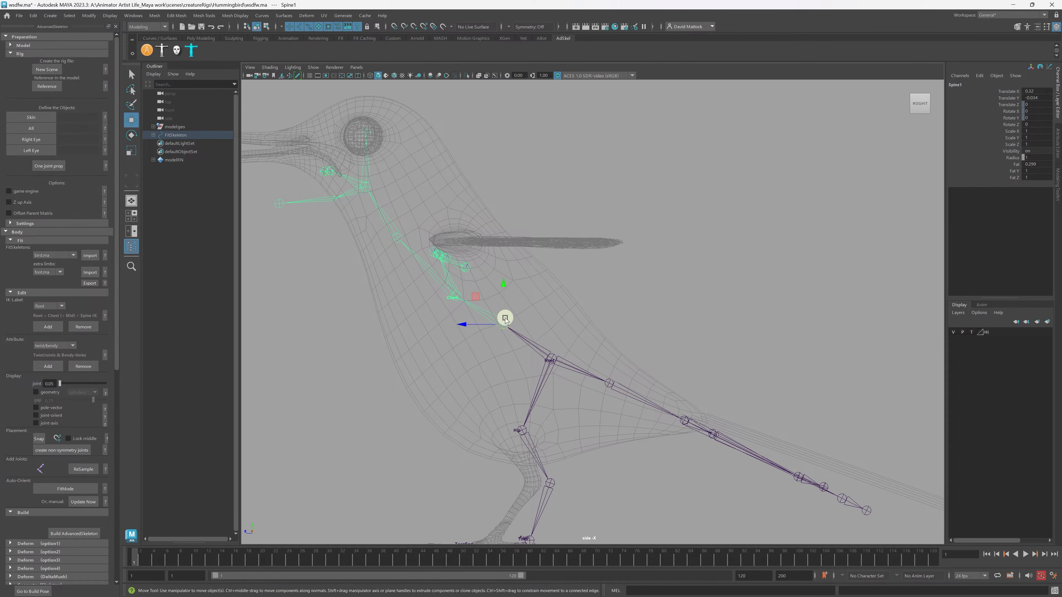
mouse_move(504, 319)
left_mouse_down()
mouse_move(535, 301)
mouse_move(463, 336)
mouse_move(541, 301)
mouse_move(506, 329)
left_mouse_up()
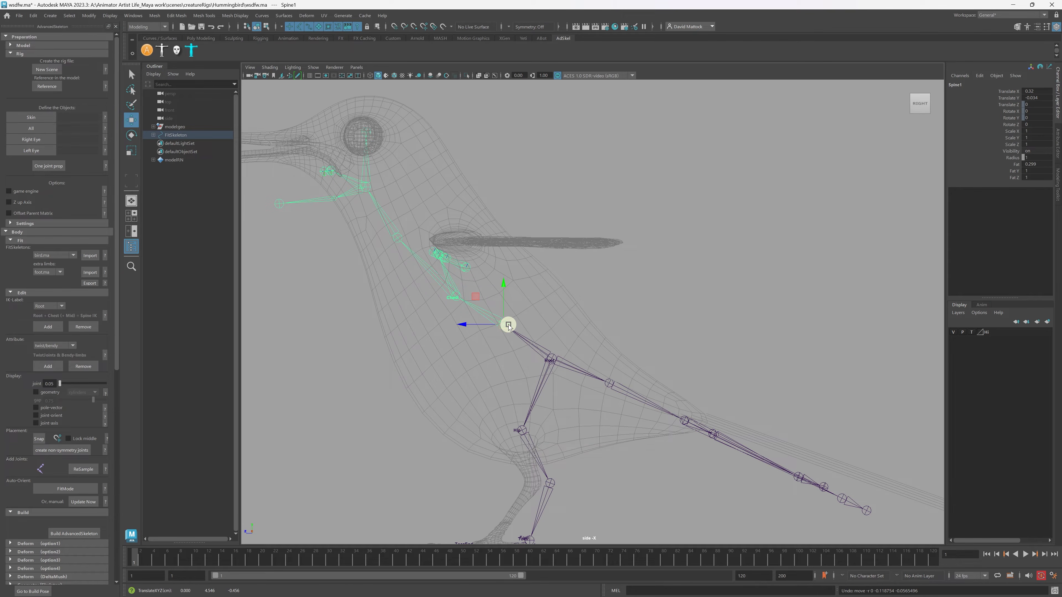
right_click_drag(470, 345, 524, 352, "alt")
right_click_drag(436, 332, 533, 355, "alt")
middle_click_drag(461, 332, 503, 355, "alt")
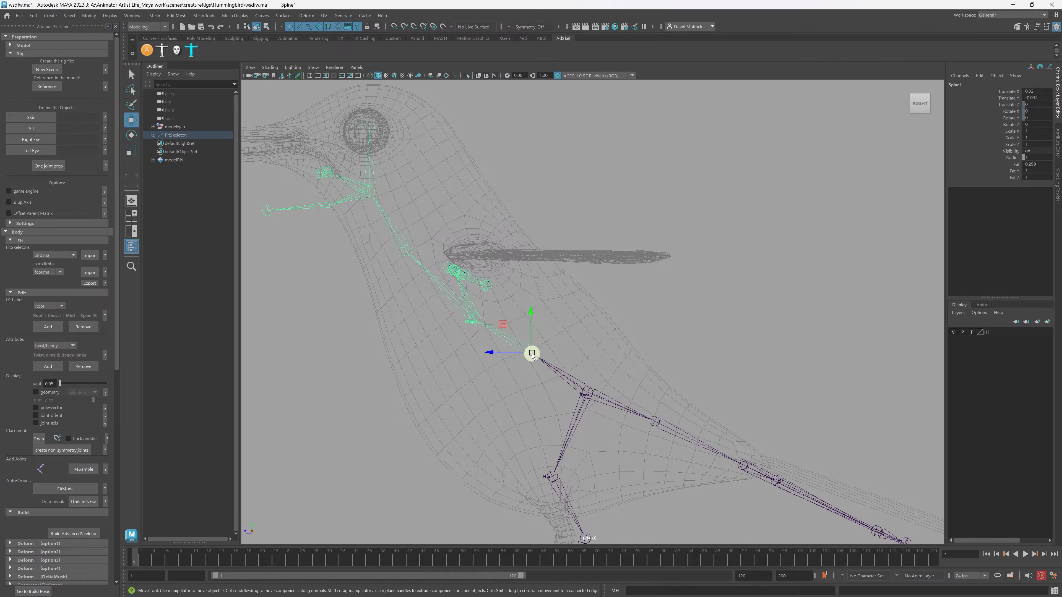
left_click_drag(532, 353, 518, 354)
Move the Chest joint up and back below the wing root, to about Translate X 0.30 and Translate Y -0.11.
left_click(451, 314)
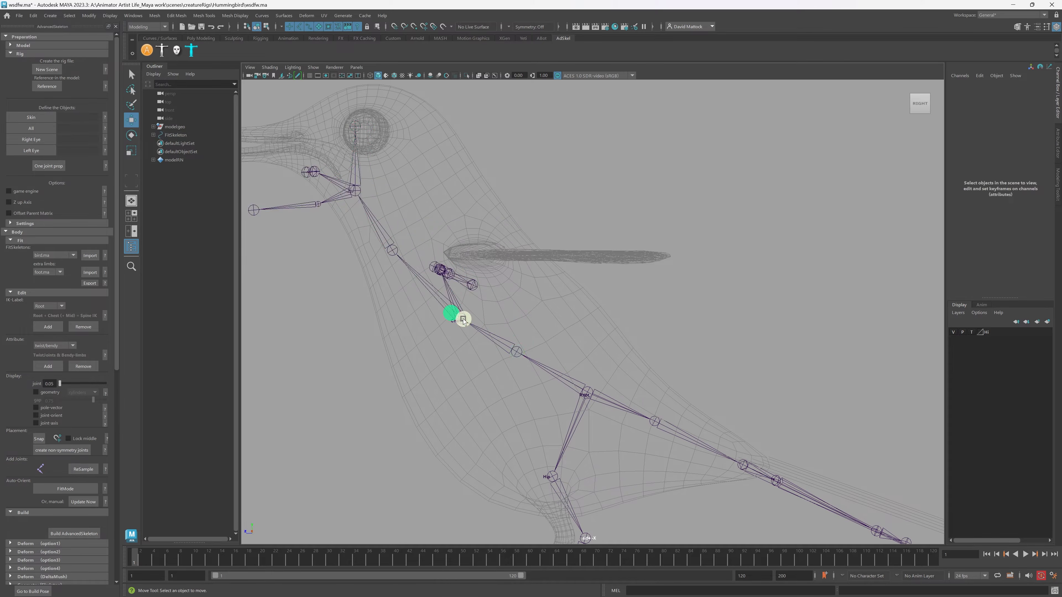
left_click(462, 318)
left_click_drag(462, 317, 475, 298)
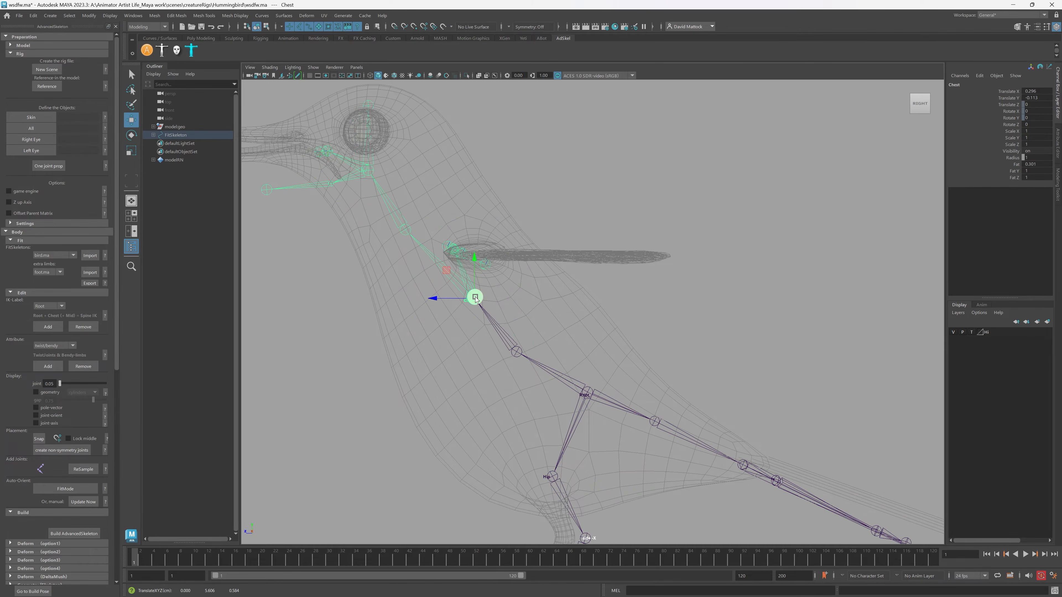
Raise the Neck joint into the base of the bird's neck, to about Translate X 0.46 and Translate Y -0.08.
middle_click_drag(383, 261, 432, 329, "alt")
left_click(441, 323)
left_click_drag(441, 323, 445, 295)
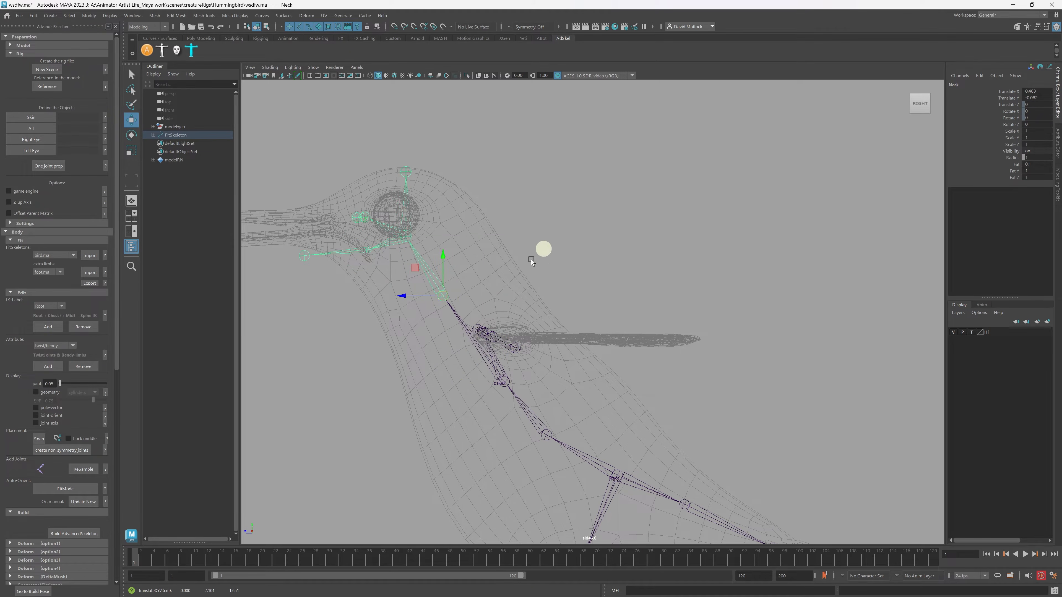
Lower the Head joint to the top of the neck, just below and behind the eye.
middle_click_drag(388, 172, 476, 179, "alt")
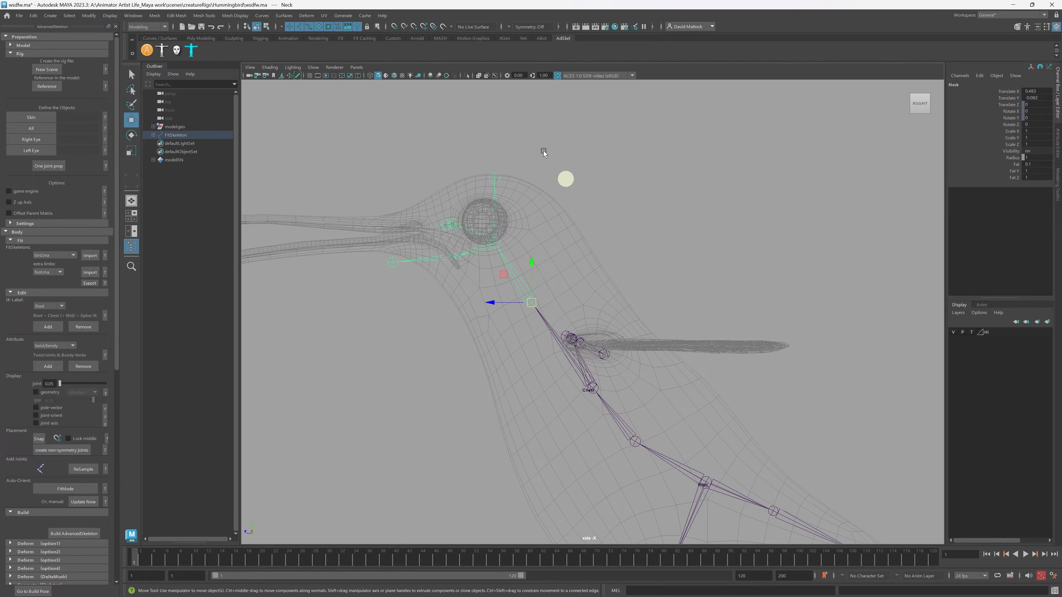
left_click(496, 244)
left_click_drag(500, 244, 503, 262)
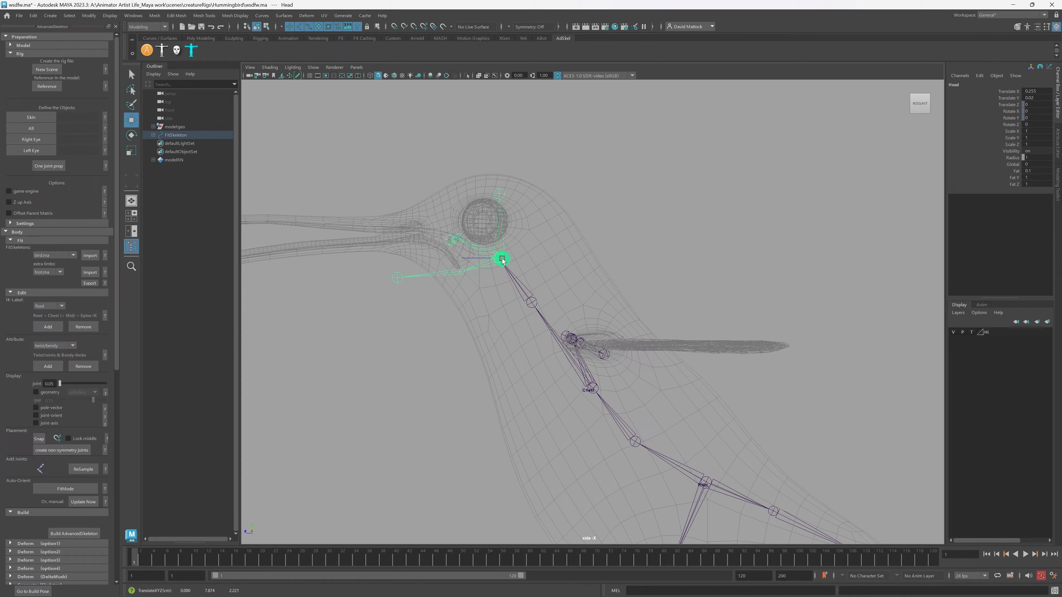
left_click_drag(501, 259, 499, 259)
Move the Tail1 joint slightly down behind the Root joint, to about Translate X -0.36 and Translate Y -0.01.
right_click_drag(648, 315, 628, 311, "alt")
middle_click_drag(623, 301, 528, 226, "alt")
right_click_drag(539, 356, 599, 394, "alt")
middle_click_drag(593, 372, 528, 295, "alt")
right_click_drag(591, 393, 635, 393, "alt")
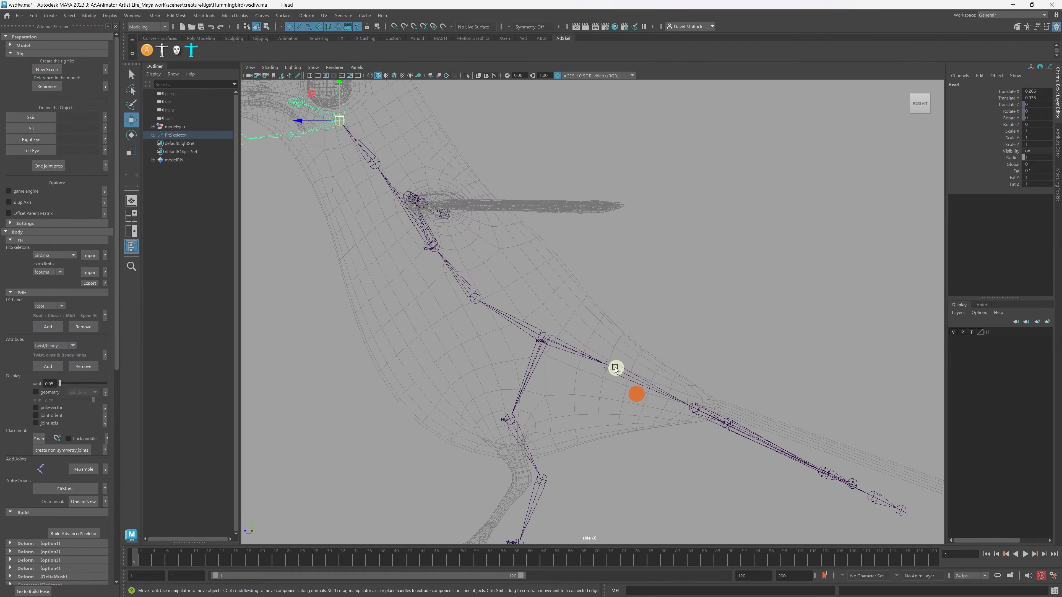
left_click(609, 365)
left_click_drag(608, 374, 609, 372)
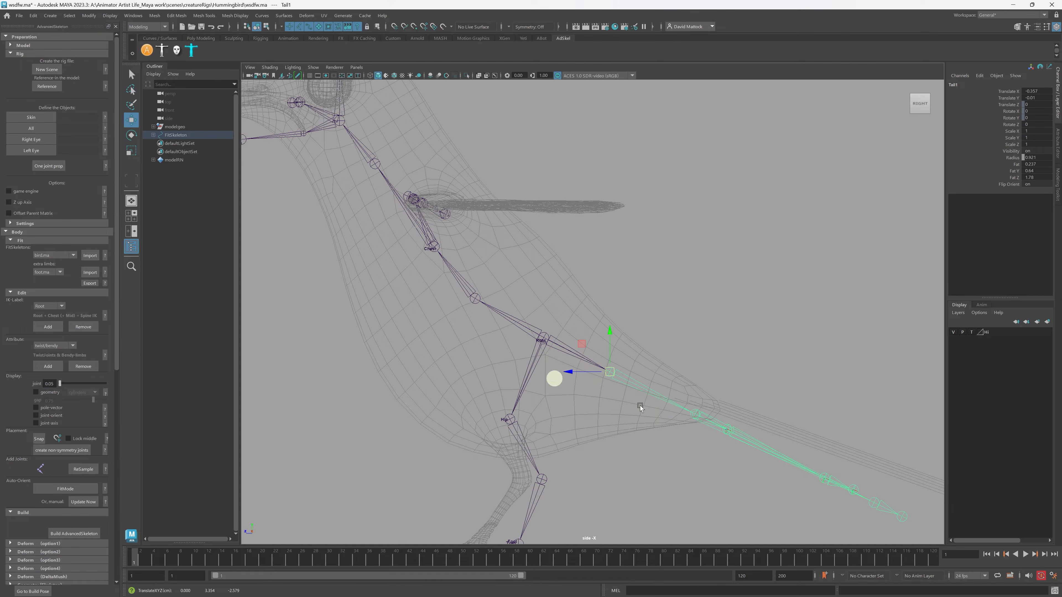
Raise the HeadEnd joint to the crown of the bird's head, to about Translate X 0.40.
middle_click_drag(498, 348, 550, 379, "alt")
right_click_drag(522, 377, 550, 372, "alt")
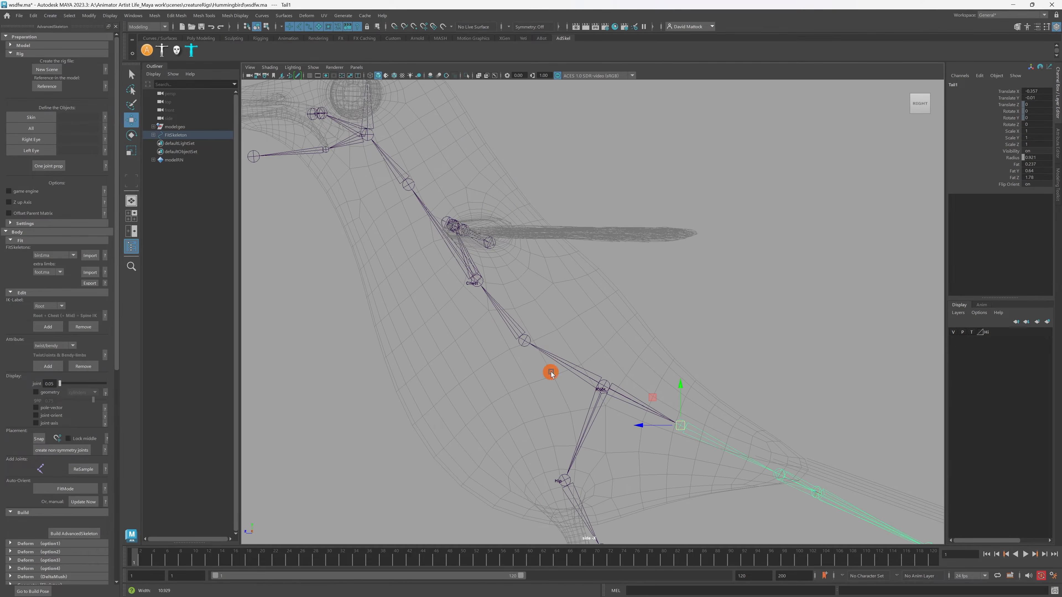
middle_click_drag(479, 303, 558, 385, "alt")
middle_click_drag(425, 250, 495, 323, "alt")
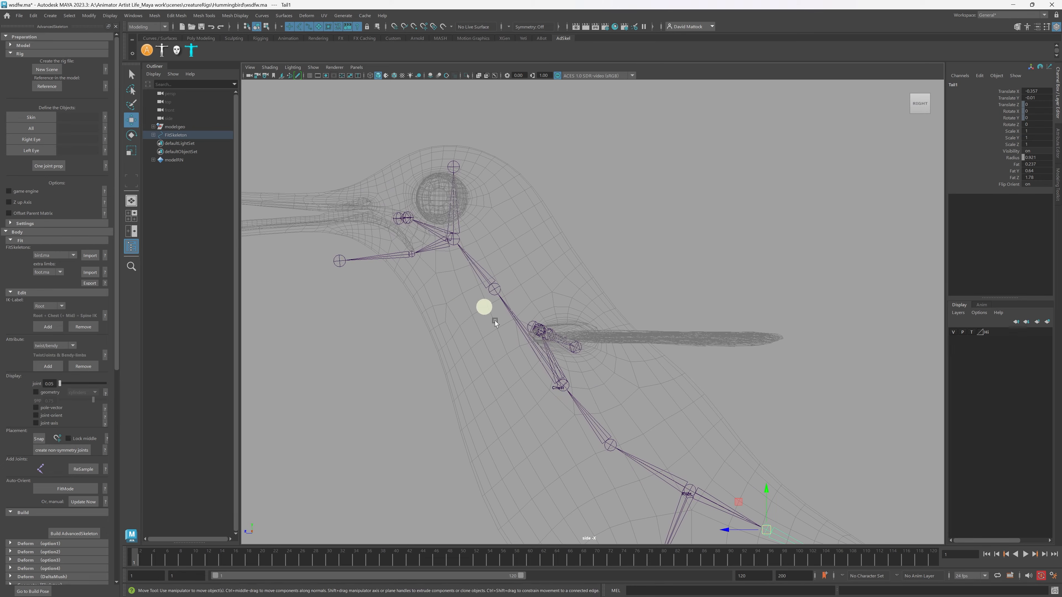
left_click(458, 164)
left_click_drag(452, 126, 453, 102)
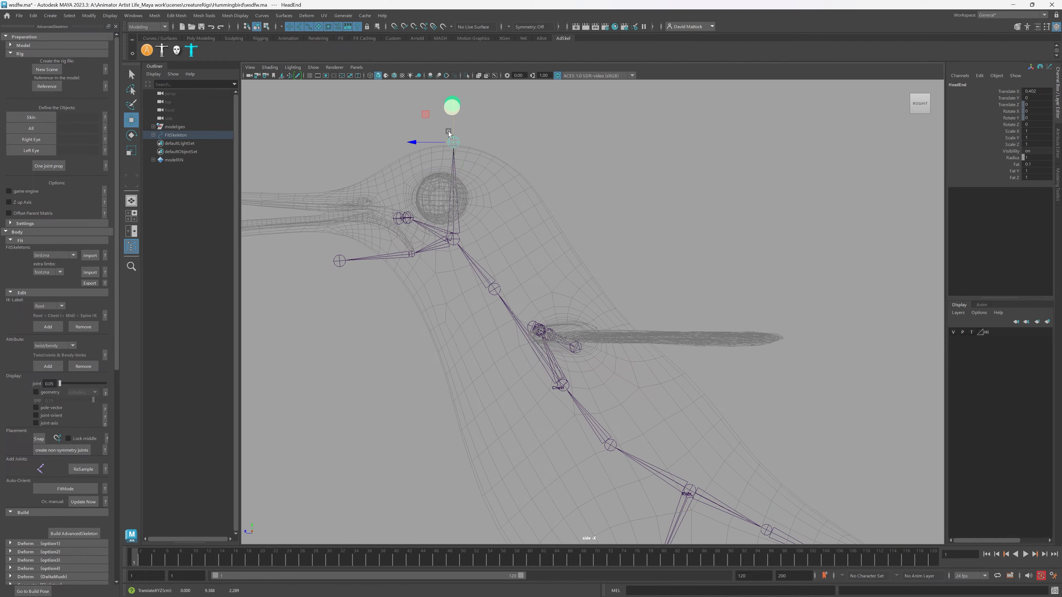
Move the jaw joint forward and up to the beak's base, and place the Eye joint in the centre of the eyeball.
left_click(413, 250)
left_click_drag(411, 252, 432, 196)
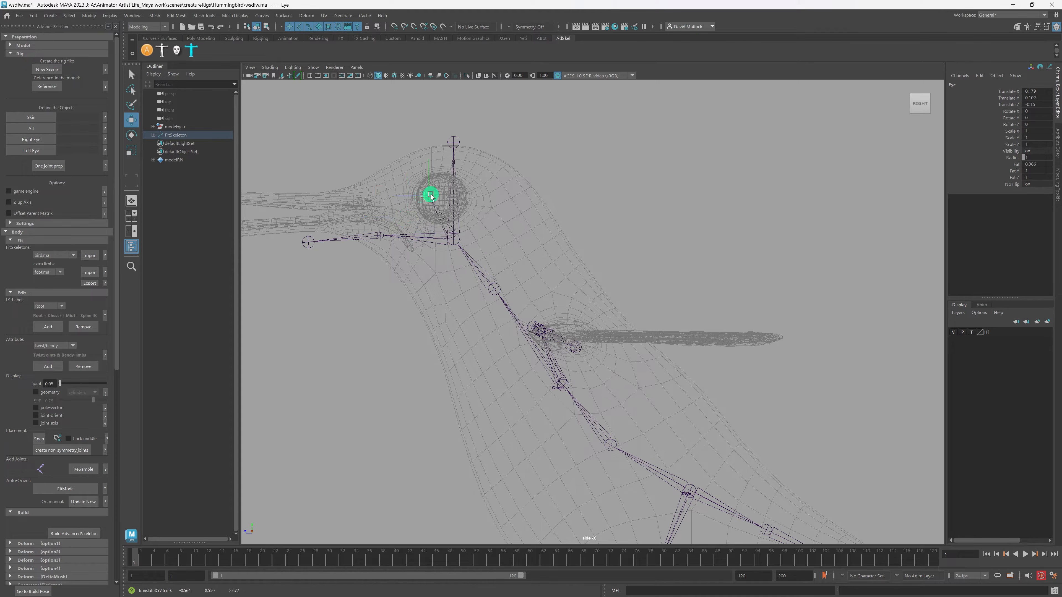
left_click(535, 166)
Shift the Hip joint with its leg chain slightly forward above the leg, to about Translate Y 0.45.
middle_click_drag(576, 346, 545, 272, "alt")
right_click_drag(638, 349, 599, 313, "alt")
middle_click_drag(600, 312, 508, 241, "alt")
middle_click_drag(537, 442, 545, 396, "alt")
right_click_drag(545, 395, 568, 383, "alt")
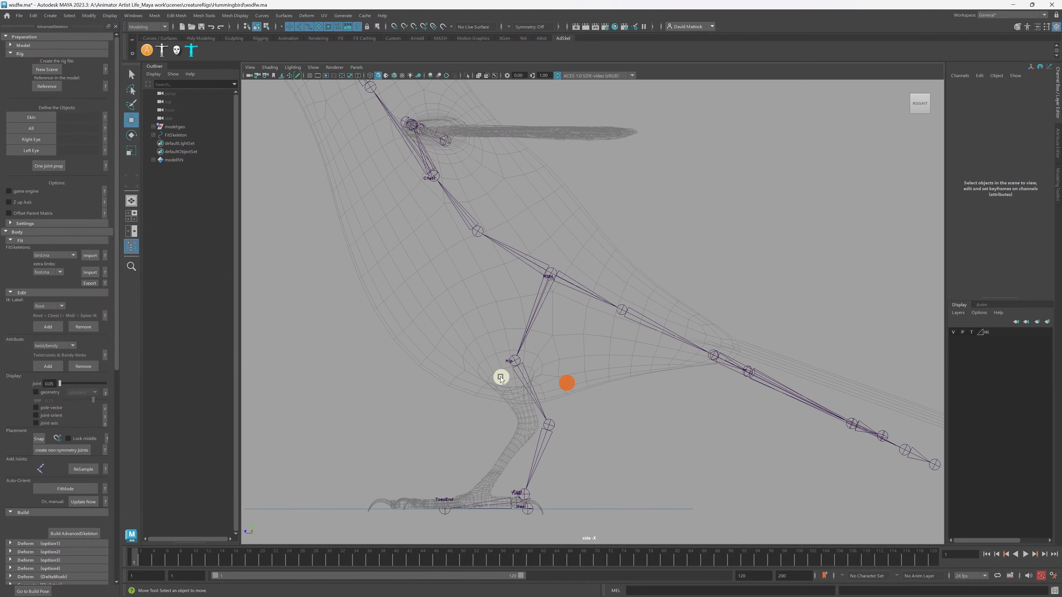
left_click(514, 360)
left_click_drag(492, 362, 482, 362)
middle_click_drag(535, 319, 551, 398, "alt")
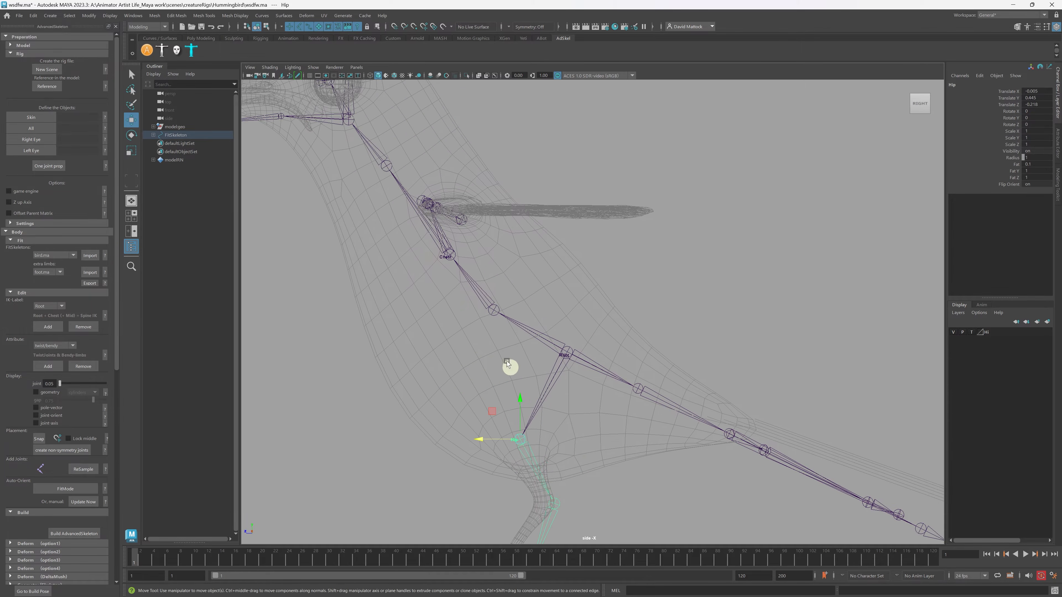
Move only the Root joint slightly down and forward, leaving its child joints in place, to about Translate Y 1.04 and Translate Z -0.26.
right_click_drag(503, 355, 572, 354, "alt")
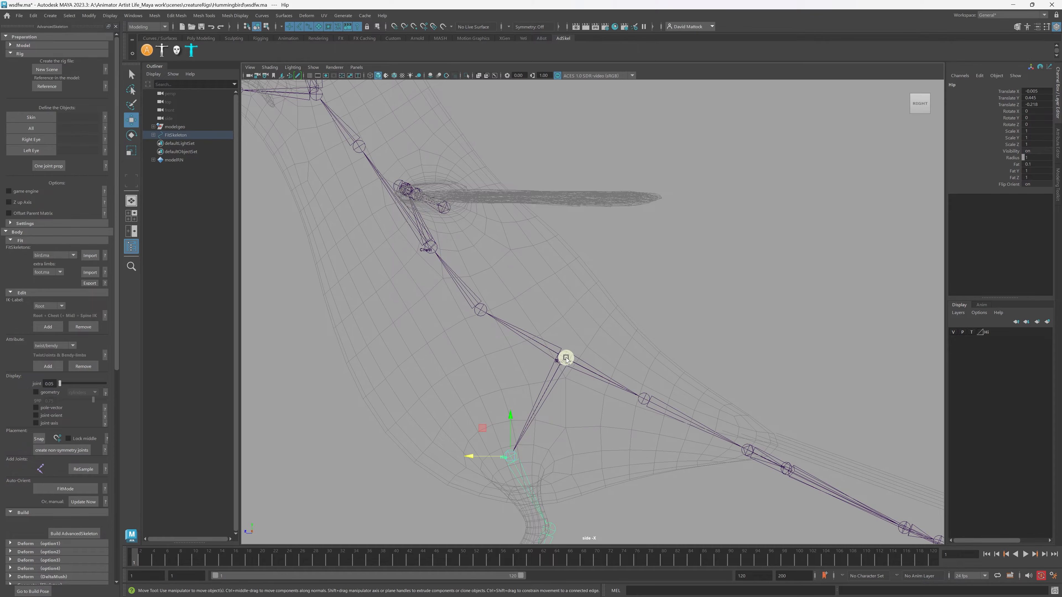
left_click(565, 357)
key("d")
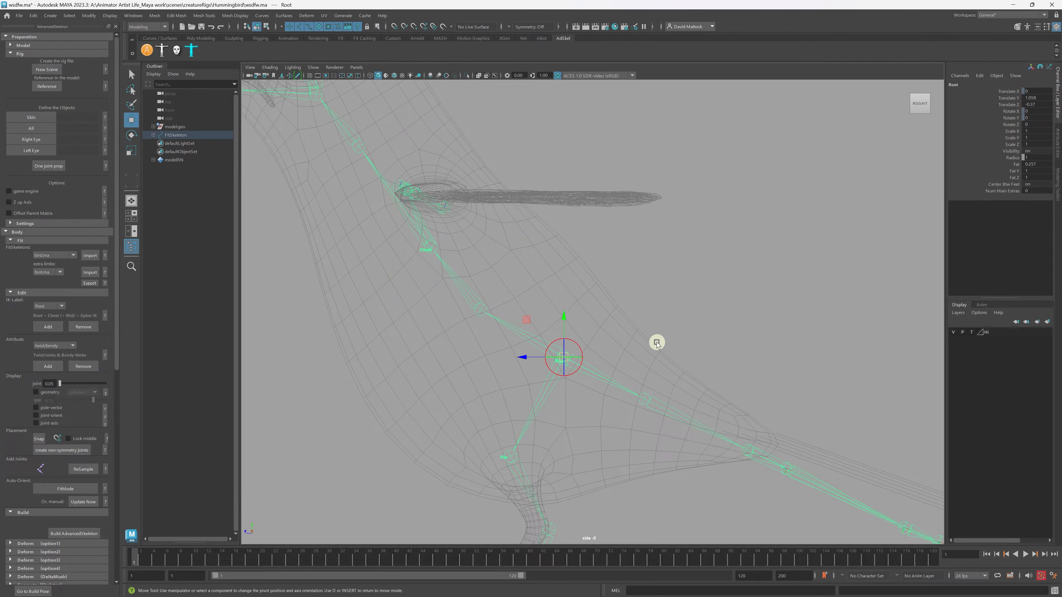
mouse_move(566, 358)
left_mouse_down()
mouse_move(520, 346)
mouse_move(575, 337)
mouse_move(523, 397)
mouse_move(551, 341)
mouse_move(536, 366)
mouse_move(557, 366)
left_mouse_up()
right_click_drag(728, 355, 626, 337, "alt")
right_click_drag(543, 331, 678, 349, "alt")
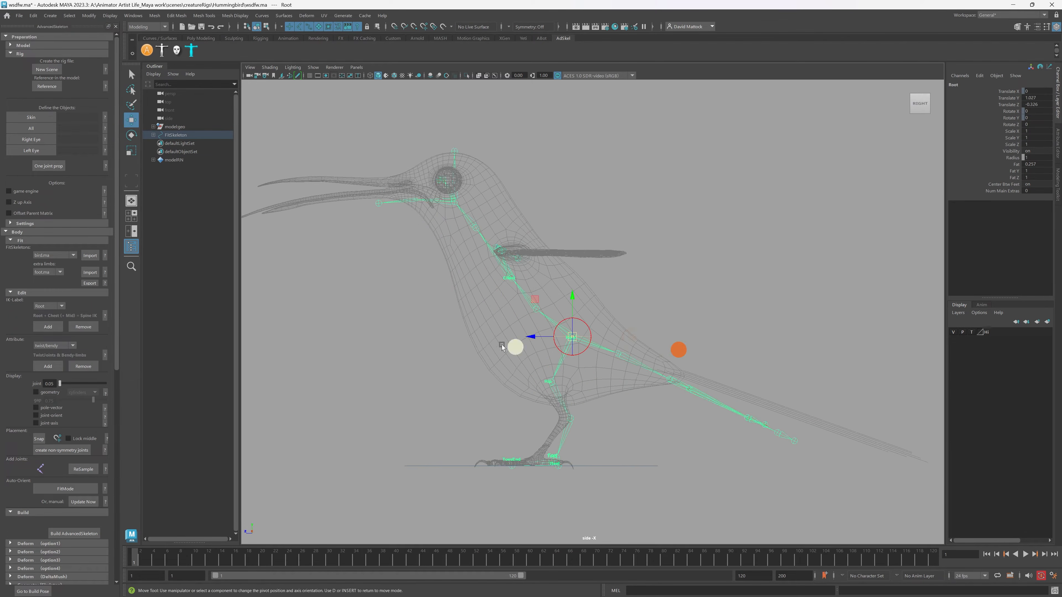
right_click_drag(514, 347, 757, 365, "alt")
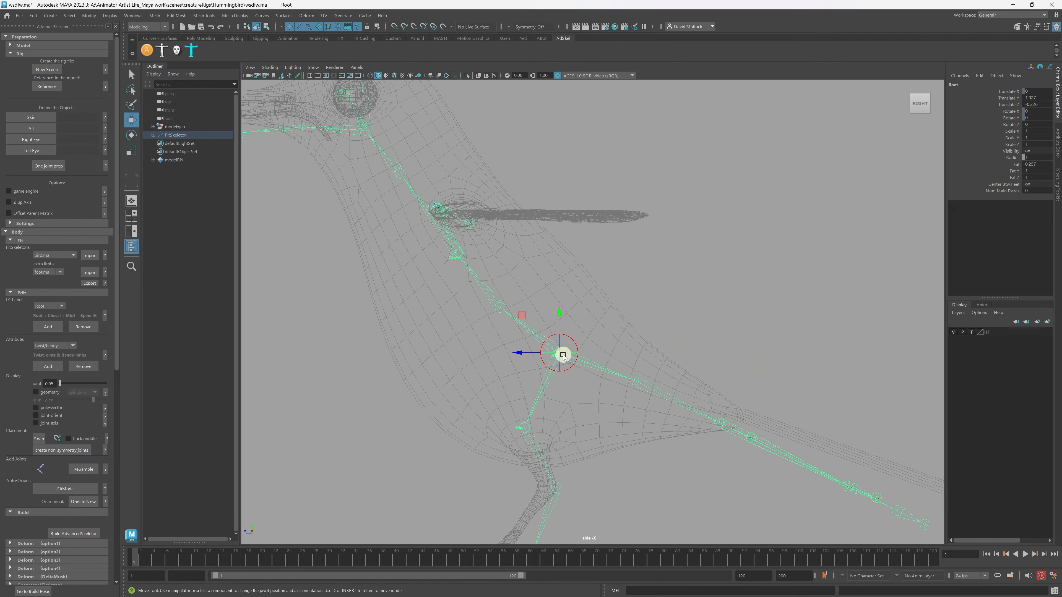
left_click_drag(562, 356, 548, 352)
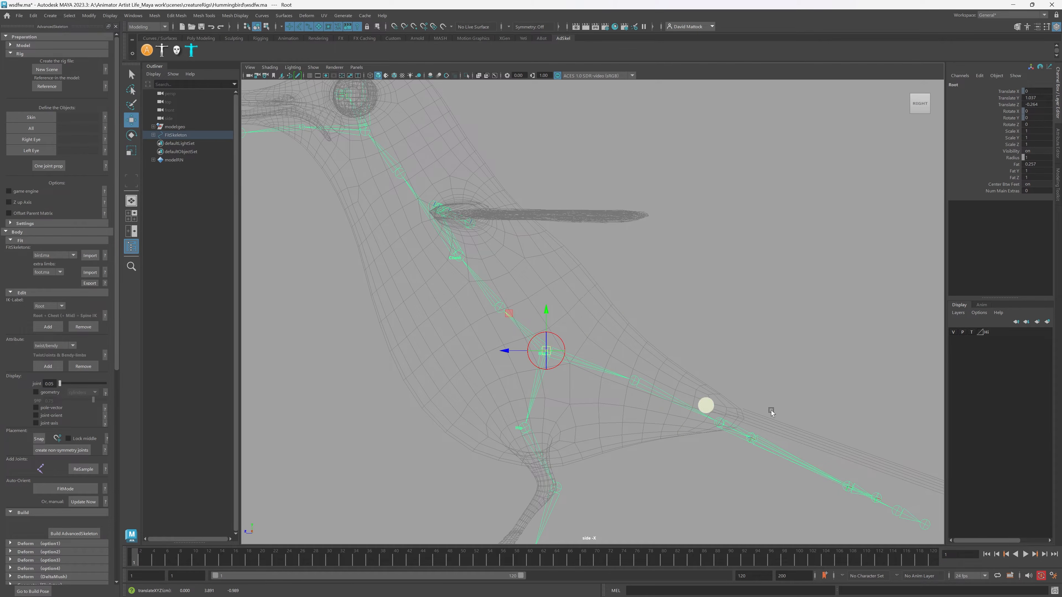
Move only the Tail1 joint slightly down and back, to about Translate X -0.48 and Translate Y -0.07.
left_click(630, 381)
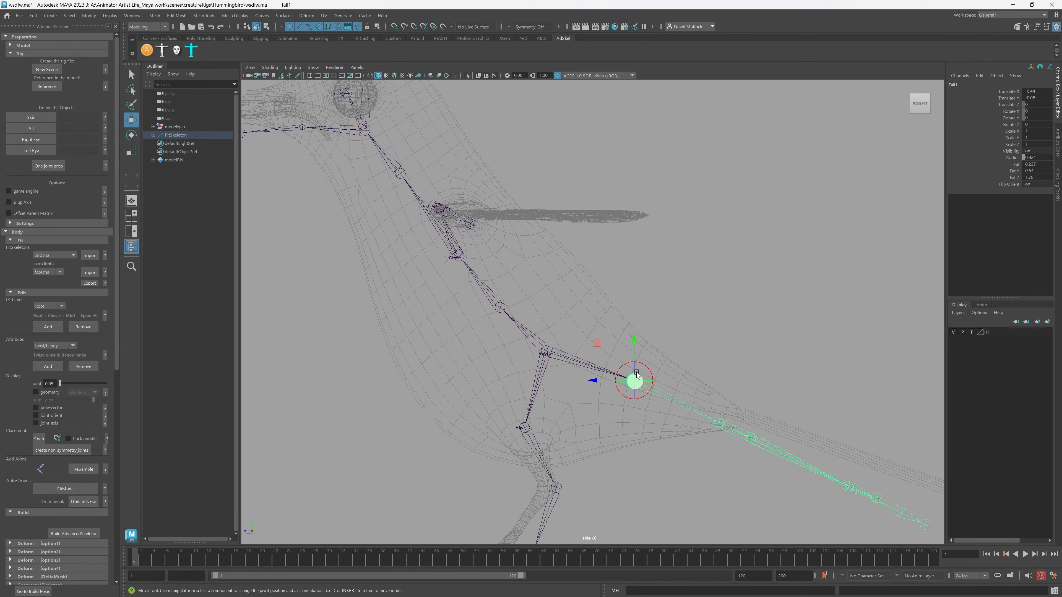
left_click_drag(640, 379, 644, 385)
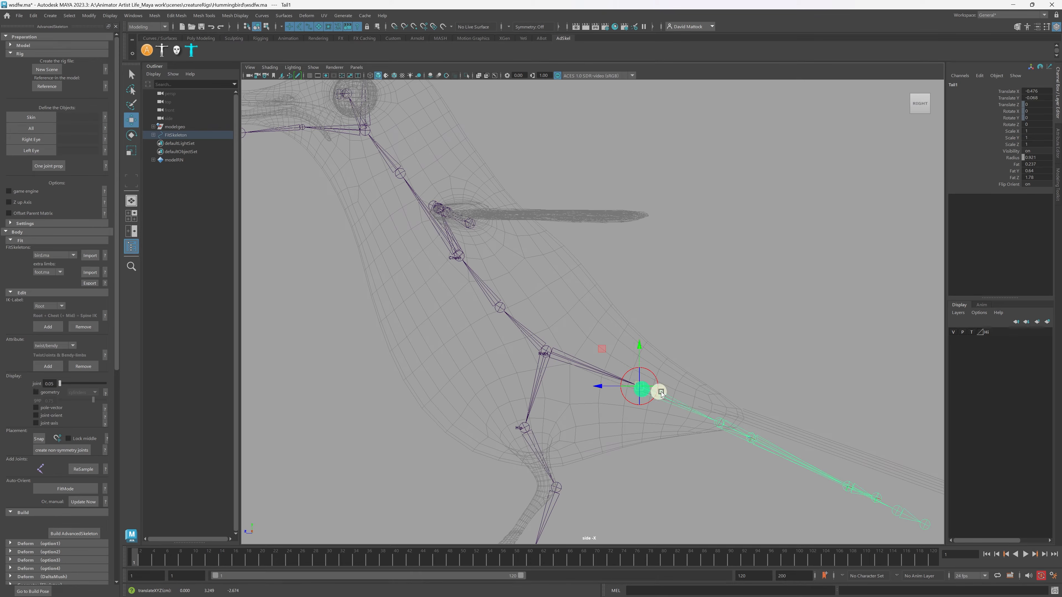
left_click(503, 309)
Move only the Spine1 joint slightly forward between Root and Chest, to about Translate X 0.31 and Translate Y -0.06.
middle_click_drag(529, 294, 559, 339, "alt")
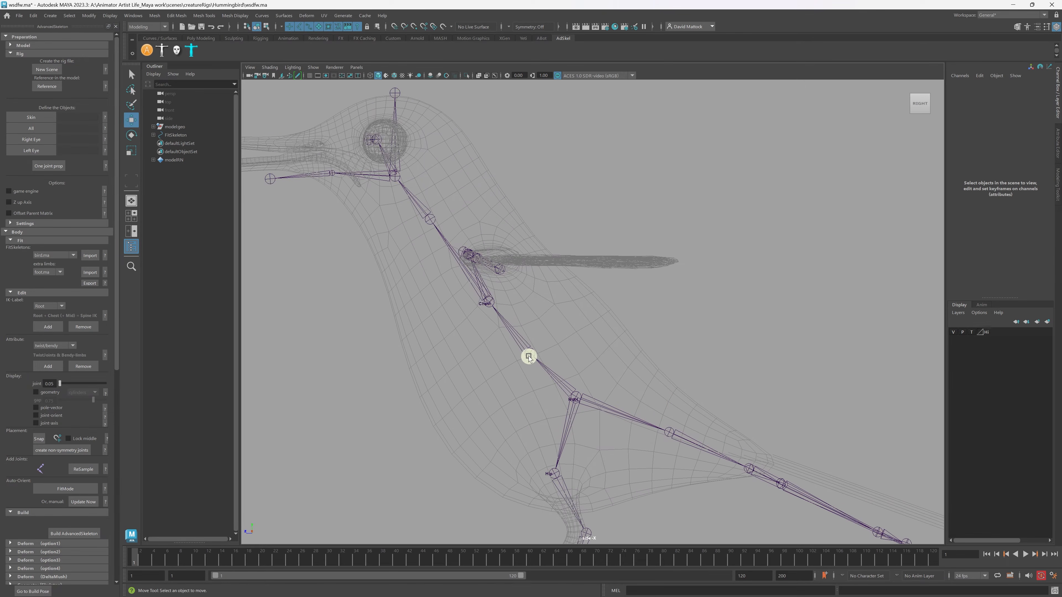
left_click(529, 358)
left_click_drag(534, 361, 521, 354)
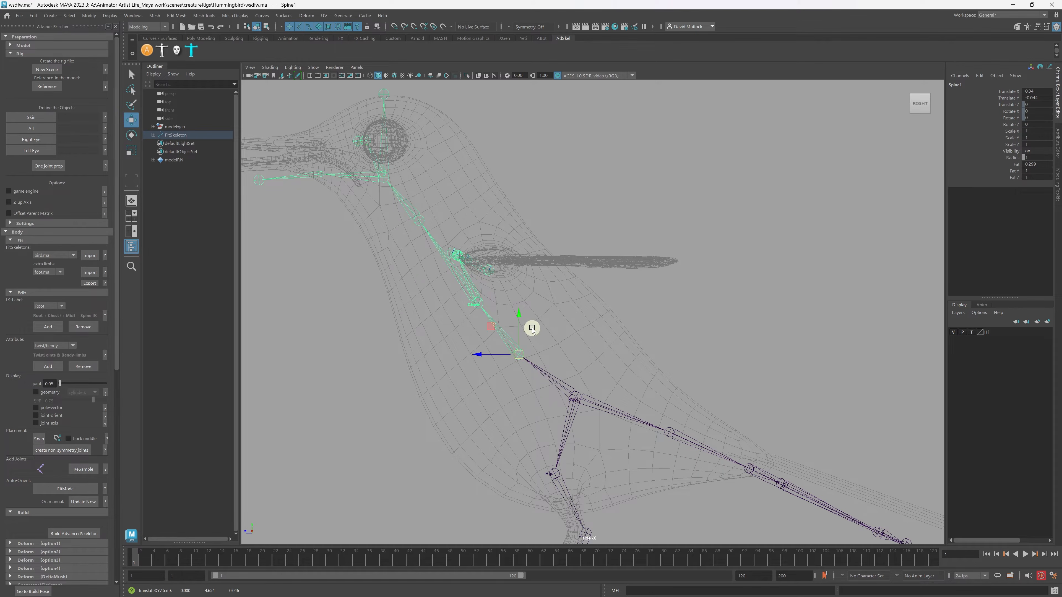
key("ctrl+z")
key("d")
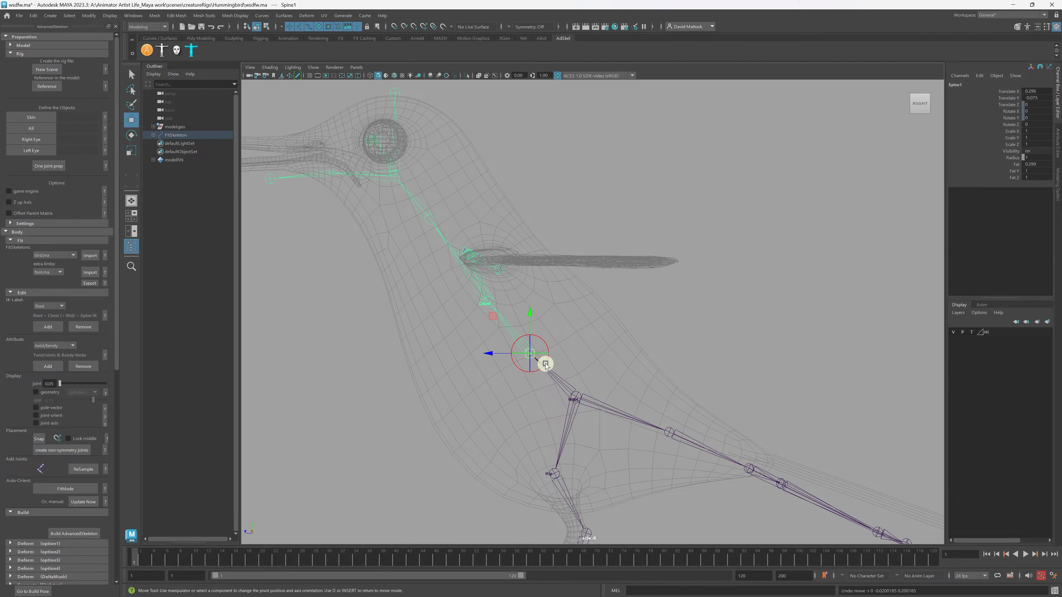
left_click_drag(529, 350, 534, 355)
key("ctrl+z")
scroll(472, 359, "up", 5)
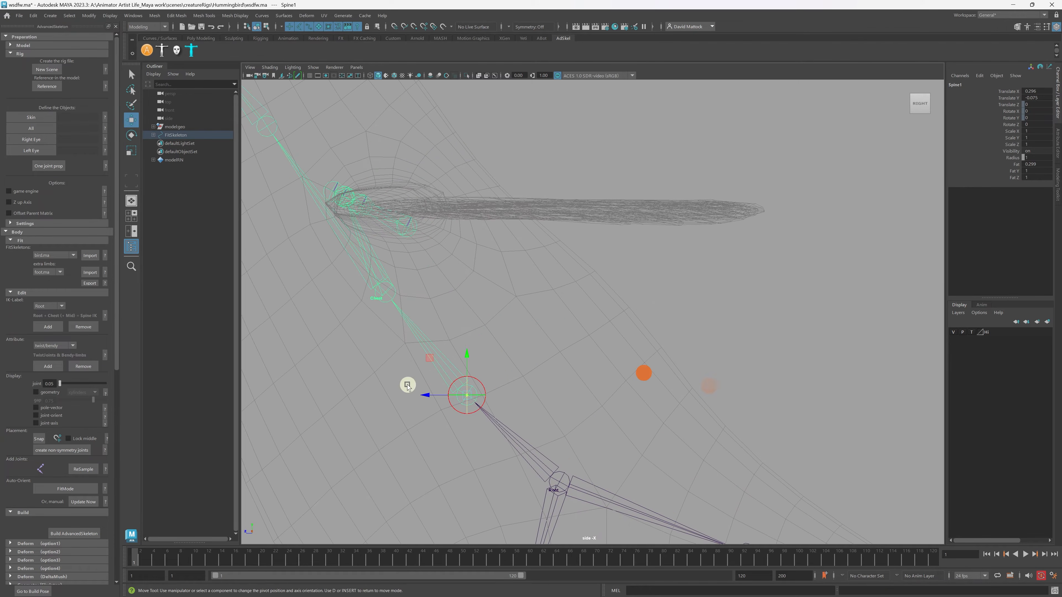
right_click_drag(414, 363, 460, 362, "alt")
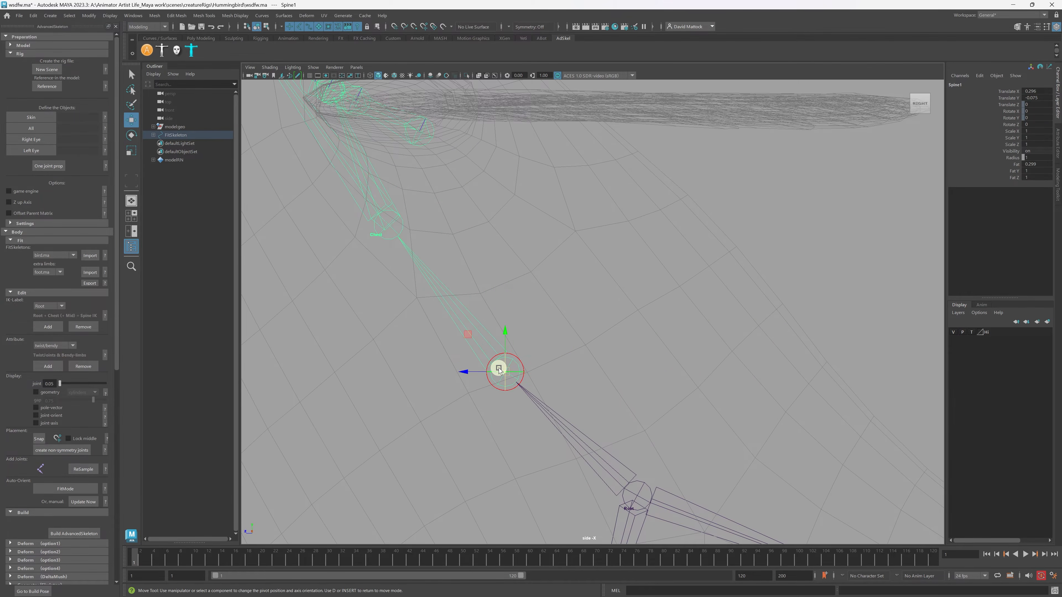
mouse_move(499, 369)
left_mouse_down()
mouse_move(482, 345)
mouse_move(486, 370)
left_mouse_up()
scroll(489, 368, "down", 8)
middle_click_drag(529, 275, 537, 303, "alt")
right_click_drag(572, 345, 691, 335, "alt")
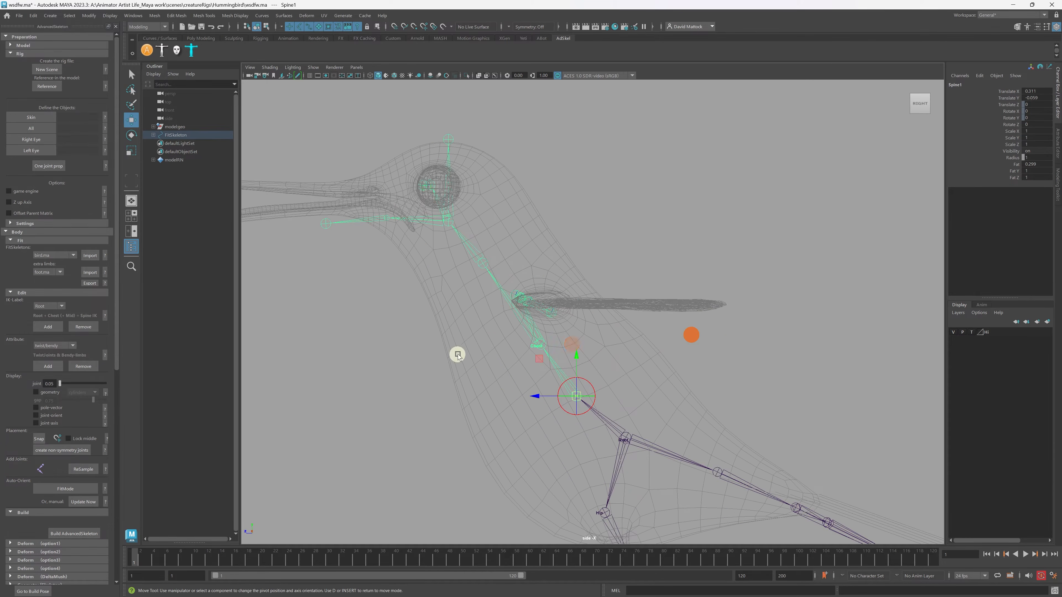
Move only the Chest joint forward below the wing root, to about Translate X 0.33 and Translate Y -0.08.
right_click_drag(458, 356, 583, 344, "alt")
left_click(544, 341)
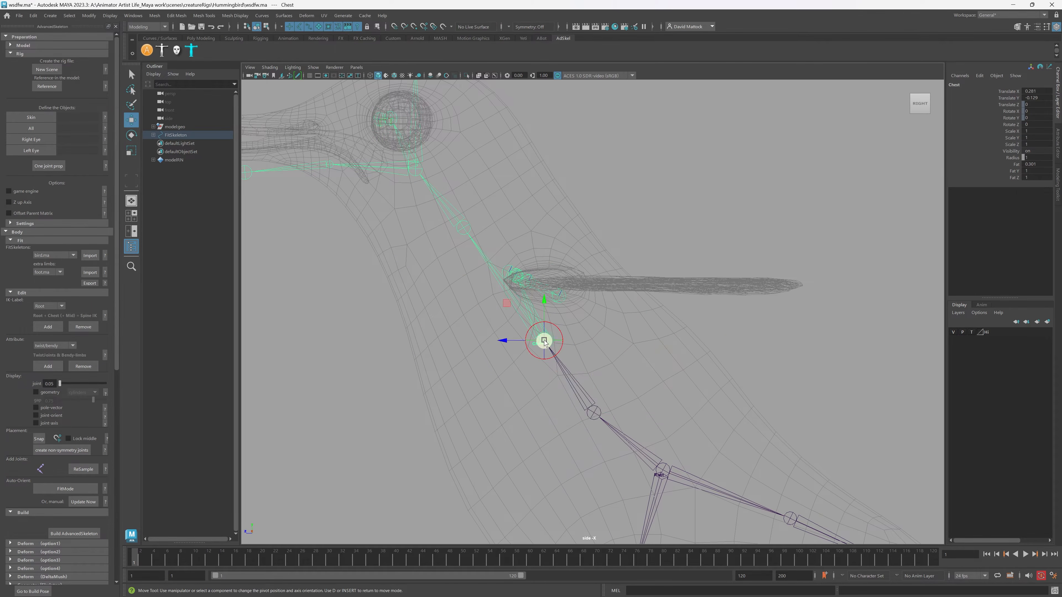
left_click_drag(544, 341, 523, 344)
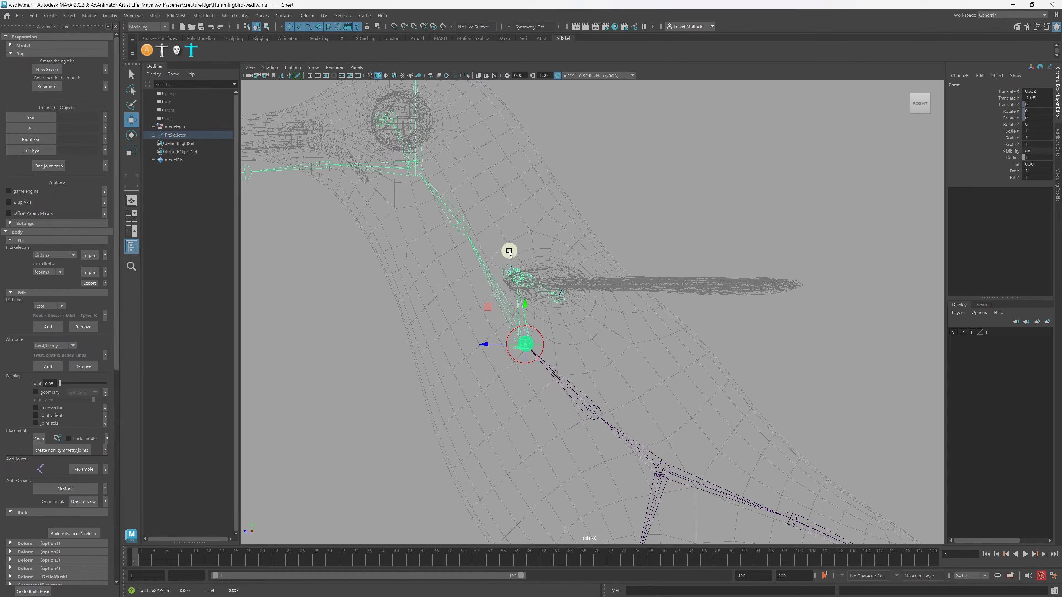
Move only the Neck joint forward inside the neck, keeping the head joints in place, to about Translate X 0.46 and Translate Y -0.10.
middle_click_drag(508, 251, 510, 266, "alt")
left_click(472, 247)
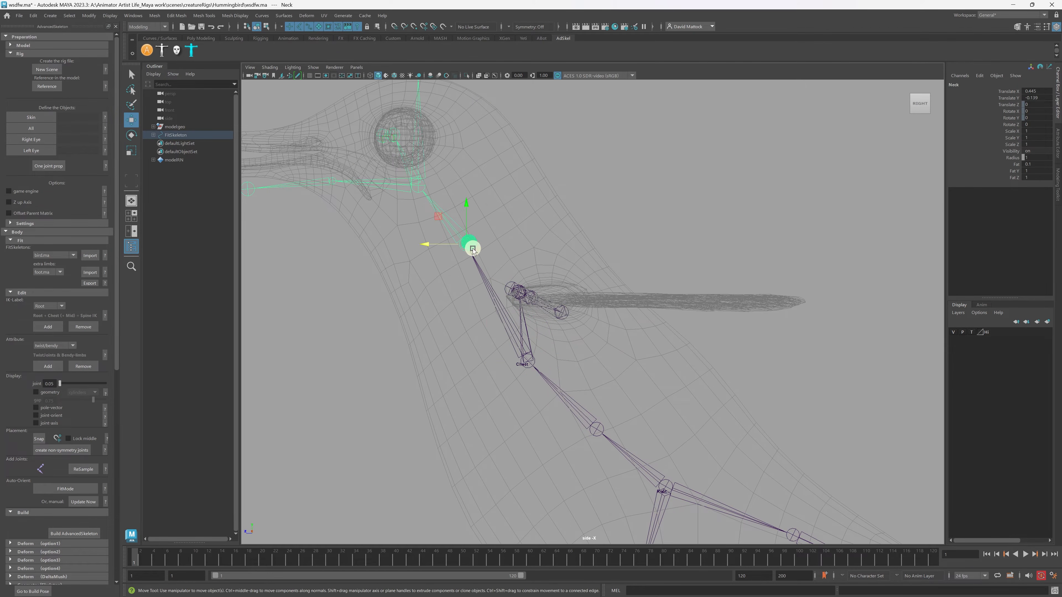
left_click_drag(473, 251, 453, 248)
key("ctrl+z")
key("d")
Raise only the Hip joint inside the lower belly, keeping the knee in place, to about Translate X -0.07 and Translate Y 0.53.
scroll(636, 386, "down", 4)
middle_click_drag(636, 387, 573, 294, "alt")
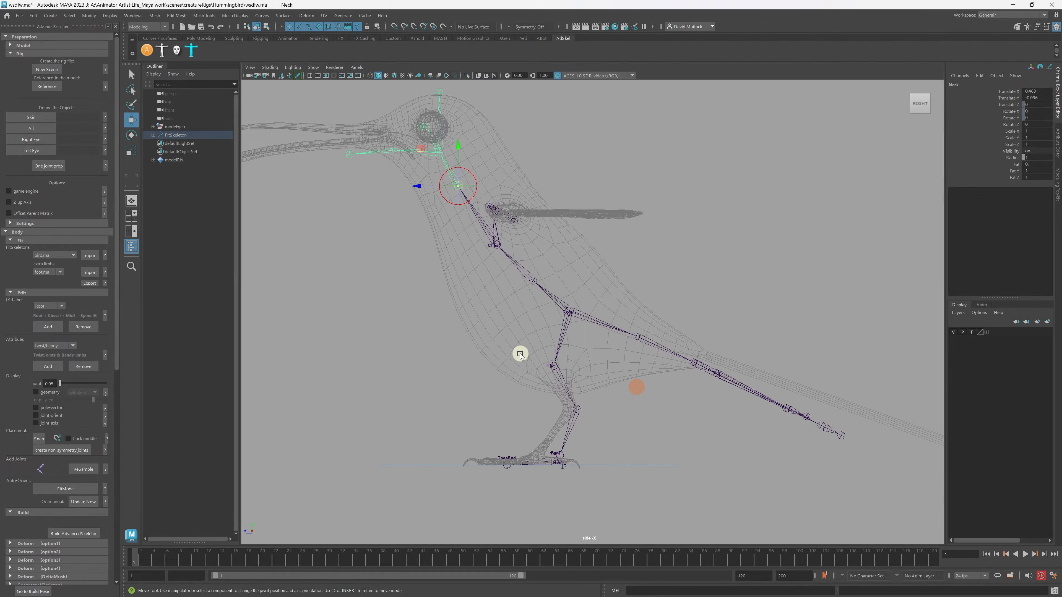
right_click_drag(520, 354, 662, 377, "alt")
middle_click_drag(597, 377, 597, 330, "alt")
right_click_drag(598, 330, 633, 351, "alt")
middle_click_drag(555, 347, 561, 333, "alt")
right_click_drag(561, 333, 571, 343, "alt")
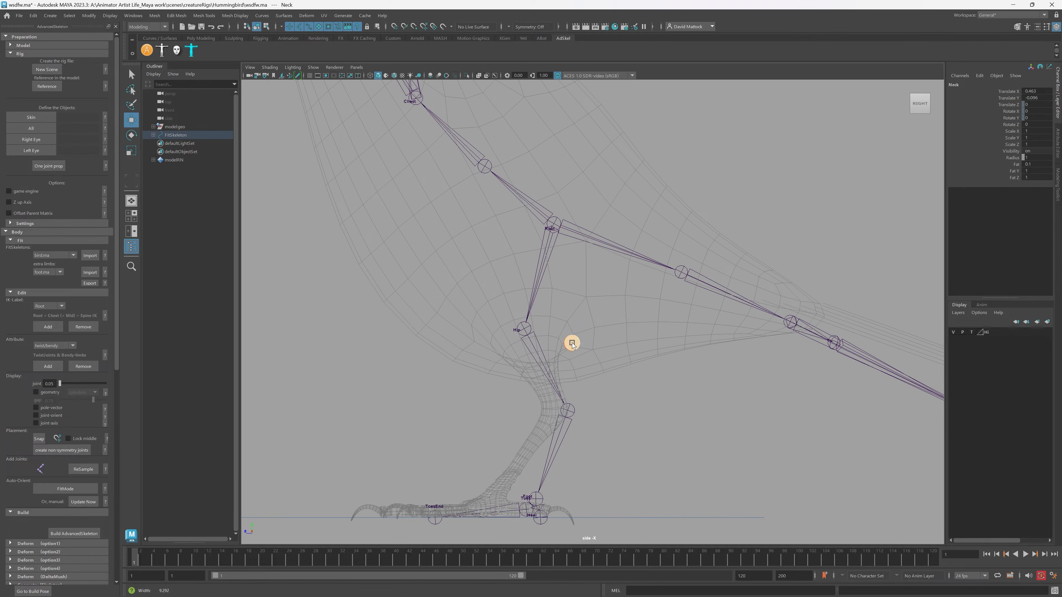
left_click(525, 331)
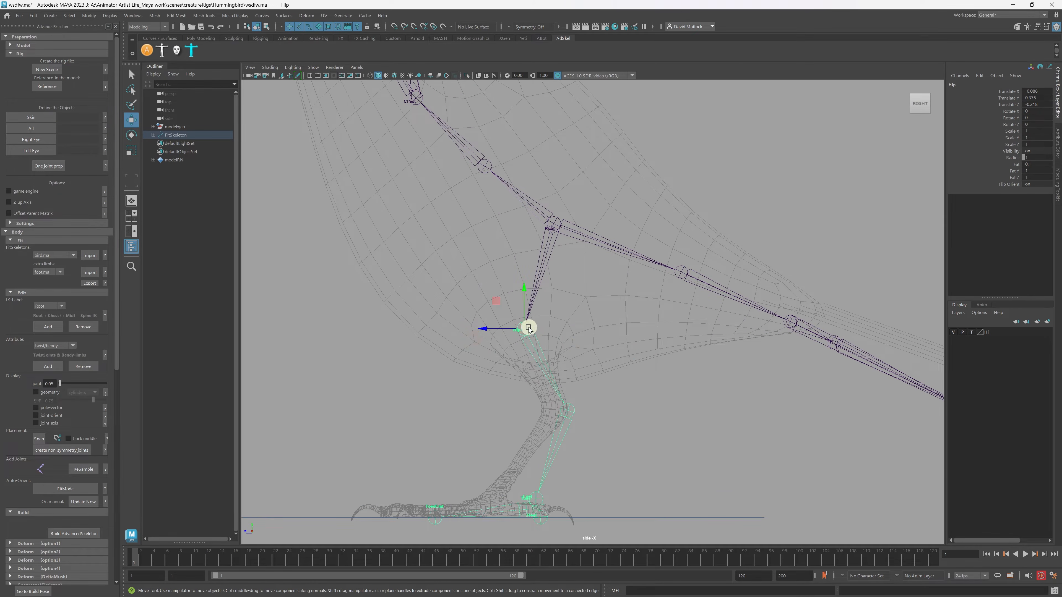
mouse_move(529, 327)
left_mouse_down()
mouse_move(530, 312)
mouse_move(519, 311)
mouse_move(528, 313)
left_mouse_up()
key("ctrl+z")
key("d")
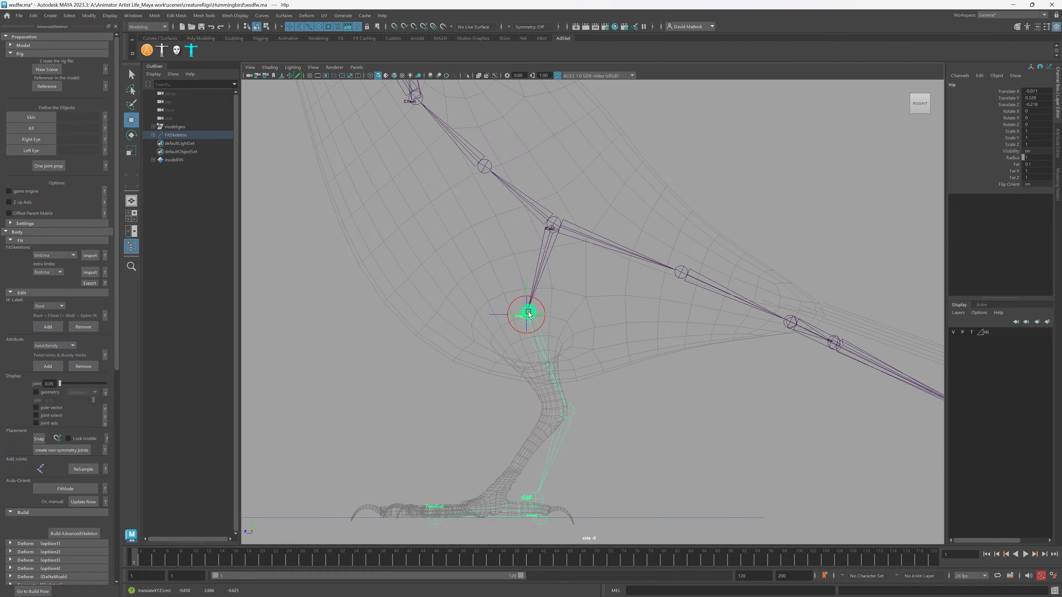
Move the Knee joint and its children forward into the bend of the leg, to about Translate X 0.35 and Translate Y 0.07.
left_click(569, 411)
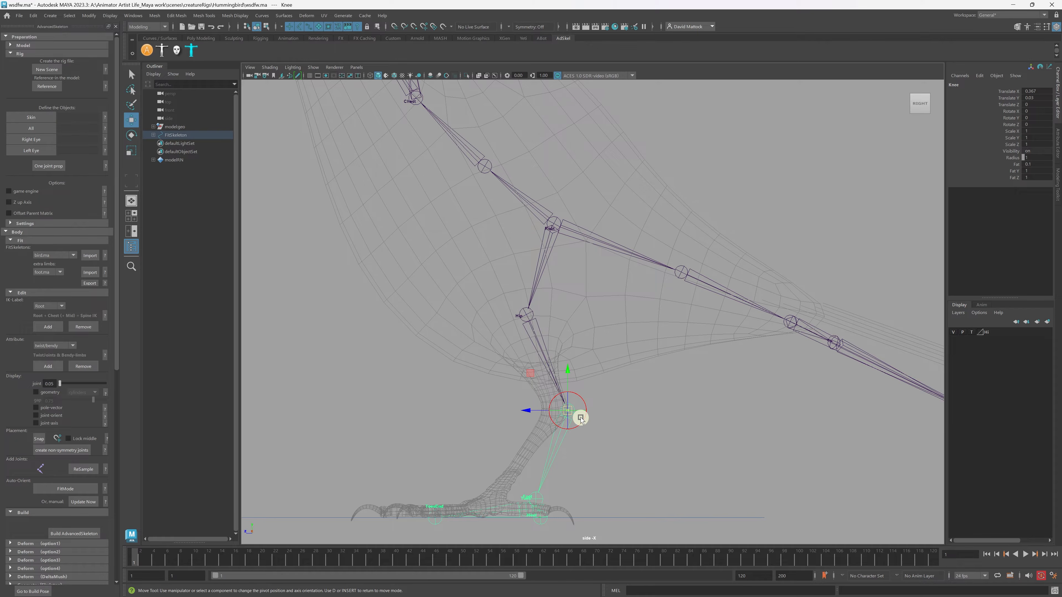
key("d")
left_click_drag(567, 411, 540, 405)
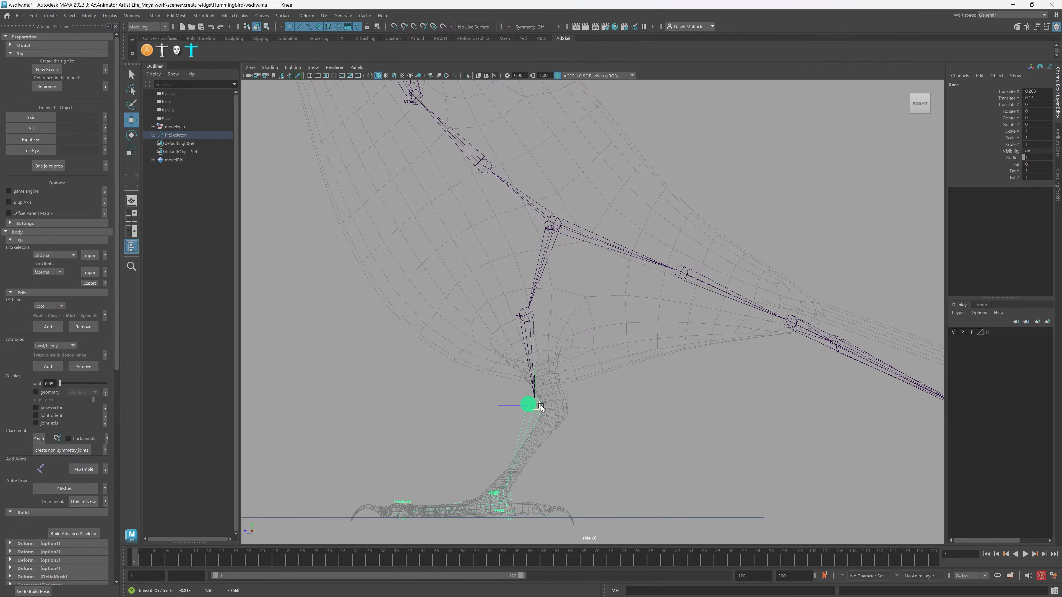
key("ctrl+z")
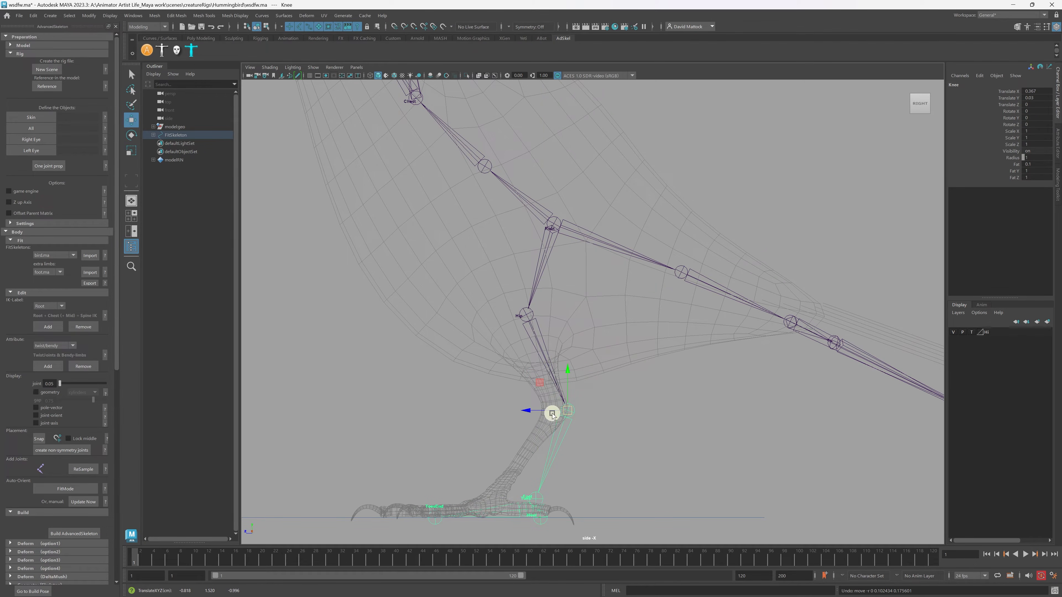
mouse_move(537, 410)
left_mouse_down()
mouse_move(503, 410)
mouse_move(566, 413)
mouse_move(542, 422)
mouse_move(533, 412)
left_mouse_up()
key("ctrl+z")
key("ctrl+z")
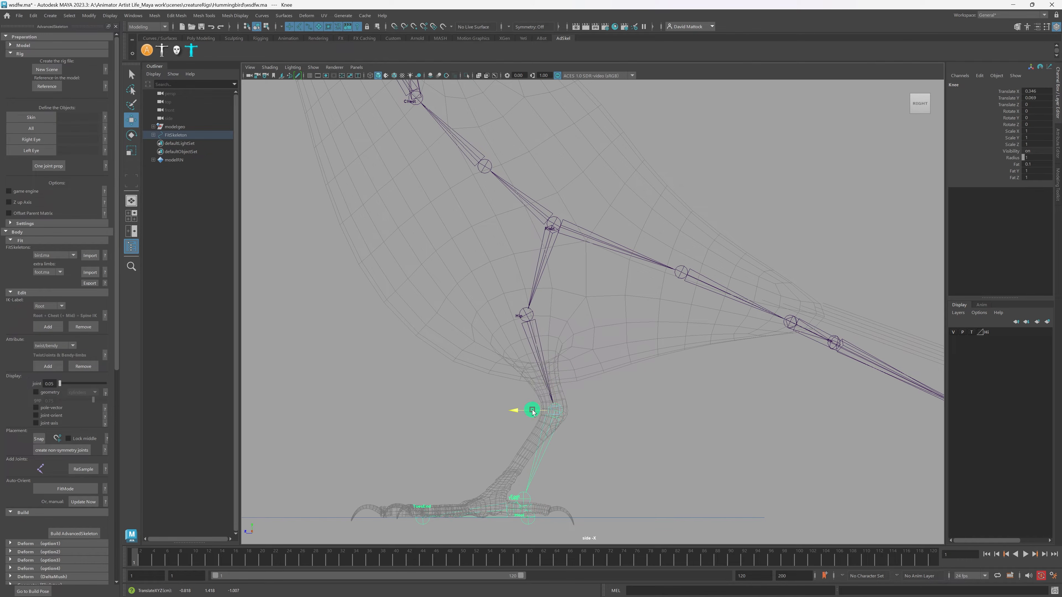
Move the Ankle joint with the foot joints forward to the base of the leg, to about Translate X 0.37 and Translate Y 0.10.
left_click(525, 499)
middle_click_drag(550, 504, 588, 413, "alt")
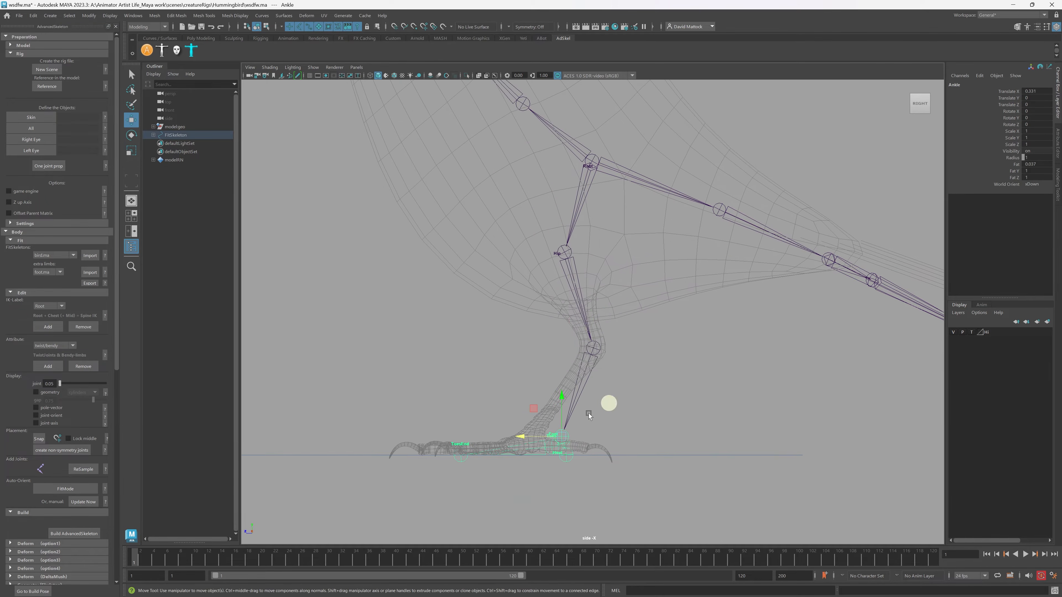
right_click_drag(588, 413, 584, 457, "alt")
left_click_drag(519, 467, 482, 462)
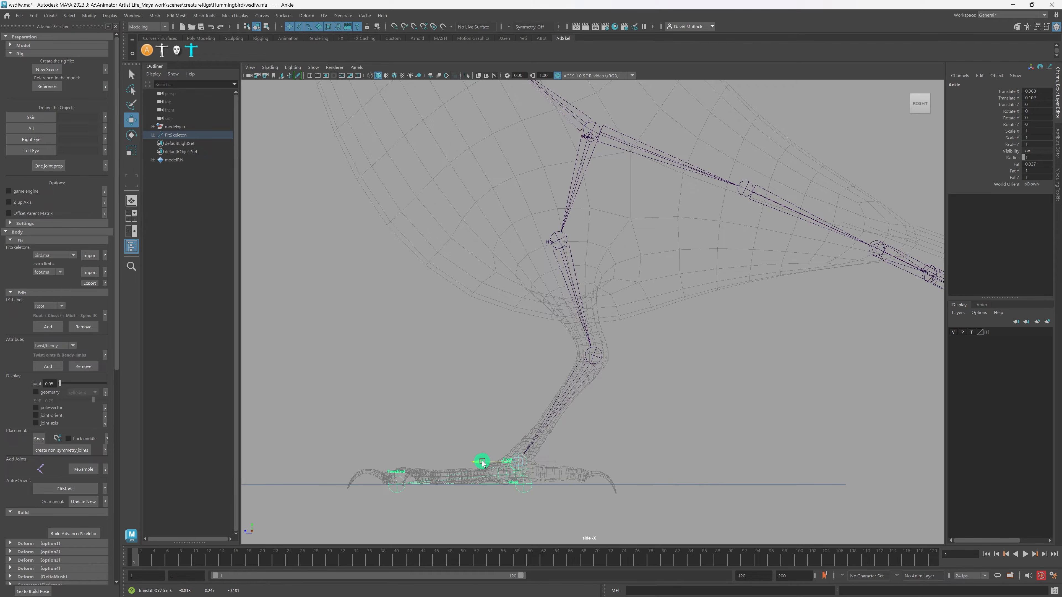
Move the Heel joint backward along the ground to the tip of the rear claw.
left_click(529, 488)
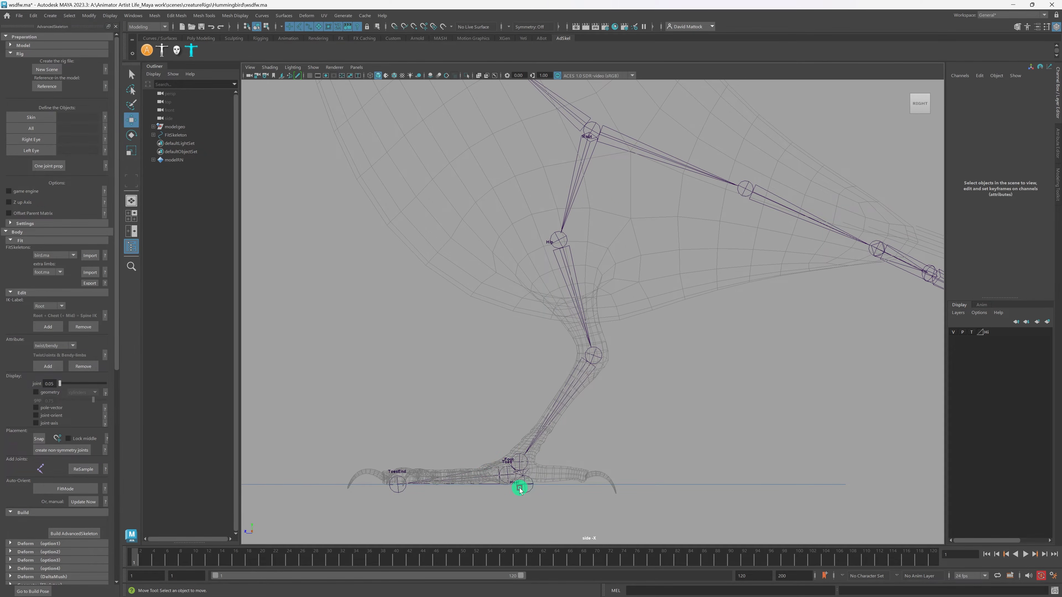
right_click_drag(562, 507, 628, 509, "alt")
middle_click_drag(616, 477, 625, 370, "alt")
right_click_drag(548, 427, 536, 457, "alt")
middle_click_drag(532, 477, 531, 482, "alt")
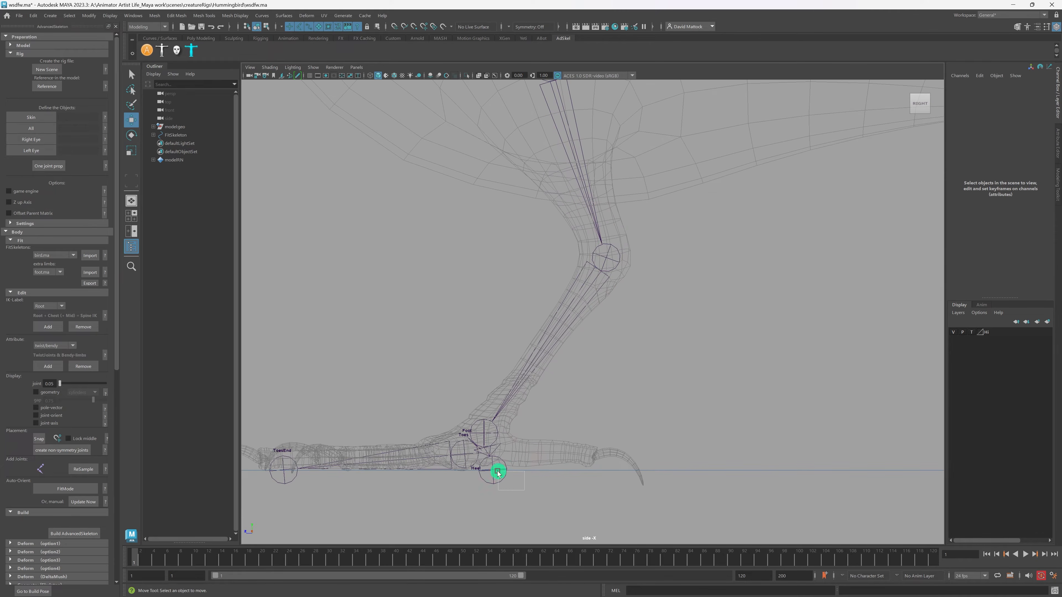
left_click_drag(497, 473, 600, 466)
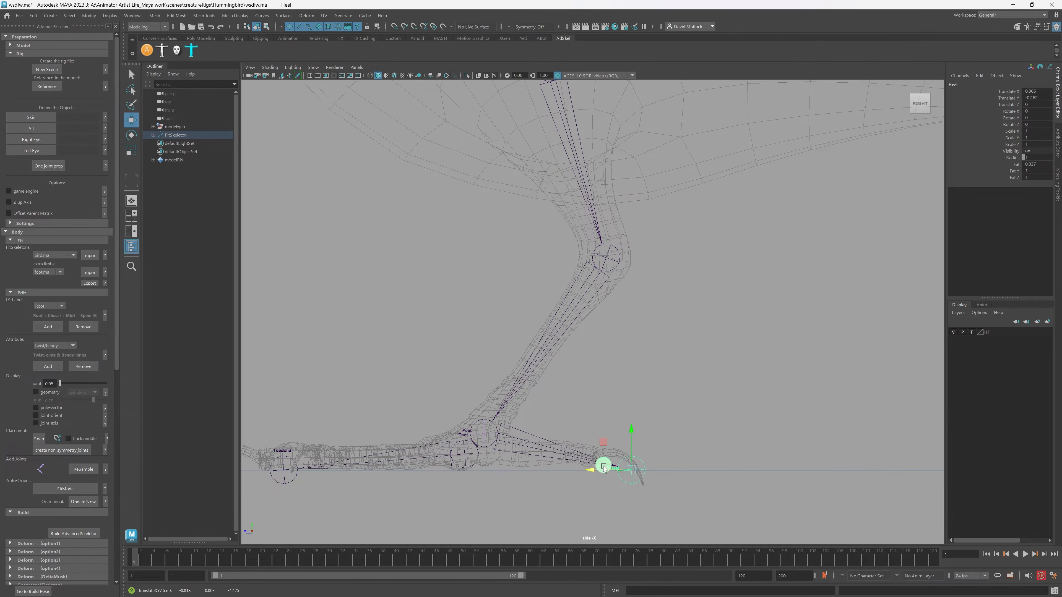
Move the Tail2 joint and its children up and back at the tail base, to about Translate X 0.44 and Translate Y -0.08.
right_click_drag(720, 398, 662, 391, "alt")
middle_click_drag(662, 380, 662, 410, "alt")
middle_click_drag(692, 302, 672, 408, "alt")
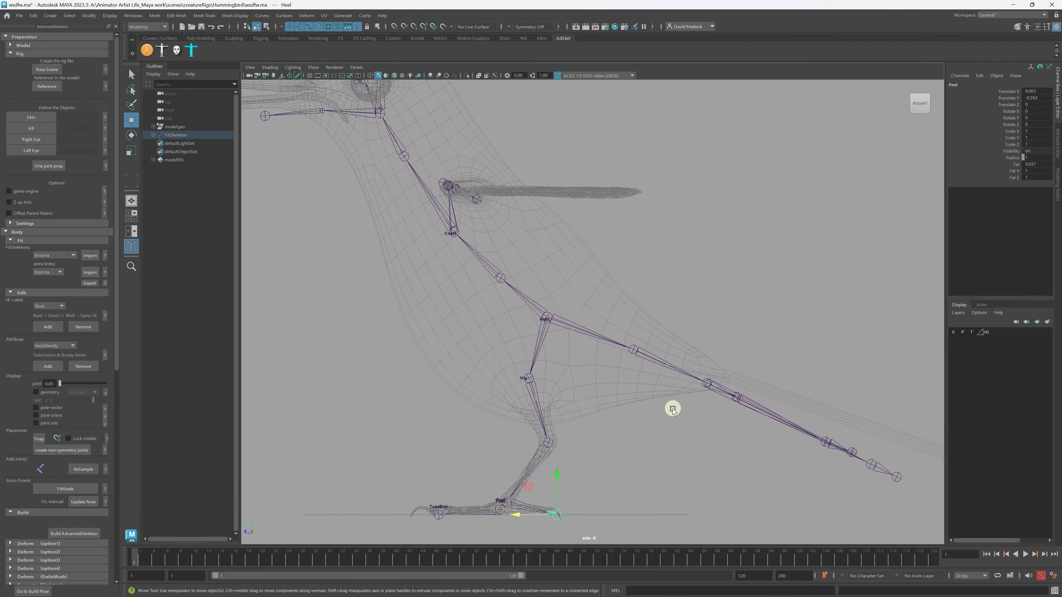
left_click(708, 383)
left_click_drag(706, 385, 715, 375)
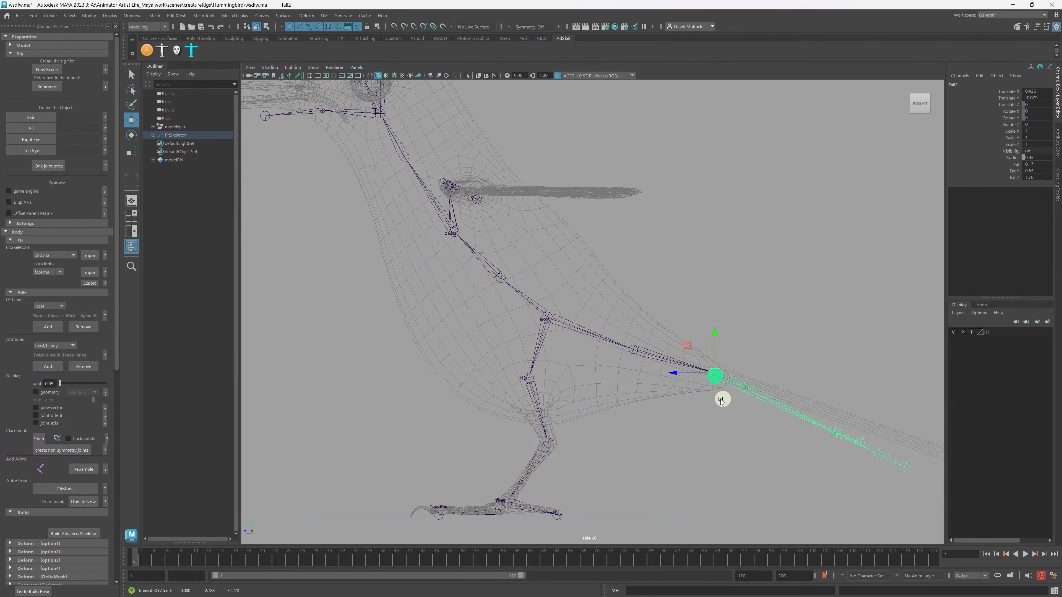
Rotate the Tail2 joint to about Rotate Z -7.27 so the rest of the tail chain follows the tail feathers.
middle_click_drag(719, 402, 554, 369, "alt")
right_click_drag(519, 379, 556, 387, "alt")
key("e")
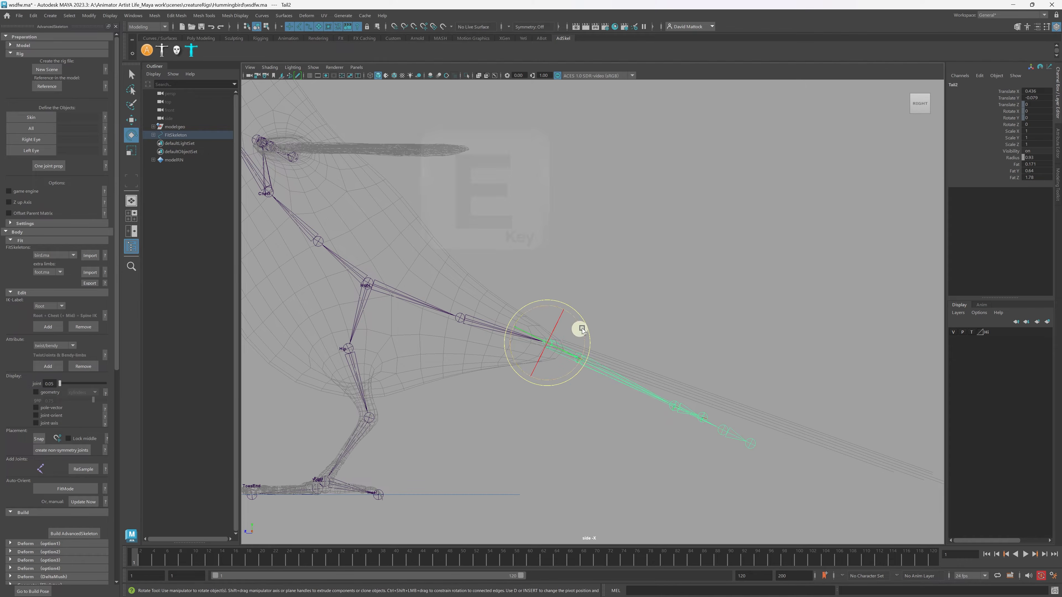
left_click_drag(576, 336, 580, 325)
middle_click_drag(716, 408, 562, 355, "alt")
right_click_drag(562, 354, 584, 354, "alt")
middle_click_drag(436, 327, 627, 372, "alt")
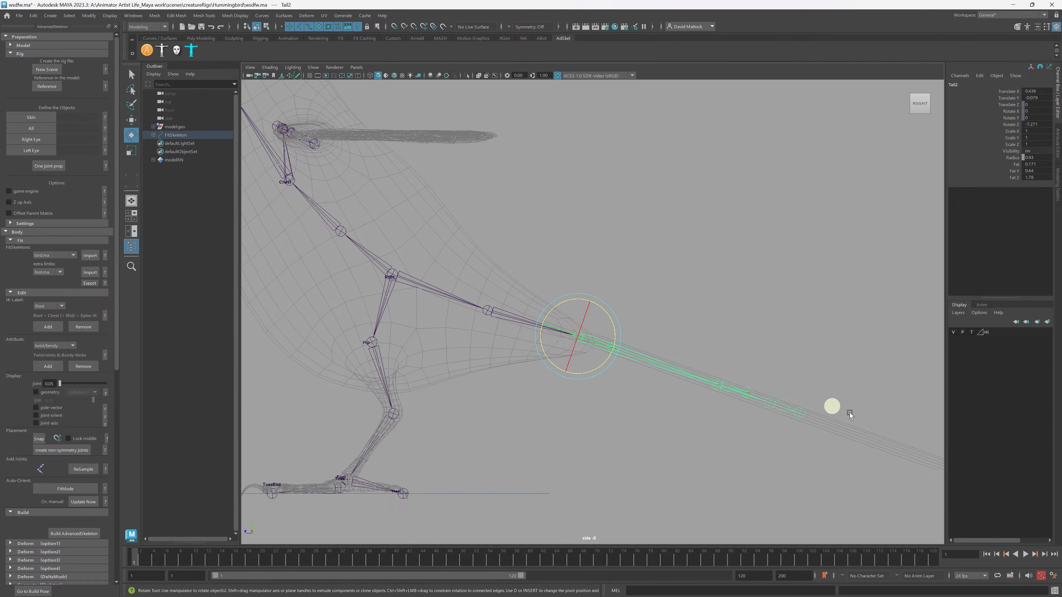
Examine how the head, spine, leg and tail joints fit the hummingbird mesh in the side view.
middle_click_drag(609, 325, 751, 373, "alt")
middle_click_drag(576, 286, 623, 332, "alt")
middle_click_drag(448, 278, 627, 413, "alt")
right_click_drag(668, 414, 610, 392, "alt")
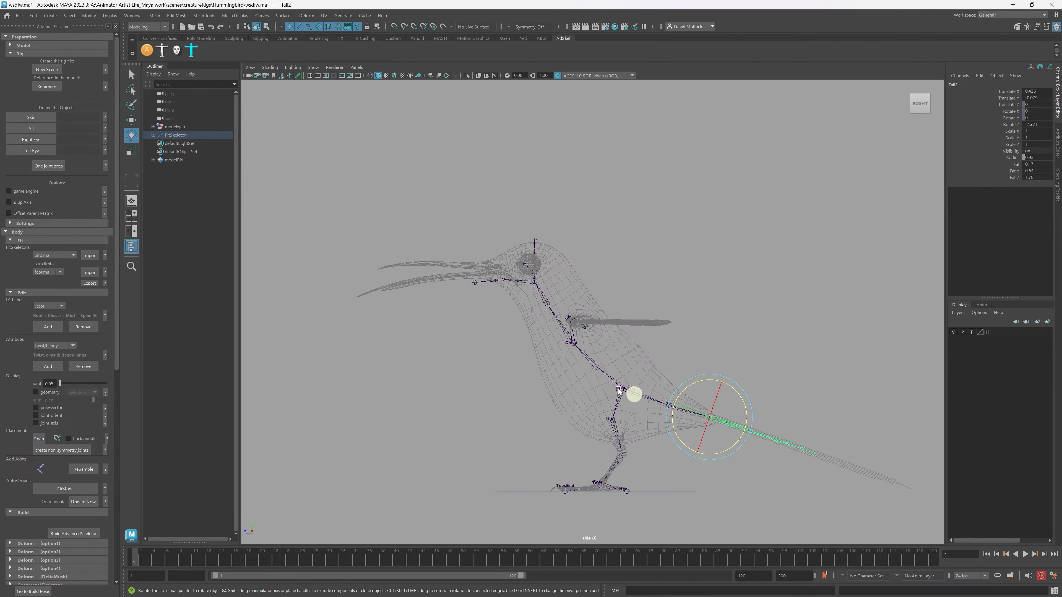
middle_click_drag(618, 389, 522, 327, "alt")
right_click_drag(463, 330, 534, 363, "alt")
middle_click_drag(534, 362, 564, 357, "alt")
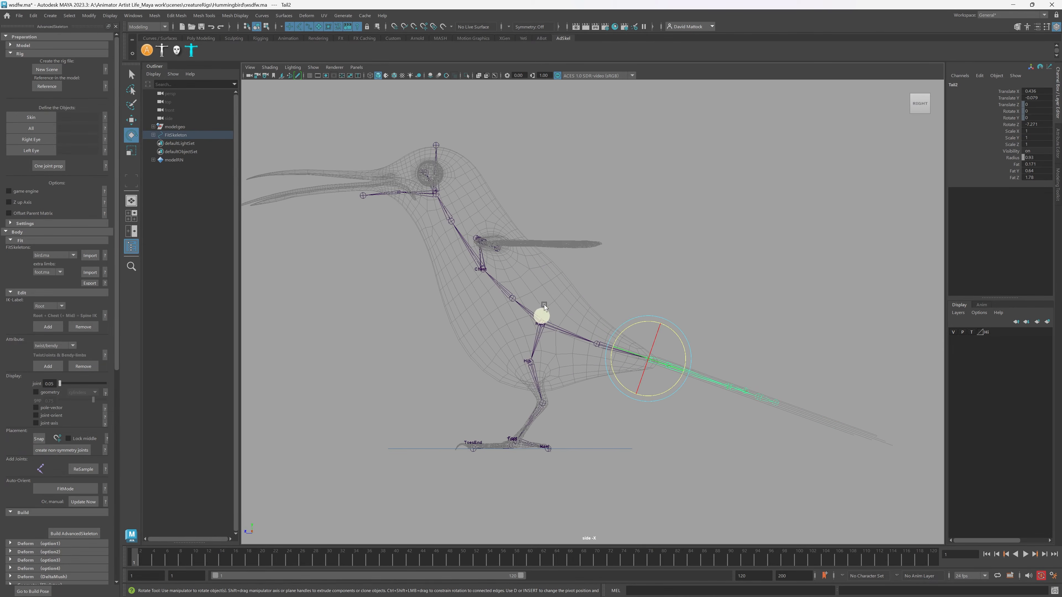
right_click_drag(485, 308, 588, 344, "alt")
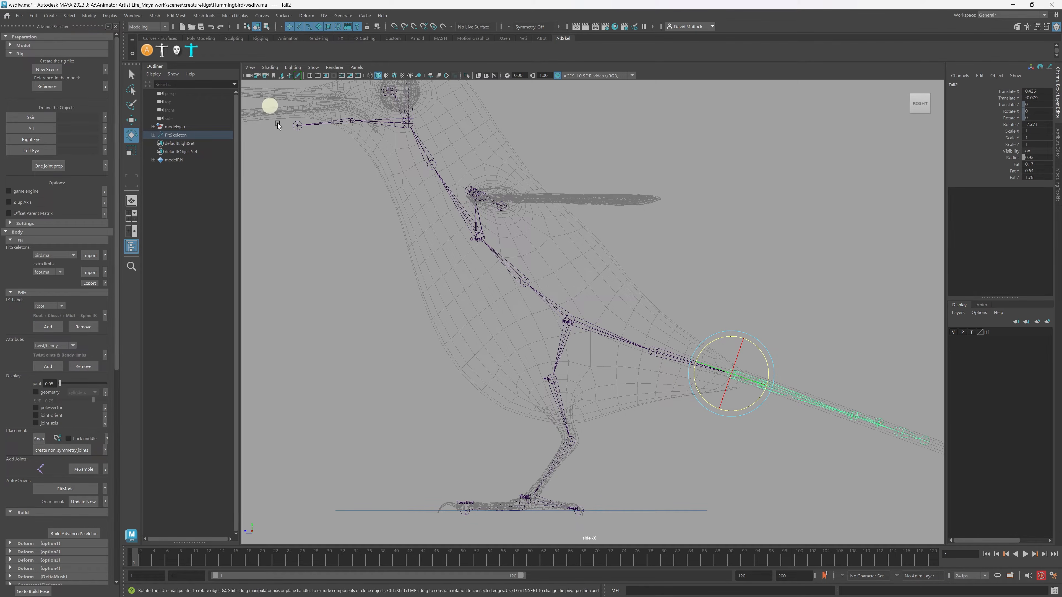
Switch to the Rigging menu set and open the Skeleton commands.
left_click(143, 28)
left_click(136, 45)
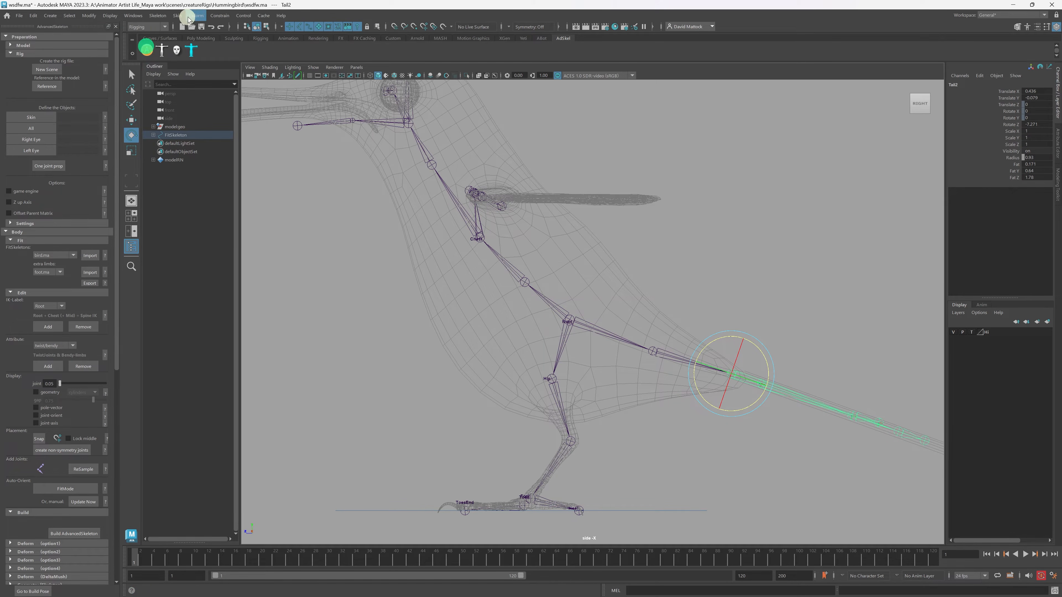
left_click(157, 15)
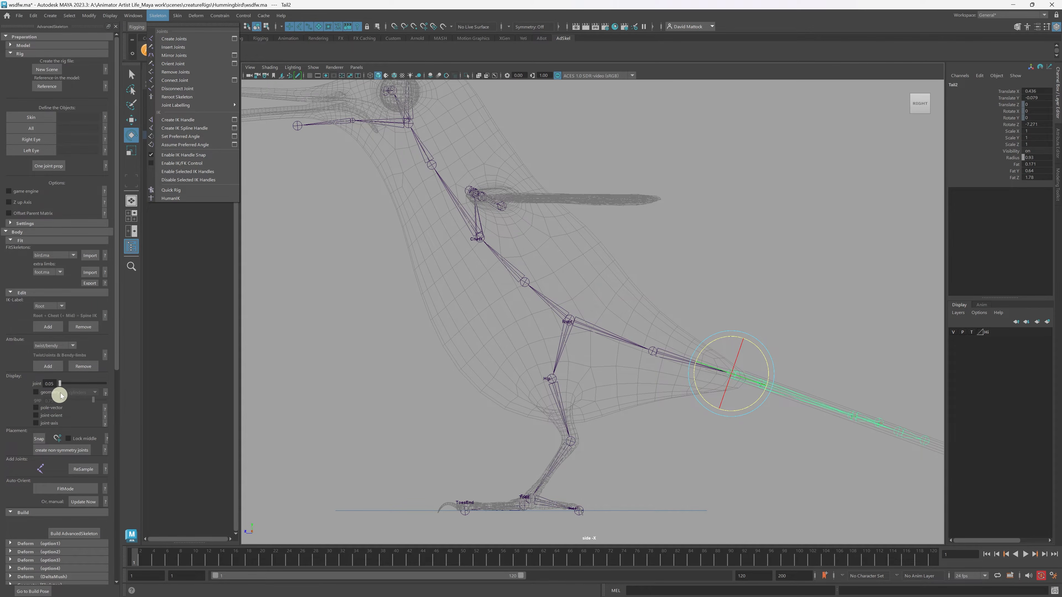
Try a joint display size of 0.10 on the fit skeleton and restore it to 0.05.
left_click_drag(61, 386, 60, 387)
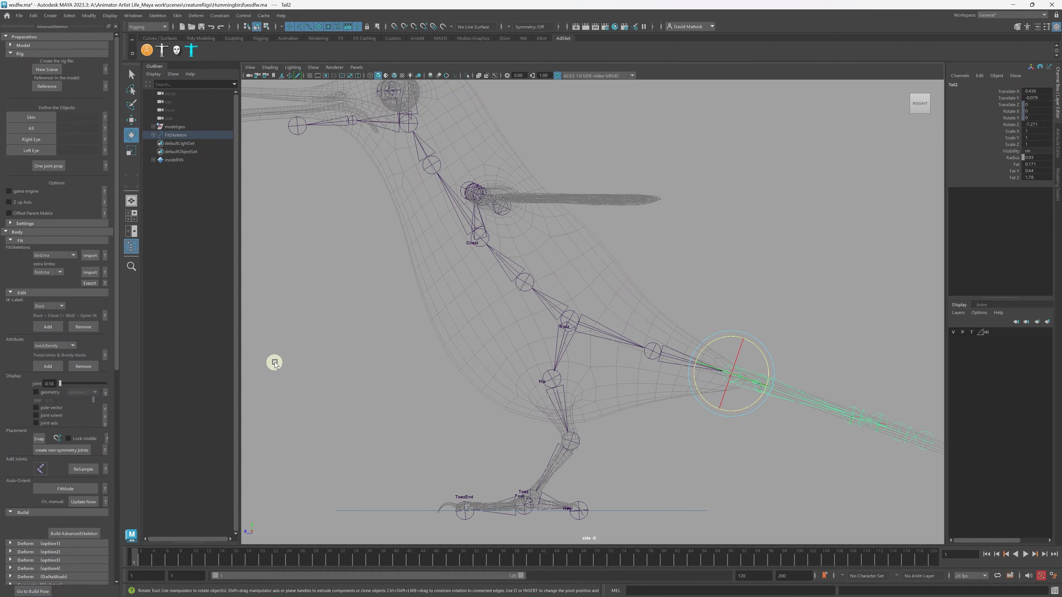
left_click(48, 383)
key("Return")
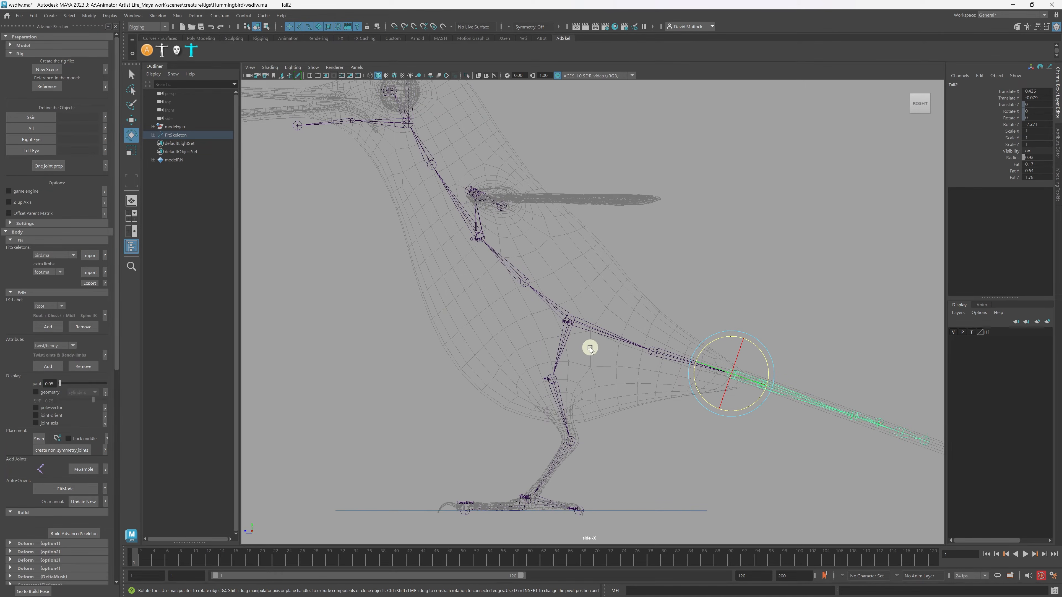
Check the whole fitted skeleton against the body from head to feet in the side view.
scroll(577, 337, "down", 5)
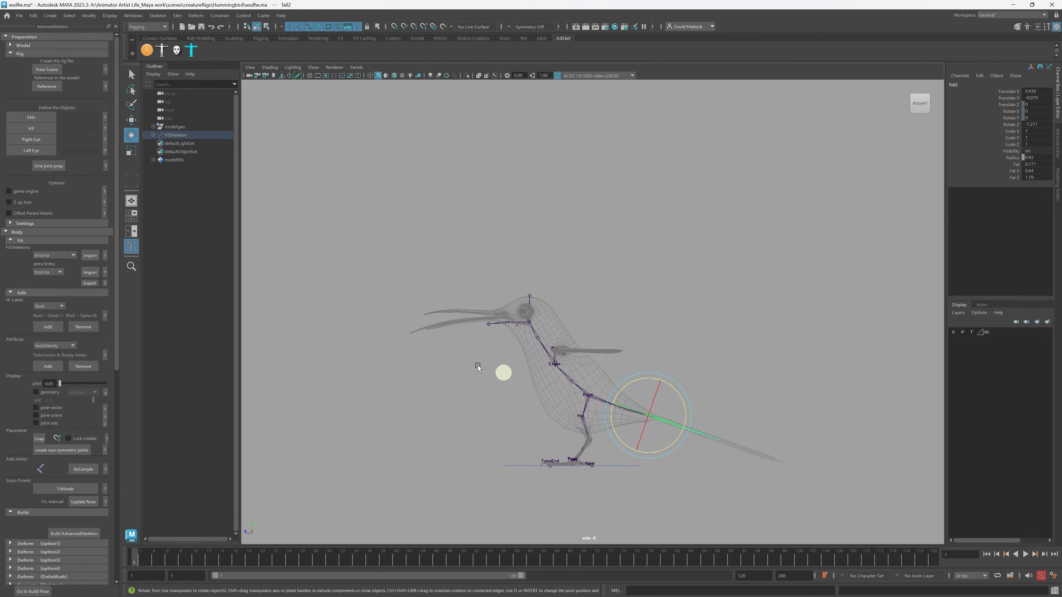
right_click_drag(448, 344, 554, 358, "alt")
middle_click_drag(555, 358, 513, 242, "alt")
right_click_drag(404, 282, 601, 272, "alt")
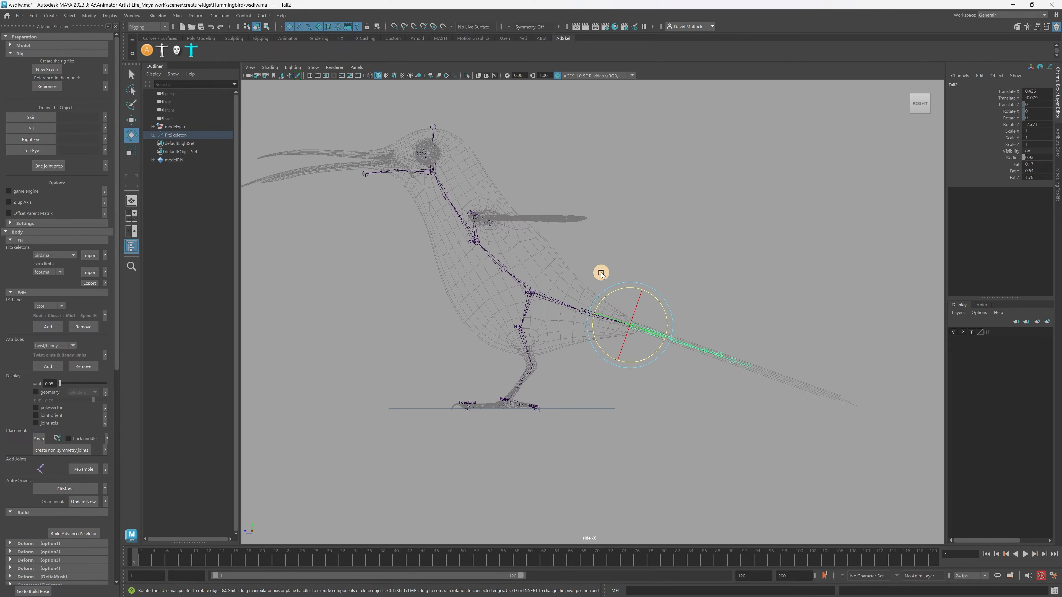
middle_click_drag(478, 272, 527, 320, "alt")
right_click_drag(475, 330, 672, 342, "alt")
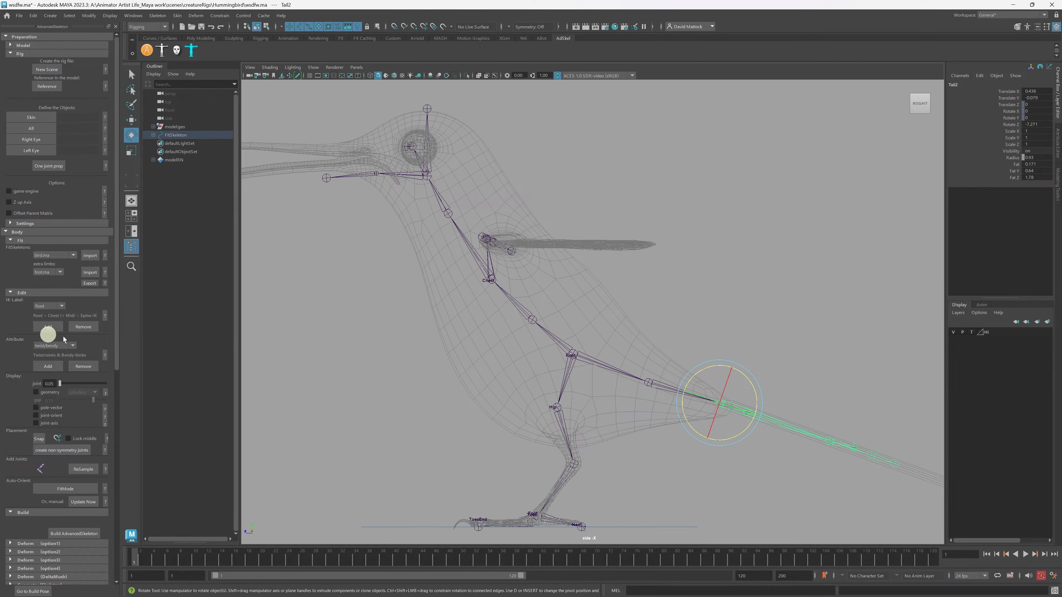
right_click_drag(566, 350, 619, 353, "alt")
middle_click_drag(588, 337, 553, 313, "alt")
mouse_move(505, 364)
middle_mouse_down("alt")
mouse_move(531, 396)
mouse_move(519, 349)
middle_mouse_up("alt")
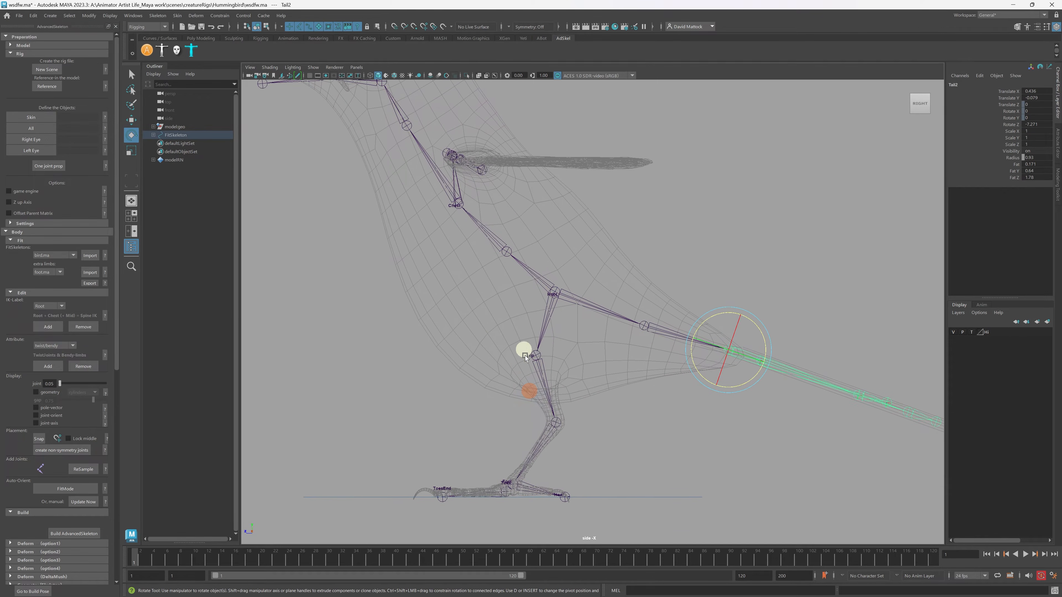
Switch to the perspective view and inspect the skeleton inside the hummingbird mesh from an angle.
key("space")
key("space")
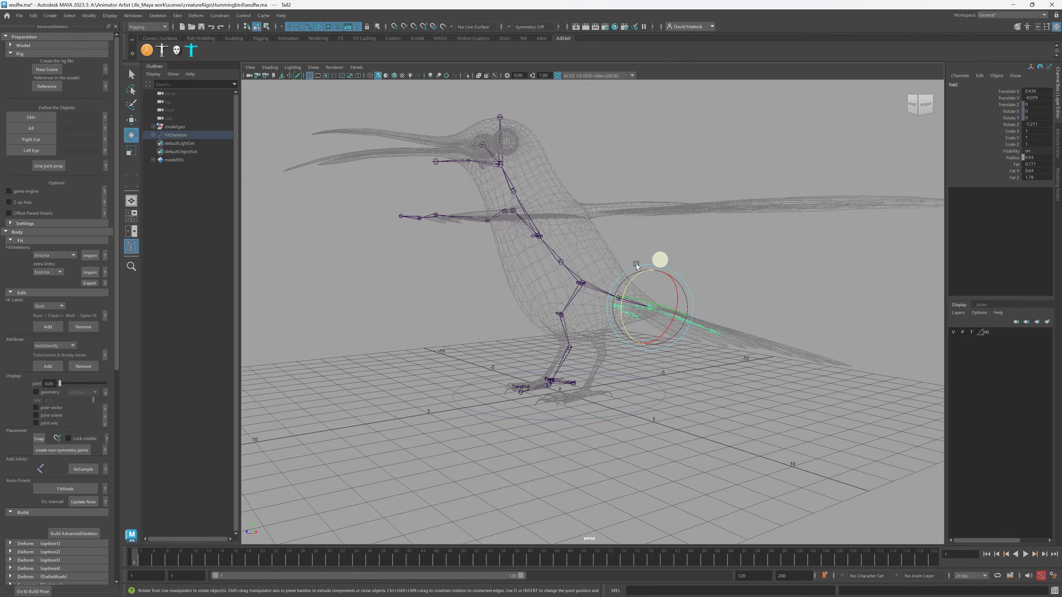
mouse_move(662, 267)
left_mouse_down("alt")
mouse_move(648, 274)
mouse_move(713, 276)
mouse_move(680, 301)
mouse_move(588, 296)
mouse_move(605, 269)
mouse_move(635, 291)
mouse_move(633, 268)
mouse_move(621, 273)
mouse_move(651, 268)
mouse_move(612, 279)
mouse_move(584, 252)
mouse_move(644, 271)
left_mouse_up("alt")
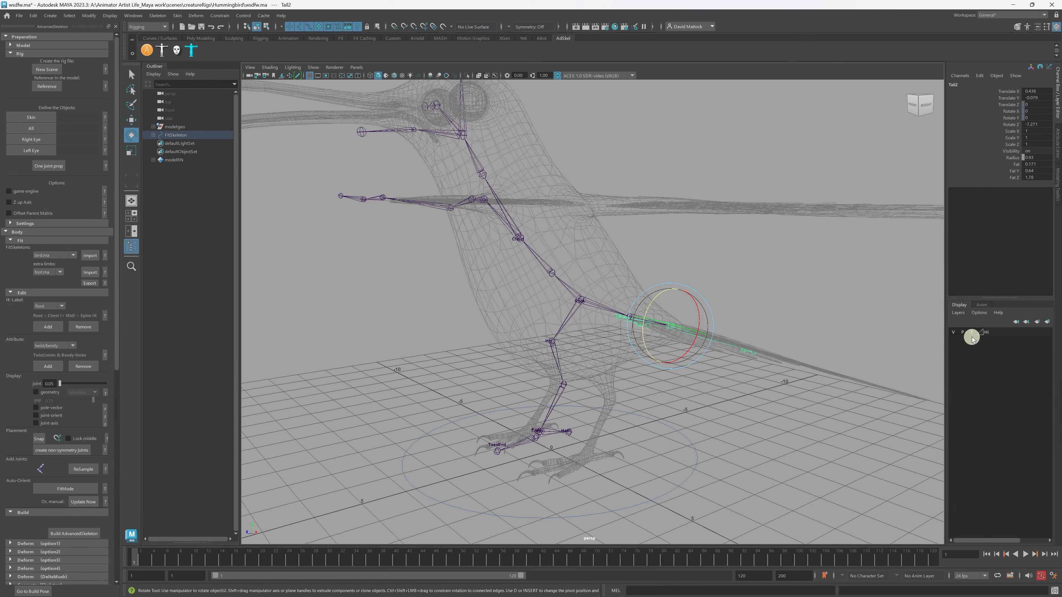
Set the model's display layer to reference mode, turn on X-ray joints in the perspective view, and deselect the tail joint.
mouse_move(536, 286)
left_mouse_down("alt")
mouse_move(495, 289)
mouse_move(542, 285)
left_mouse_up("alt")
right_click_drag(543, 284, 662, 296, "alt")
right_click_drag(851, 302, 794, 297, "alt")
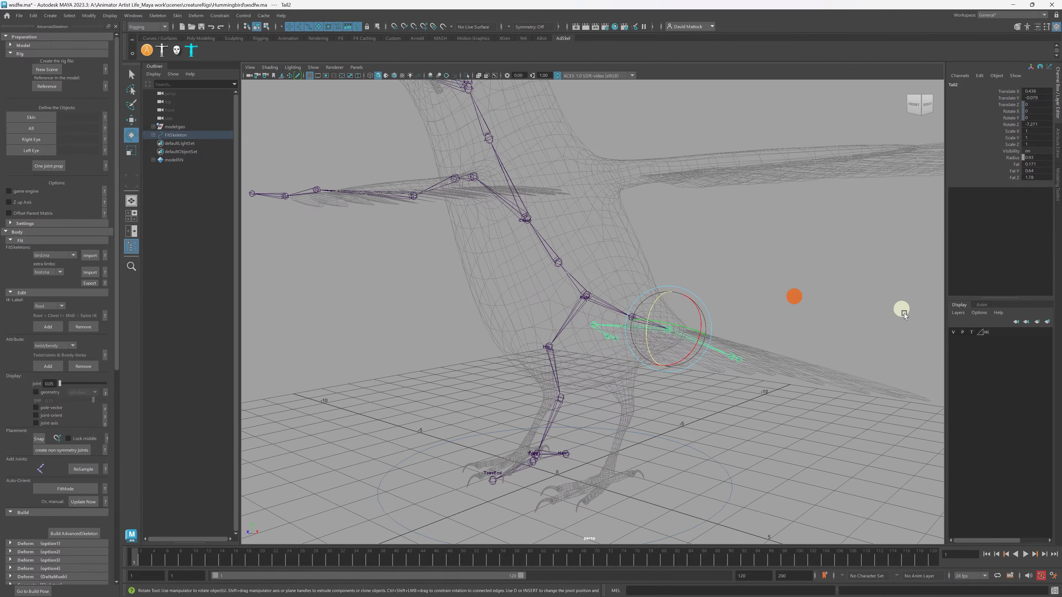
left_click(972, 333)
right_click_drag(687, 249, 605, 258, "alt")
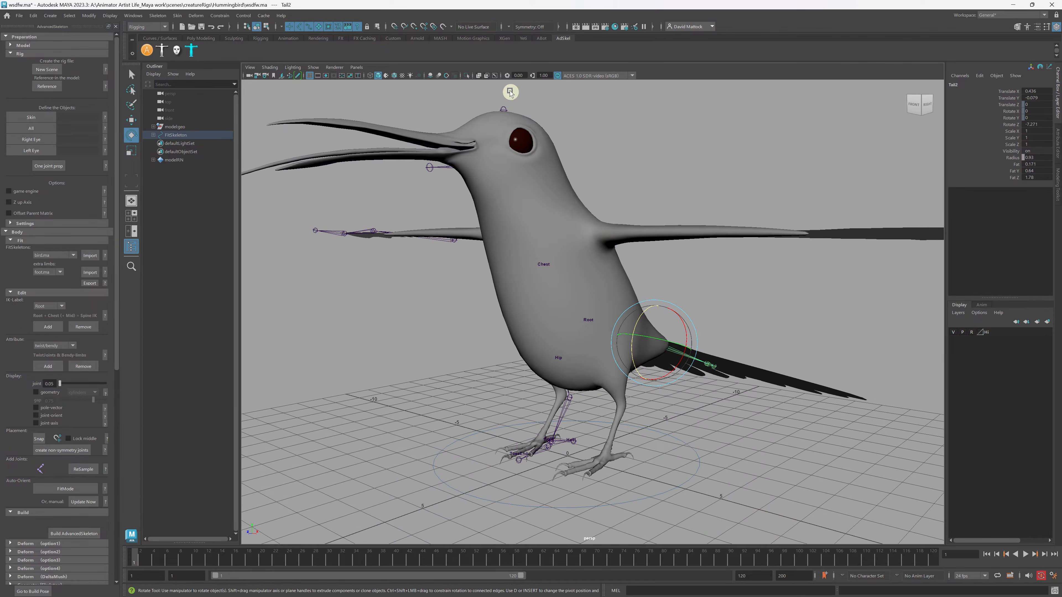
left_click(494, 75)
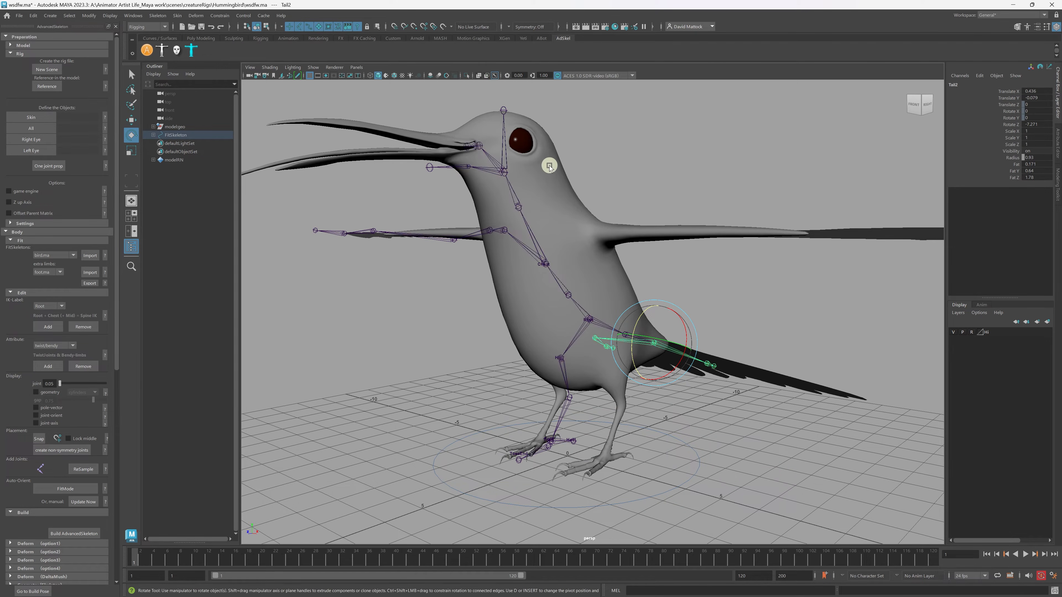
left_click_drag(549, 165, 543, 241, "alt")
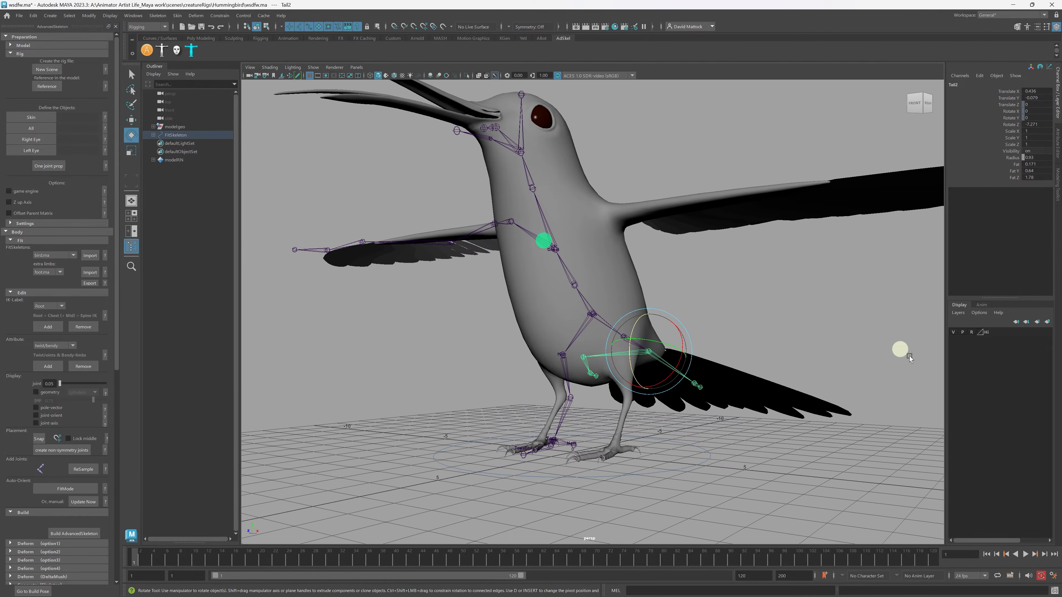
left_click(683, 280)
left_click(617, 267)
left_click_drag(615, 264, 633, 278, "alt")
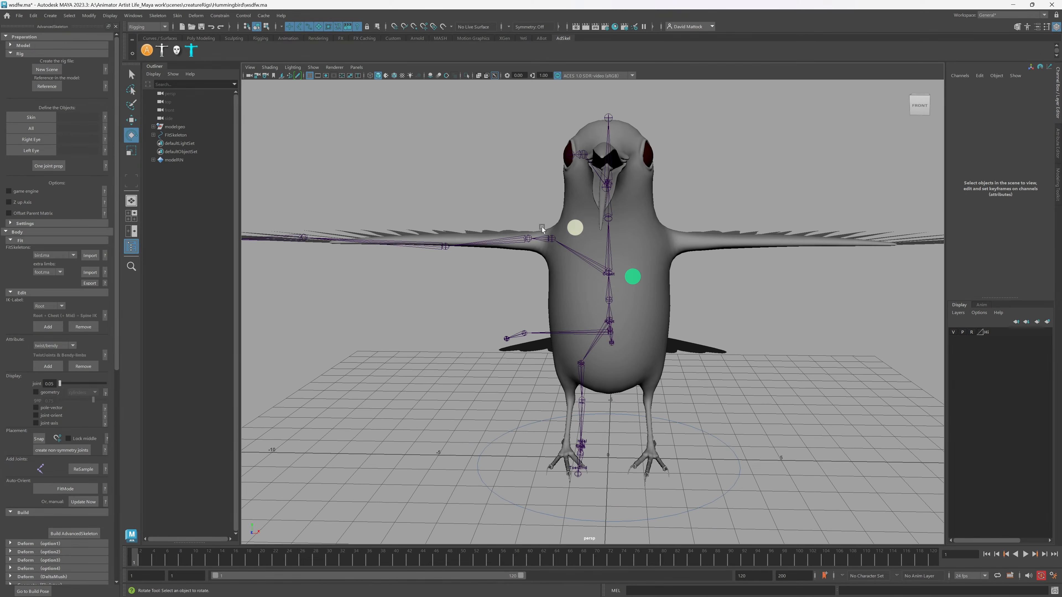
Turn on X-ray joints in the side view and frame the whole bird.
key("space")
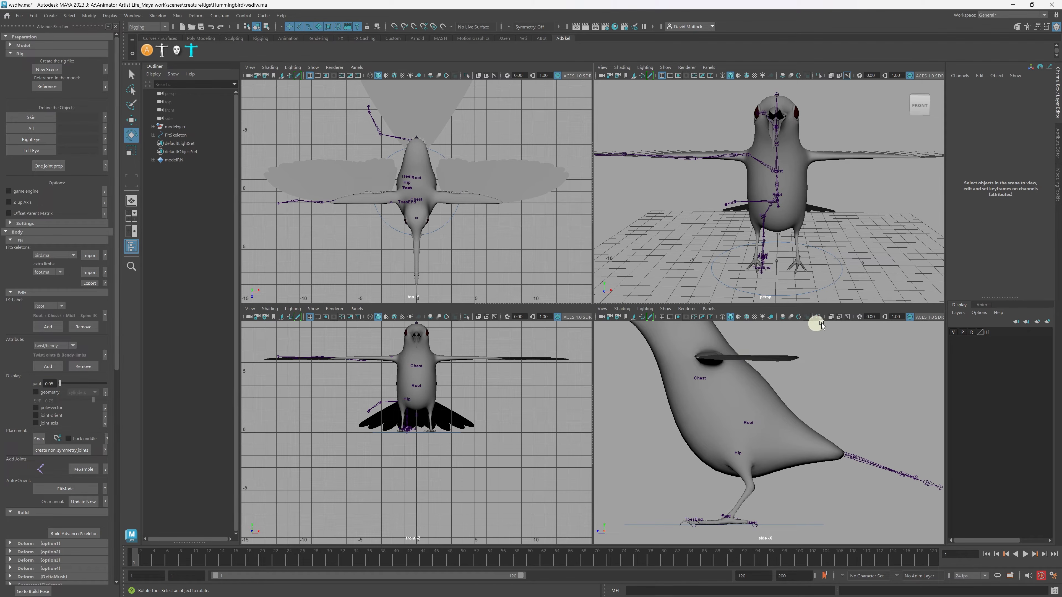
key("space")
middle_click_drag(697, 369, 776, 481, "alt")
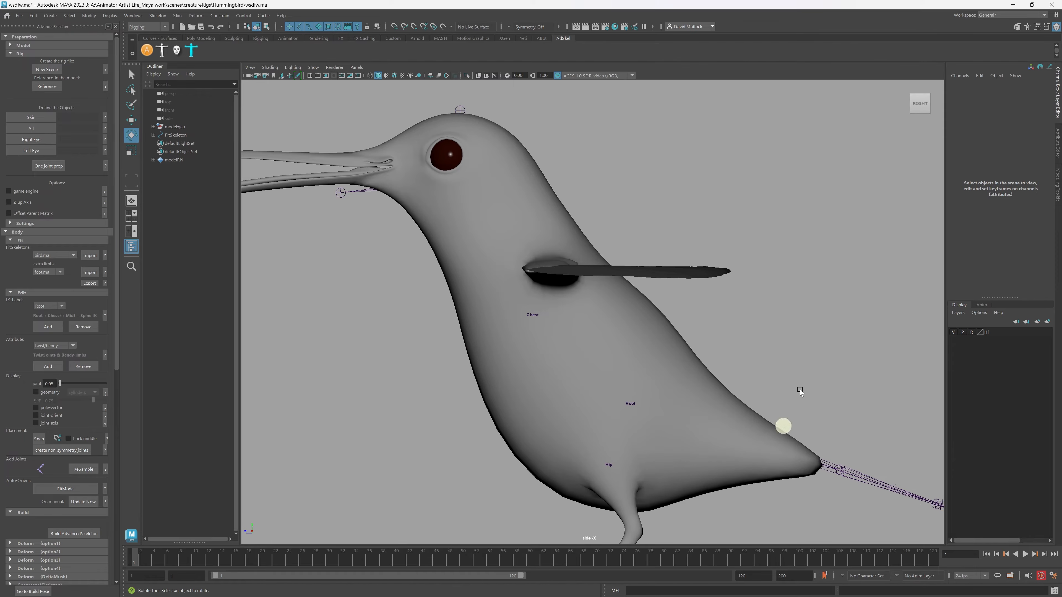
left_click(496, 75)
left_click(580, 310, "alt")
right_click_drag(646, 310, 780, 329, "alt")
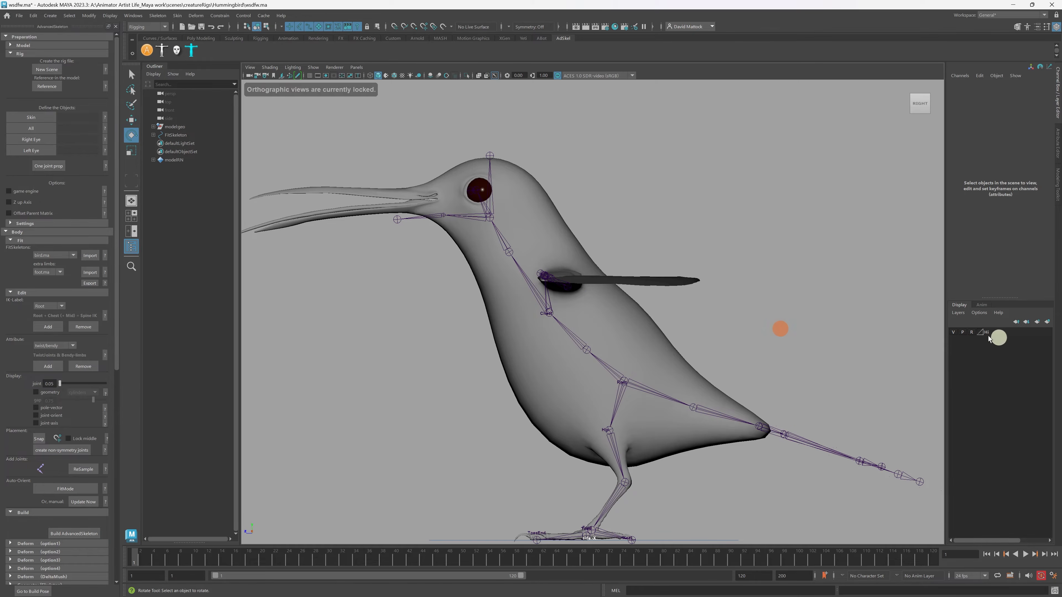
Compare the side view with the layer templated and in wireframe, then return it to shaded reference display.
left_click(971, 332)
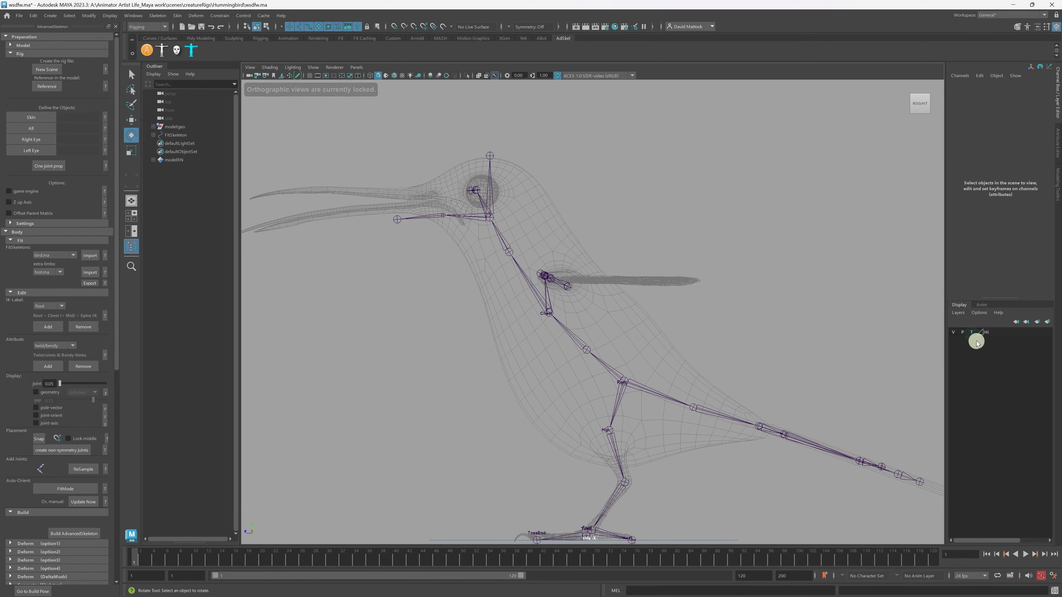
left_click(972, 333)
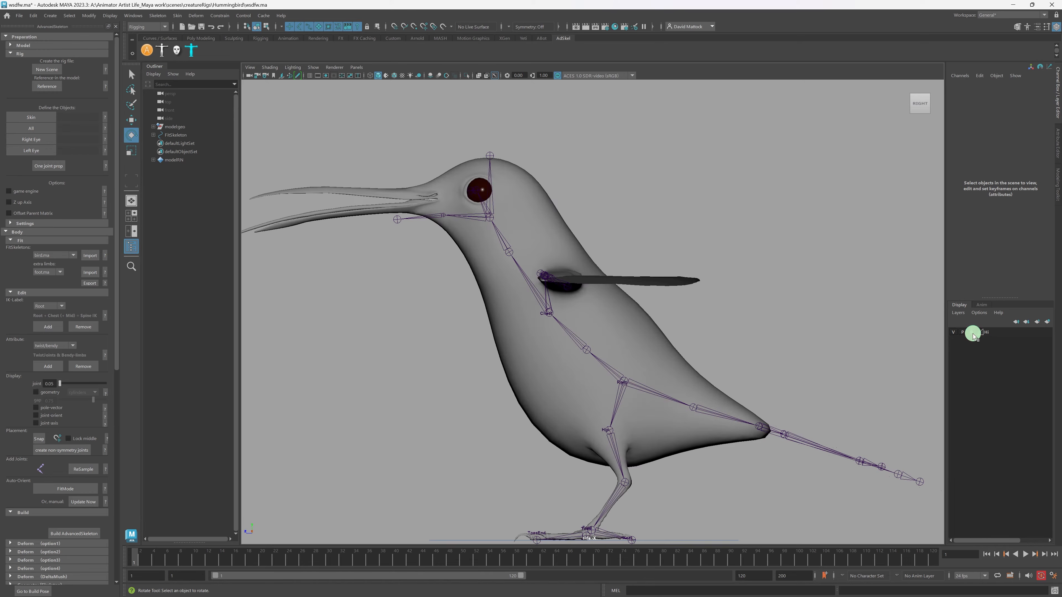
scroll(652, 309, "down", 5)
key("4")
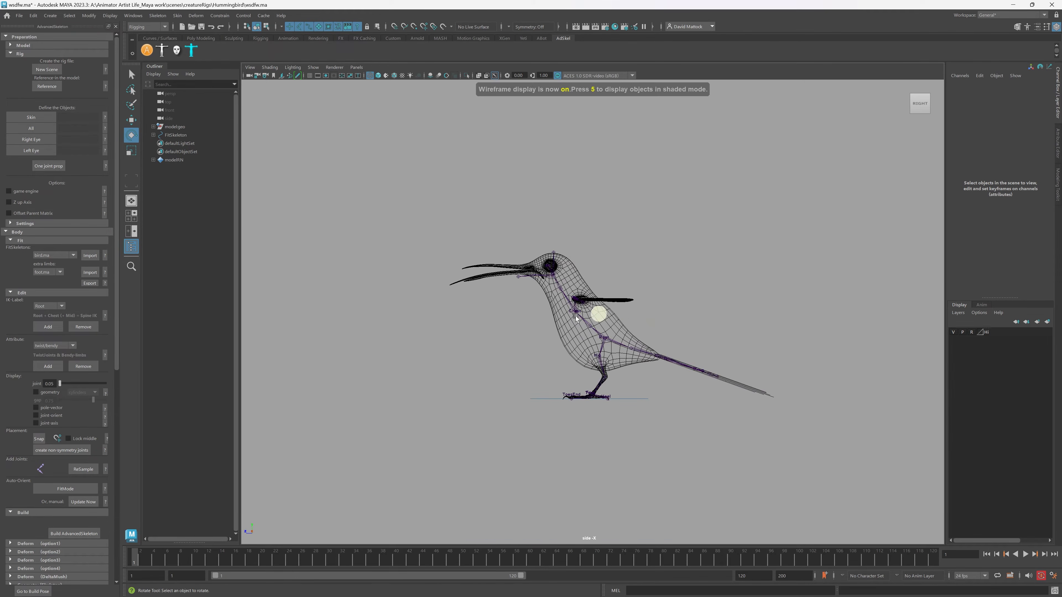
scroll(576, 315, "up", 5)
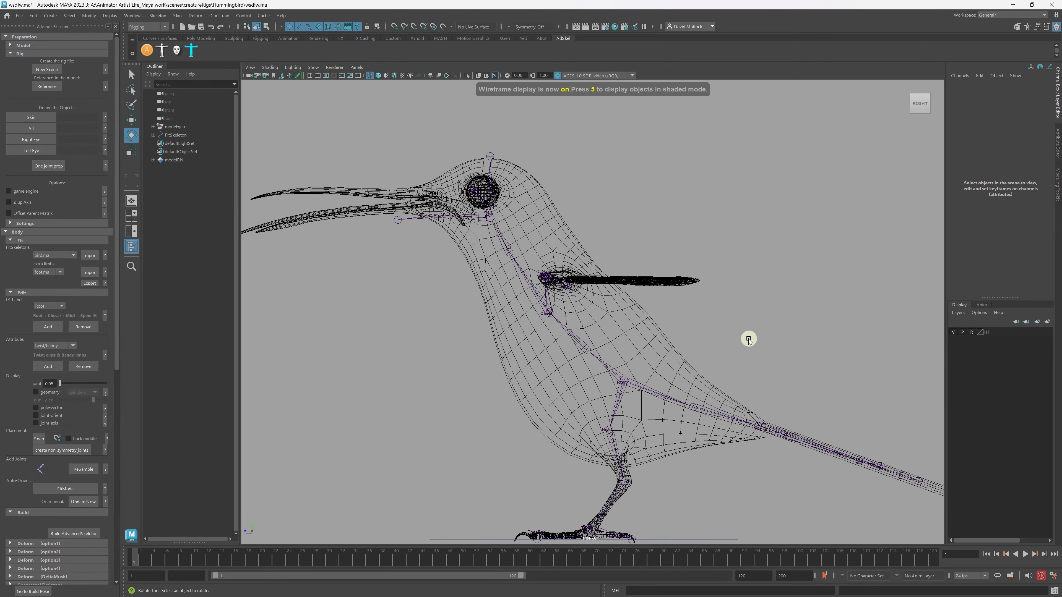
key("5")
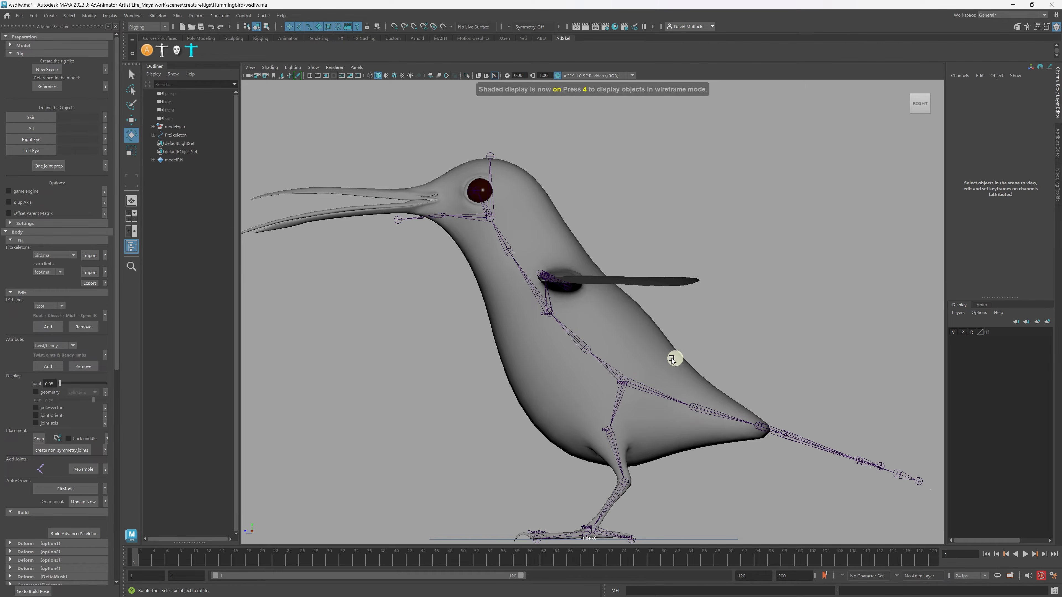
Select the fit skeleton's Hip joint in the perspective view.
key("space")
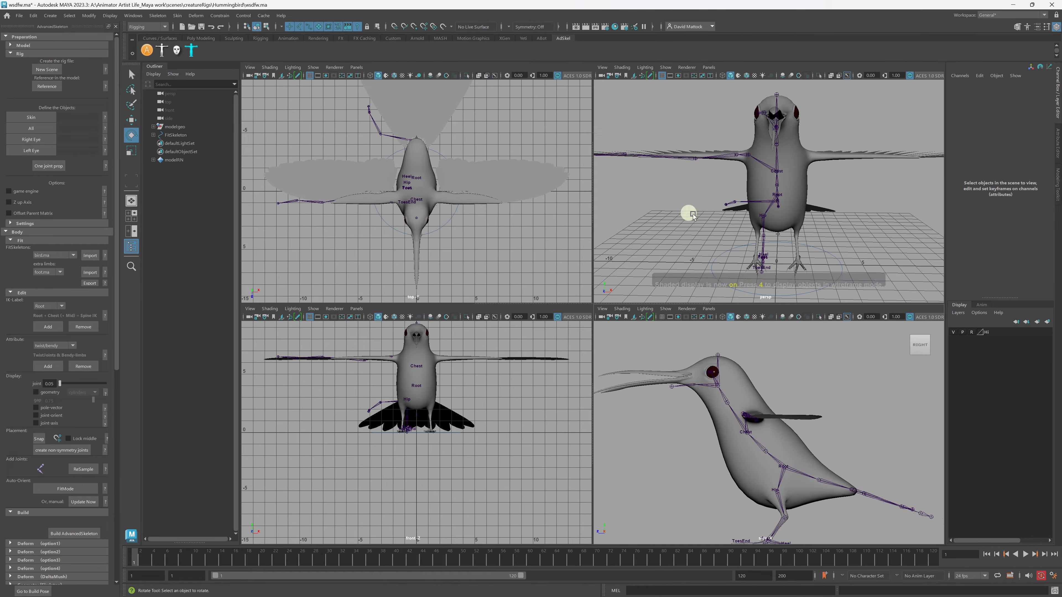
left_click_drag(685, 206, 694, 202, "alt")
key("space")
left_click_drag(643, 241, 671, 236, "alt")
scroll(522, 336, "up", 3)
middle_click_drag(637, 420, 637, 359, "alt")
left_click_drag(634, 299, 614, 310, "alt")
left_click_drag(575, 353, 592, 340, "alt")
left_click(592, 339)
left_click_drag(766, 393, 706, 396, "alt")
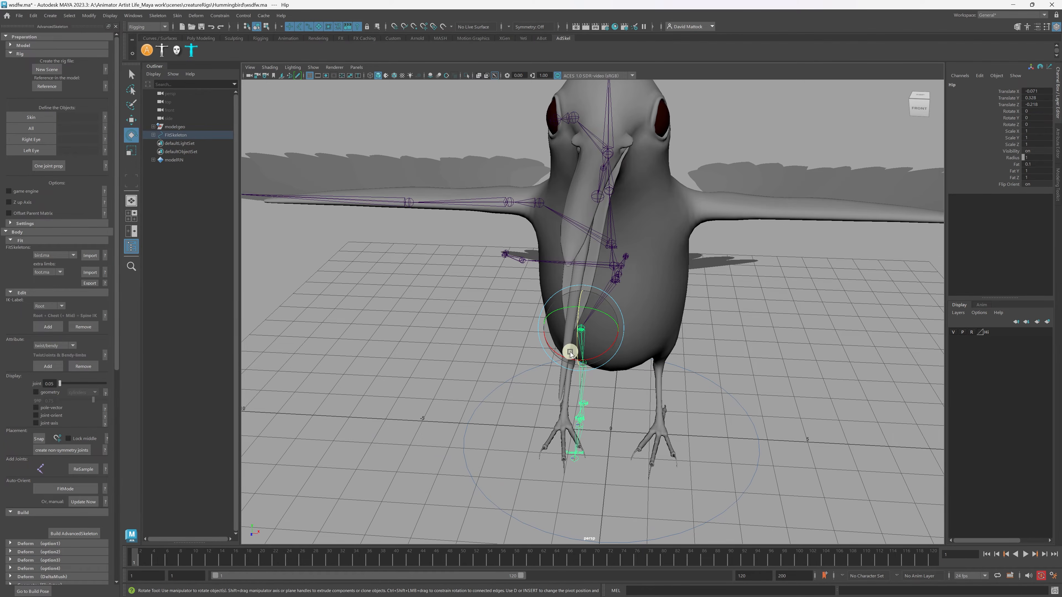
Hide the grid in the front view and frame the bird there.
key("space")
scroll(413, 438, "up", 5)
middle_click_drag(370, 397, 399, 457, "alt")
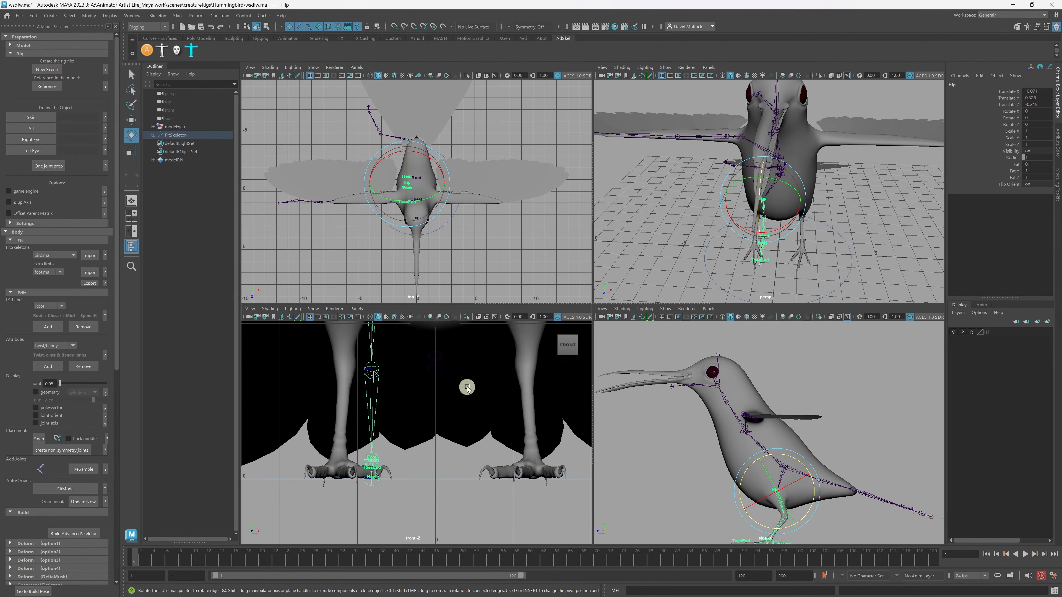
key("space")
right_click_drag(468, 387, 414, 276, "alt")
middle_click_drag(414, 276, 383, 365, "alt")
right_click_drag(561, 324, 633, 320, "alt")
middle_click_drag(495, 359, 475, 300, "alt")
left_click(310, 77)
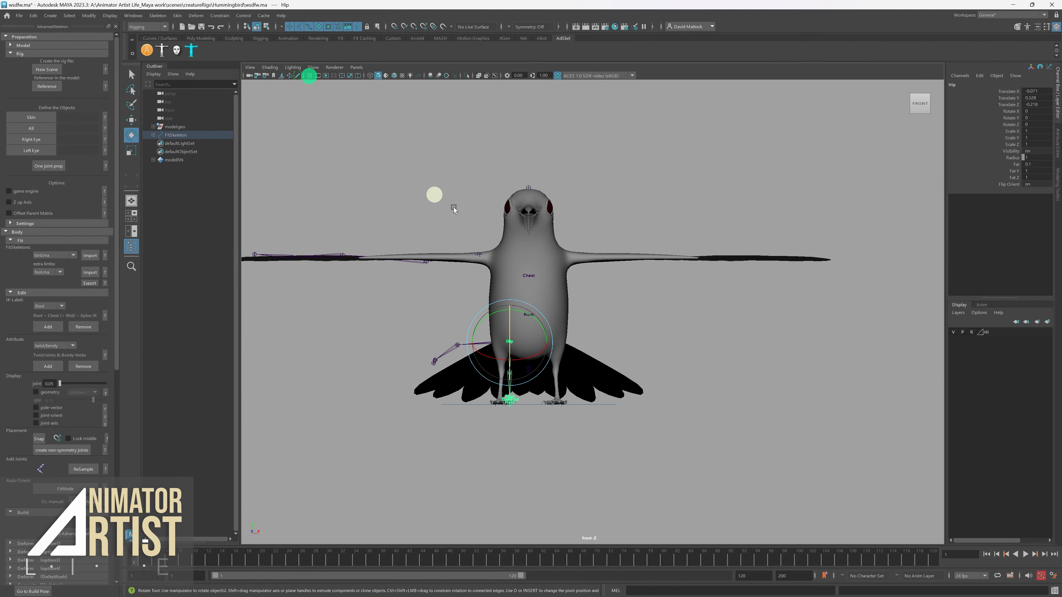
Move the Hip joint outward in the front view to about -0.32 Translate Z, centred on the leg, and turn on X-ray joints.
right_click_drag(433, 293, 503, 323, "alt")
middle_click_drag(458, 368, 514, 320, "alt")
right_click_drag(458, 274, 723, 268, "alt")
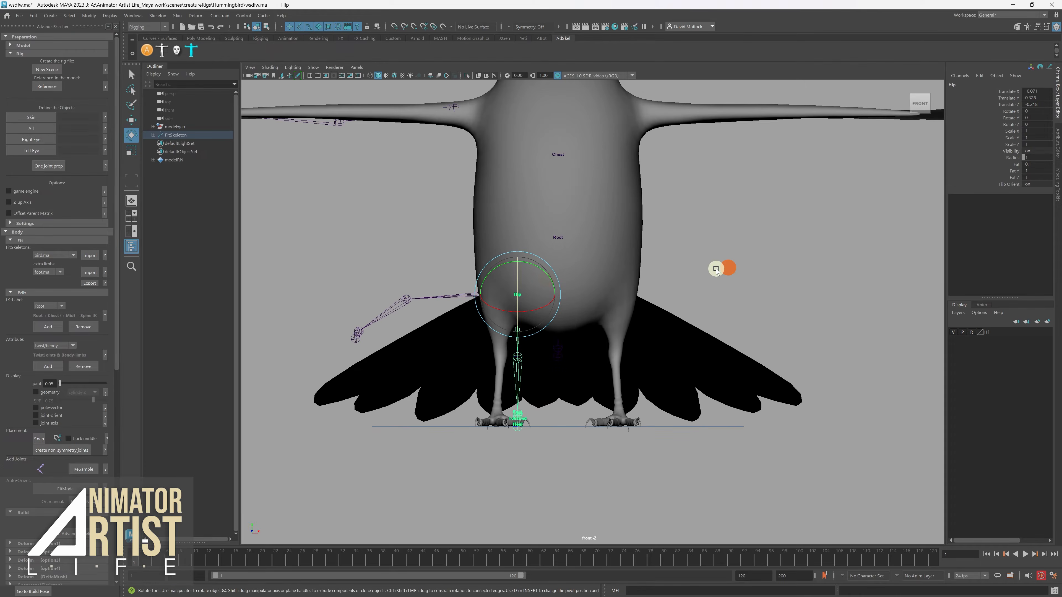
key("4")
key("5")
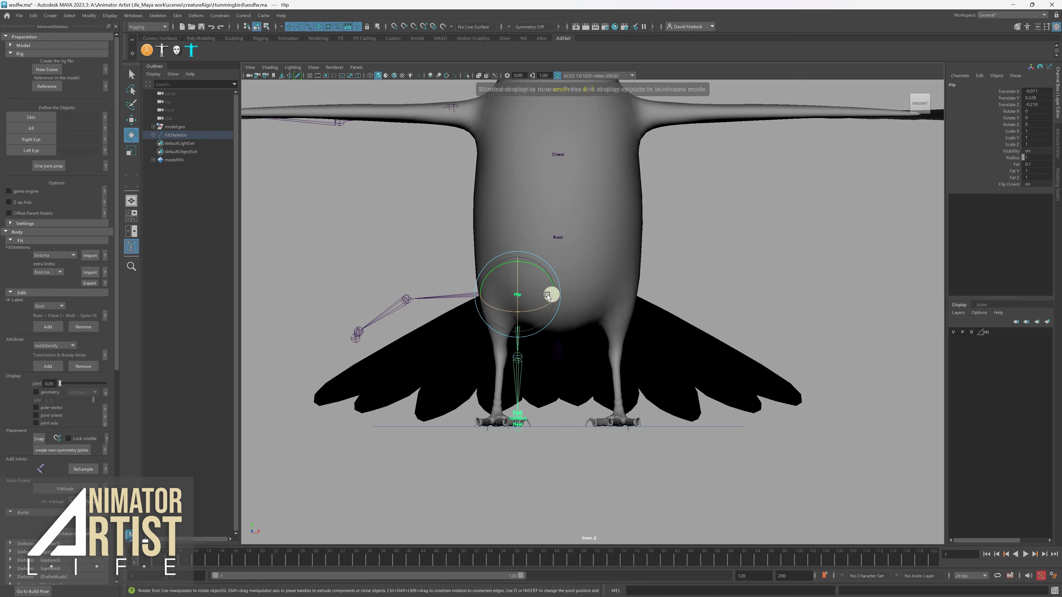
key("w")
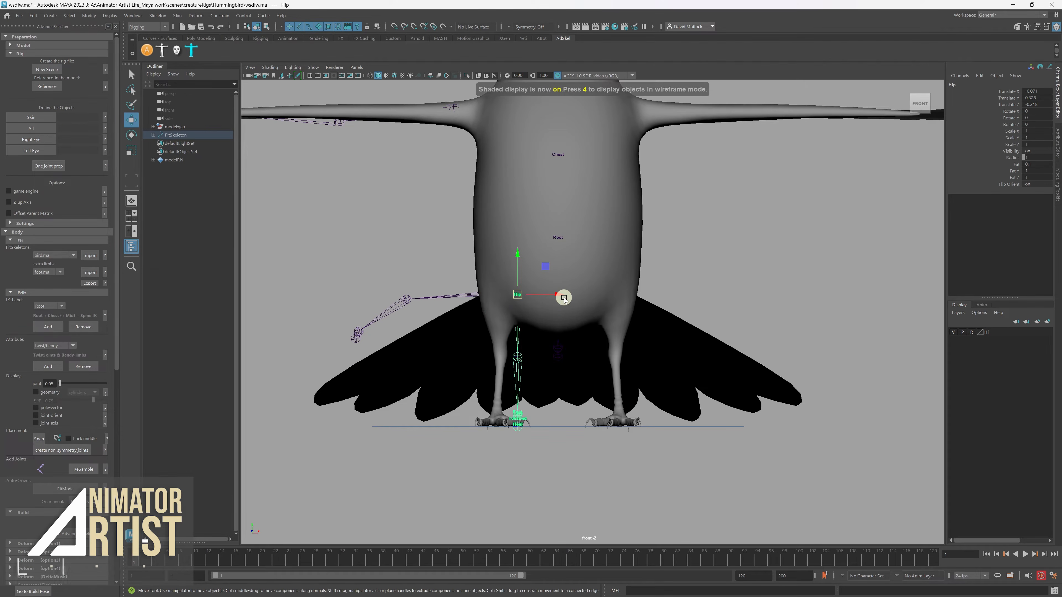
left_click_drag(563, 299, 541, 295)
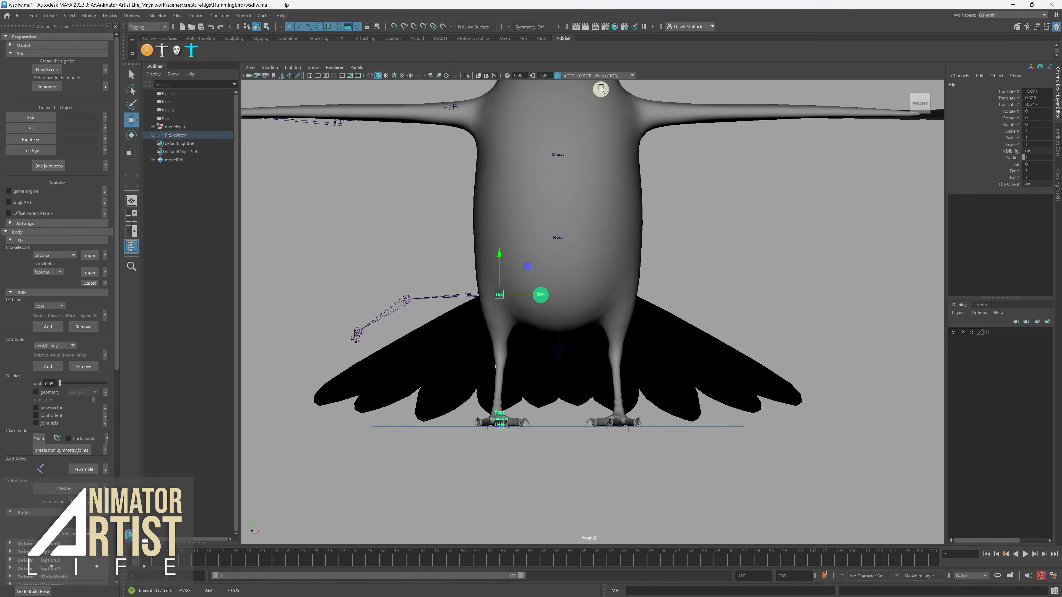
left_click(496, 77)
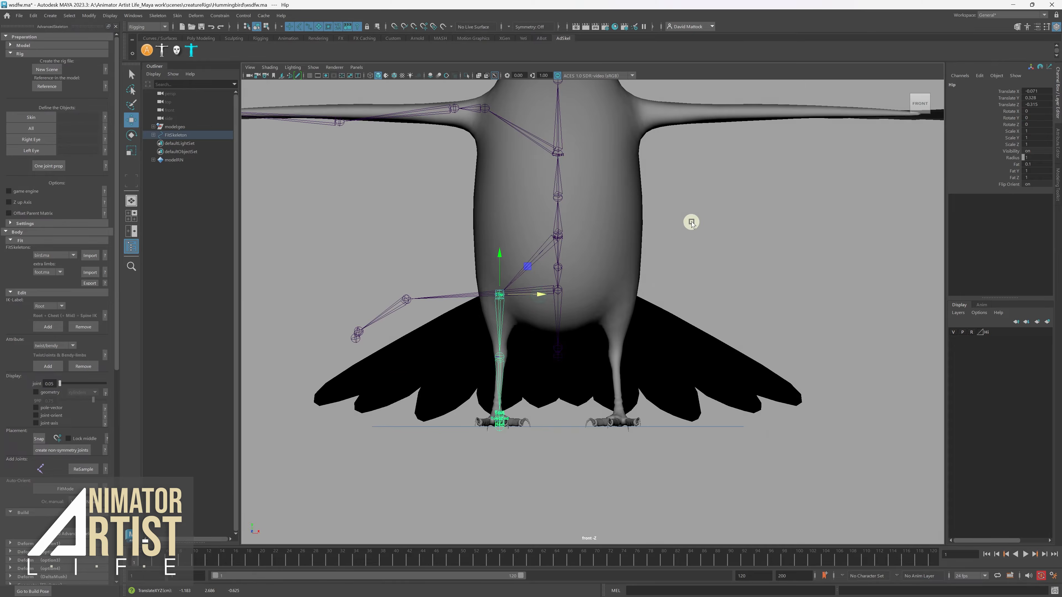
Select the Tail3 joint in the perspective view and set the Move tool's orientation to Object.
key("space")
key("space")
left_click_drag(680, 225, 539, 274, "alt")
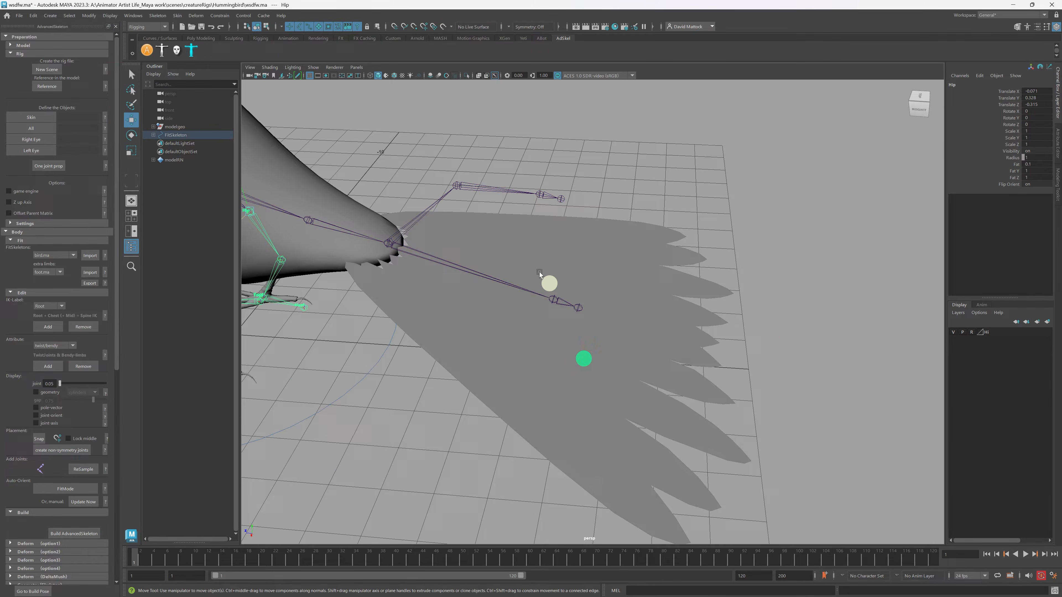
left_click(552, 311)
mouse_move(552, 310)
left_mouse_down("alt")
mouse_move(534, 322)
mouse_move(544, 324)
left_mouse_up("alt")
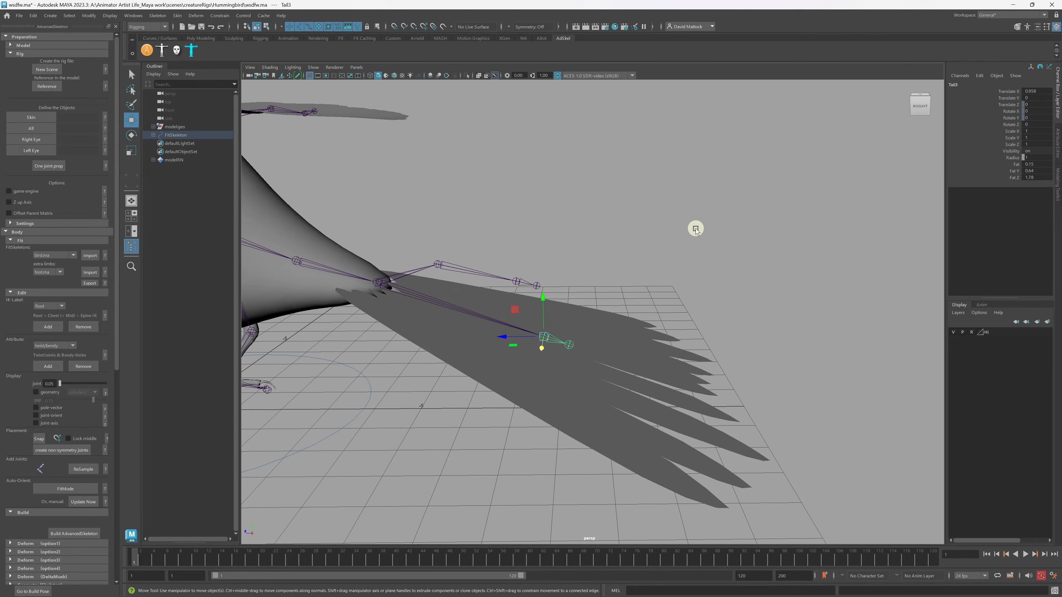
left_click_drag(589, 337, 593, 327, "alt")
left_click_drag(512, 363, 629, 289)
key("w")
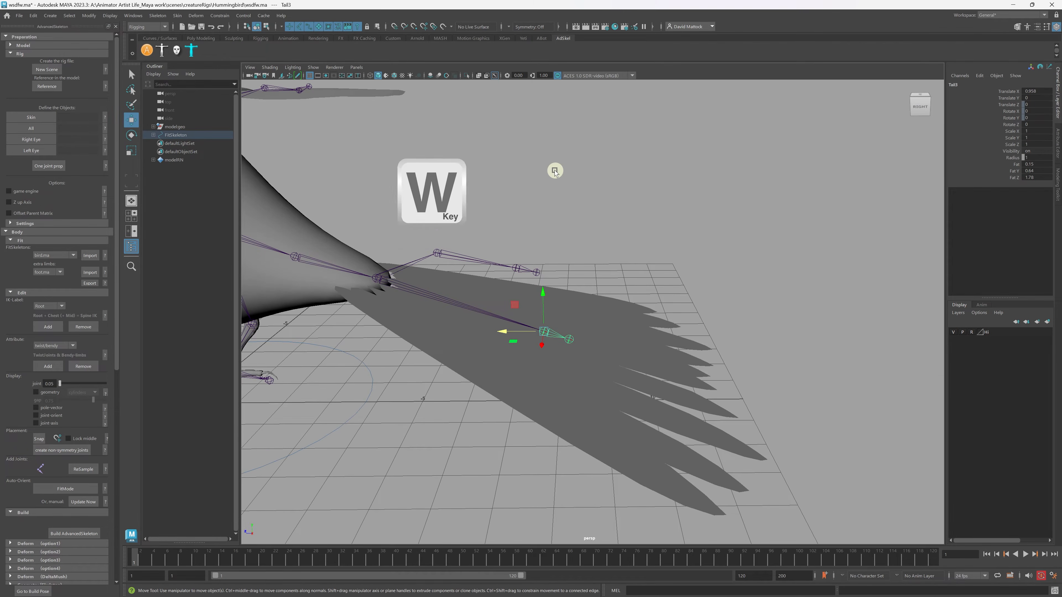
left_click(554, 170)
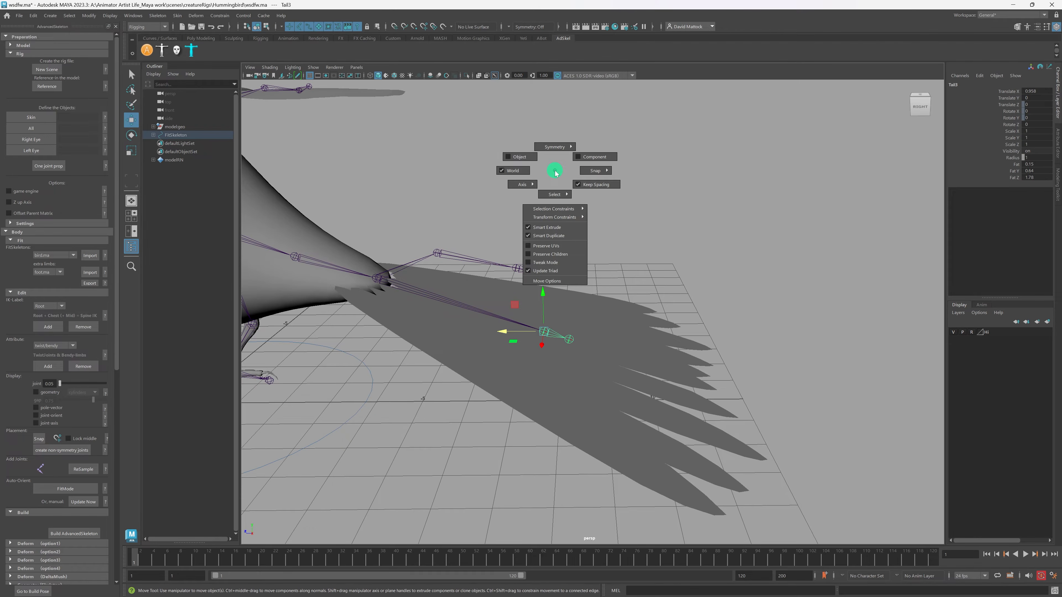
left_click(527, 159)
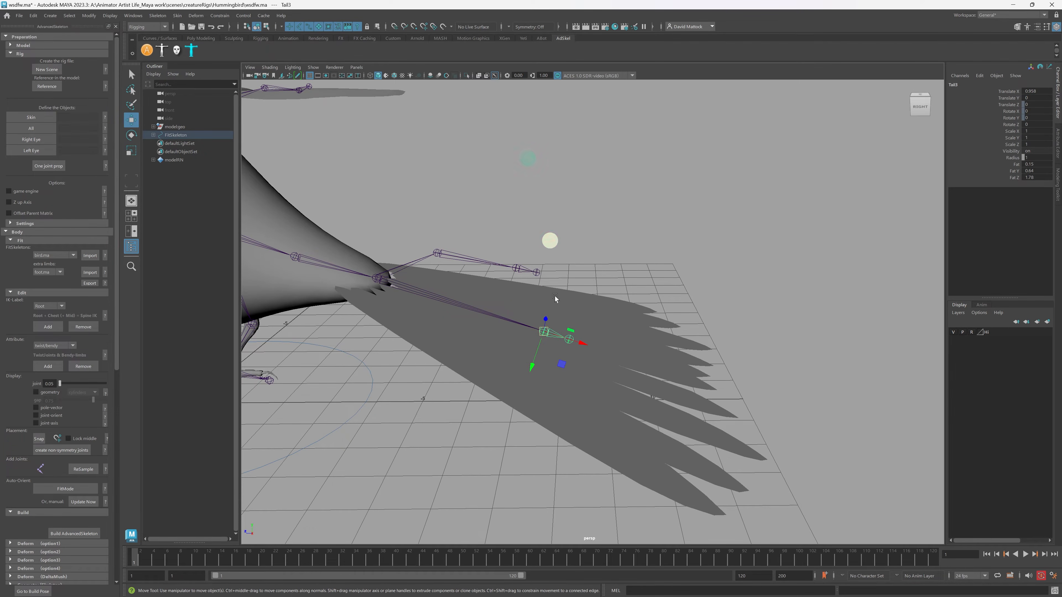
Move the Tail3 joint along its own X axis to about 1.69, near the tips of the middle tail feathers.
mouse_move(501, 341)
left_mouse_down("alt")
mouse_move(492, 350)
mouse_move(501, 339)
left_mouse_up("alt")
left_click_drag(573, 360, 594, 367)
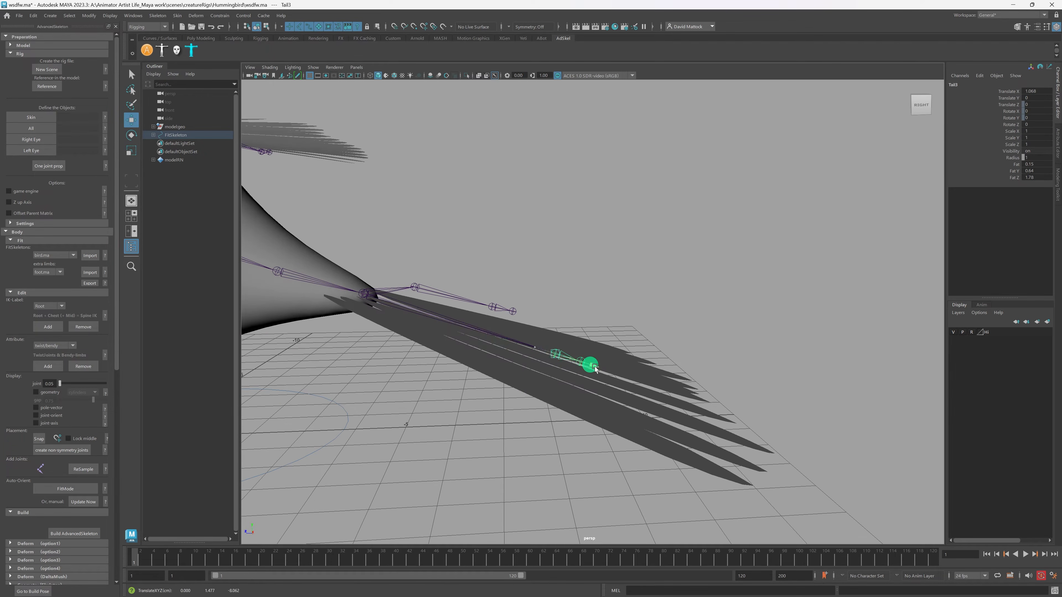
left_click_drag(686, 395, 705, 410)
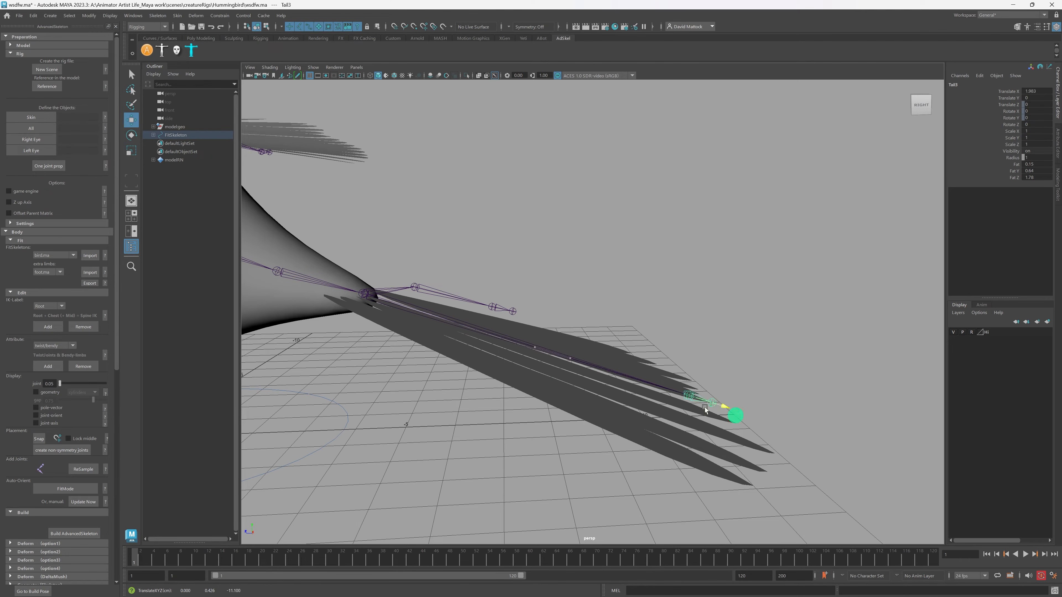
Move the first joint of the side tail chain inward to about 0.40 Translate Z, onto the outer edge of the tail.
left_click_drag(598, 349, 514, 367, "alt")
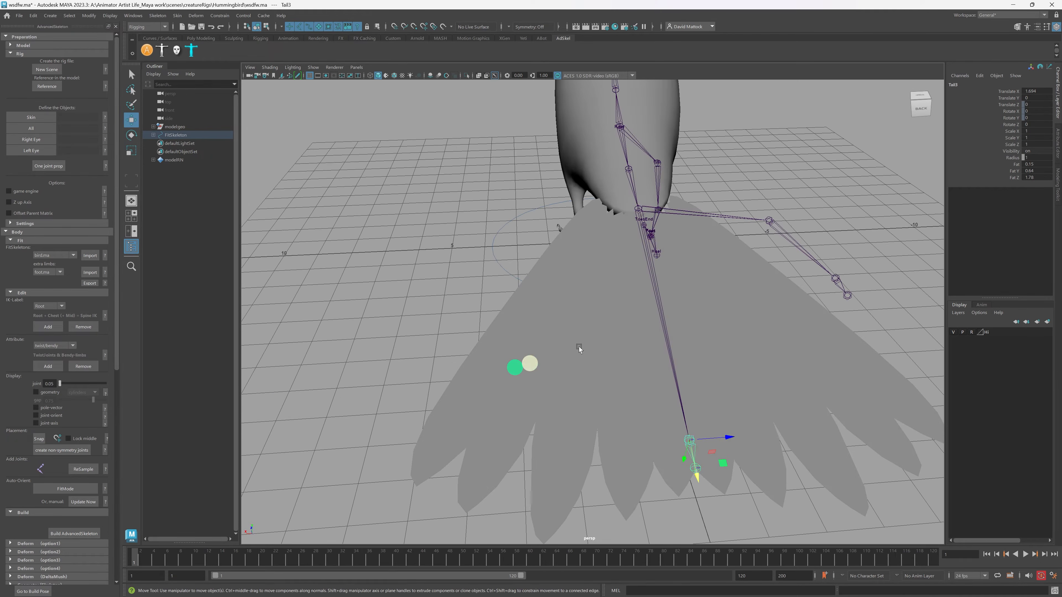
left_click_drag(753, 228, 745, 269, "alt")
left_click(837, 133)
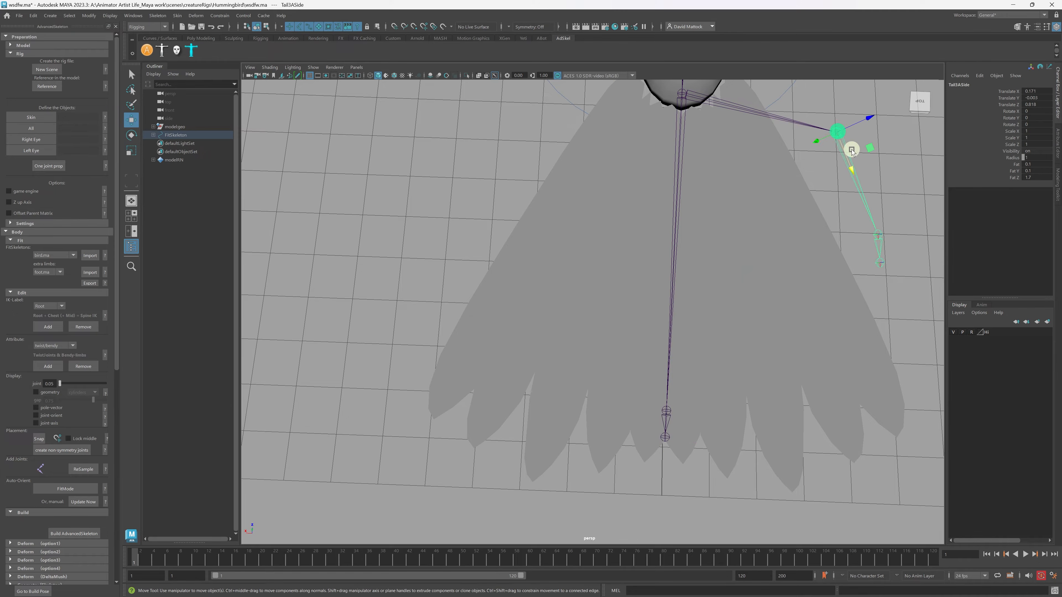
left_click_drag(837, 133, 783, 235, "alt")
left_click_drag(708, 247, 598, 275)
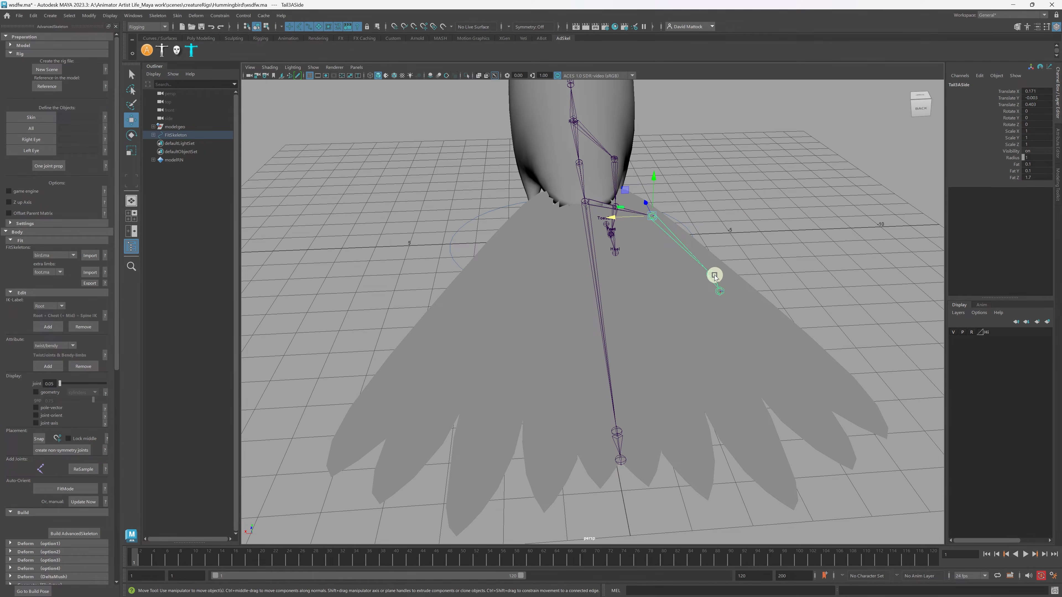
Move the Tail3Side joint to about 1.82 Translate X and 0.01 Translate Z, near the outermost tail feather's tip.
left_click_drag(803, 245, 773, 235)
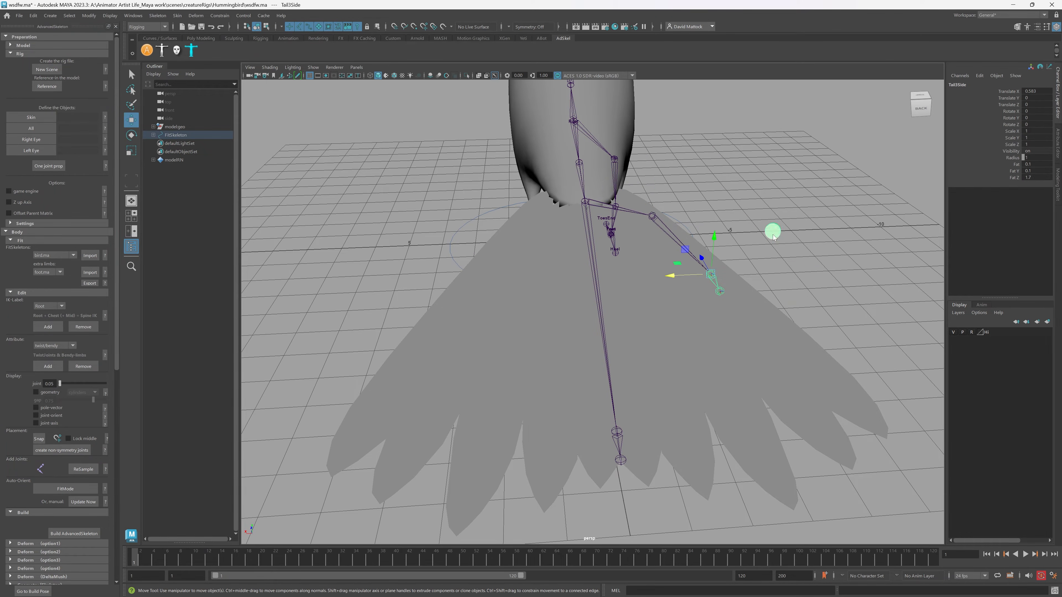
left_click_drag(717, 310, 811, 482, "alt")
left_click_drag(821, 434, 887, 423)
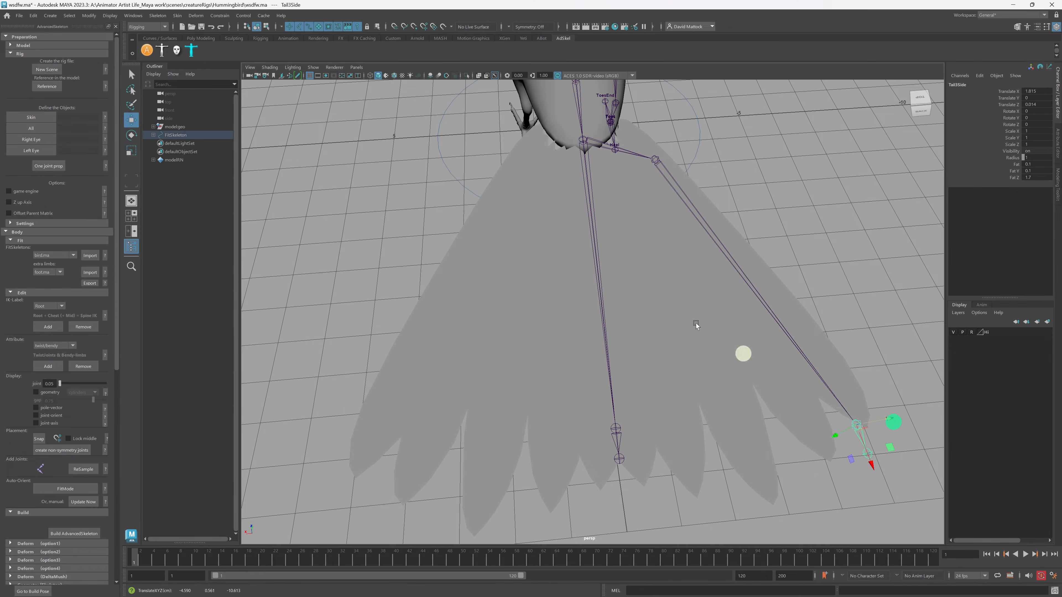
left_click_drag(675, 351, 586, 286, "alt")
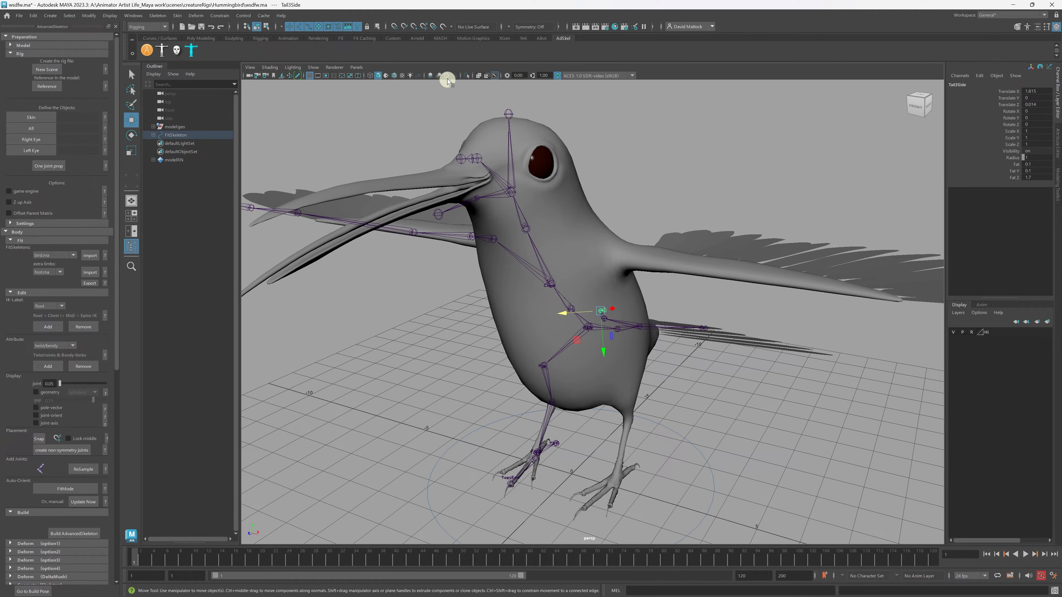
Overlay the wireframe on the shaded bird temporarily and examine the body, wing and tail topology against the joints from several angles.
left_click(395, 75)
mouse_move(503, 240)
left_mouse_down("alt")
mouse_move(456, 227)
mouse_move(474, 229)
left_mouse_up("alt")
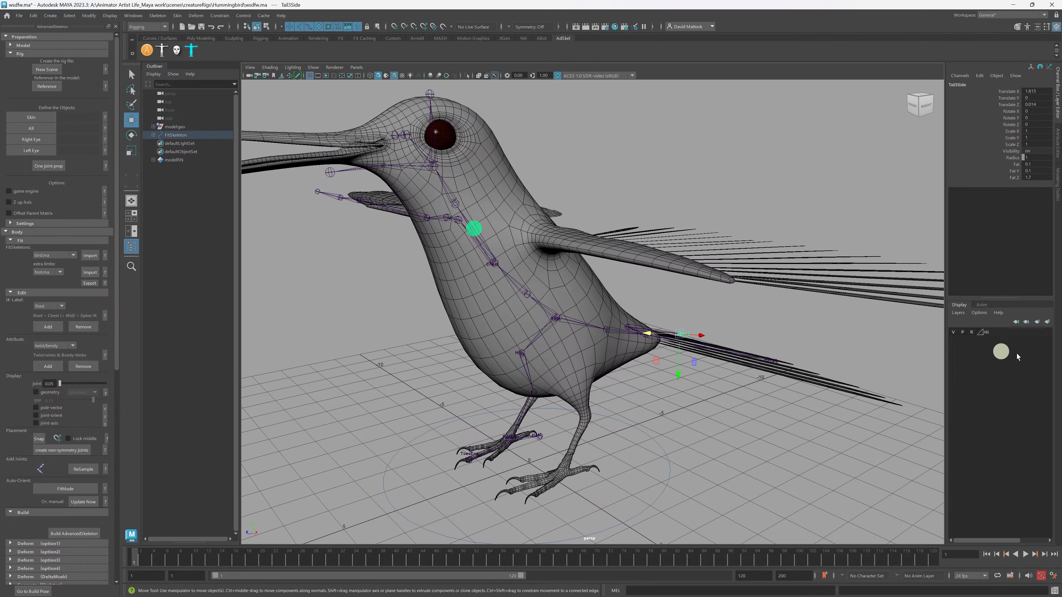
left_click(972, 332)
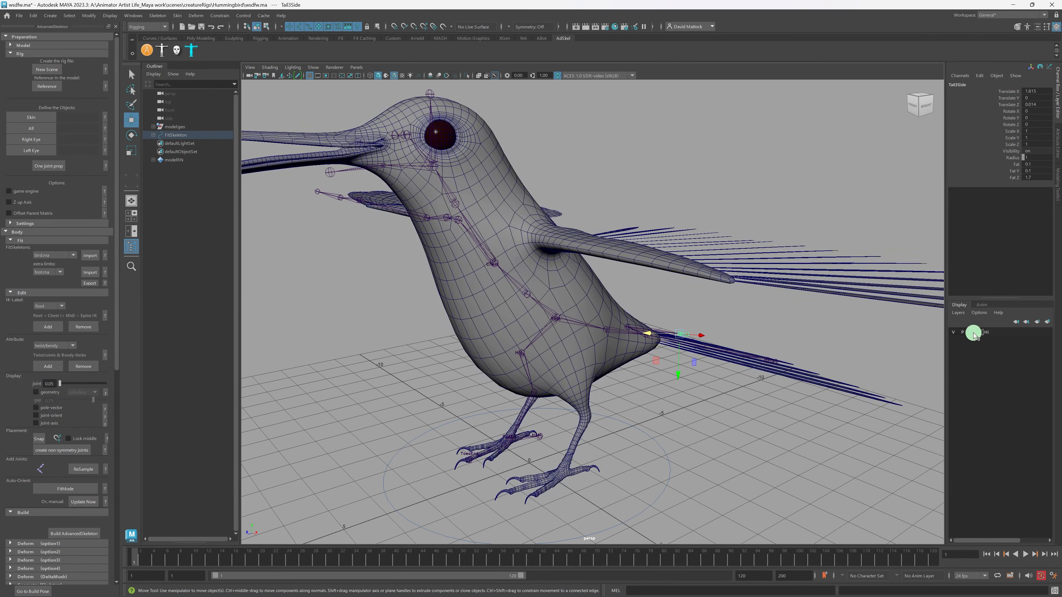
left_click(973, 333)
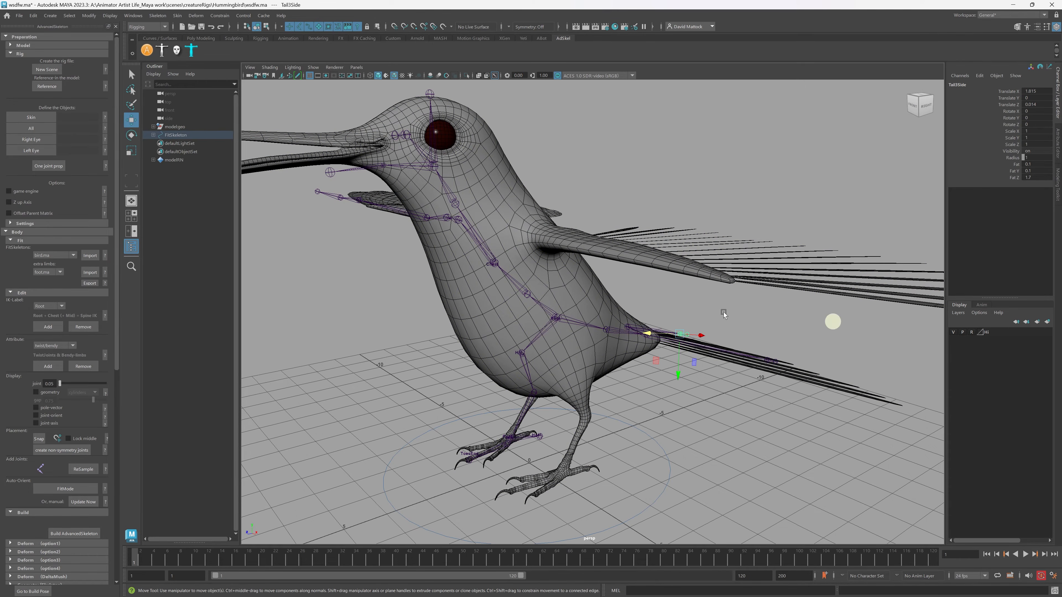
right_click_drag(598, 295, 543, 289, "alt")
mouse_move(543, 288)
left_mouse_down("alt")
mouse_move(609, 287)
mouse_move(536, 286)
left_mouse_up("alt")
right_click_drag(535, 286, 645, 313, "alt")
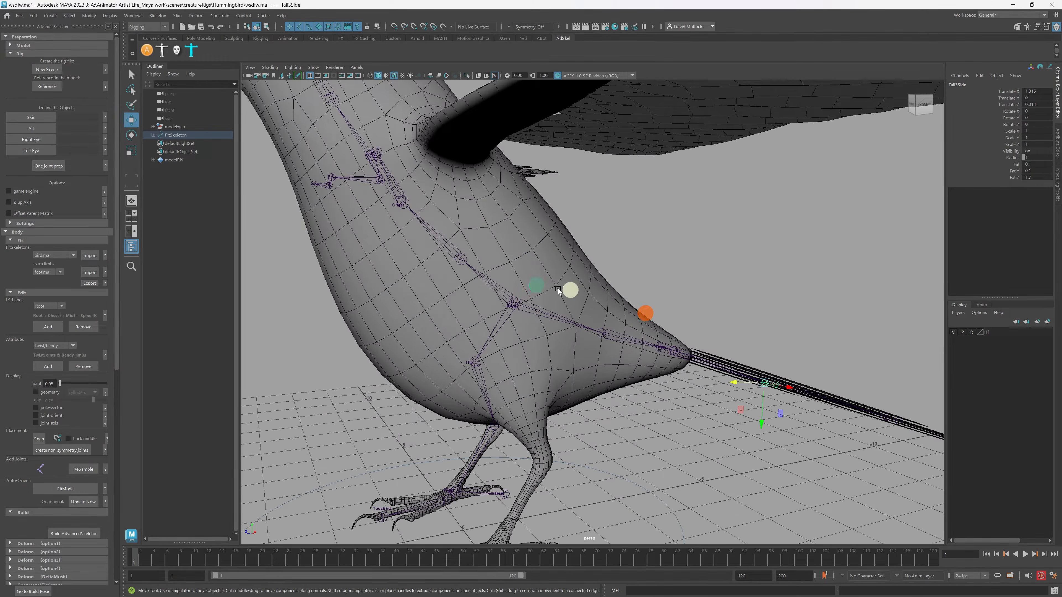
left_click_drag(538, 288, 528, 282, "alt")
right_click_drag(602, 350, 538, 354, "alt")
left_click_drag(538, 354, 624, 372, "alt")
left_click_drag(804, 368, 758, 372, "alt")
left_click_drag(567, 226, 581, 226, "alt")
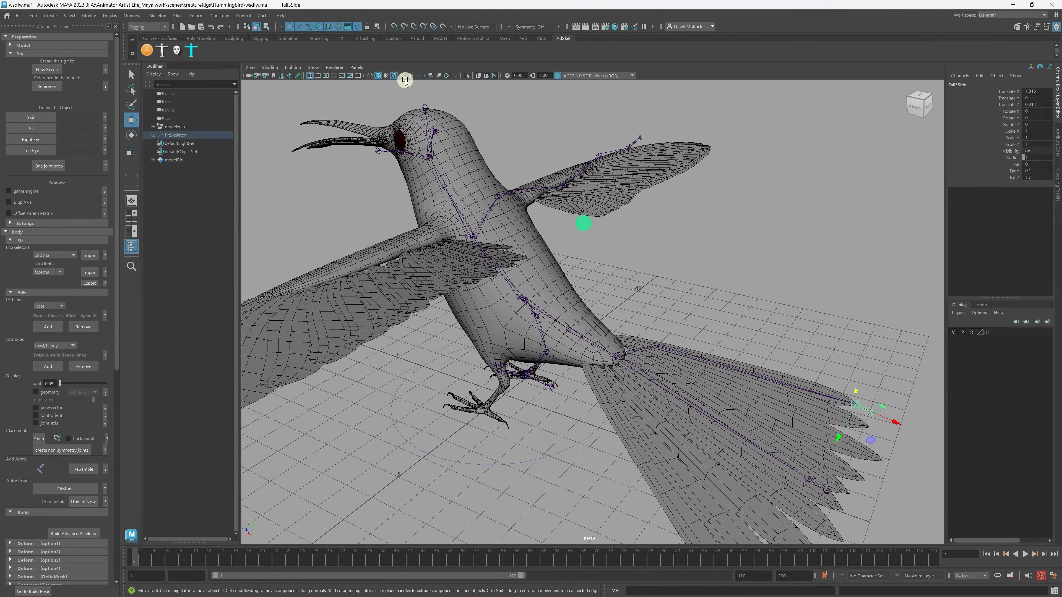
left_click(394, 77)
Reposition the Chest joint independently of its children to about 0.344 Translate X and -0.077 Translate Y.
mouse_move(426, 185)
left_mouse_down("alt")
mouse_move(476, 175)
mouse_move(505, 201)
mouse_move(510, 180)
mouse_move(647, 277)
mouse_move(723, 288)
mouse_move(647, 261)
mouse_move(572, 263)
mouse_move(592, 262)
left_mouse_up("alt")
right_click_drag(571, 293, 548, 368, "alt")
middle_click_drag(538, 340, 536, 334, "alt")
mouse_move(536, 333)
left_mouse_down("alt")
mouse_move(569, 340)
mouse_move(512, 337)
mouse_move(526, 351)
mouse_move(617, 364)
mouse_move(737, 351)
mouse_move(598, 351)
mouse_move(543, 319)
left_mouse_up("alt")
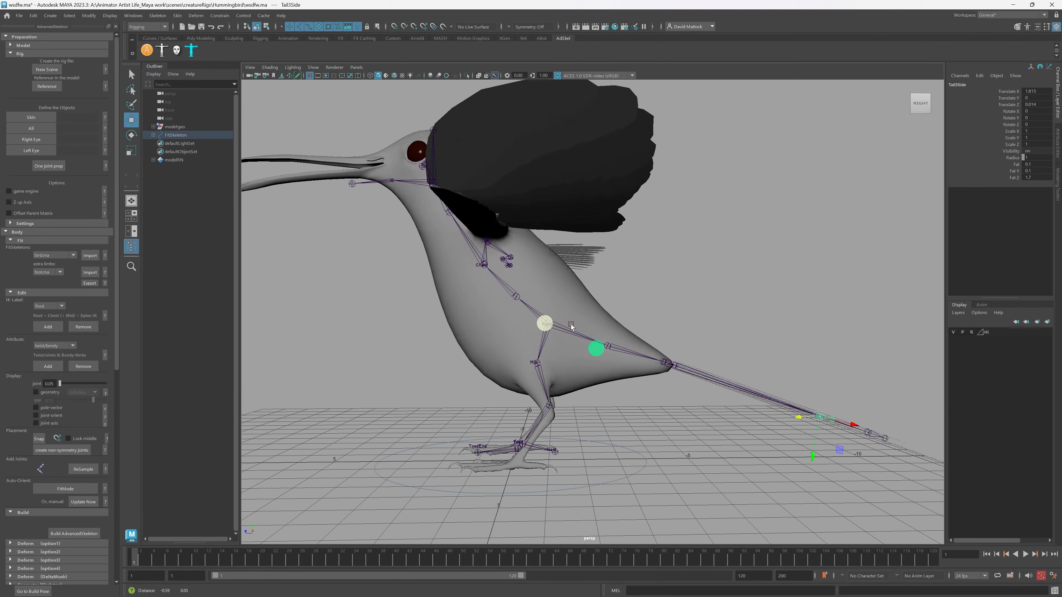
right_click_drag(618, 330, 597, 294, "alt")
left_click_drag(596, 293, 514, 331, "alt")
left_click(582, 303)
key("d")
left_click_drag(566, 298, 566, 291)
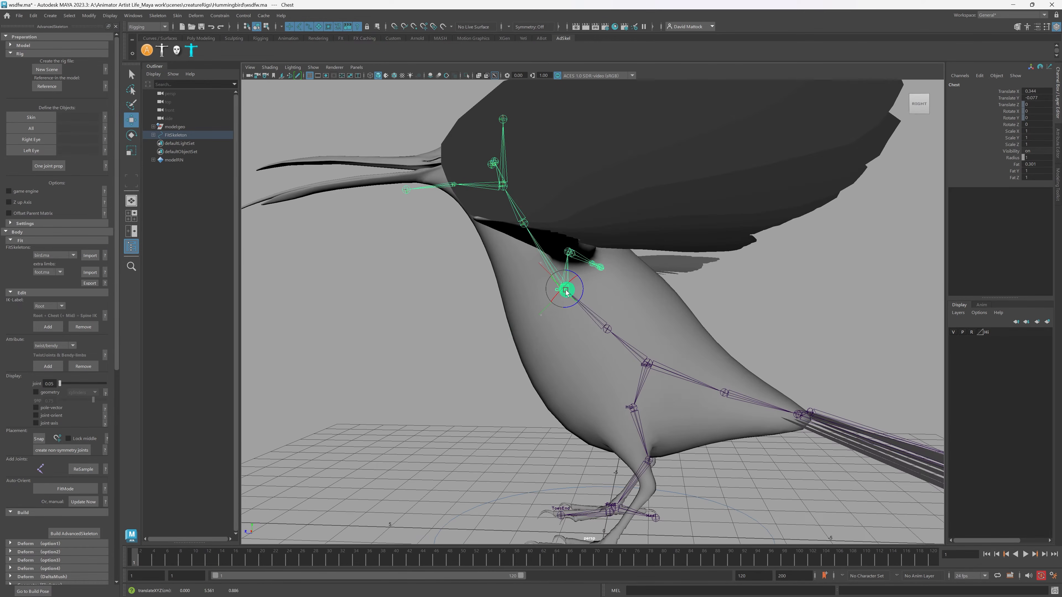
Reposition the Spine1 joint independently of its children to about 0.322 Translate X and -0.03 Translate Y.
left_click(609, 337)
left_click_drag(610, 331, 608, 332)
mouse_move(589, 368)
left_mouse_down("alt")
mouse_move(602, 368)
mouse_move(593, 368)
left_mouse_up("alt")
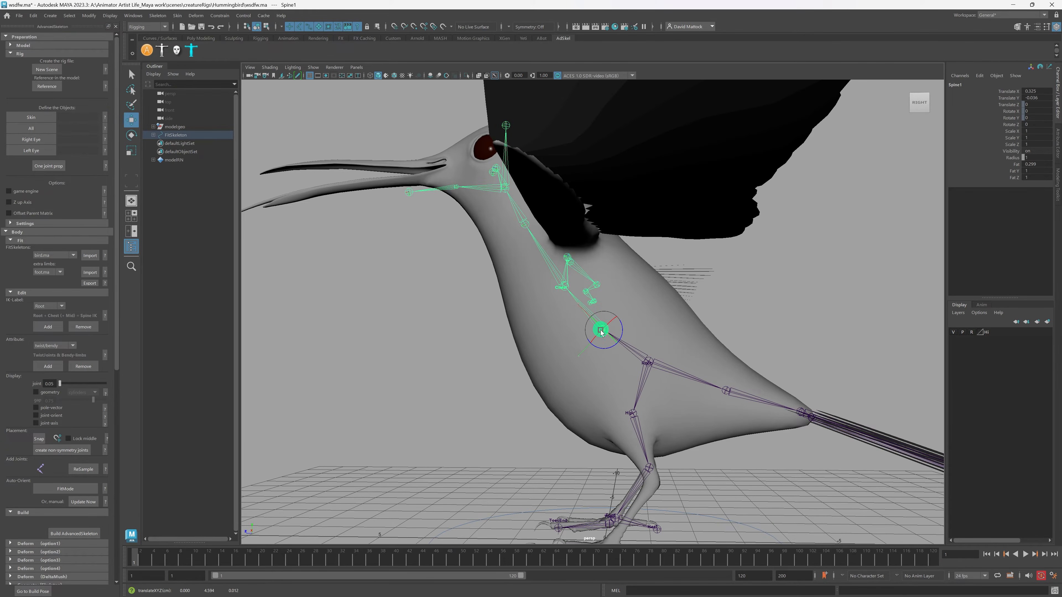
left_click_drag(601, 330, 601, 332)
left_click_drag(562, 344, 581, 356, "alt")
middle_click_drag(580, 334, 590, 405, "alt")
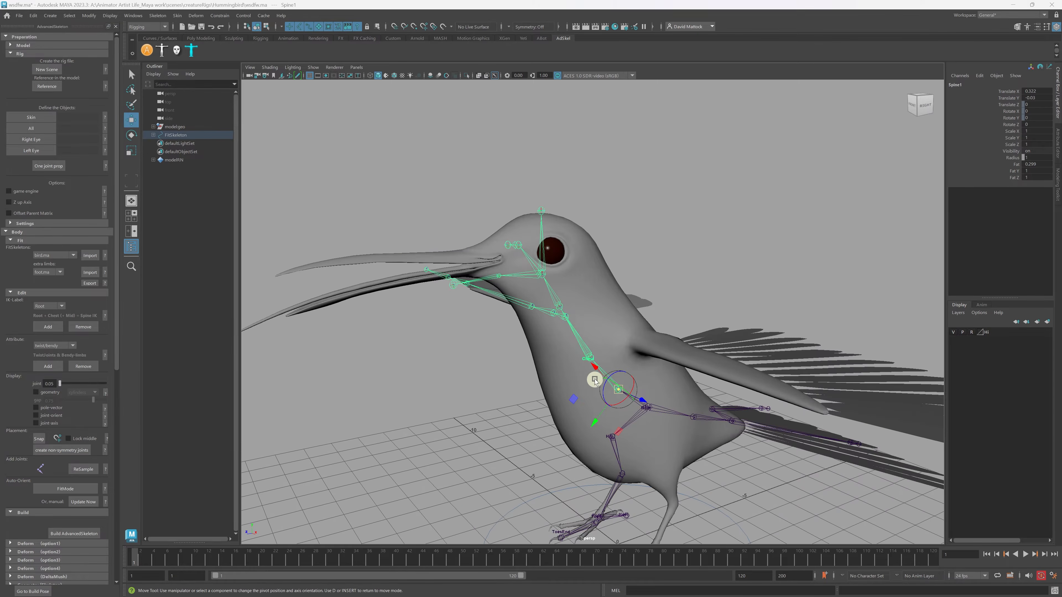
In the side view, move the Jaw joint slightly forward and up, near the corner of the beak.
key("space")
key("space")
scroll(664, 387, "up", 8)
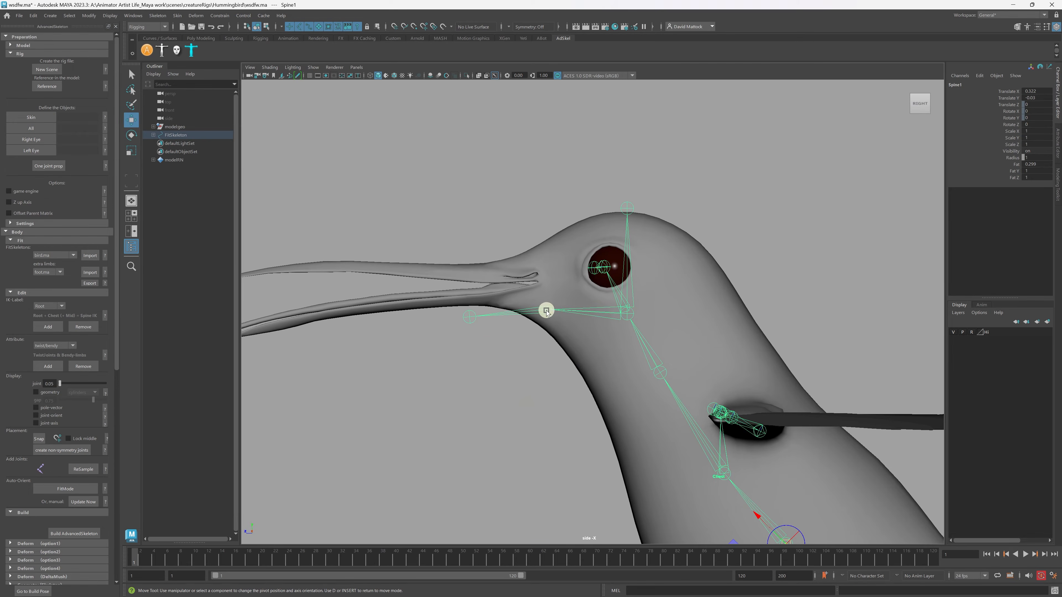
left_click(546, 311)
key("d")
scroll(544, 353, "down", 5)
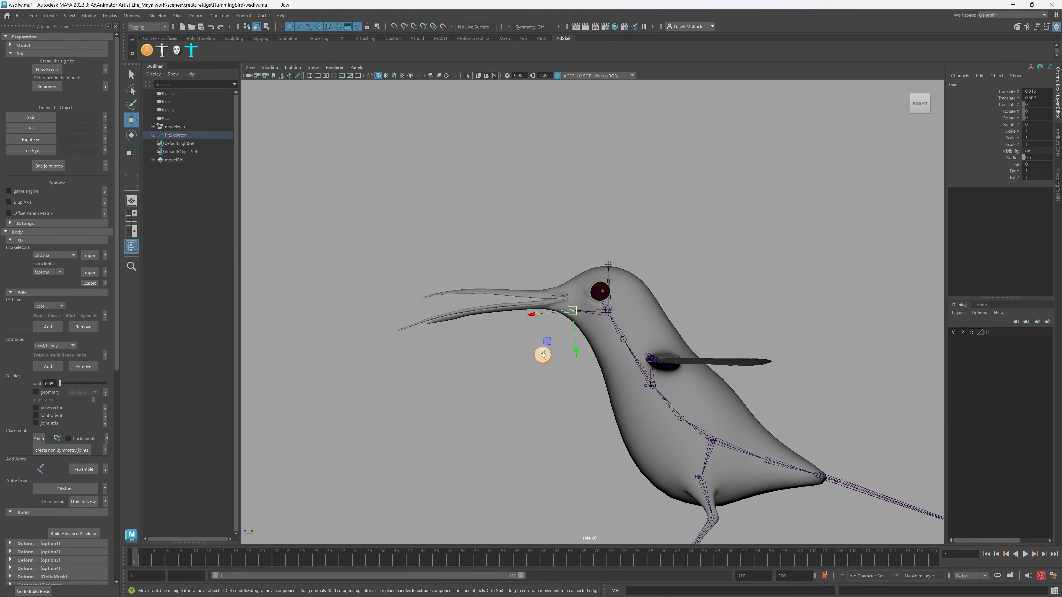
scroll(590, 328, "up", 3)
left_click(471, 346, "alt")
right_click_drag(472, 346, 575, 361, "alt")
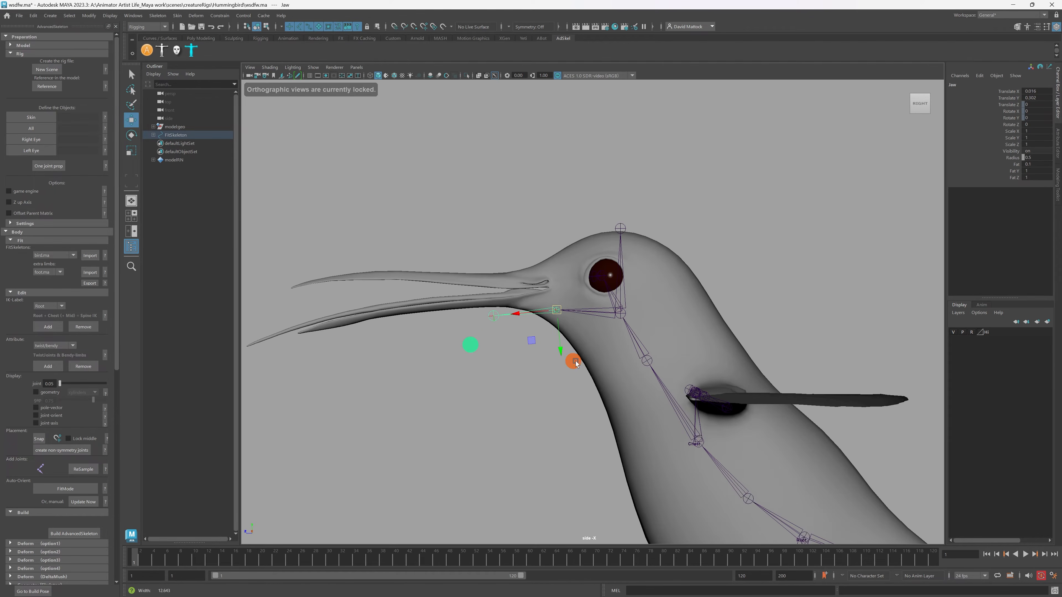
left_click_drag(554, 310, 545, 304)
Move the JawEnd joint to the tip of the lower beak, at about 1.46 Translate X and 0.056 Translate Y.
middle_click_drag(528, 404, 641, 406, "alt")
left_click(598, 311)
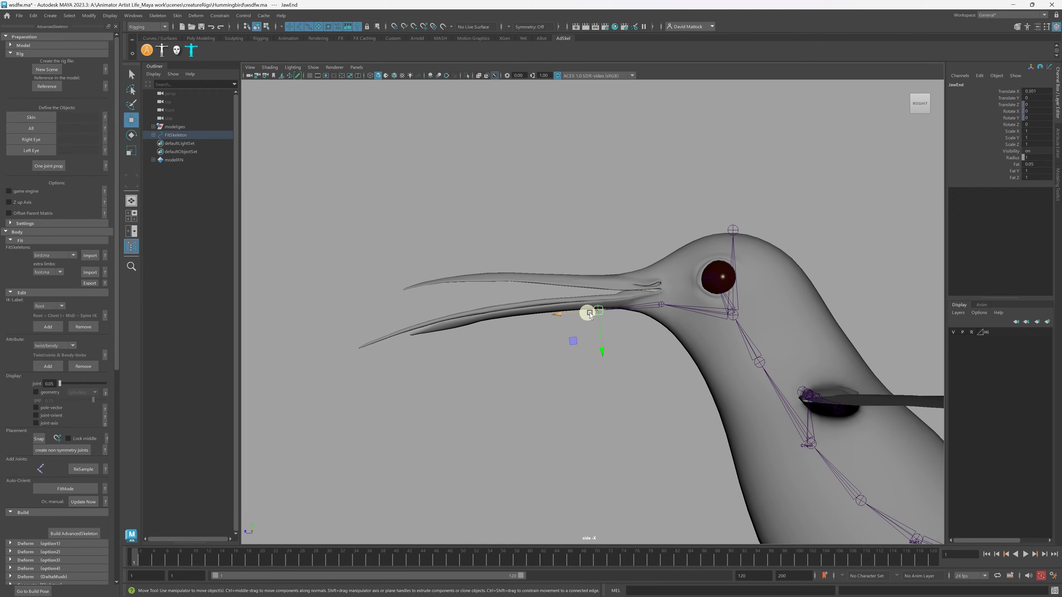
left_click_drag(570, 318, 381, 347)
right_click_drag(538, 293, 618, 300, "alt")
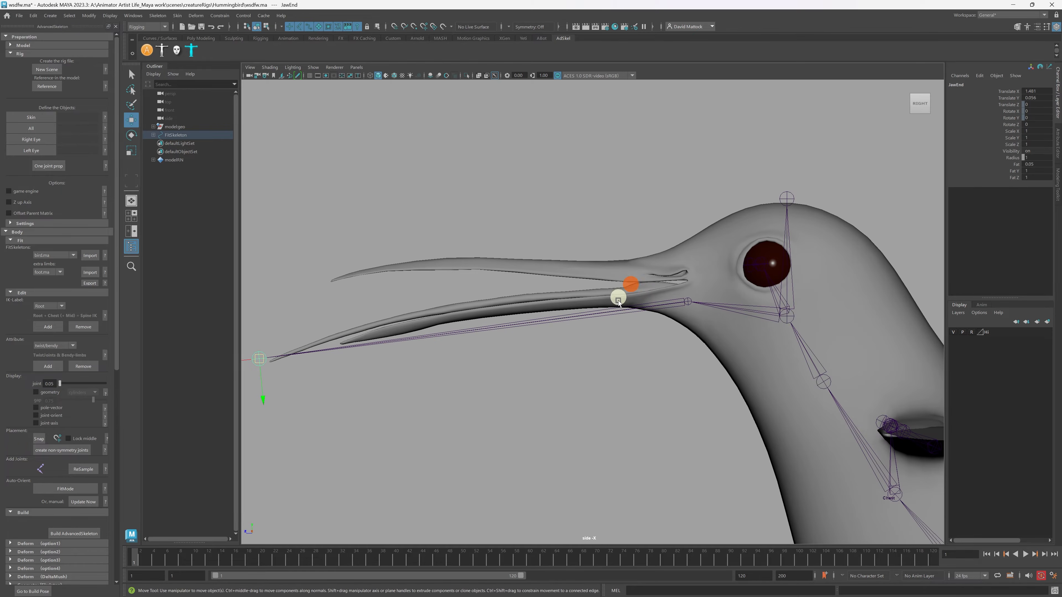
Move the HeadEnd joint upward so it sits above the crown of the head.
middle_click_drag(787, 351, 670, 348, "alt")
right_click_drag(652, 355, 670, 361, "alt")
left_click_drag(669, 359, 656, 349, "alt")
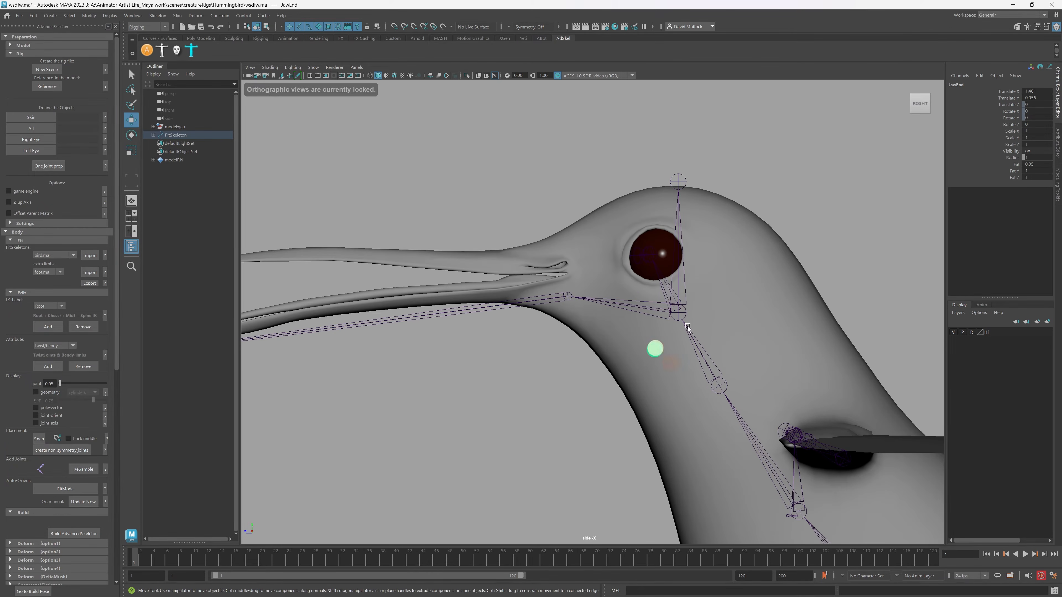
left_click(675, 179)
left_click(678, 181)
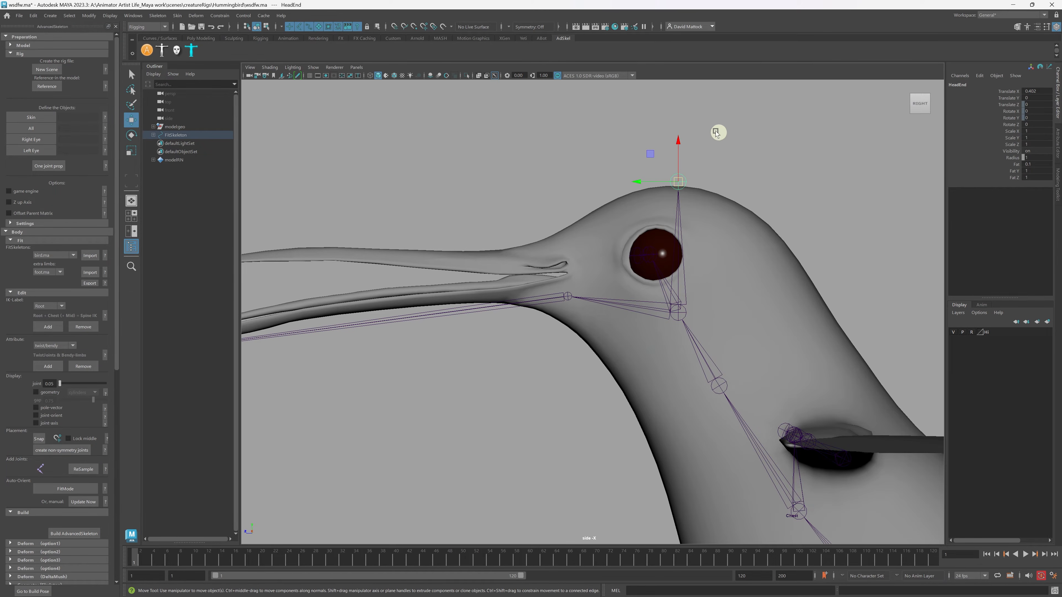
left_click_drag(678, 143, 675, 114)
Nudge the Head joint vertically at the base of the skull, leaving its child joints in place.
left_click_drag(685, 296, 678, 293, "alt")
left_click(680, 312)
middle_click_drag(776, 313, 667, 291, "alt")
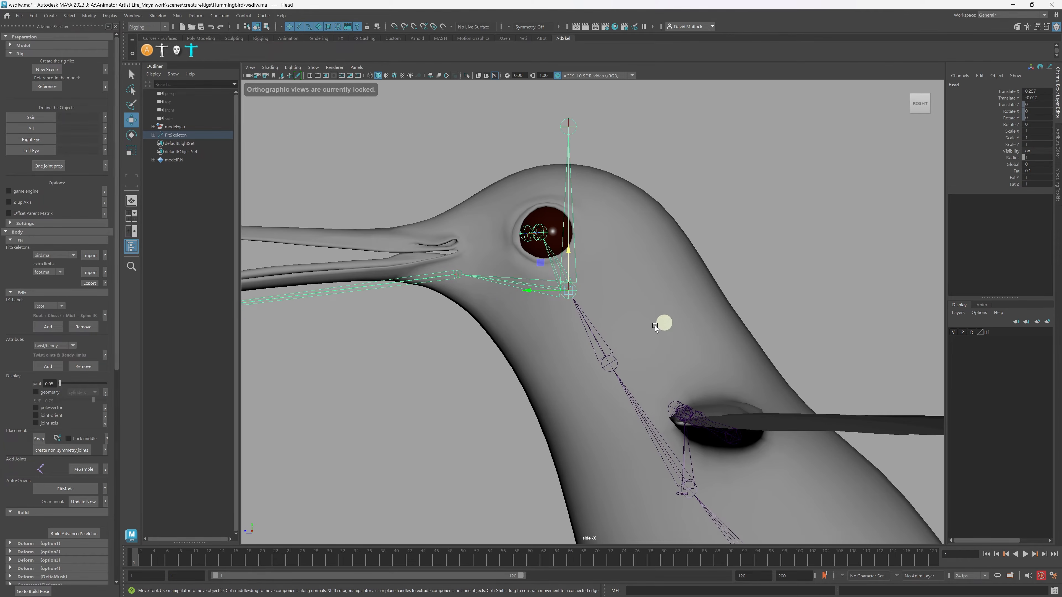
right_click_drag(609, 310, 617, 339, "alt")
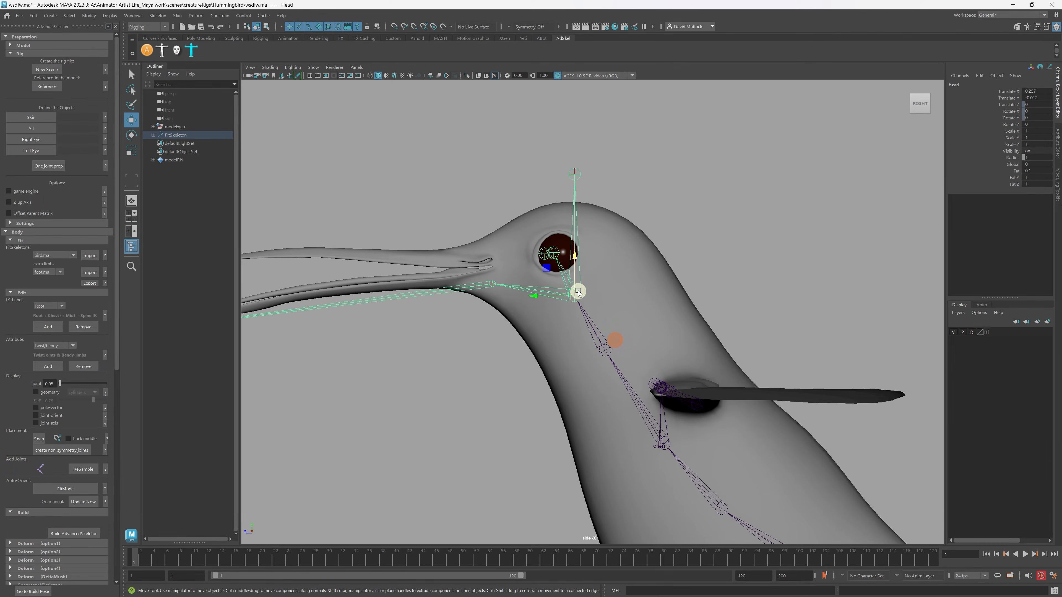
key("d")
left_click_drag(572, 259, 572, 263)
right_click_drag(540, 270, 547, 278, "alt")
In the perspective view, move the EyeEnd joint outward along its own axis to about 0.159 Translate X.
left_click(549, 248)
left_click(531, 284, "alt")
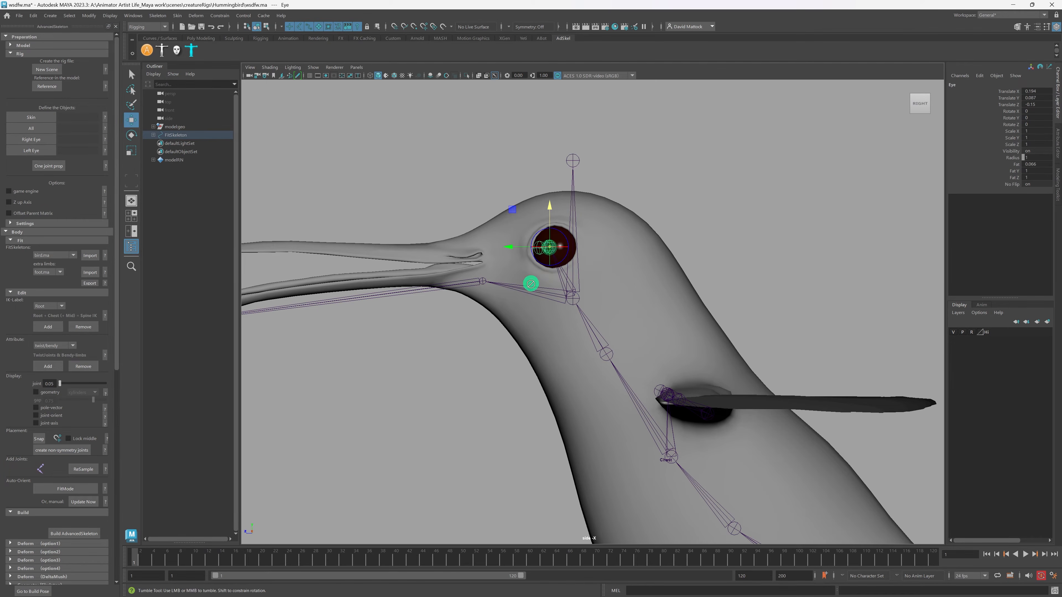
left_click(724, 221)
left_click(546, 246)
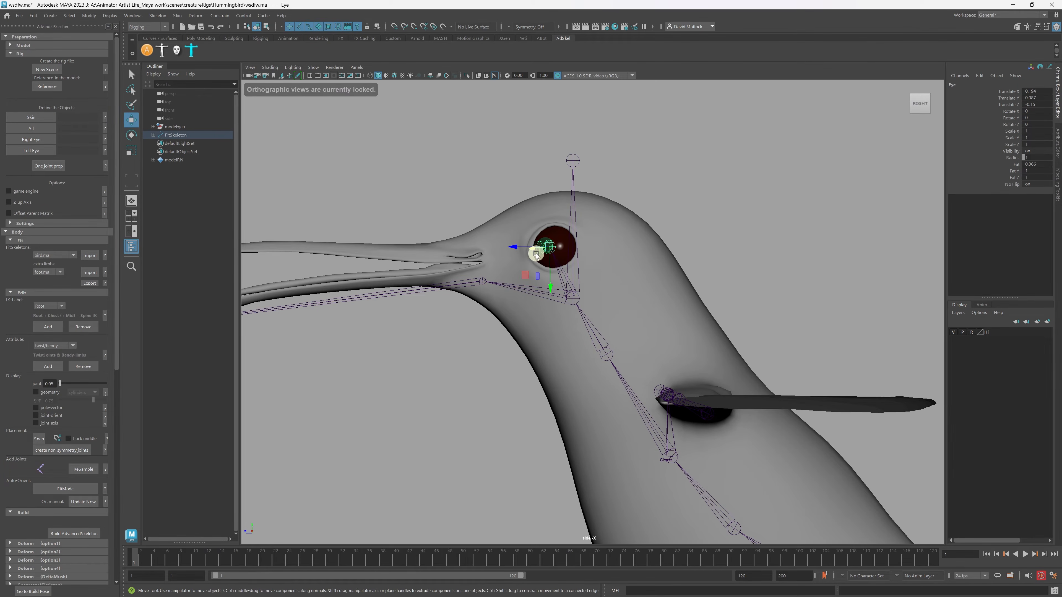
left_click(540, 248)
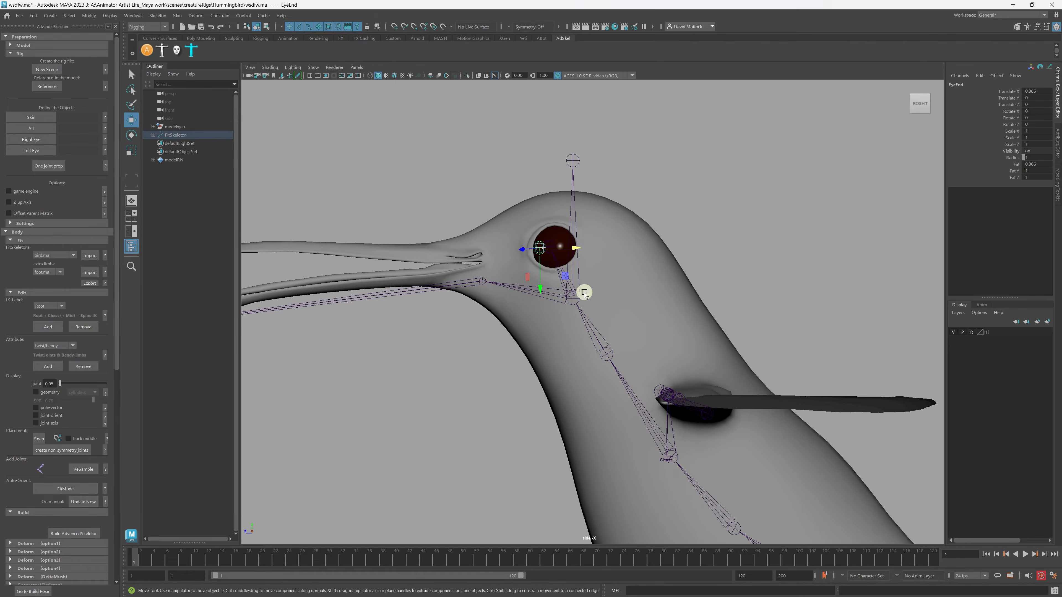
key("space")
key("space")
left_click_drag(711, 219, 731, 248, "alt")
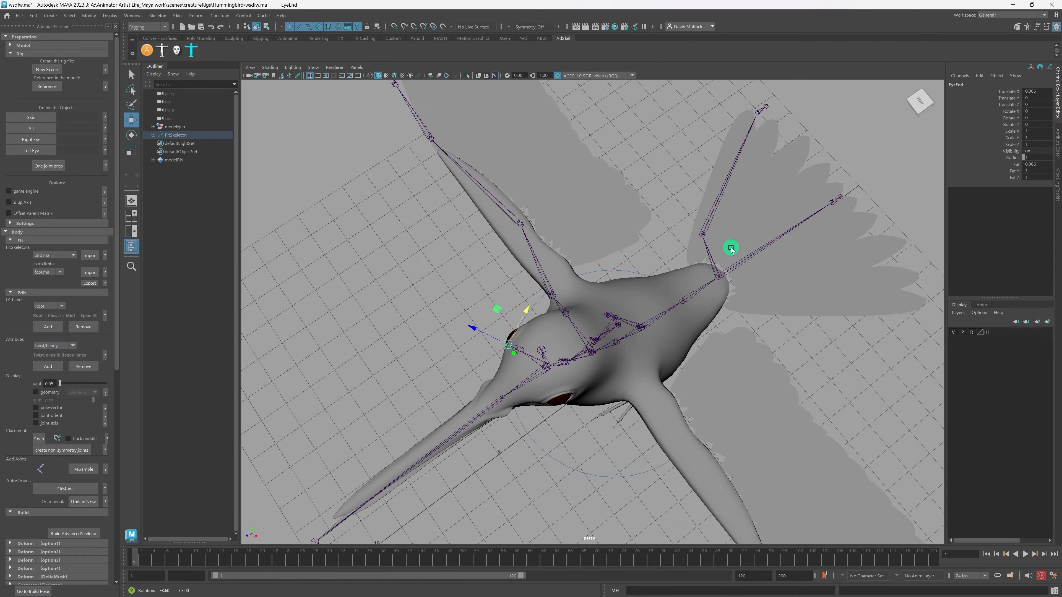
left_click_drag(481, 335, 470, 328)
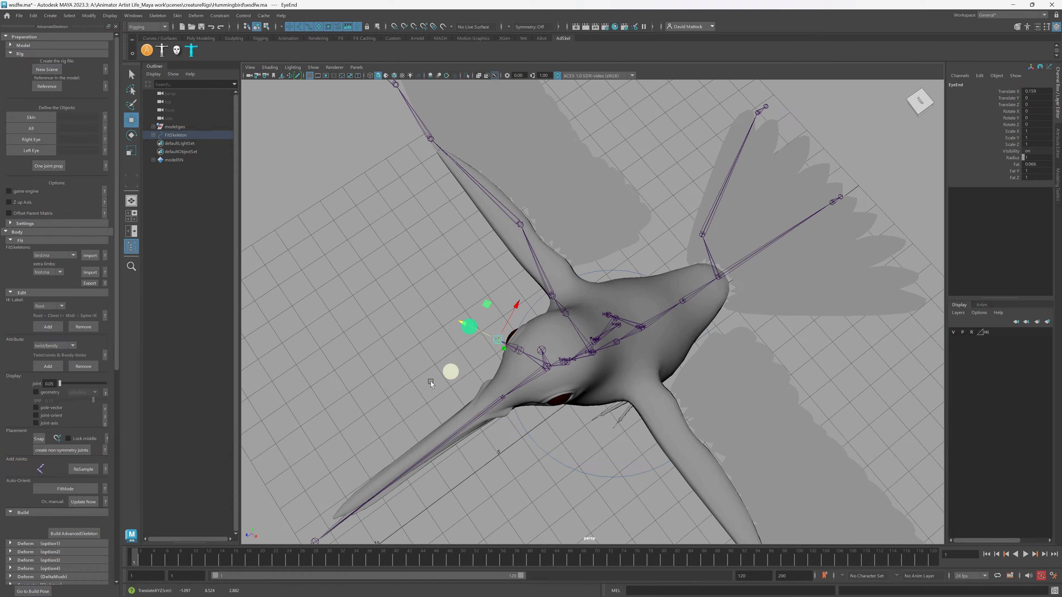
Show the perspective and side views in wireframe and move the Eye joint toward the eyeball's center, about 0.19 Translate X and 0.06 Translate Y.
right_click_drag(431, 382, 537, 377, "alt")
left_click(487, 369)
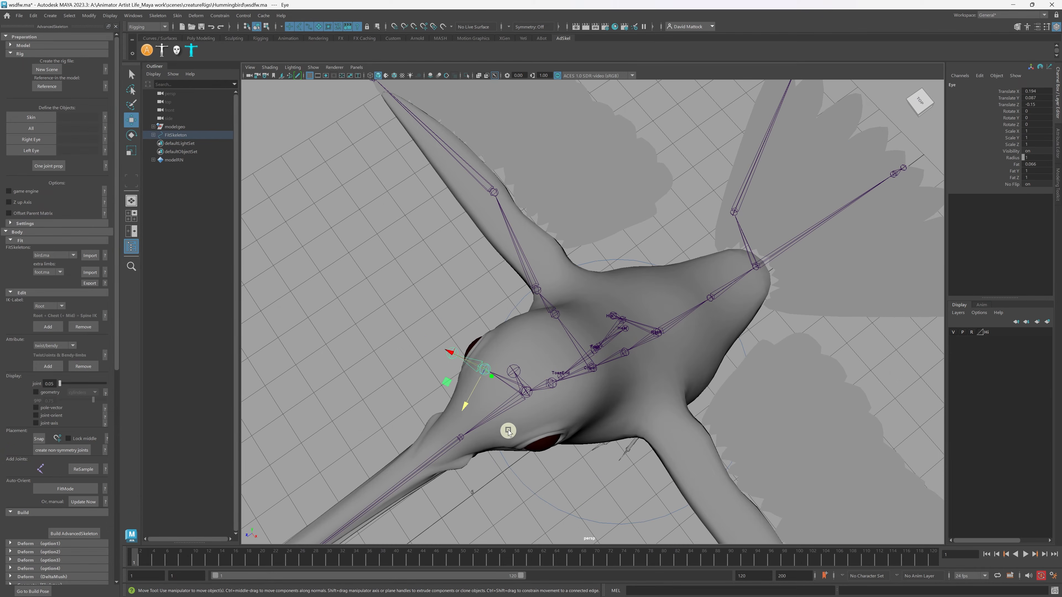
key("4")
scroll(493, 393, "up", 4)
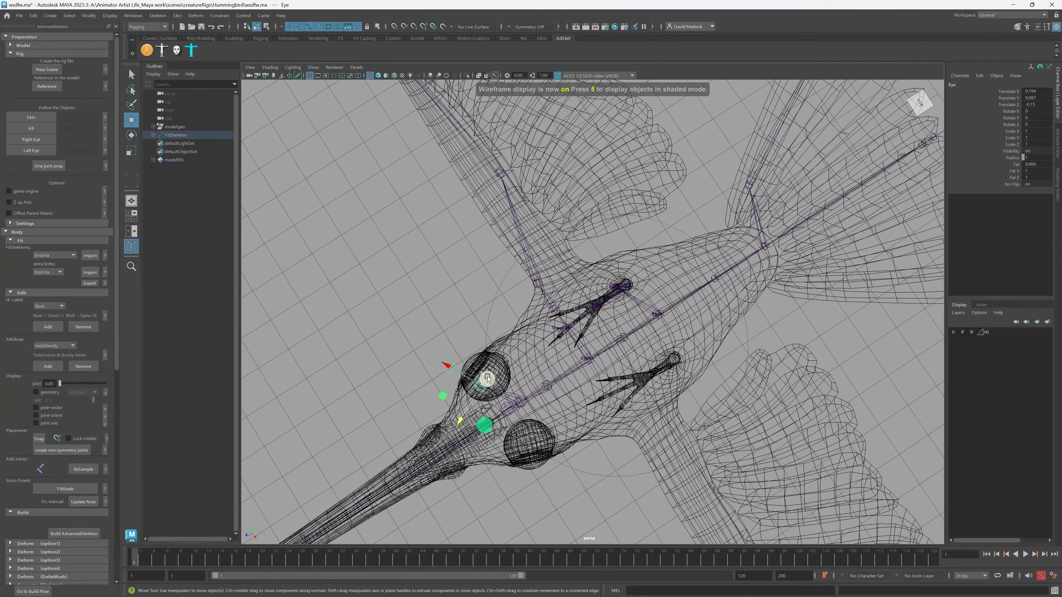
left_click_drag(487, 378, 478, 358, "alt")
key("space")
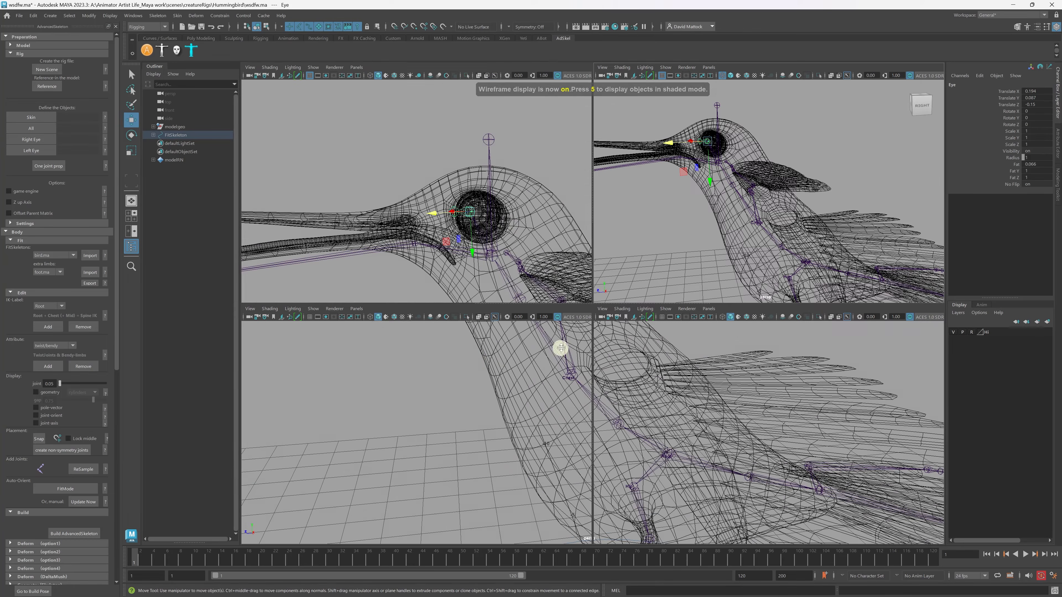
left_click(739, 394)
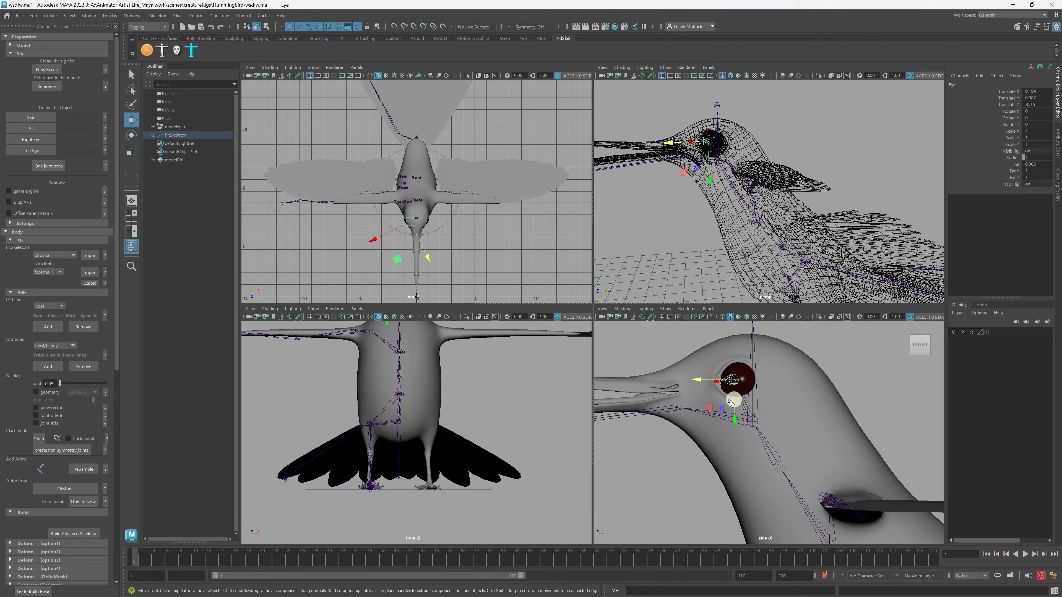
key("space")
key("4")
key("f")
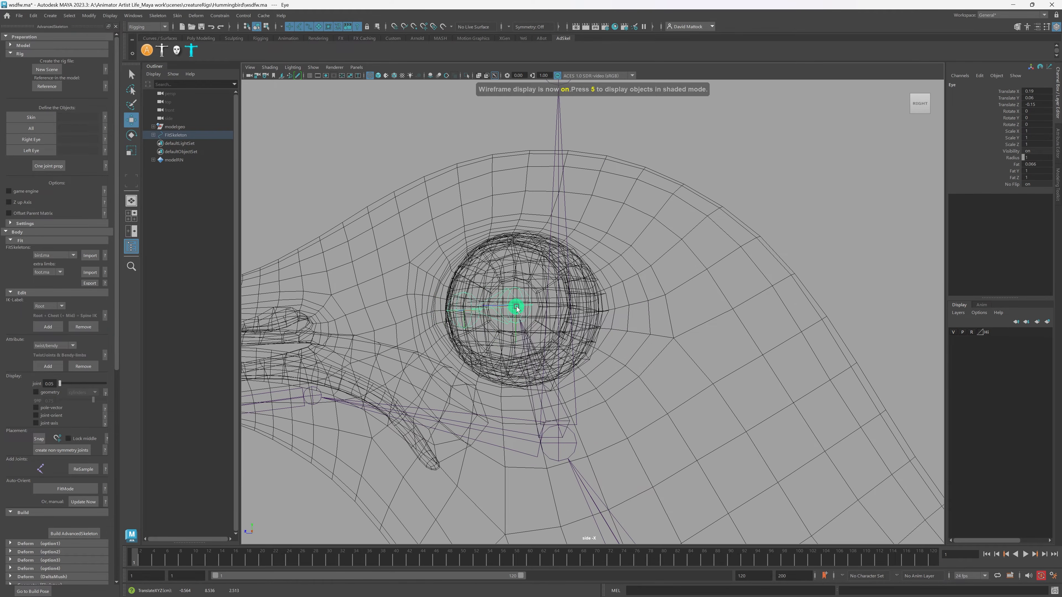
Make the model's display layer selectable and refine the Eye joint at the eyeball's center to about 0.185 Translate X and 0.054 Translate Y.
left_click(530, 287)
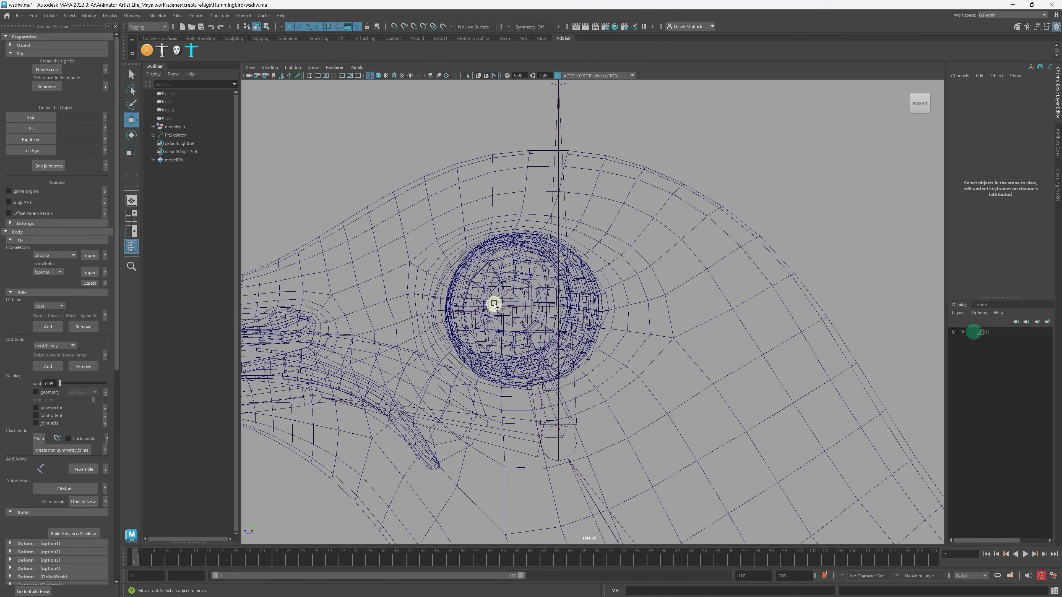
left_click(512, 284)
left_click_drag(499, 308, 512, 304, "alt")
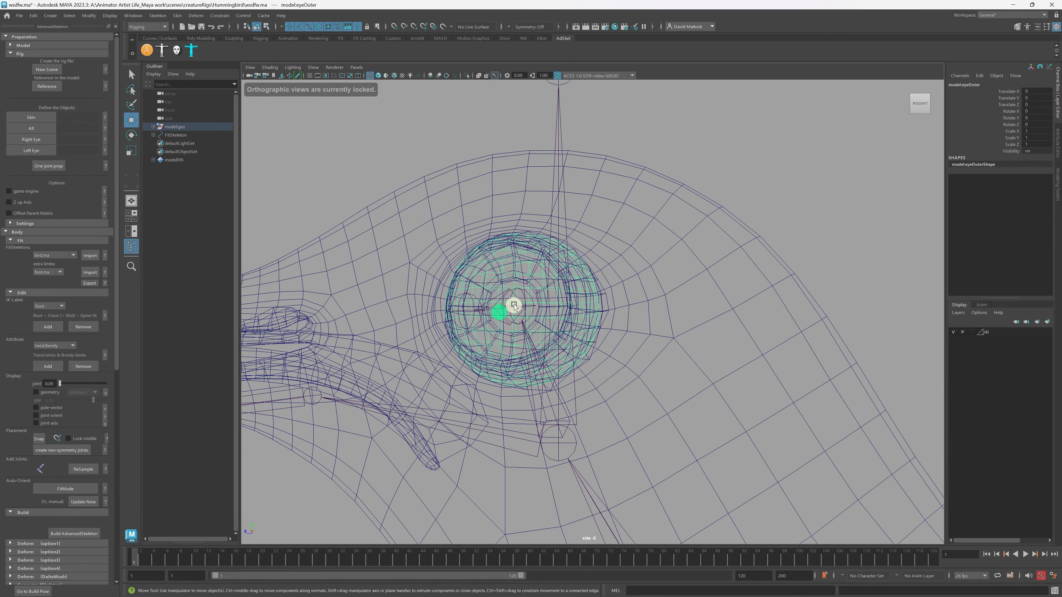
left_click(527, 298)
left_click_drag(526, 298, 517, 306)
right_click_drag(517, 307, 618, 332, "alt")
right_click_drag(480, 349, 496, 343, "alt")
left_click_drag(495, 343, 498, 343, "alt")
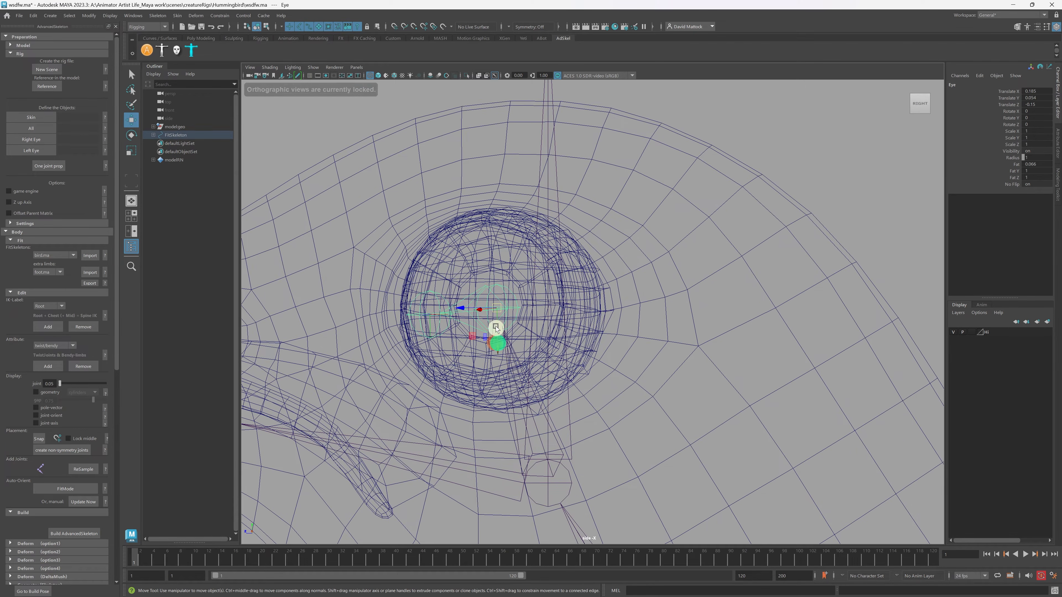
Show the top view in wireframe and move the Eye joint toward the eyeball's center, about 0.049 Translate Y and -0.17 Translate Z.
key("space")
key("space")
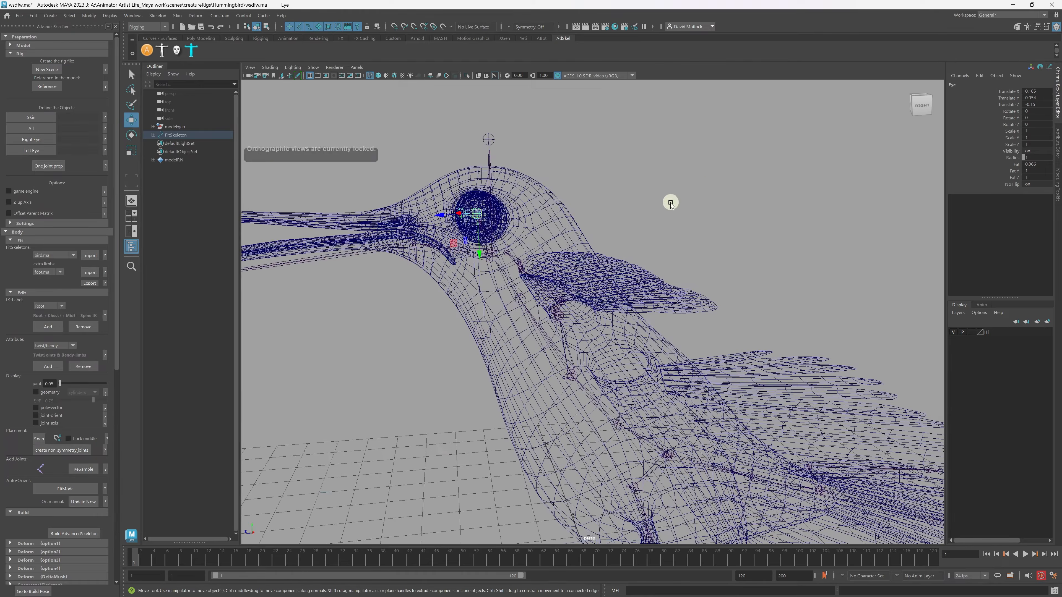
left_click_drag(670, 203, 536, 391, "alt")
key("space")
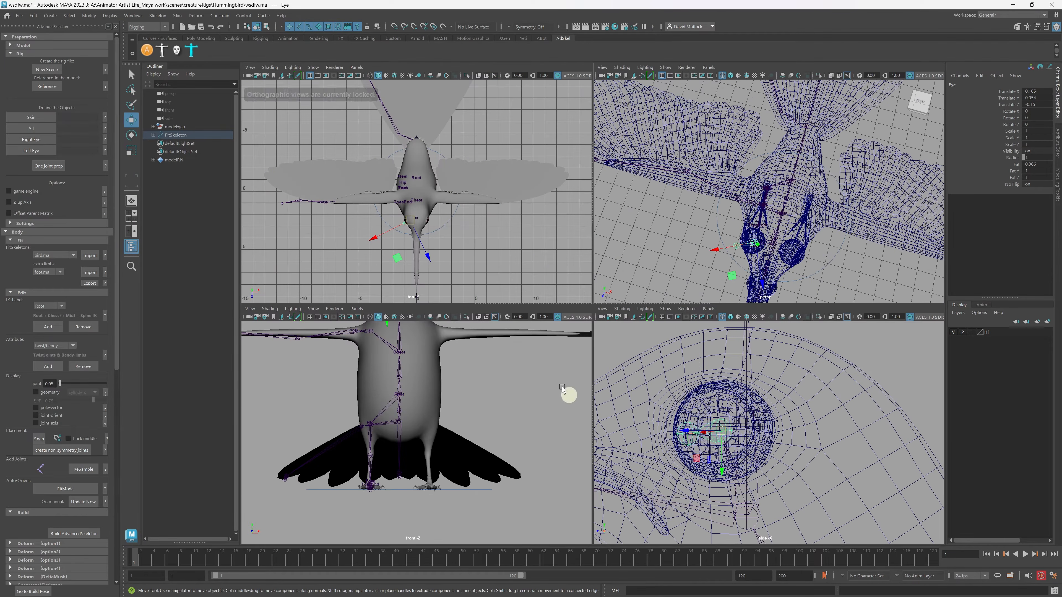
right_click_drag(372, 237, 510, 235, "alt")
key("4")
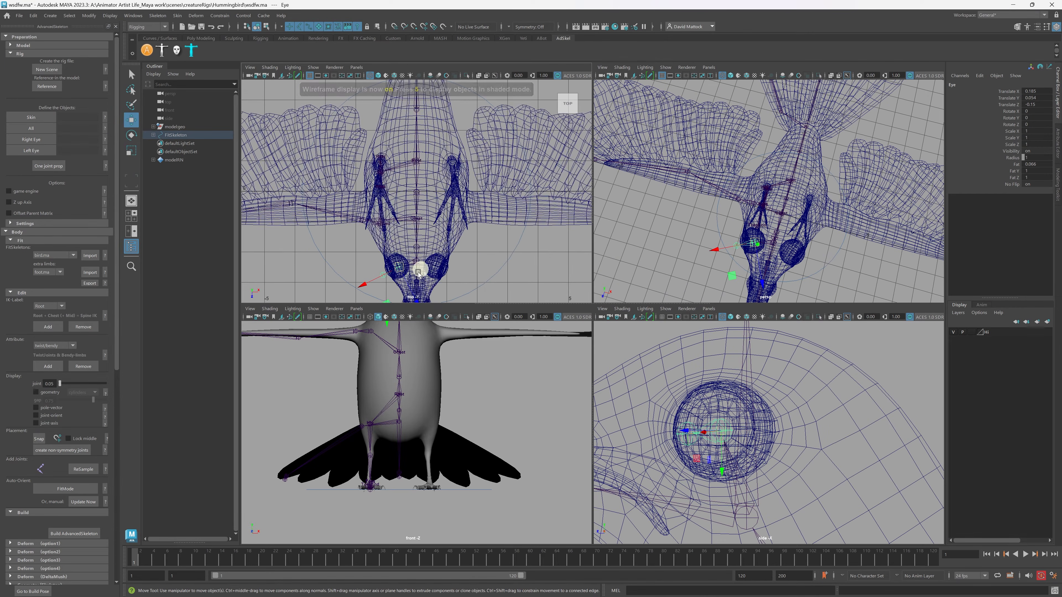
right_click_drag(418, 272, 430, 254, "alt")
key("space")
right_click_drag(368, 310, 491, 335, "alt")
middle_click_drag(491, 335, 467, 199, "alt")
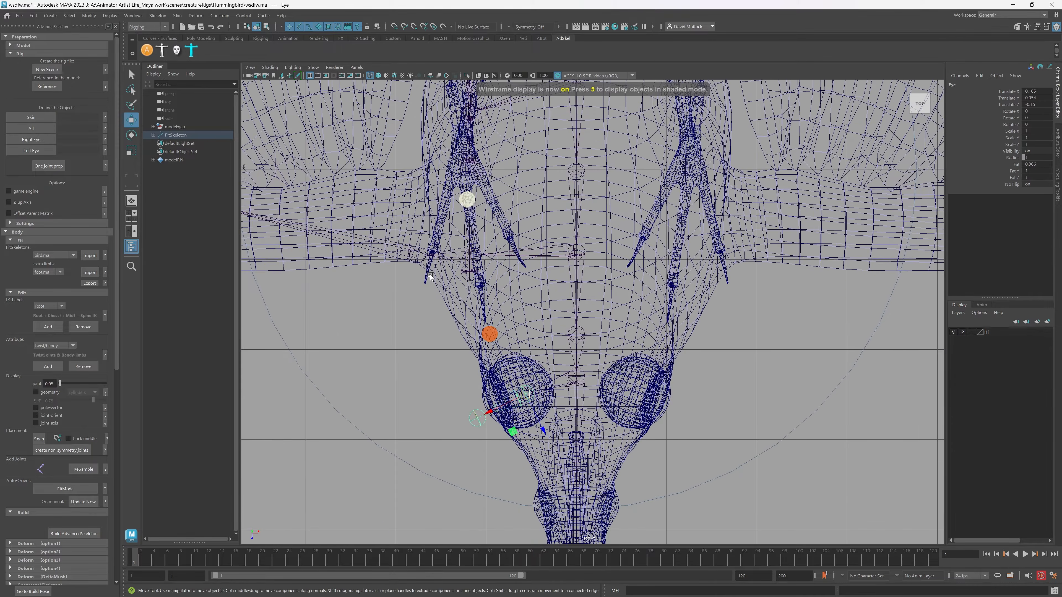
right_click_drag(435, 355, 526, 379, "alt")
middle_click_drag(526, 379, 521, 303, "alt")
right_click_drag(377, 356, 462, 370, "alt")
left_click_drag(464, 384, 464, 360)
right_click_drag(452, 371, 555, 391, "alt")
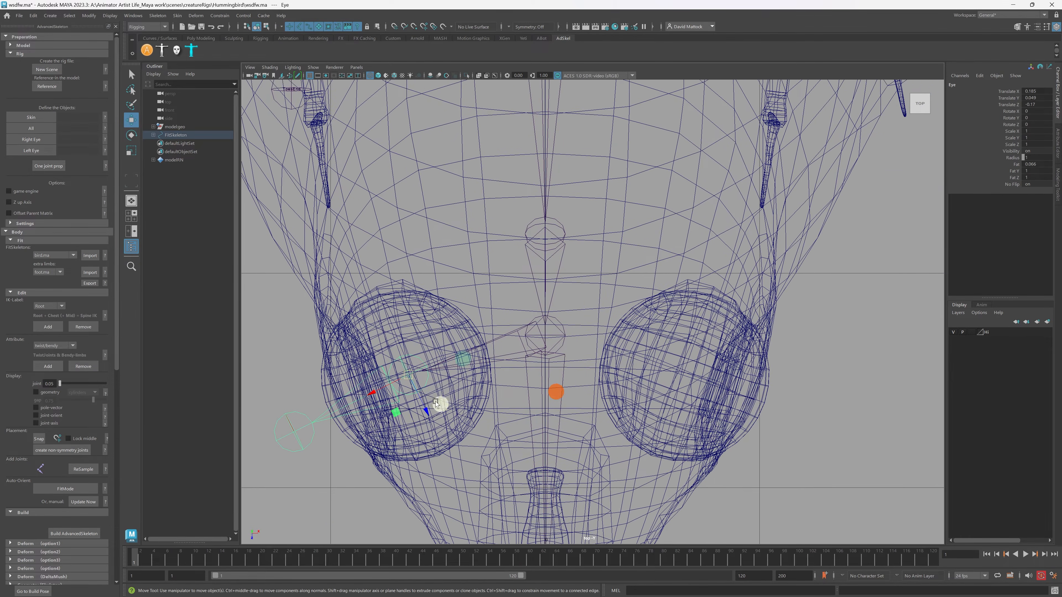
Examine the eyeOuter0 mesh in the top view to locate its pivot relative to the Eye joint.
middle_click_drag(438, 402, 477, 397, "alt")
left_click(462, 339)
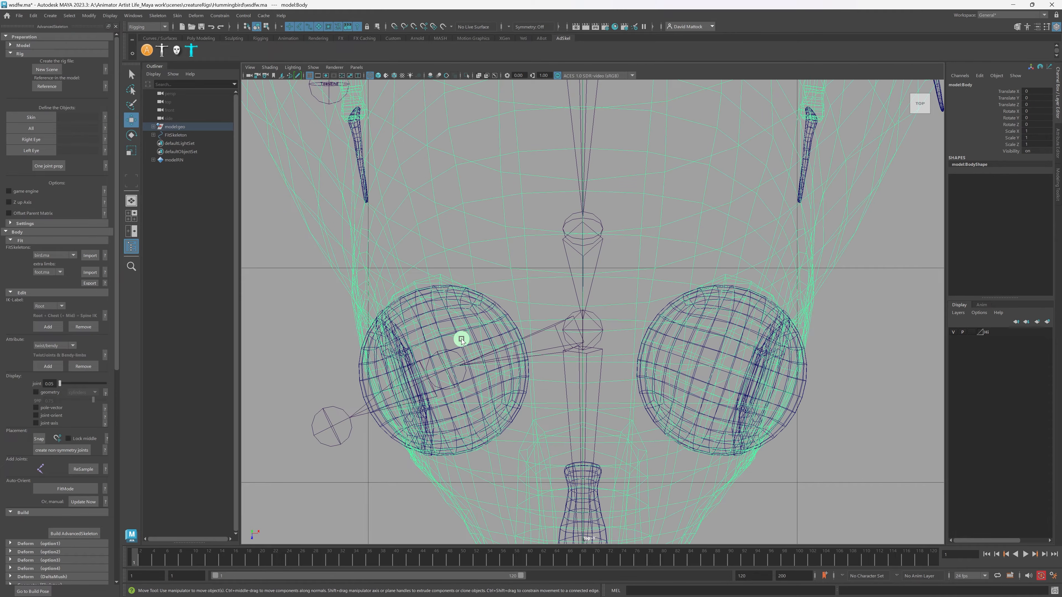
left_click(362, 381)
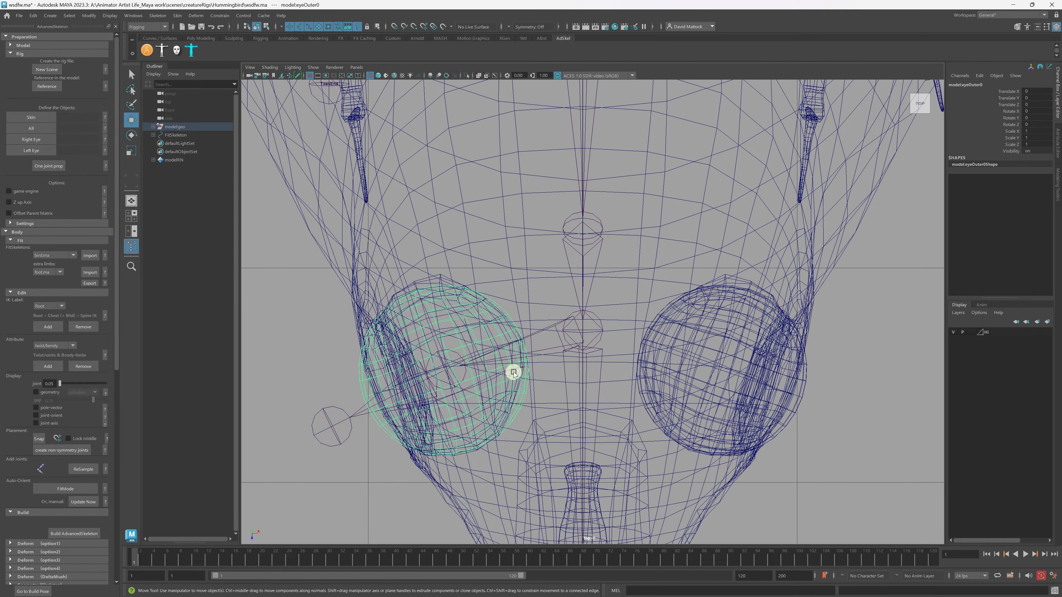
key("e")
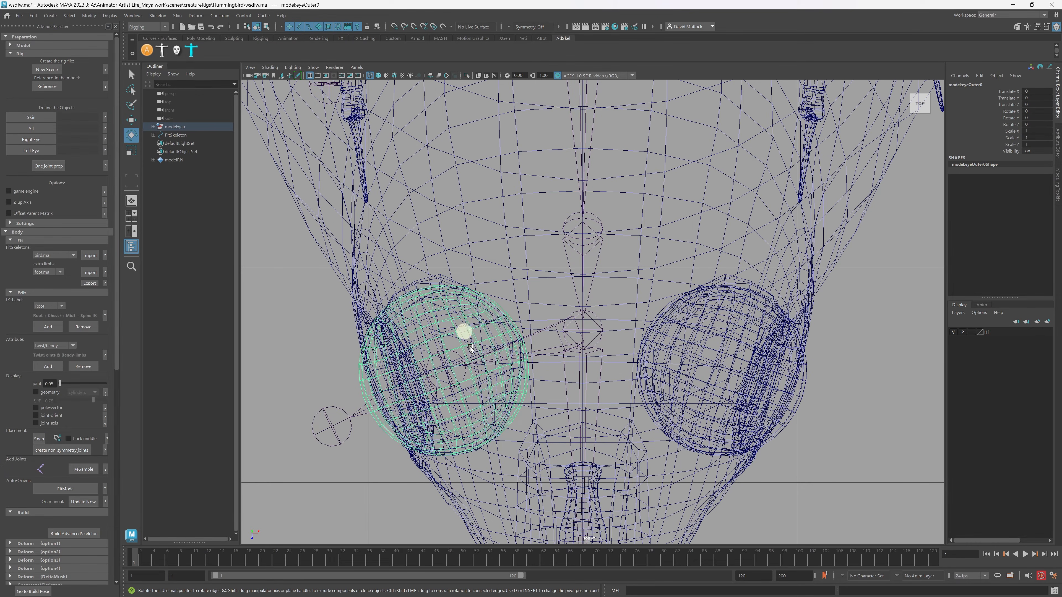
left_click(461, 354)
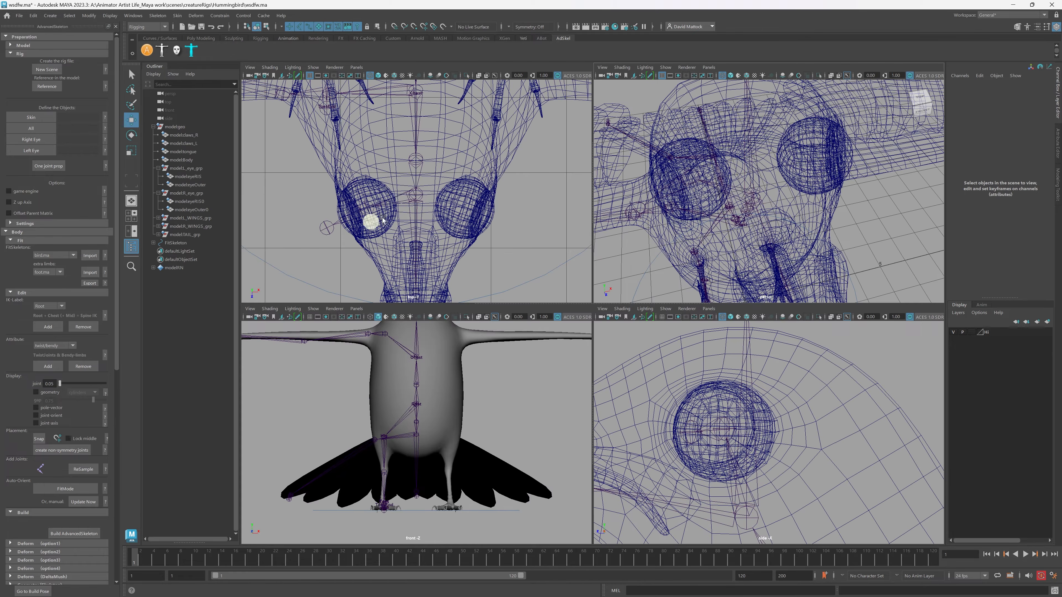
left_click(507, 230)
key("space")
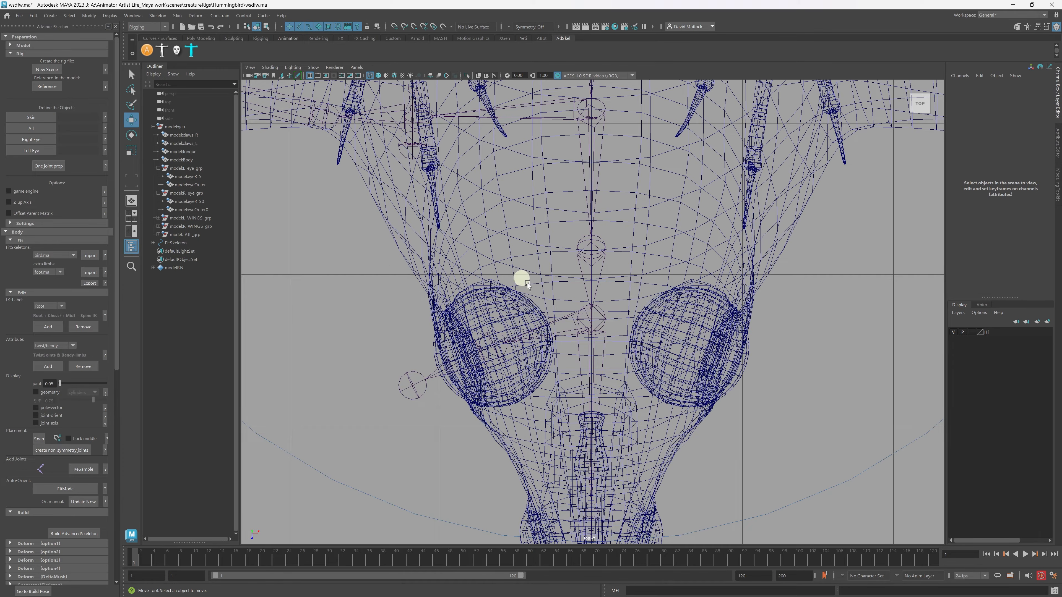
right_click_drag(420, 327, 534, 351, "alt")
right_click_drag(652, 350, 528, 342, "alt")
right_click_drag(464, 348, 508, 351, "alt")
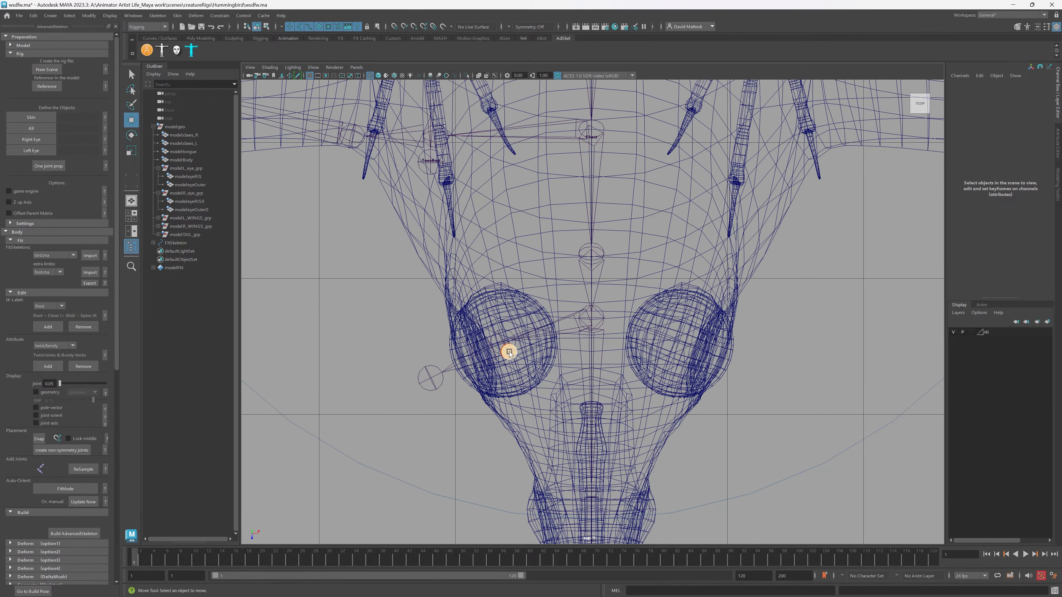
Show the perspective view shaded and isolate the eyeOuter0 mesh of the right eye.
key("space")
key("space")
mouse_move(673, 220)
left_mouse_down("alt")
mouse_move(686, 217)
mouse_move(659, 228)
left_mouse_up("alt")
key("5")
mouse_move(567, 292)
right_mouse_down("alt")
mouse_move(604, 290)
mouse_move(519, 292)
right_mouse_up("alt")
left_click_drag(517, 292, 476, 294, "alt")
left_click(430, 249)
mouse_move(429, 247)
left_mouse_down("alt")
mouse_move(472, 296)
mouse_move(444, 242)
left_mouse_up("alt")
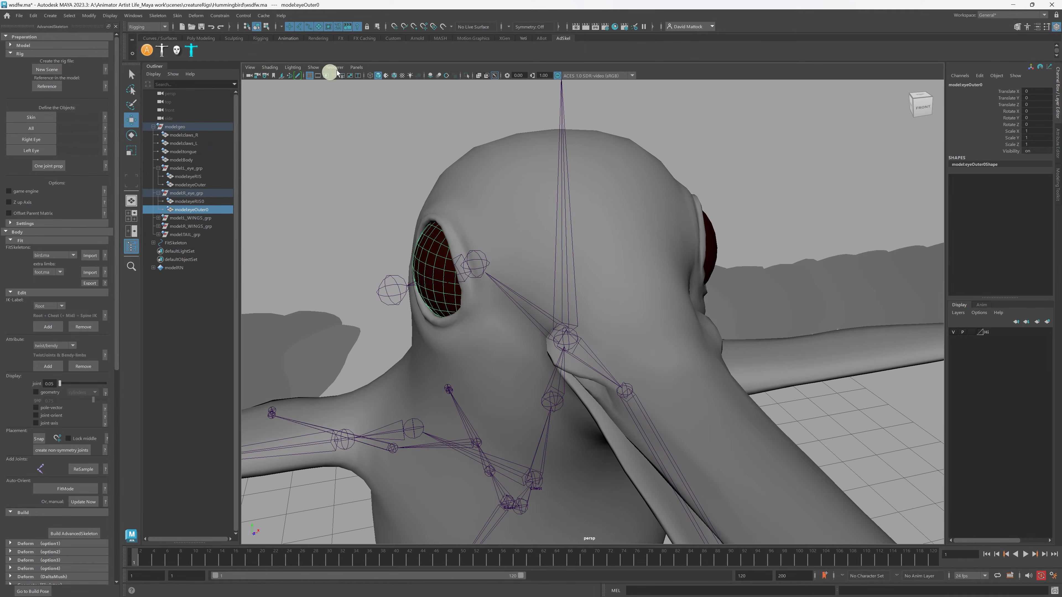
left_click(316, 72)
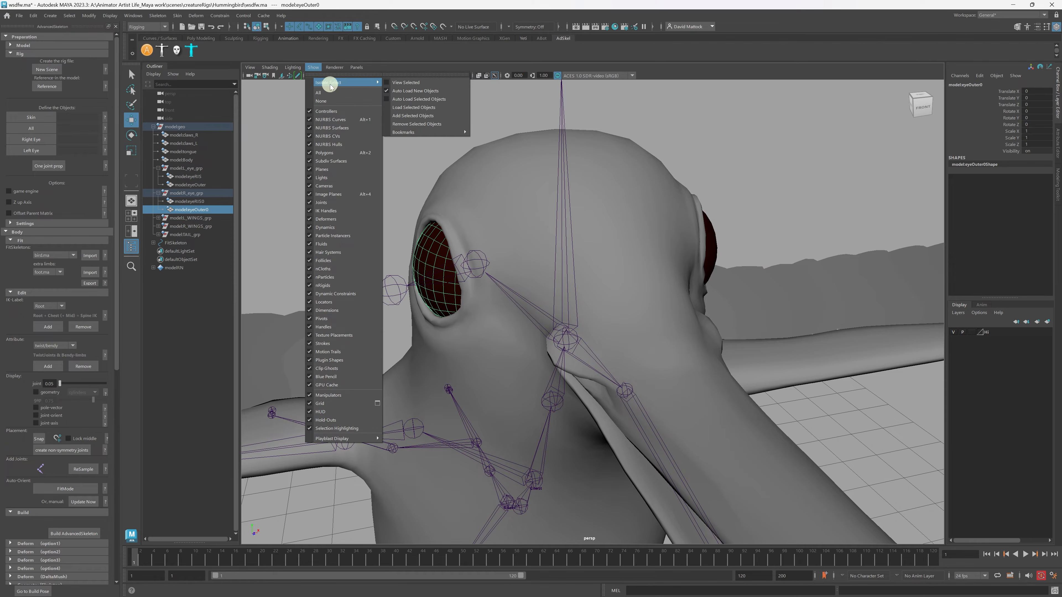
left_click(406, 83)
Duplicate the isolated eyeOuter0 mesh.
left_click_drag(464, 268, 489, 269, "alt")
right_click_drag(606, 326, 553, 324, "alt")
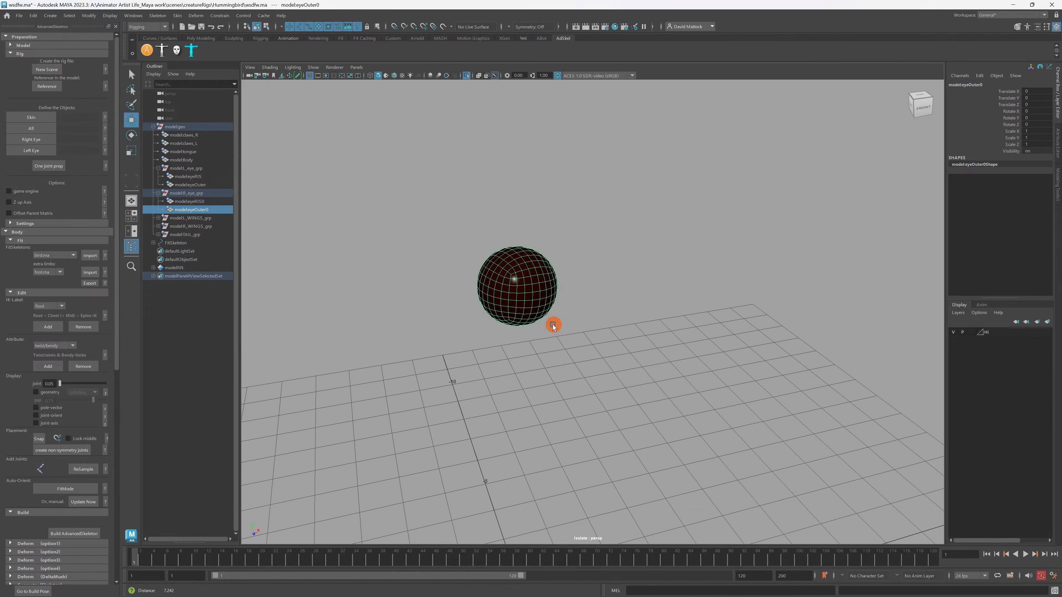
middle_click_drag(615, 373, 560, 260, "alt")
right_click_drag(585, 329, 525, 330, "alt")
left_click_drag(526, 331, 616, 472, "alt")
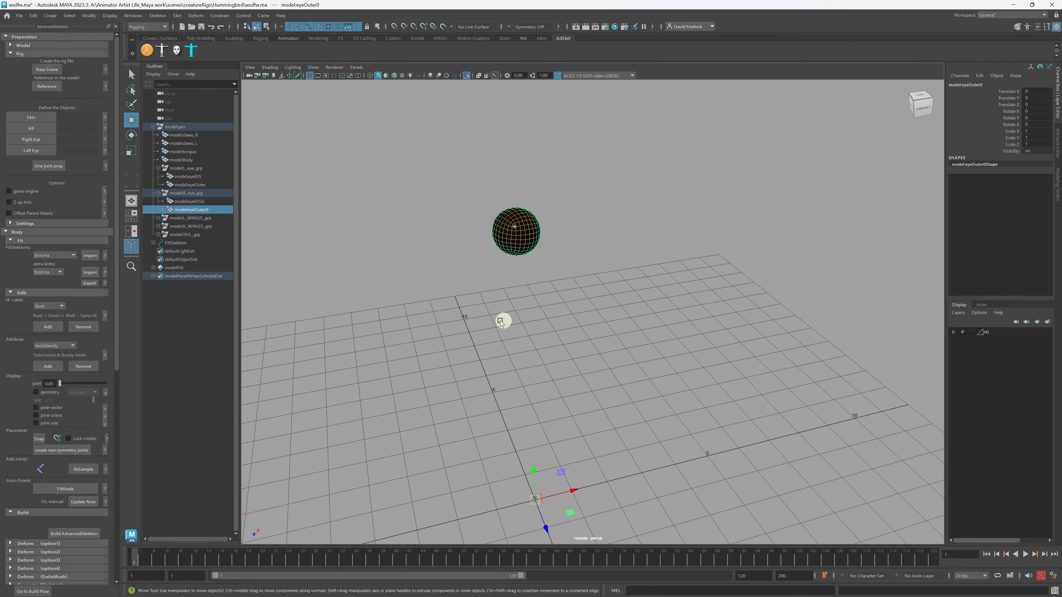
left_click_drag(501, 322, 588, 375, "alt")
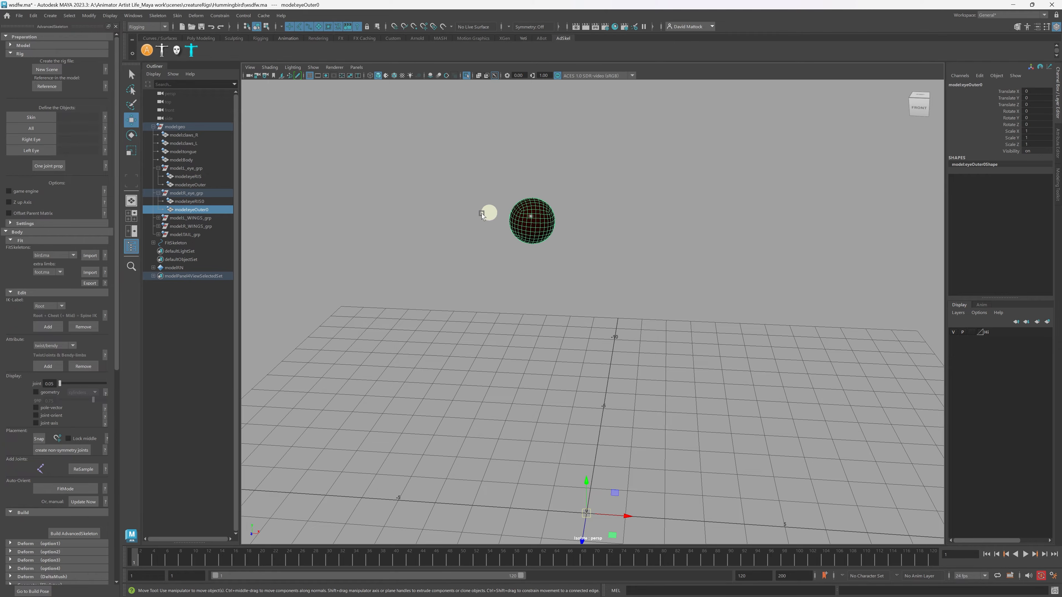
left_click(182, 213)
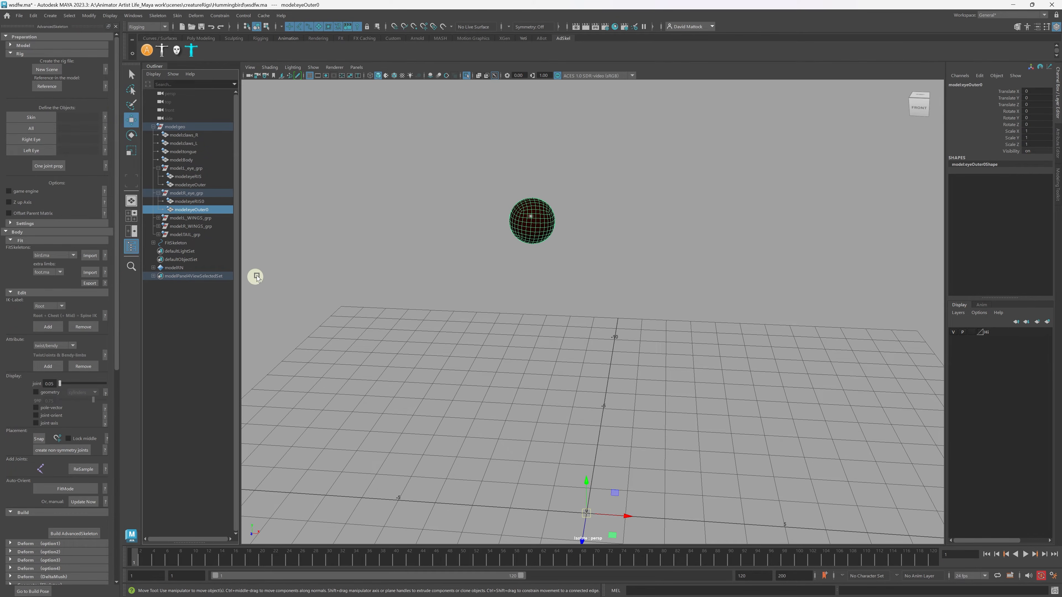
key("ctrl+d")
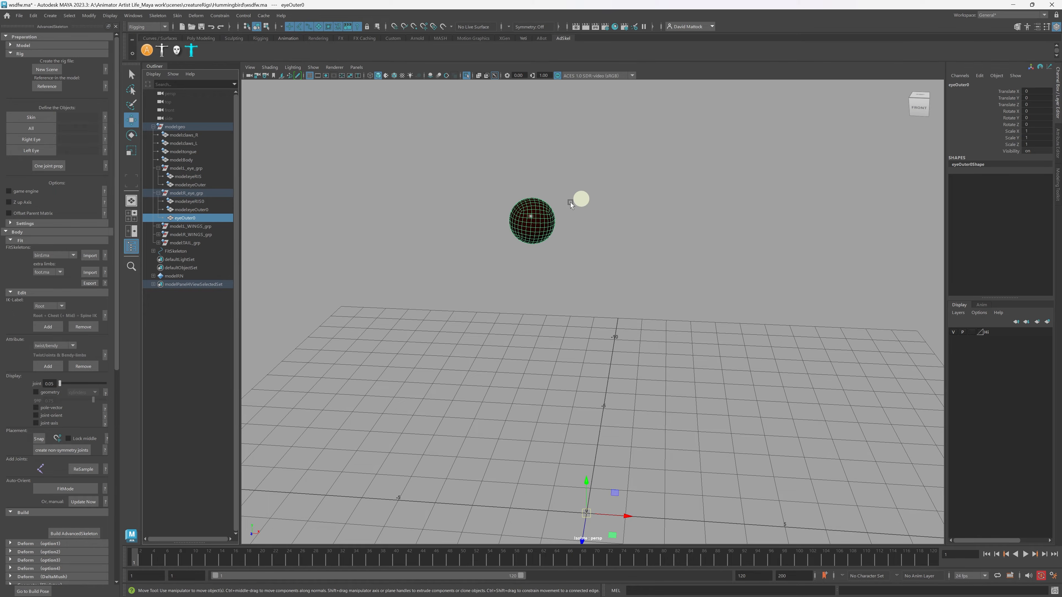
Move the duplicated eyeOuter0 mesh out of the right eye group to the top level of the scene hierarchy.
left_click(531, 218)
key("f")
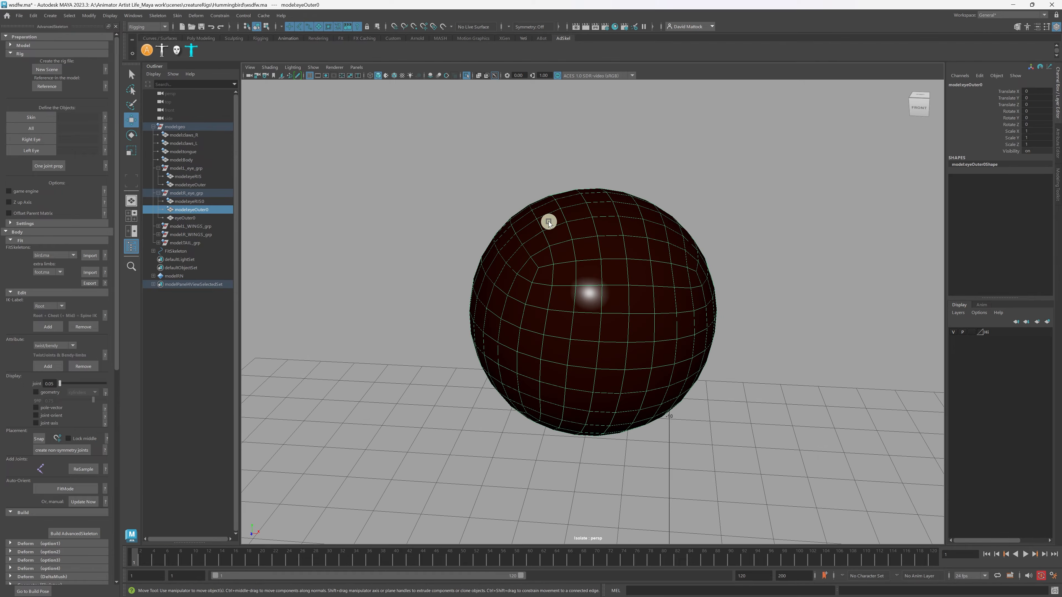
left_click_drag(548, 221, 571, 310, "alt")
left_click(178, 152)
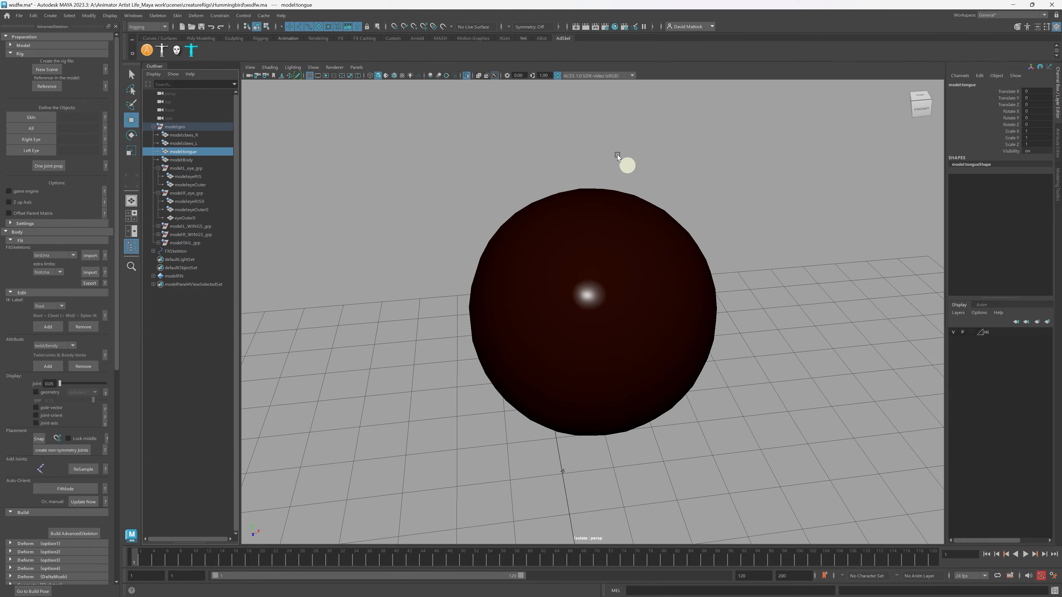
left_click(635, 240)
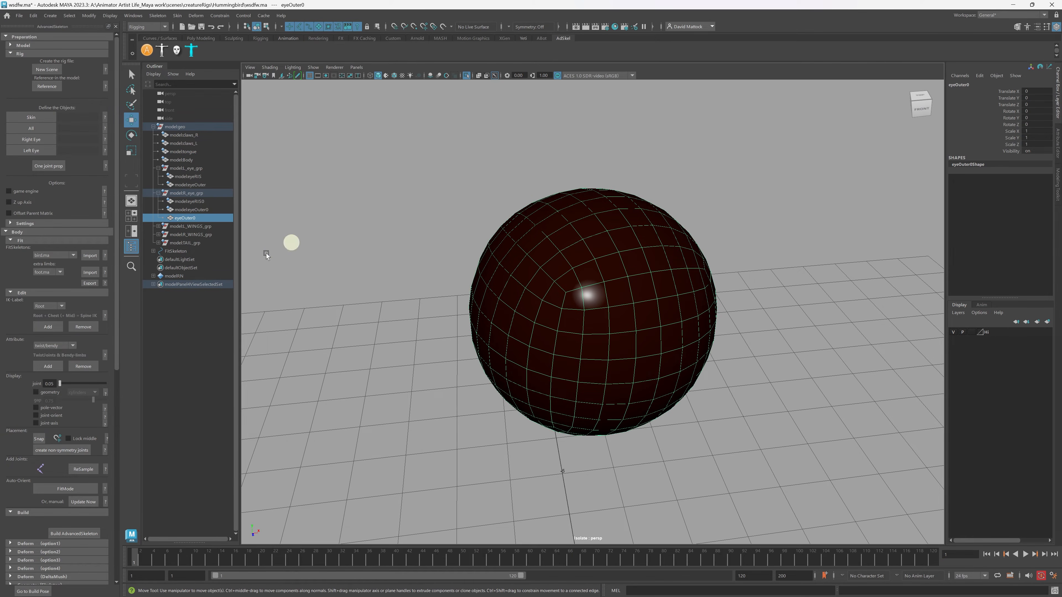
left_click(158, 194)
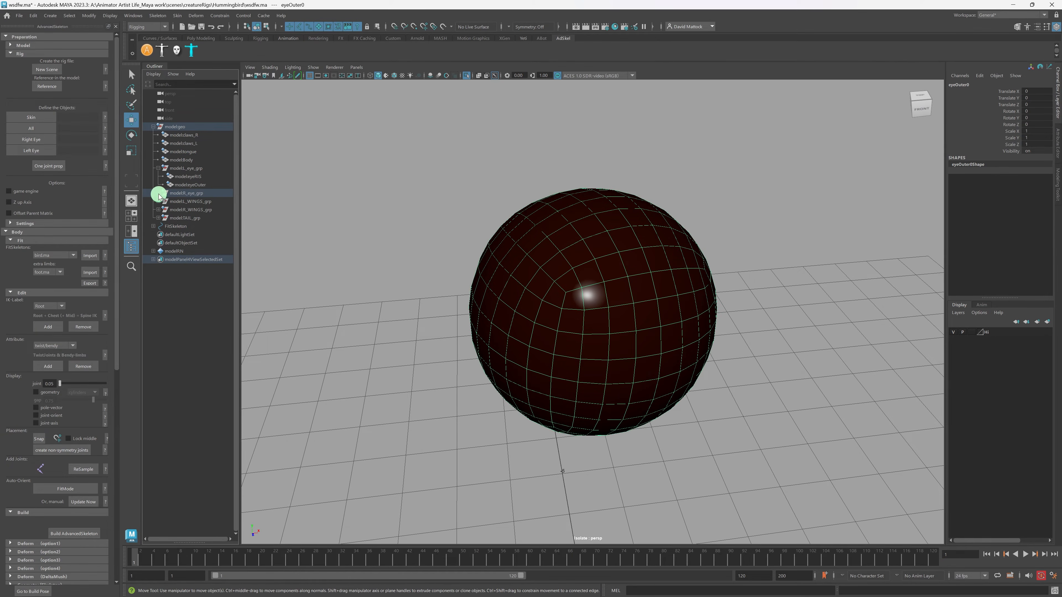
key("f")
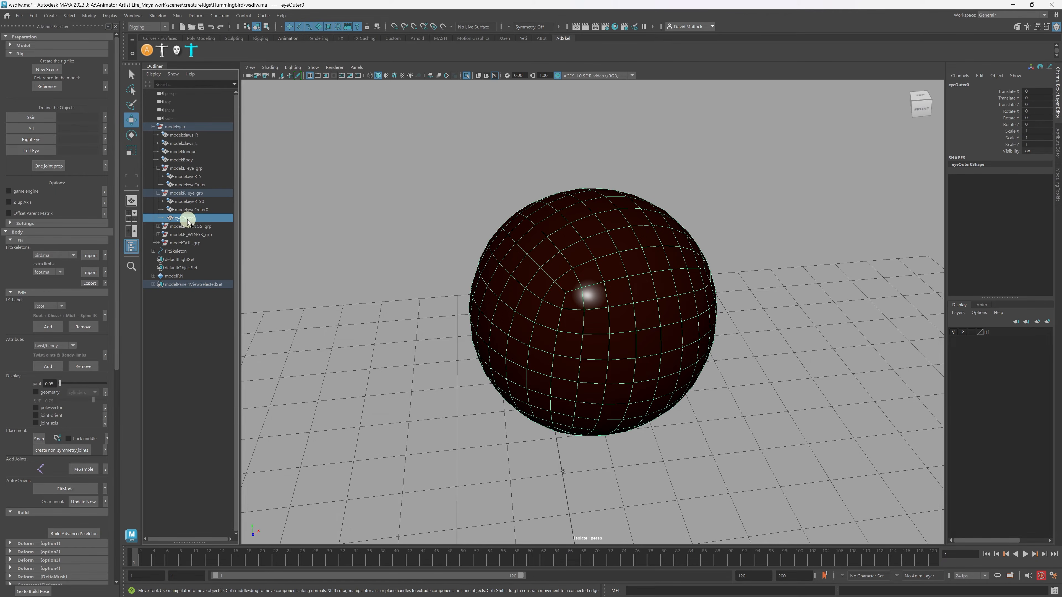
middle_click_drag(188, 220, 221, 342)
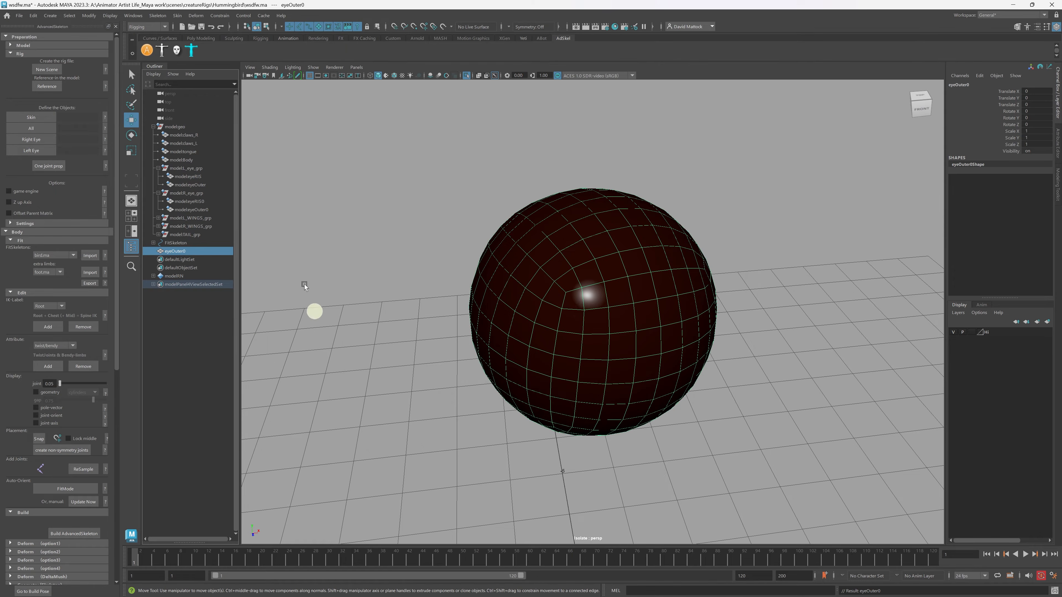
Center the pivot of the duplicated eyeOuter0 mesh.
right_click_drag(630, 309, 441, 311, "alt")
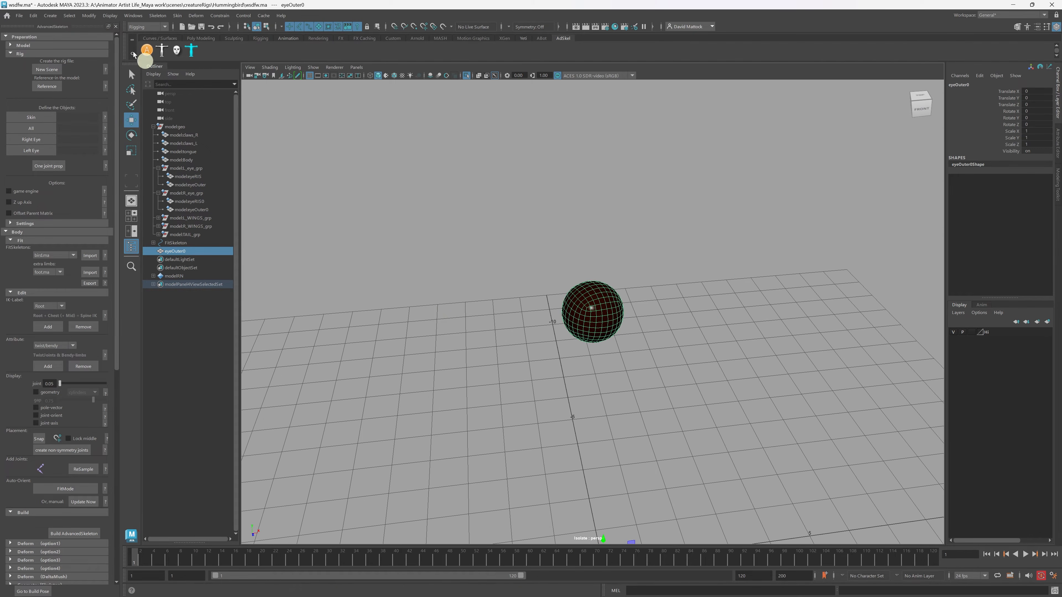
left_click(89, 15)
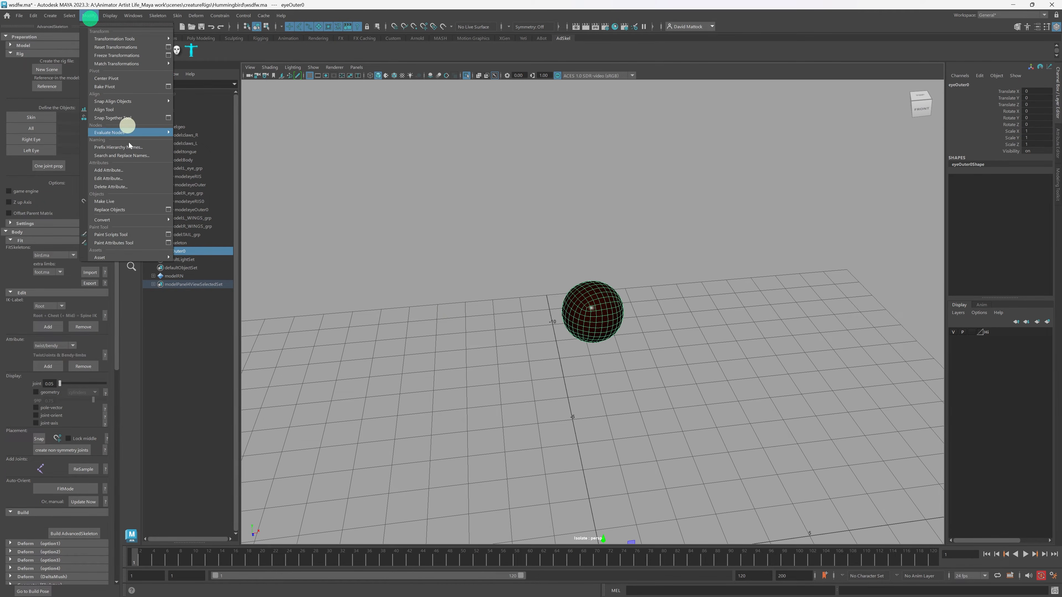
left_click(116, 80)
left_click_drag(550, 297, 644, 379, "alt")
right_click_drag(645, 379, 629, 383, "alt")
middle_click_drag(651, 327, 625, 299, "alt")
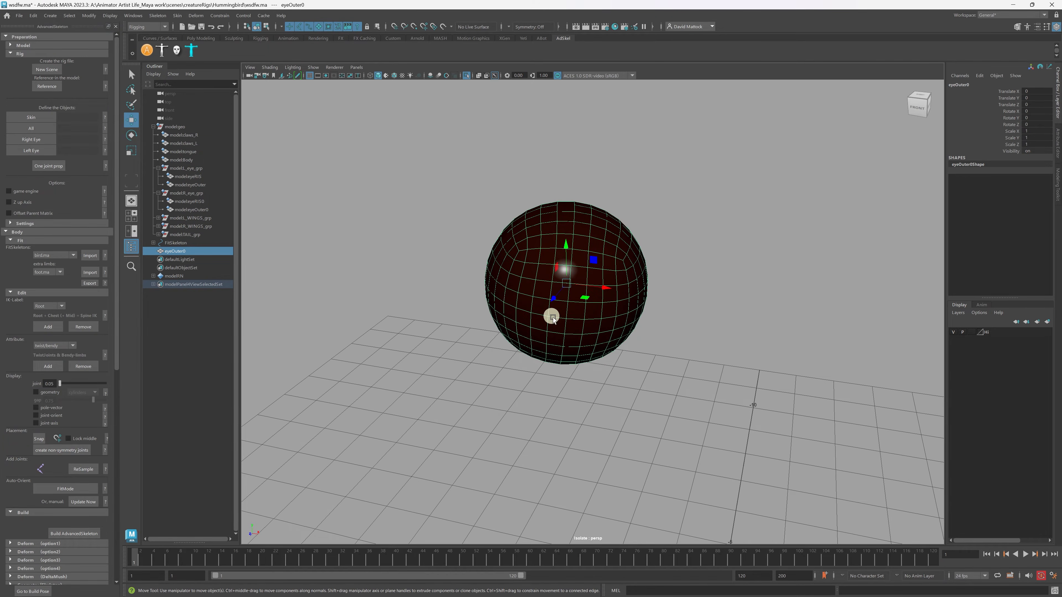
Show the perspective view in wireframe, display the duplicate eyeOuter0's local rotation axes, and deselect the mesh.
key("4")
right_click_drag(396, 339, 605, 347, "alt")
mouse_move(599, 329)
left_mouse_down("alt")
mouse_move(622, 330)
mouse_move(606, 329)
left_mouse_up("alt")
right_click_drag(606, 330, 451, 327, "alt")
middle_click_drag(692, 380, 633, 350, "alt")
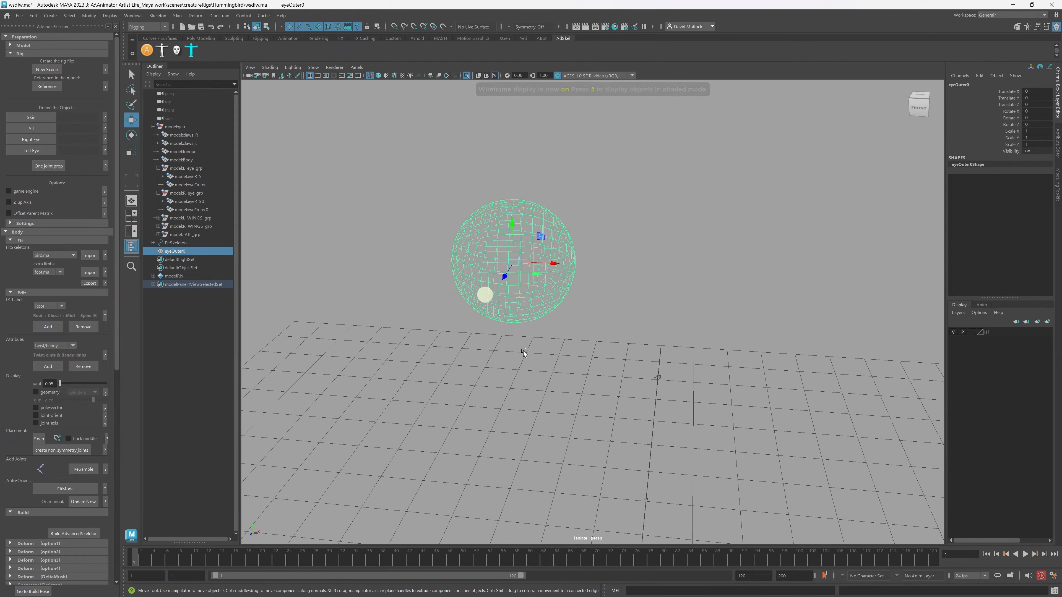
right_click_drag(422, 255, 486, 264, "alt")
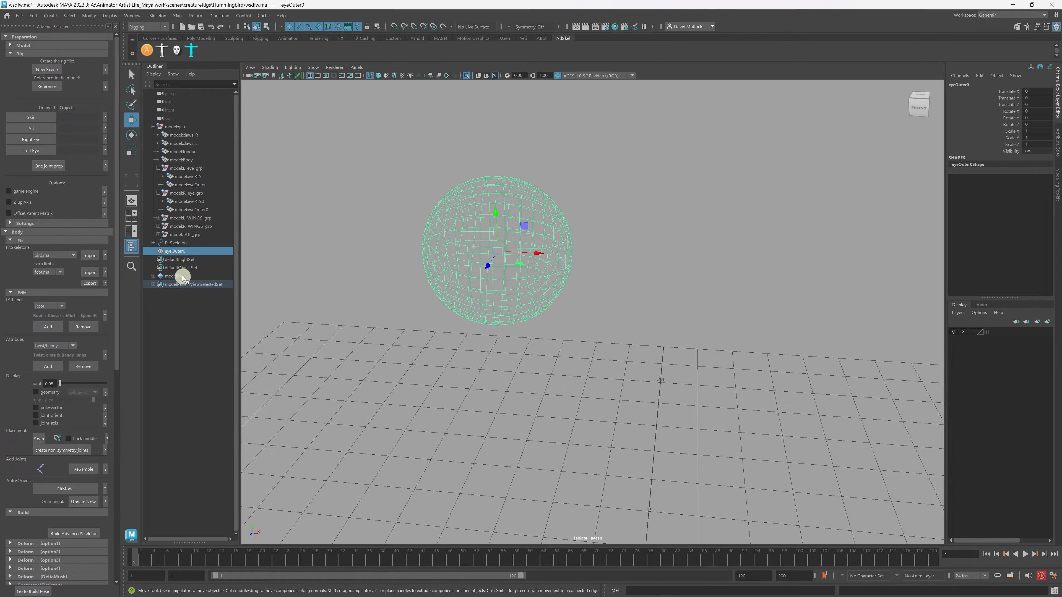
left_click(181, 252)
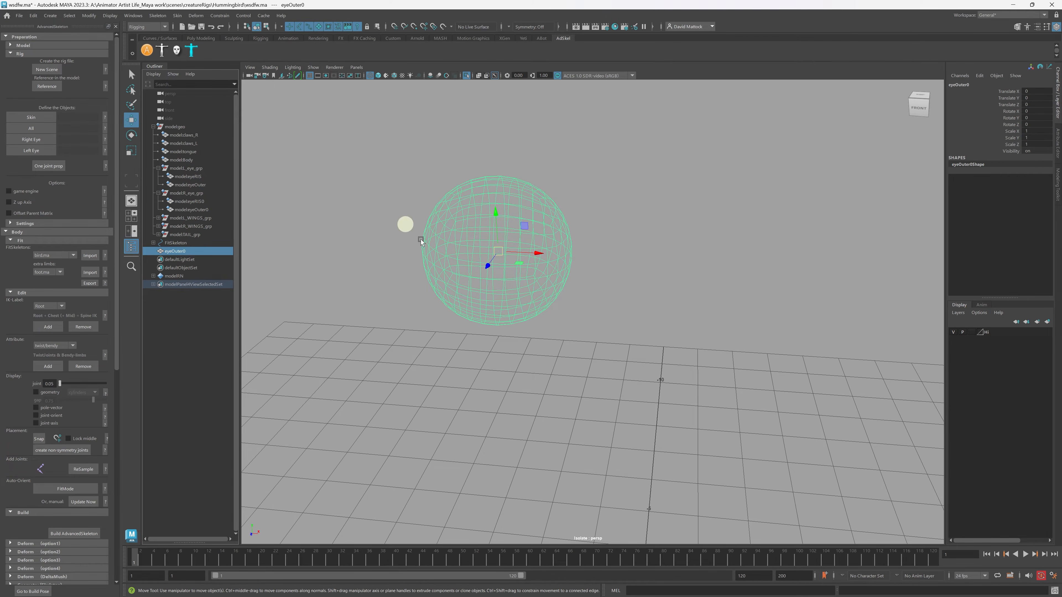
left_click(114, 17)
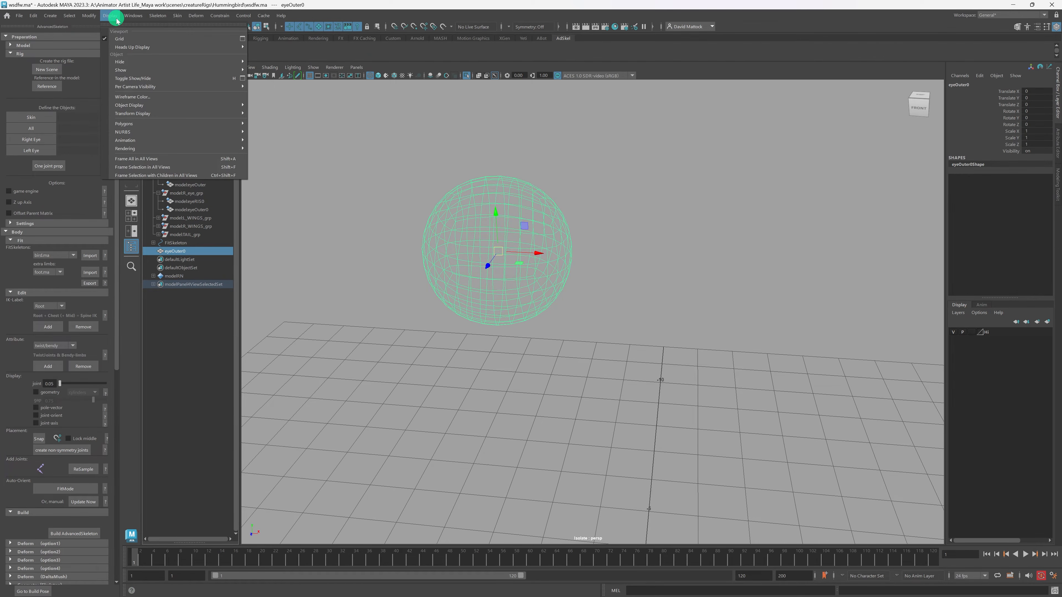
mouse_move(147, 113)
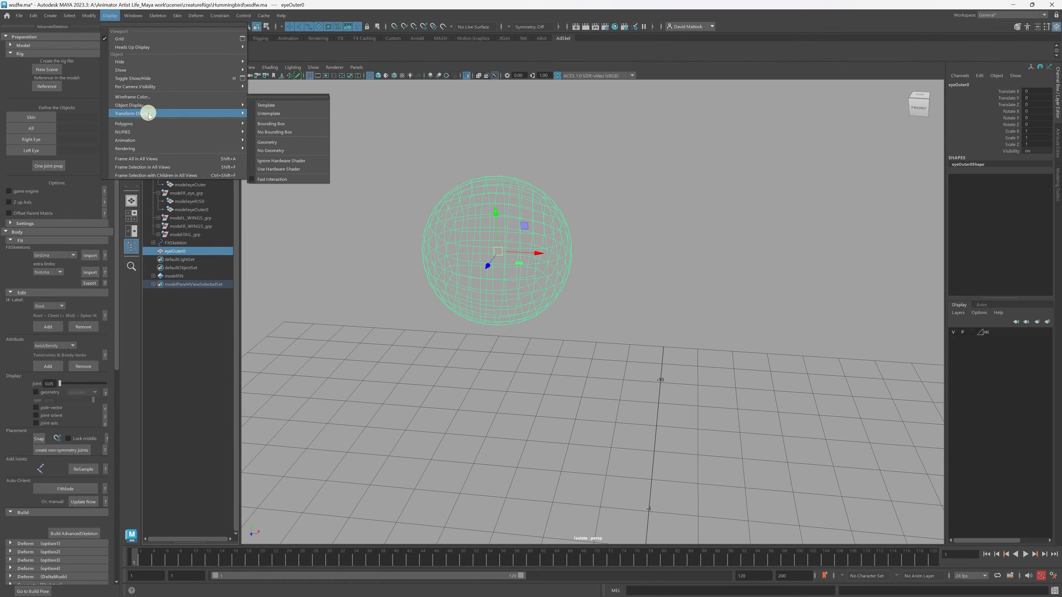
left_click(286, 114)
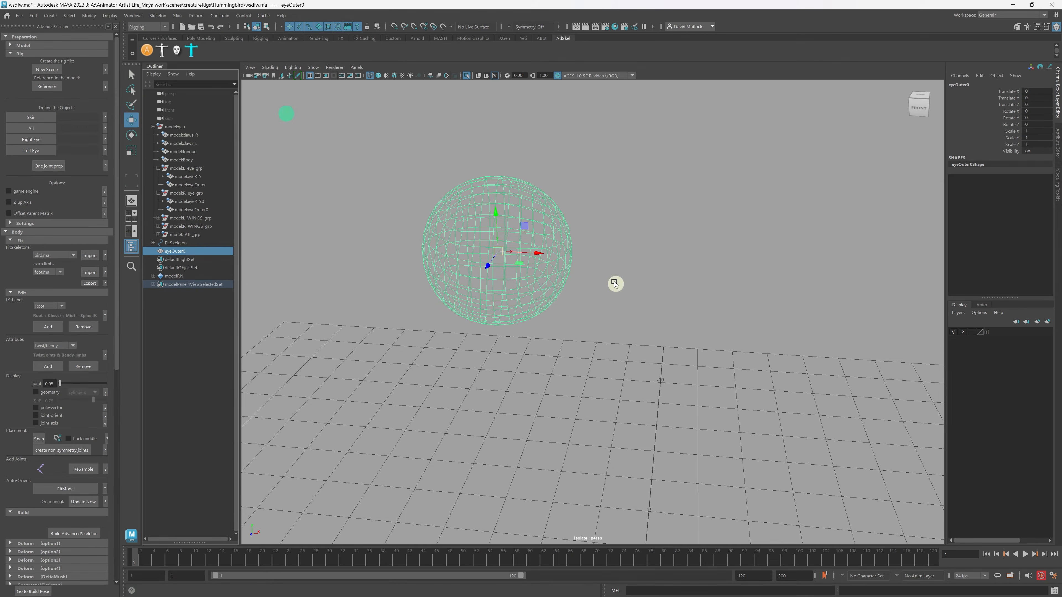
right_click_drag(420, 249, 571, 268, "alt")
middle_click_drag(493, 209, 571, 269, "alt")
right_click_drag(455, 285, 681, 306, "alt")
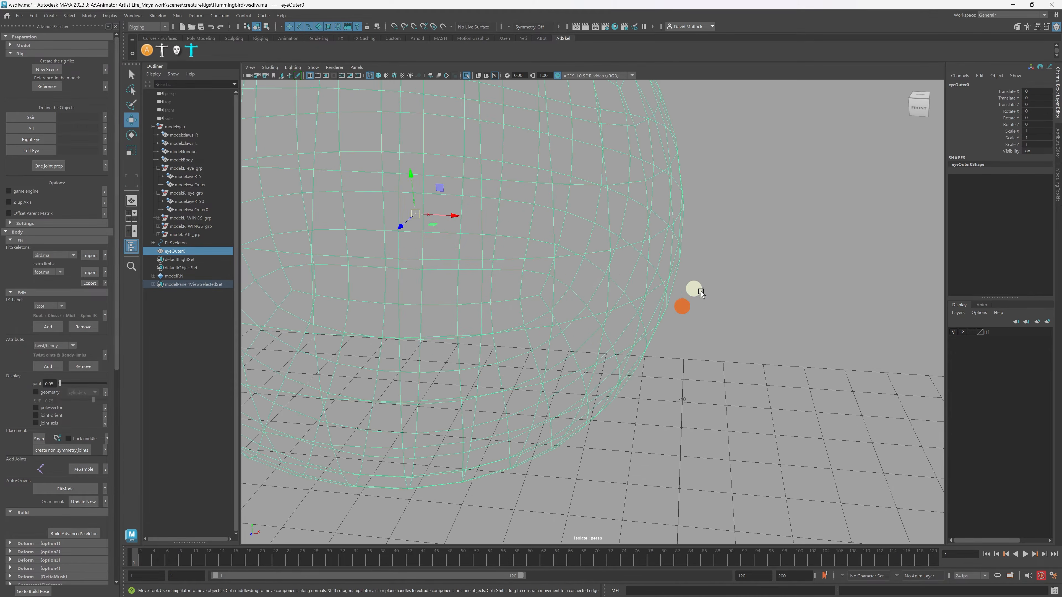
left_click(734, 289)
middle_click_drag(403, 249, 474, 287, "alt")
right_click_drag(392, 252, 434, 261, "alt")
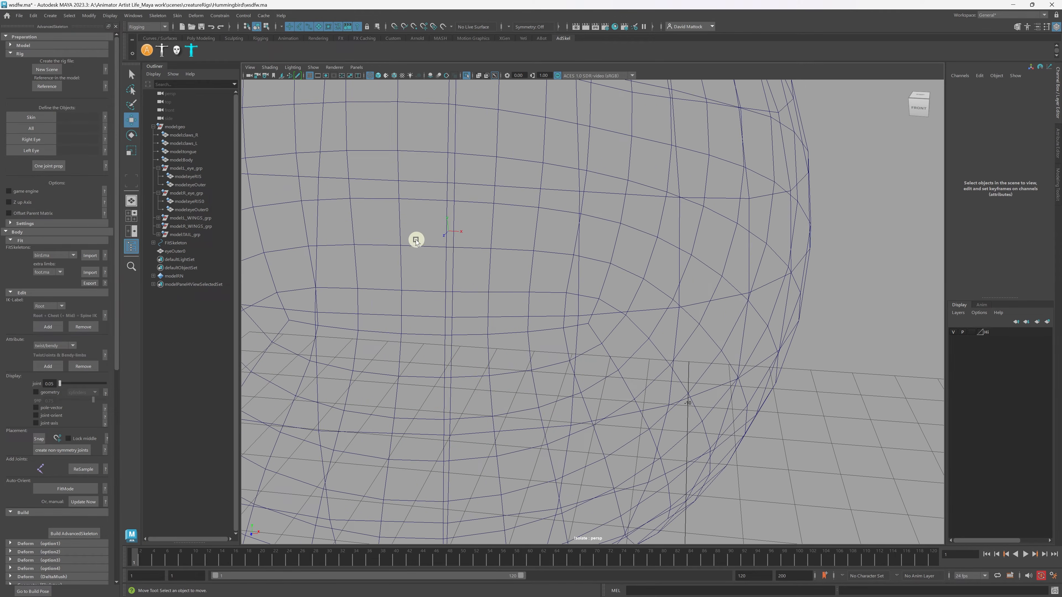
Turn off the isolated view of the duplicate eyeOuter0 mesh to show the whole hummingbird and its fit skeleton again.
left_click_drag(416, 239, 425, 242, "alt")
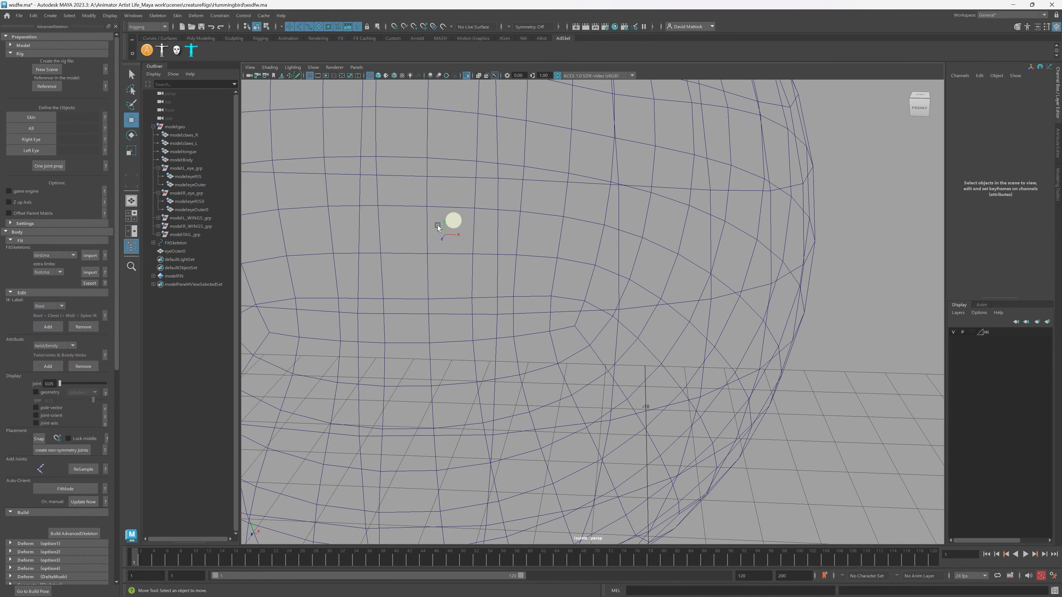
right_click_drag(679, 320, 556, 285, "alt")
left_click(314, 70)
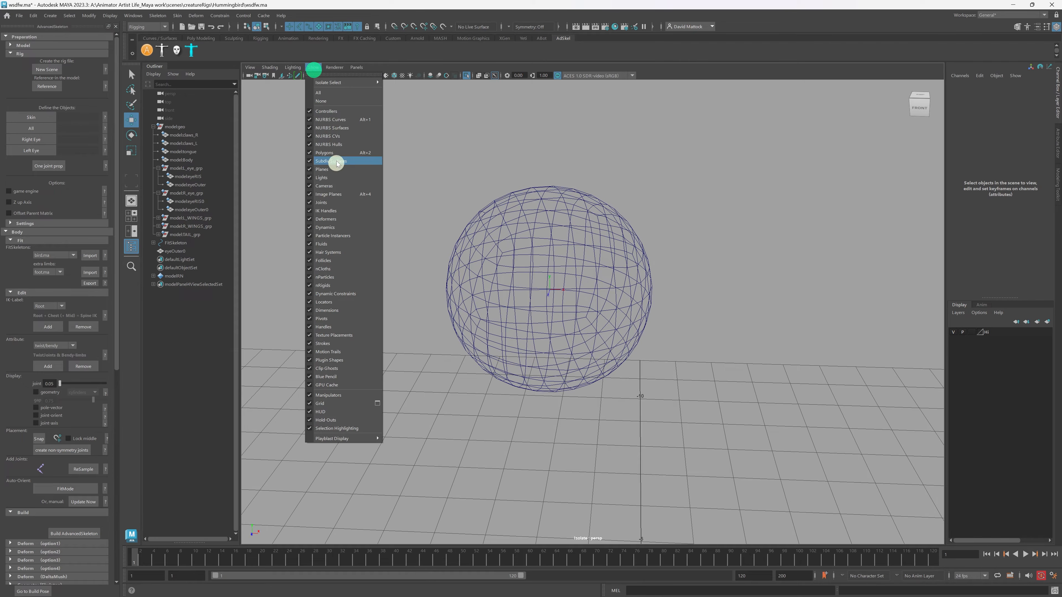
mouse_move(342, 84)
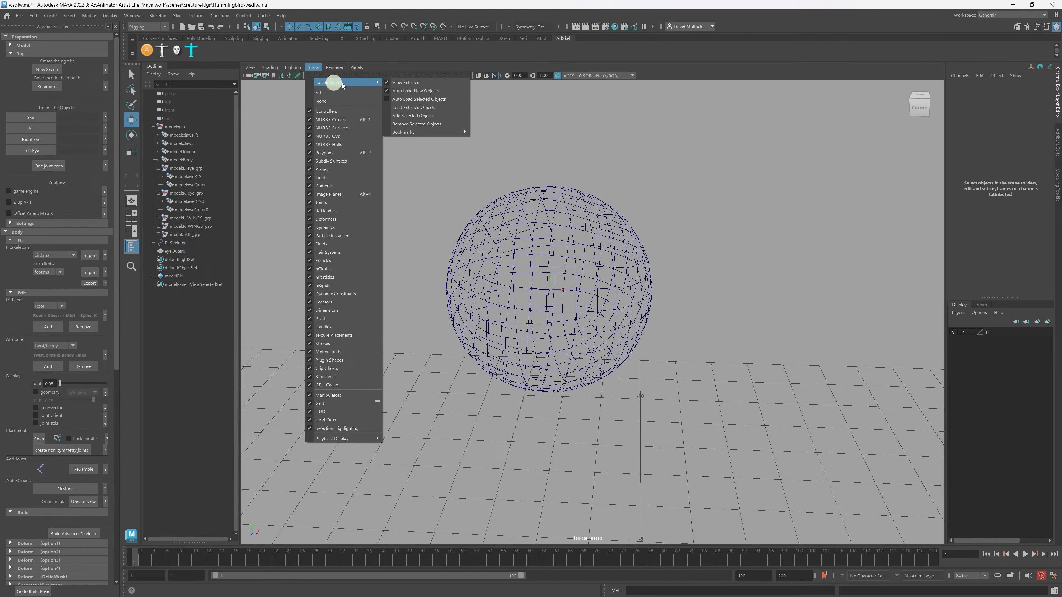
left_click(413, 82)
mouse_move(460, 218)
left_mouse_down("alt")
mouse_move(457, 228)
mouse_move(477, 221)
mouse_move(459, 220)
left_mouse_up("alt")
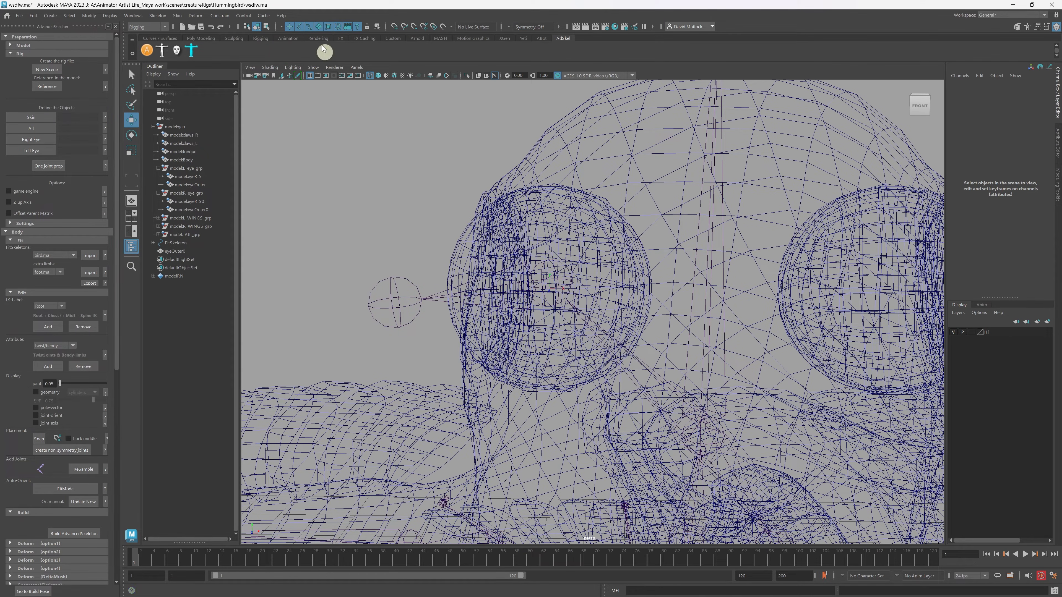
Select the Eye joint and move it roughly toward the center of the duplicate eye mesh.
left_click(319, 27)
left_click_drag(557, 222, 557, 269, "alt")
scroll(563, 284, "up", 4)
left_click(552, 257)
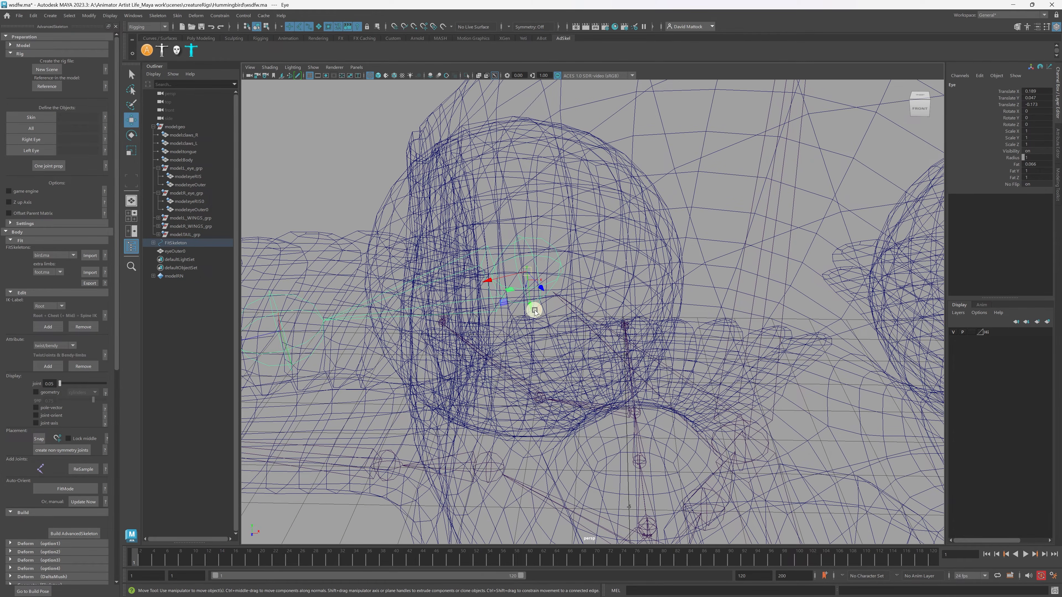
left_click_drag(498, 323, 539, 296, "alt")
right_click_drag(611, 289, 776, 297, "alt")
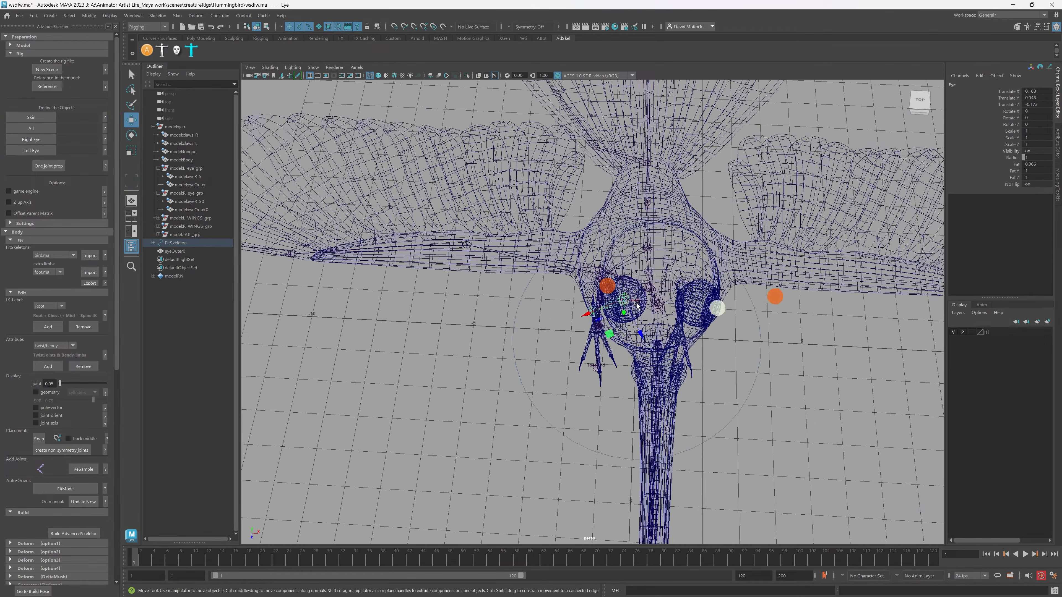
right_click_drag(576, 280, 825, 279, "alt")
middle_click_drag(586, 293, 487, 356, "alt")
left_click_drag(487, 355, 477, 329, "alt")
right_click_drag(481, 329, 684, 339, "alt")
middle_click_drag(675, 321, 620, 279, "alt")
left_click_drag(581, 281, 593, 328)
right_click_drag(548, 323, 534, 341, "alt")
middle_click_drag(535, 341, 536, 329, "alt")
right_click_drag(518, 330, 535, 329, "alt")
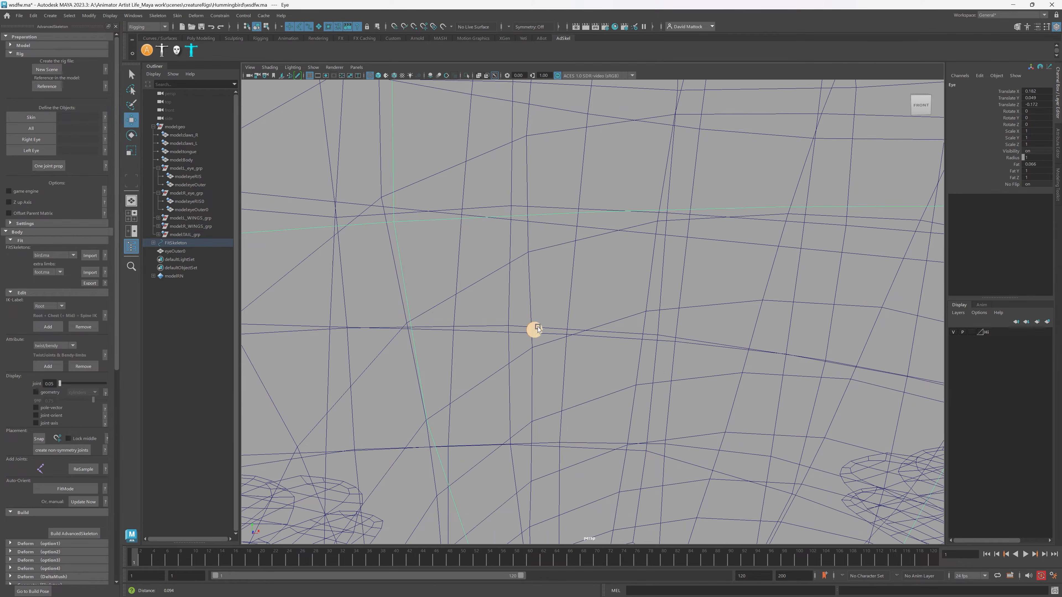
right_click_drag(583, 266, 565, 265, "alt")
left_click_drag(602, 277, 717, 331)
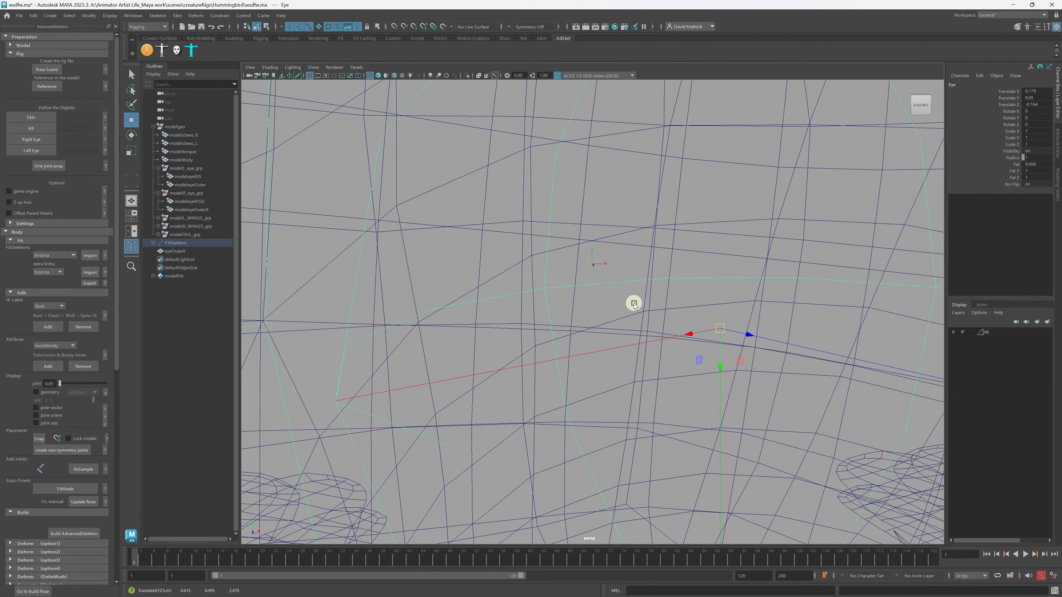
Snap the Eye joint exactly onto the centered pivot of the duplicate eyeOuter0 mesh.
key("v")
left_click_drag(607, 327, 611, 323, "alt")
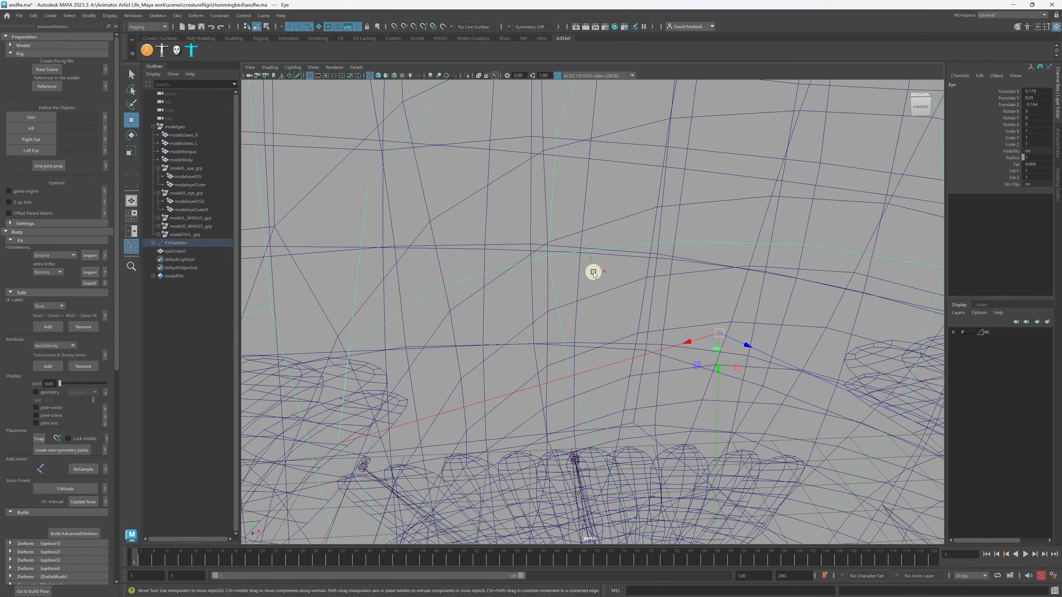
key("v")
middle_click(592, 270)
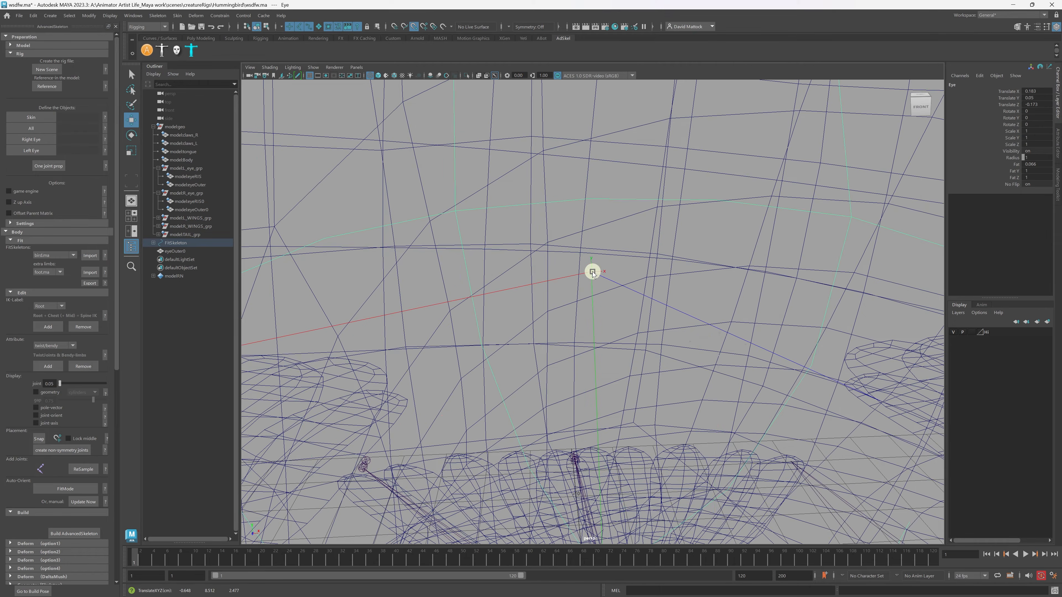
scroll(613, 305, "down", 1)
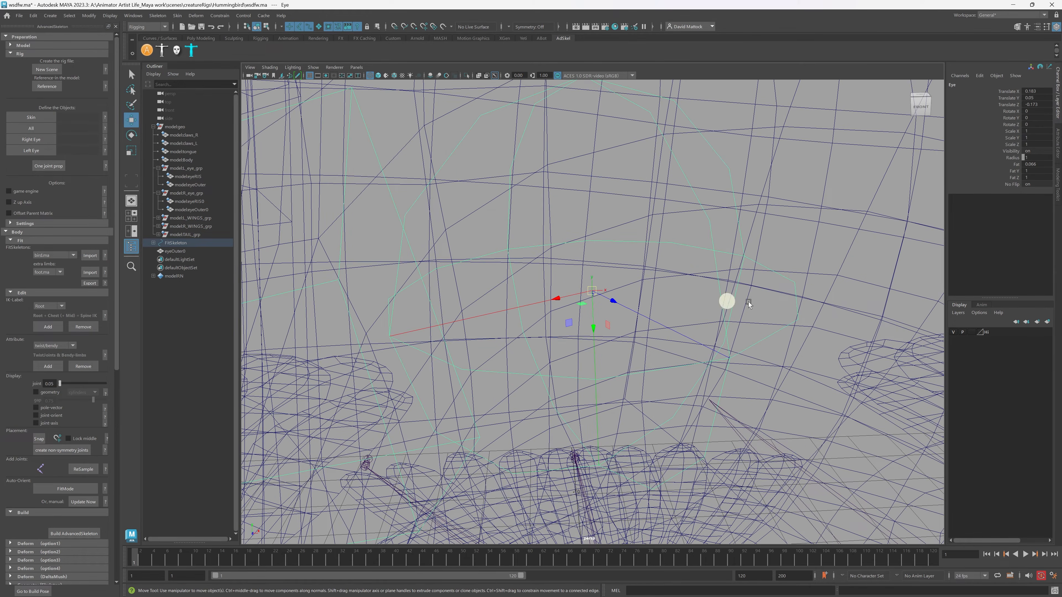
Hide the duplicate top-level eyeOuter0 mesh.
right_click_drag(751, 305, 453, 287, "alt")
right_click_drag(648, 310, 526, 304, "alt")
right_click_drag(619, 305, 445, 297, "alt")
left_click_drag(702, 310, 562, 317, "alt")
left_click_drag(475, 280, 492, 274, "alt")
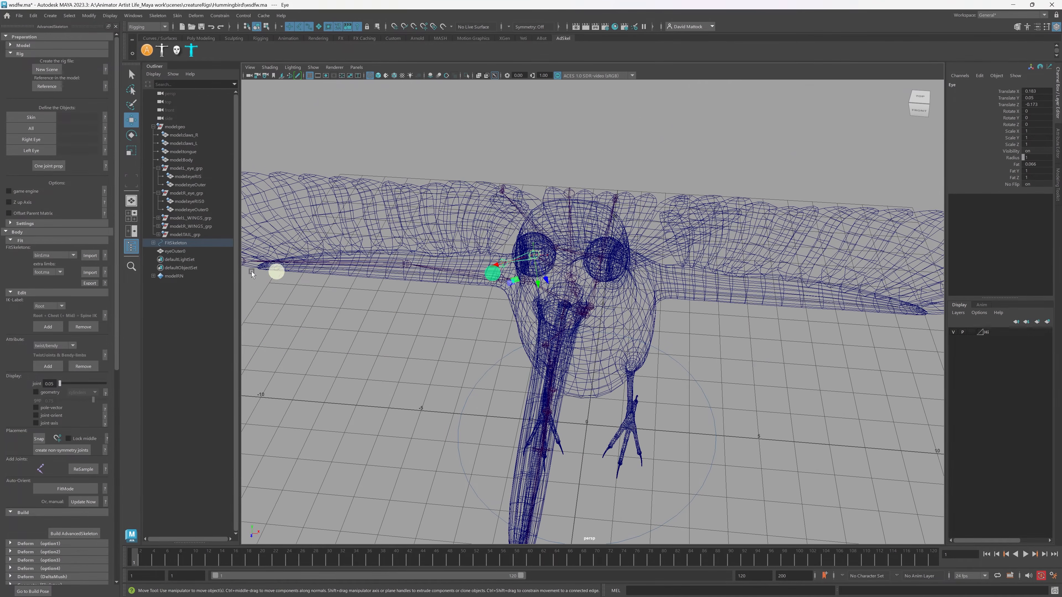
left_click(174, 252)
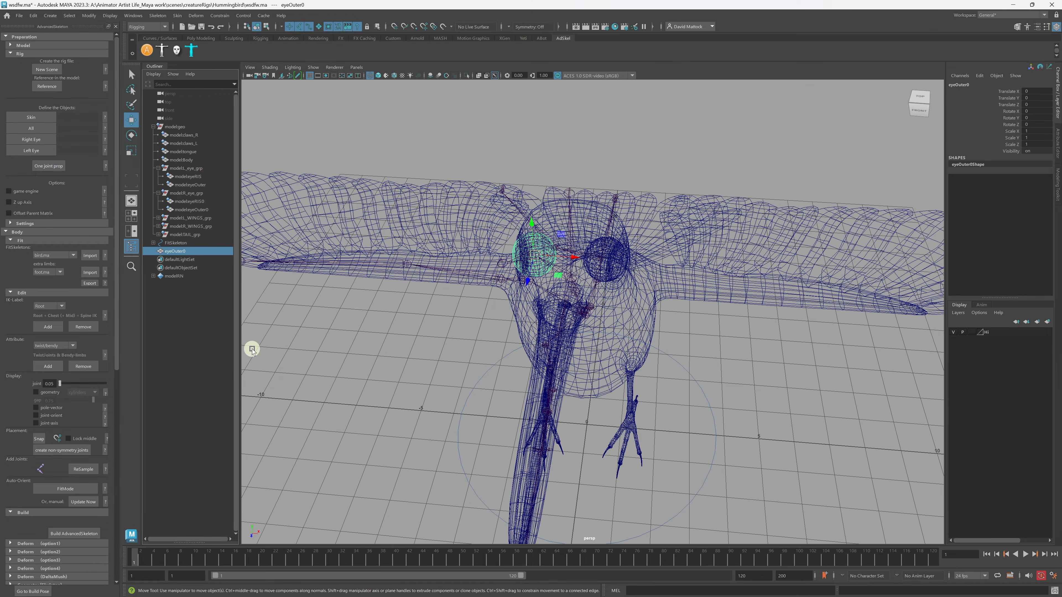
key("ctrl+h")
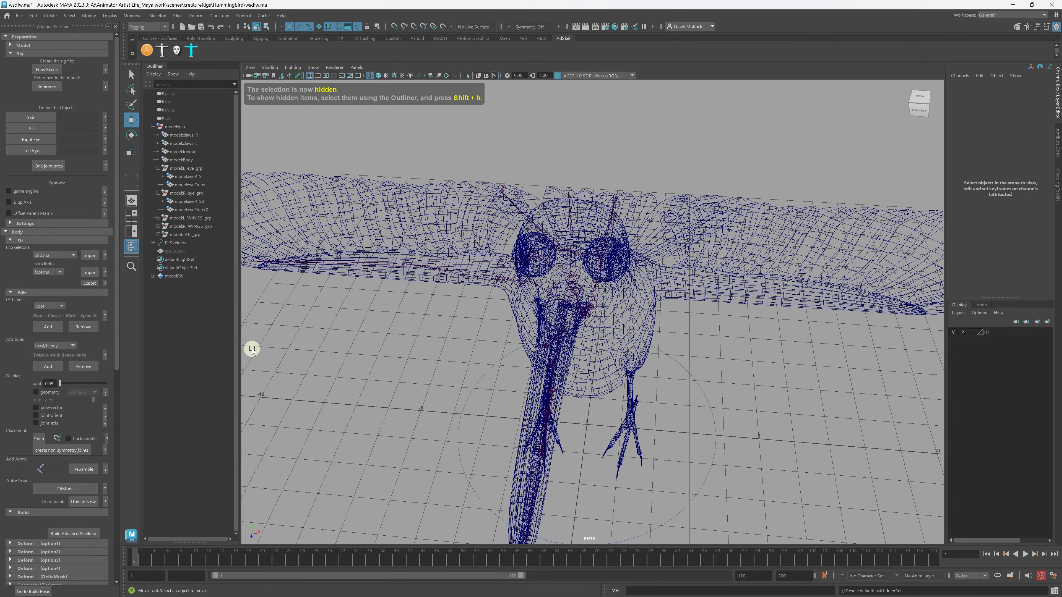
Examine the Eye joint and the fit skeleton from several angles around the head and body in wireframe and shaded display.
left_click_drag(434, 311, 594, 282, "alt")
right_click_drag(419, 263, 656, 275, "alt")
middle_click_drag(628, 270, 640, 268, "alt")
left_click_drag(639, 267, 561, 269, "alt")
middle_click_drag(643, 217, 633, 198, "alt")
left_click_drag(633, 199, 571, 202, "alt")
middle_click_drag(571, 202, 505, 233, "alt")
right_click_drag(382, 230, 436, 223, "alt")
left_click_drag(565, 241, 584, 252, "alt")
key("5")
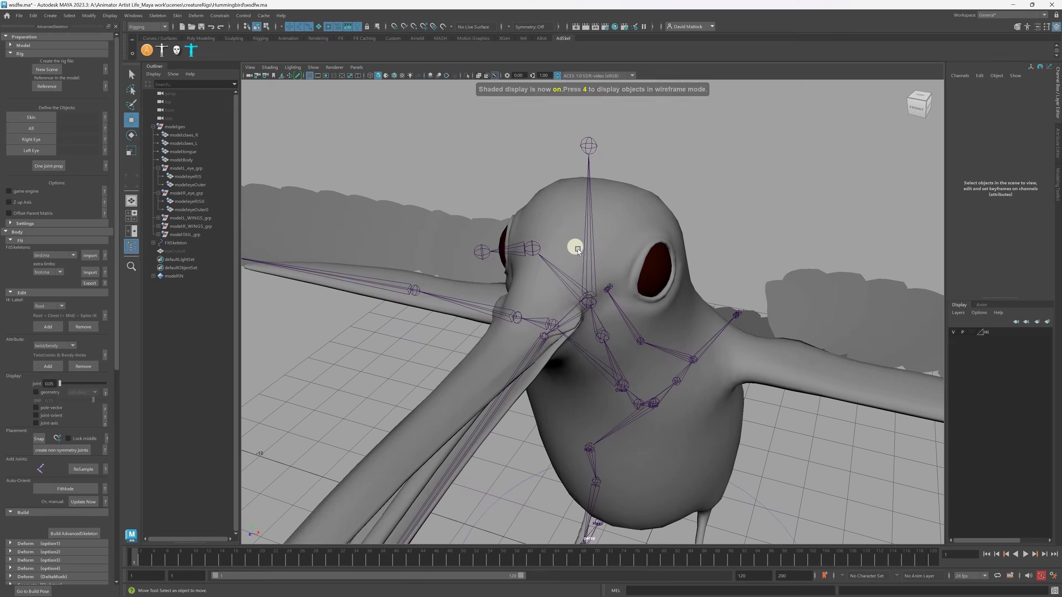
right_click_drag(576, 248, 485, 270, "alt")
left_click_drag(557, 287, 580, 285, "alt")
right_click_drag(414, 291, 568, 307, "alt")
middle_click_drag(567, 307, 697, 178, "alt")
left_click_drag(697, 179, 693, 266, "alt")
middle_click_drag(694, 224, 585, 290, "alt")
left_click_drag(560, 306, 529, 264, "alt")
In the top view, move the wing's Elbow joint inward along the wing, closer to the Shoulder joint.
key("space")
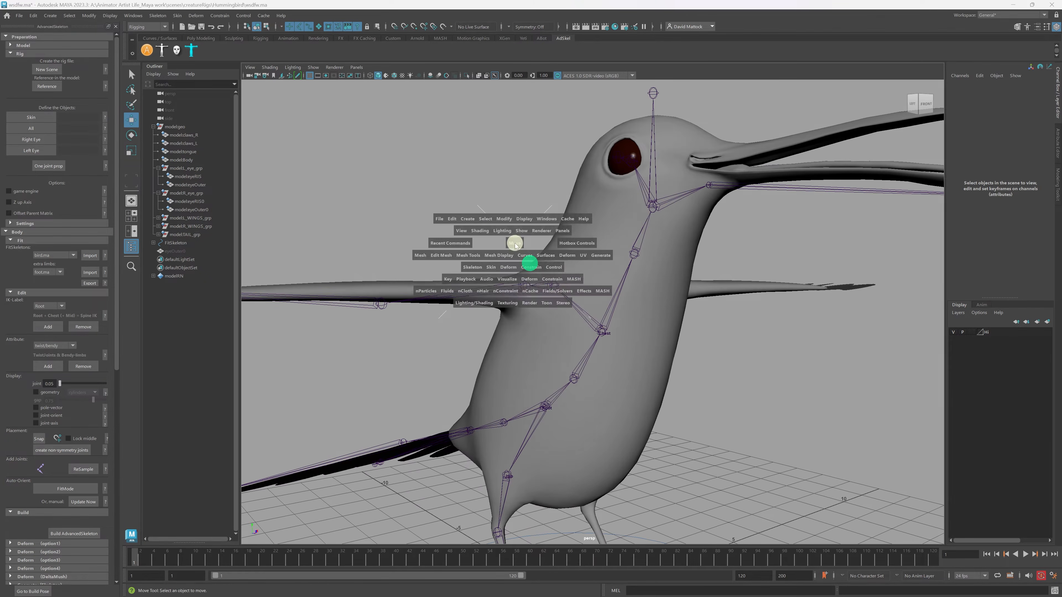
key("space")
middle_click_drag(434, 197, 496, 245, "alt")
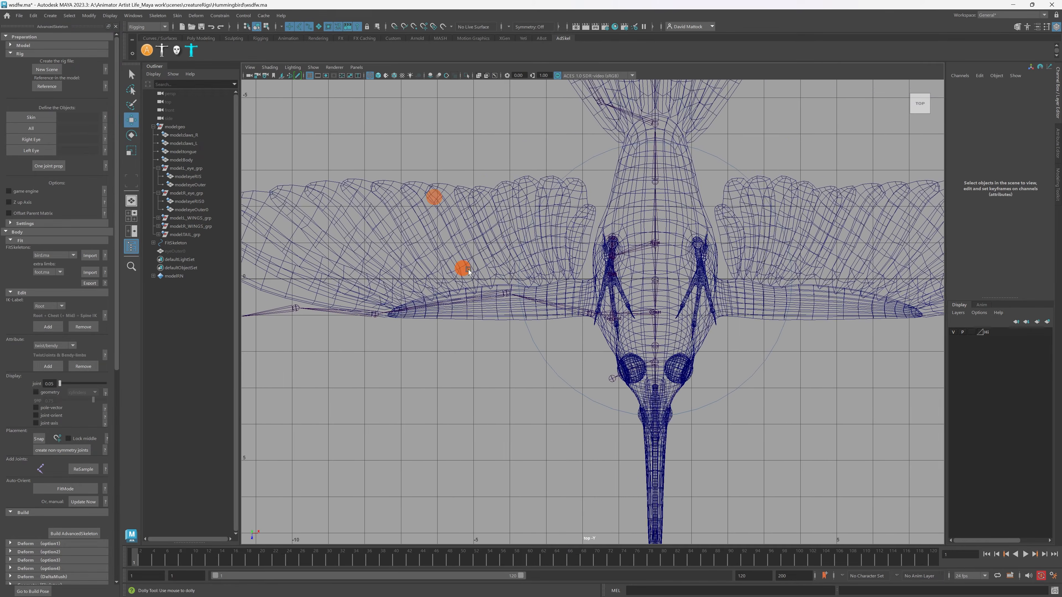
right_click_drag(463, 268, 602, 301, "alt")
left_click(584, 312)
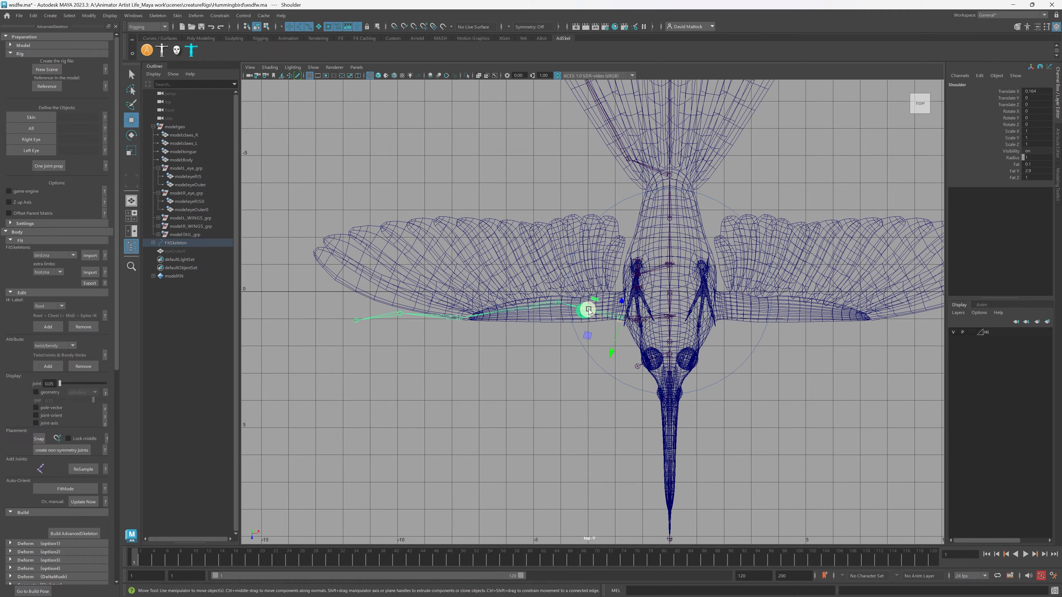
right_click_drag(528, 308, 562, 314, "alt")
left_click(541, 319)
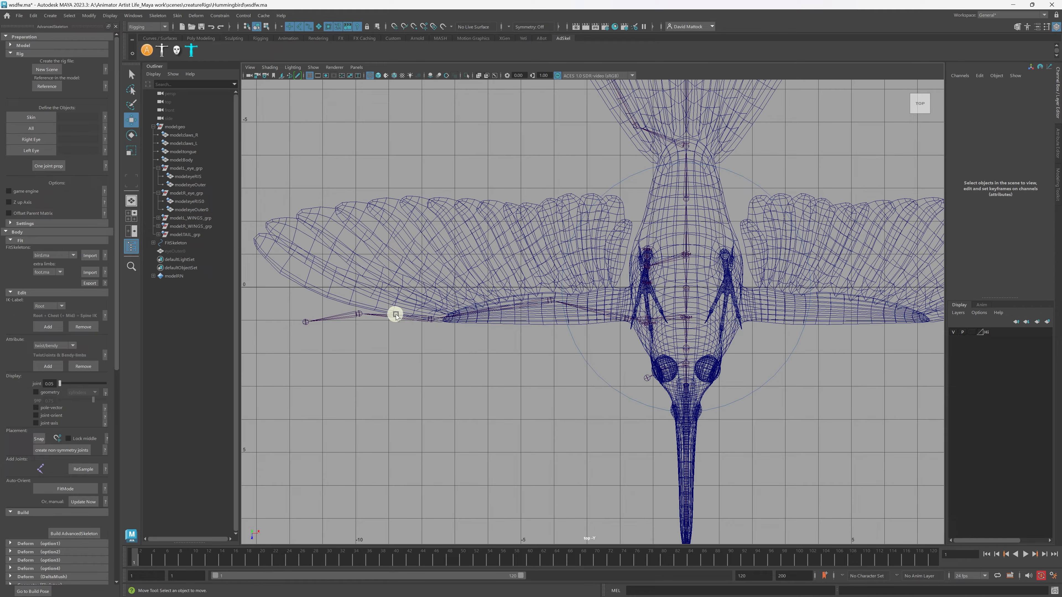
right_click_drag(497, 317, 635, 318, "alt")
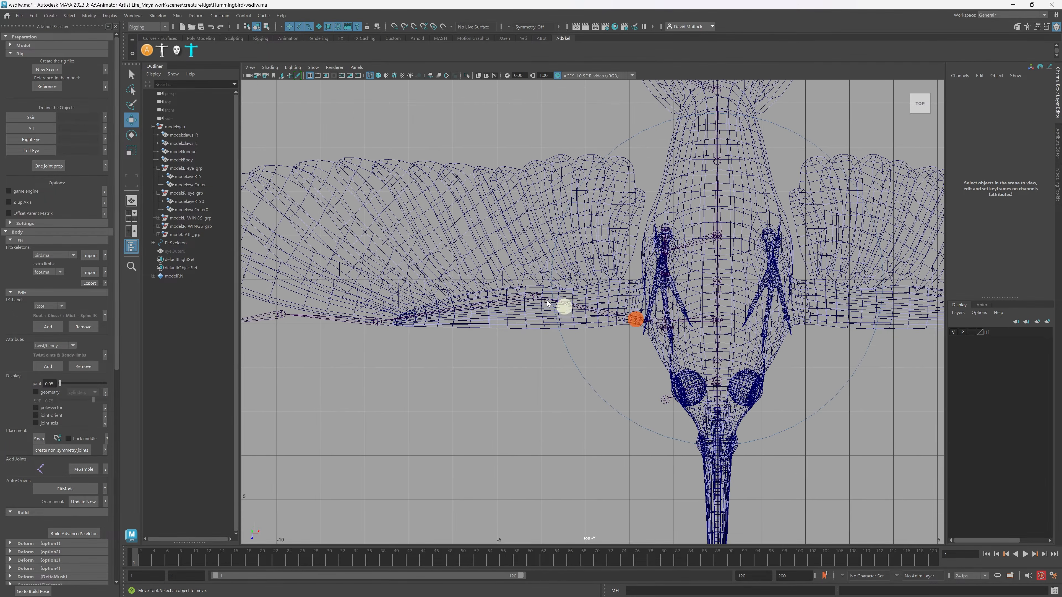
middle_click_drag(558, 312, 581, 333, "alt")
right_click_drag(523, 315, 611, 322, "alt")
left_click(549, 320)
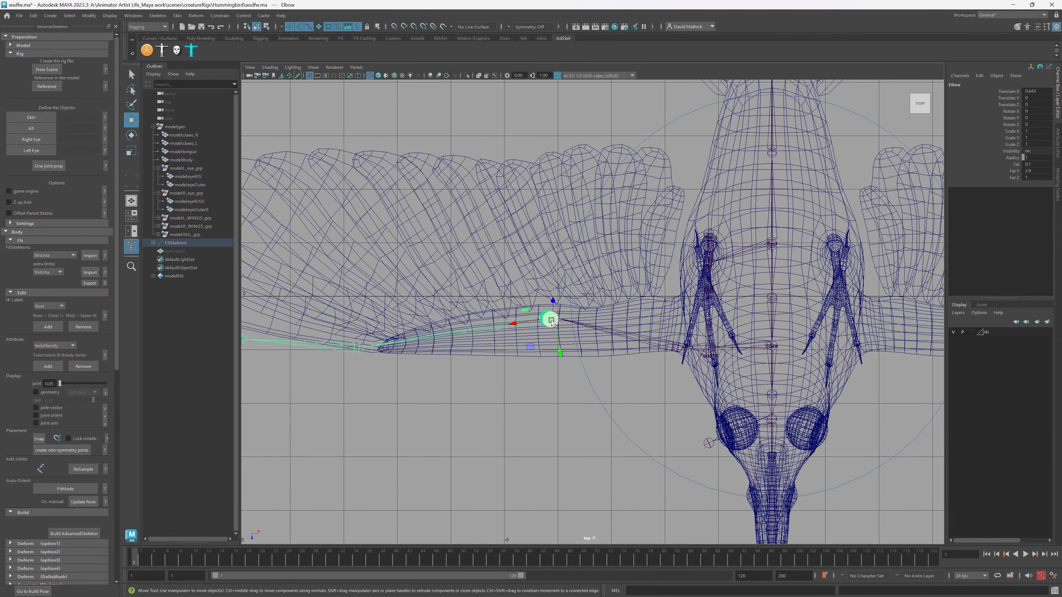
left_click_drag(554, 321, 637, 334)
In the top view, move the Wrist joint inward toward the Elbow and adjust the IndexFinger1 joint along the wing's leading edge.
left_click(441, 364)
left_click_drag(446, 372, 560, 340)
left_click(446, 338)
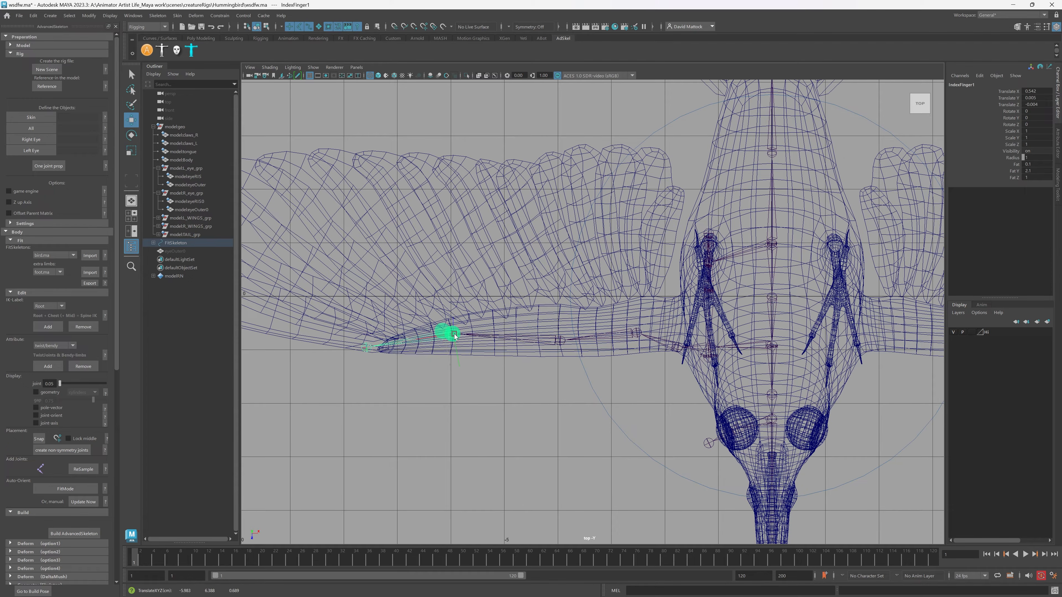
left_click_drag(446, 338, 461, 338)
middle_click_drag(543, 316, 503, 319, "alt")
scroll(507, 328, "up", 1)
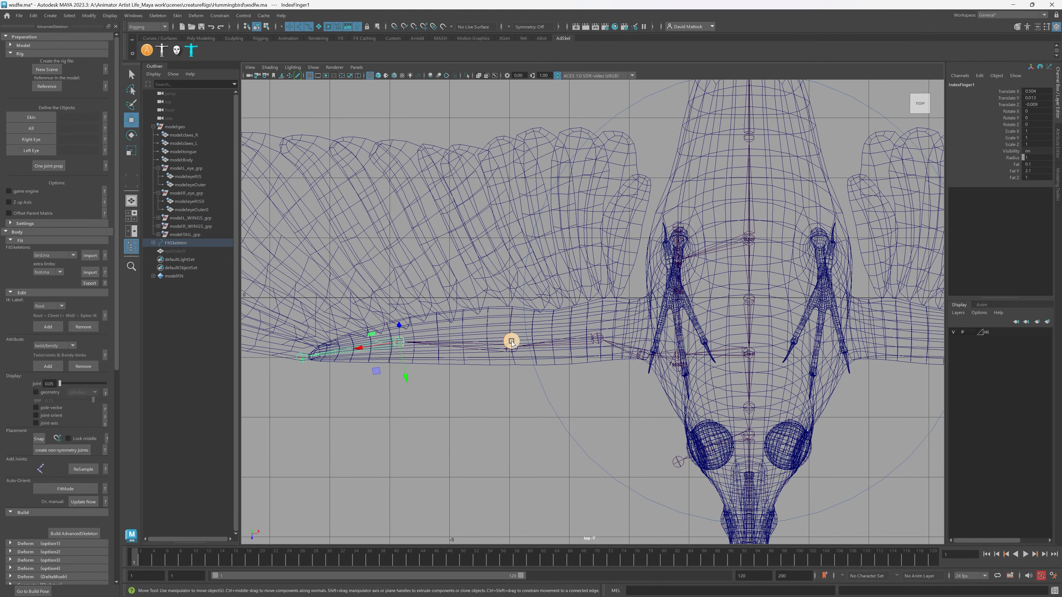
Adjust the Wrist joint's position in the perspective view so that it sits inside the wing.
left_click(516, 357)
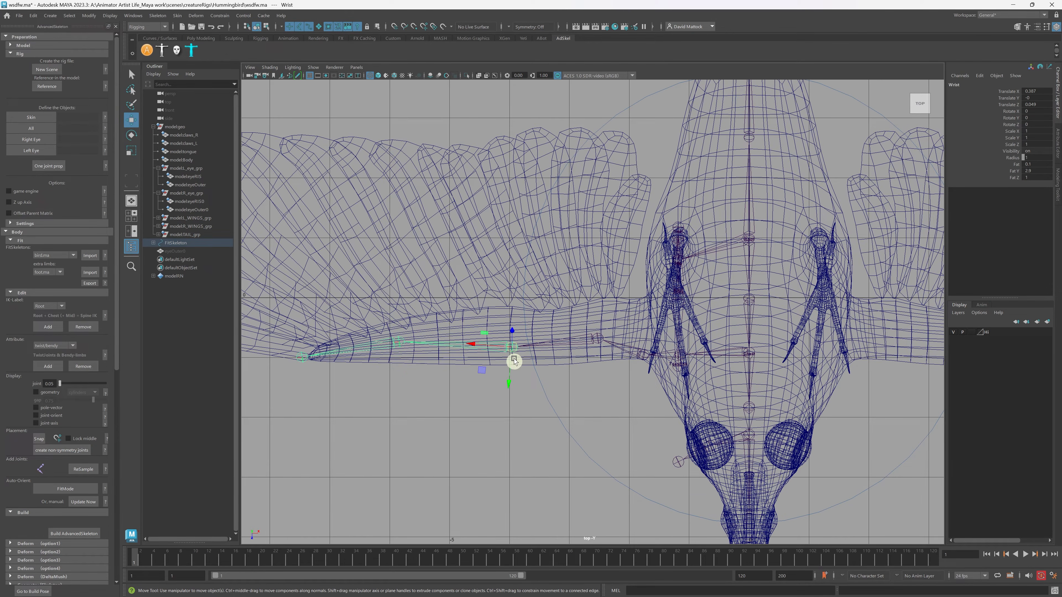
key("space")
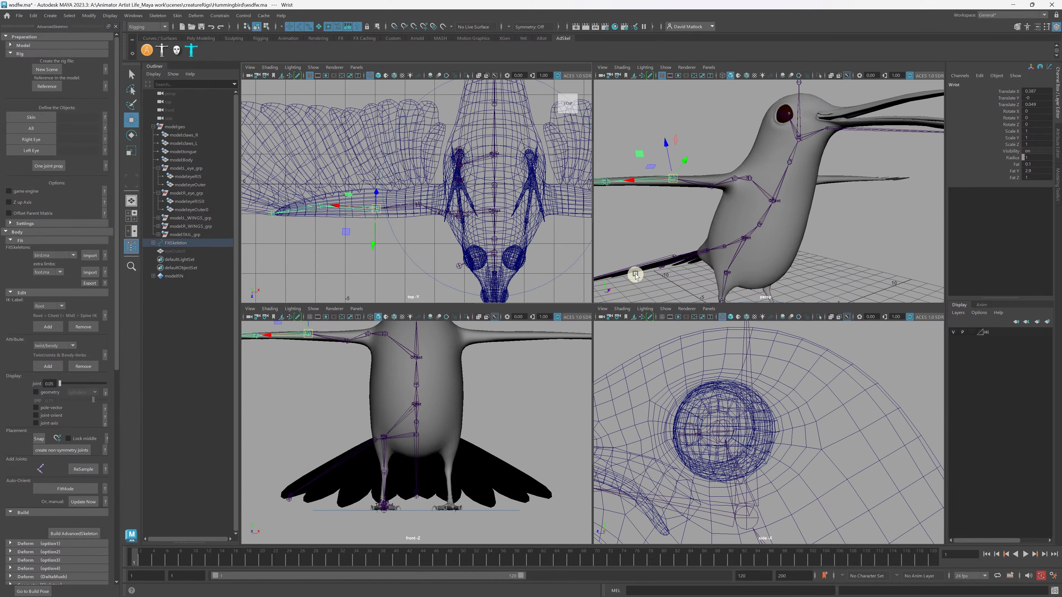
middle_click_drag(691, 197, 726, 208, "alt")
left_click_drag(725, 209, 757, 240, "alt")
right_click_drag(730, 251, 759, 236, "alt")
key("space")
left_click_drag(732, 289, 701, 247, "alt")
key("w")
left_click(761, 316)
left_click_drag(761, 316, 731, 316)
left_click_drag(650, 305, 641, 329, "alt")
left_click_drag(632, 392, 512, 346)
middle_click_drag(460, 305, 540, 305, "alt")
left_click_drag(578, 311, 564, 285, "alt")
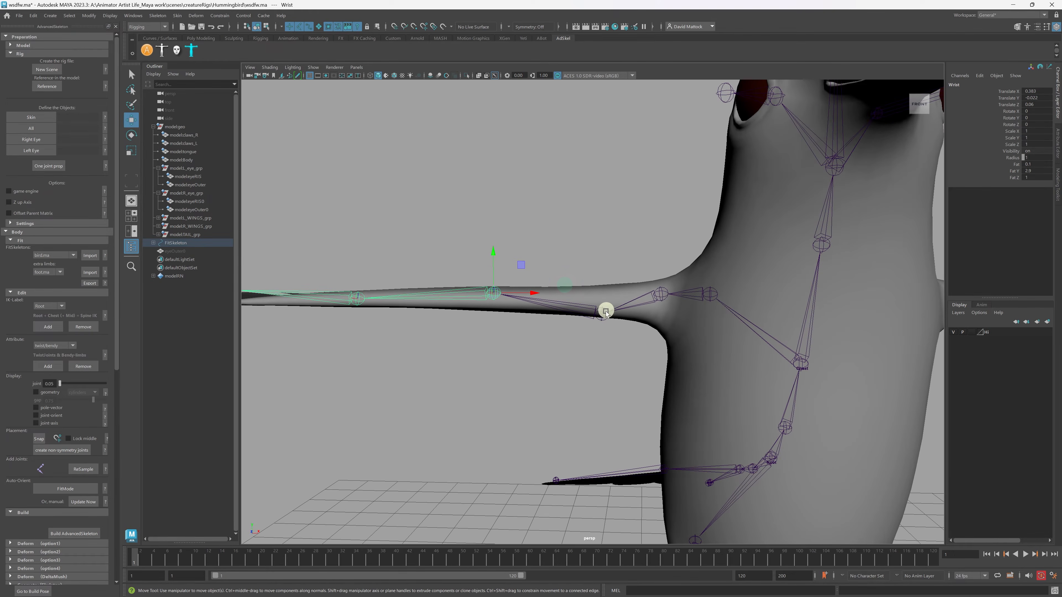
In the front view, raise the Elbow joint slightly toward the middle of the wing's thickness, leaving its child joints in place.
key("space")
key("space")
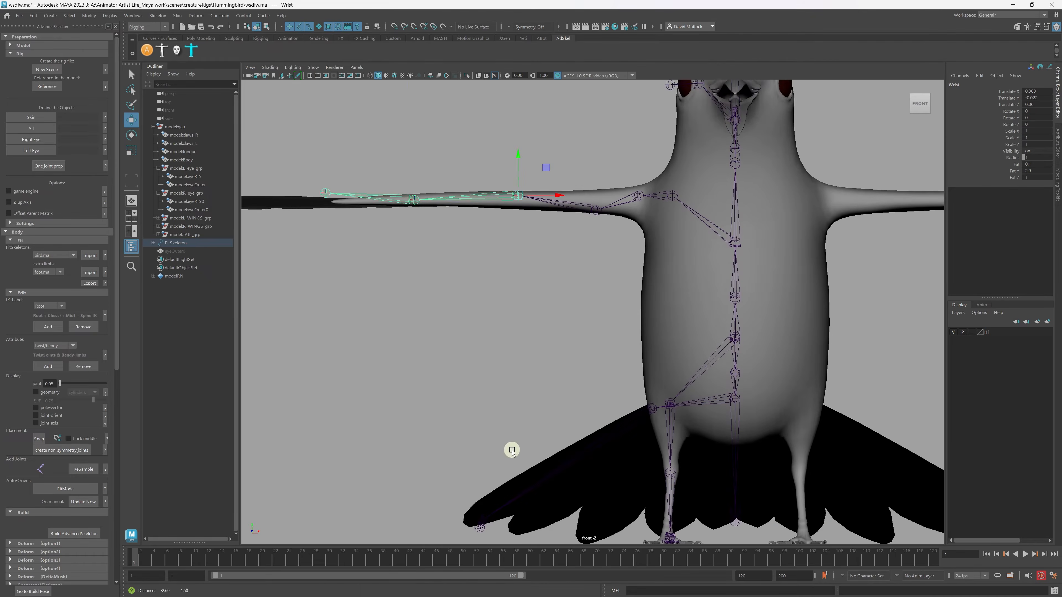
scroll(592, 309, "up", 1)
middle_click_drag(440, 181, 439, 320, "alt")
scroll(469, 363, "up", 1)
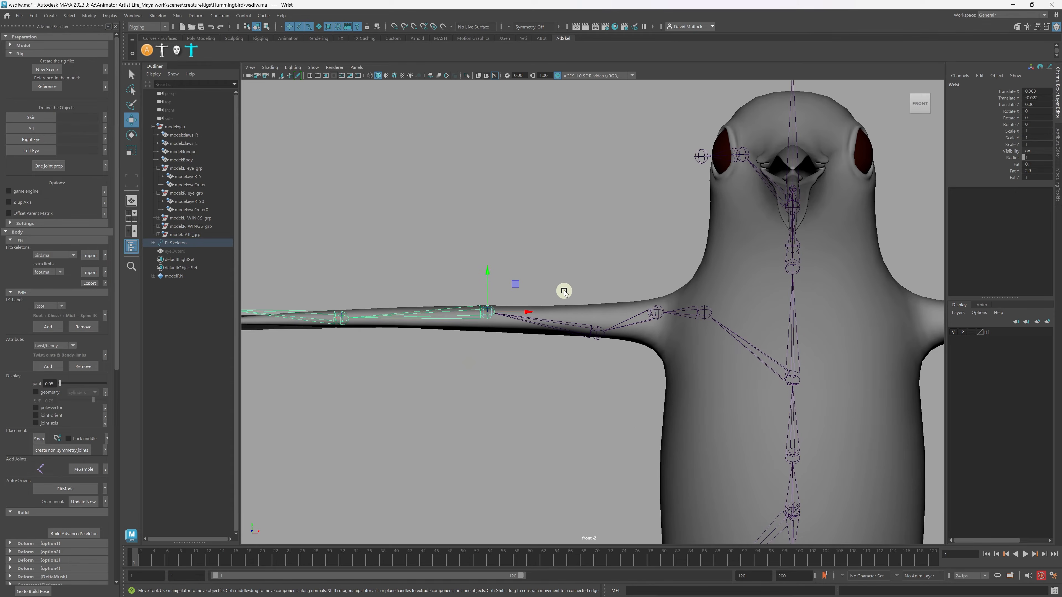
middle_click_drag(510, 367, 602, 363, "alt")
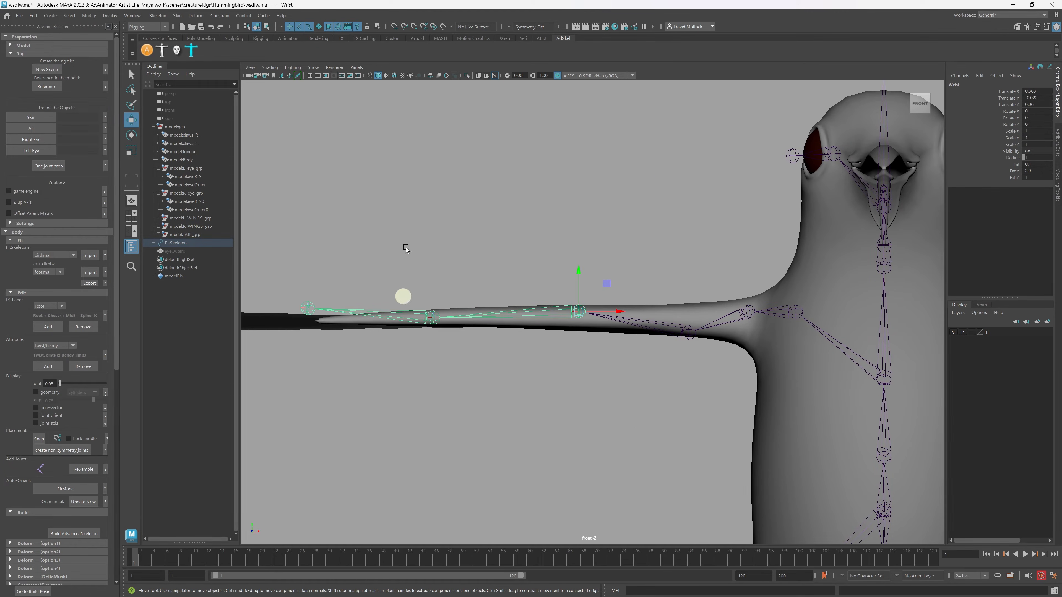
scroll(716, 295, "down", 2)
middle_click_drag(683, 284, 607, 285, "alt")
scroll(605, 310, "up", 2)
mouse_move(604, 327)
middle_mouse_down("alt")
mouse_move(628, 318)
mouse_move(597, 314)
middle_mouse_up("alt")
left_click(581, 331)
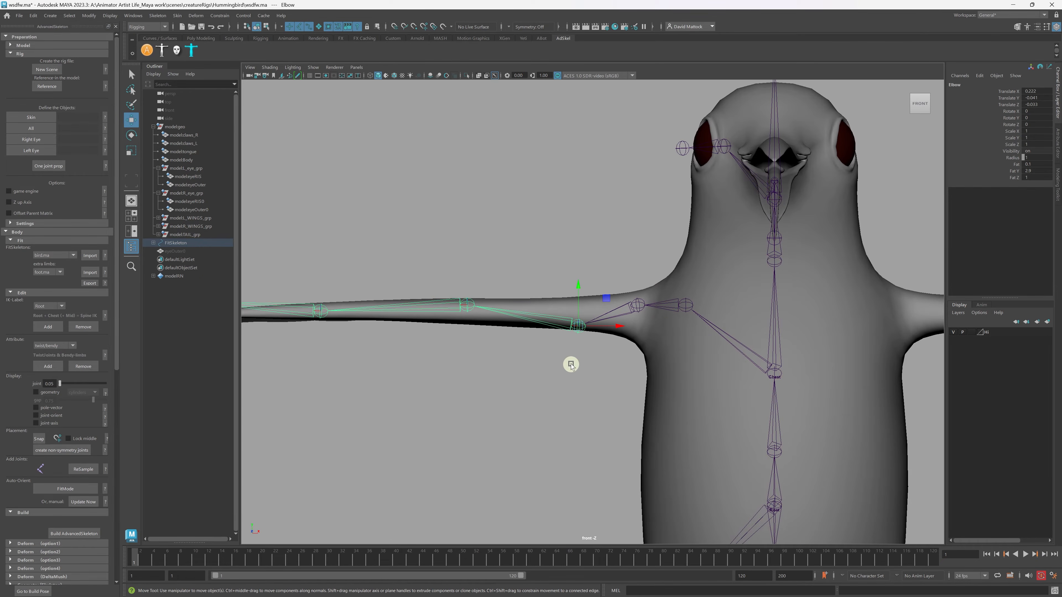
left_click_drag(578, 323, 582, 311)
In the front view, shift only the Scapula joint slightly inward toward the chest, undoing and redoing the placement.
scroll(670, 313, "up", 1)
middle_click_drag(671, 313, 542, 299, "alt")
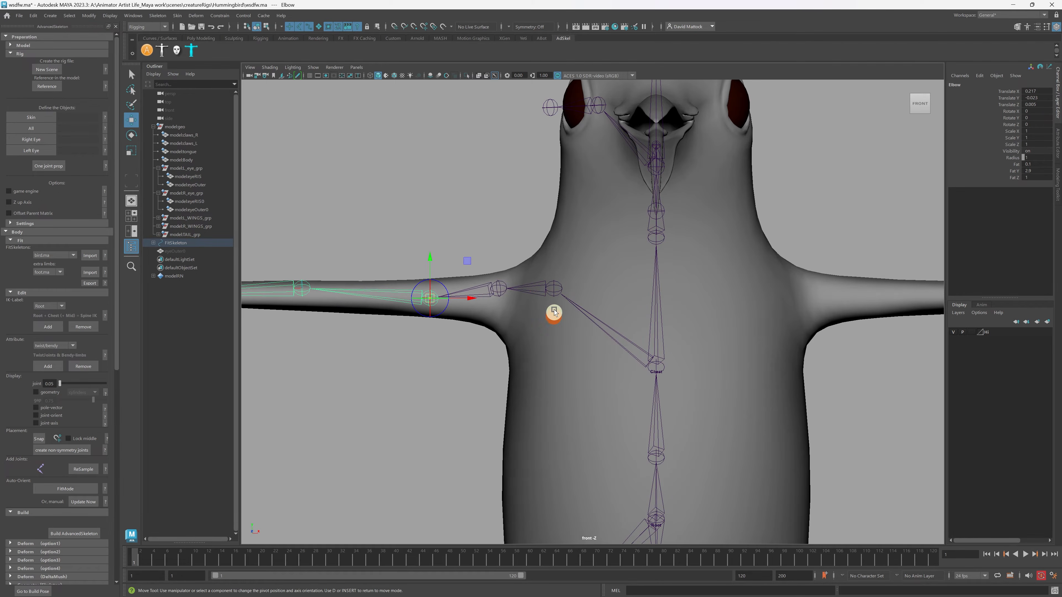
left_click(553, 293)
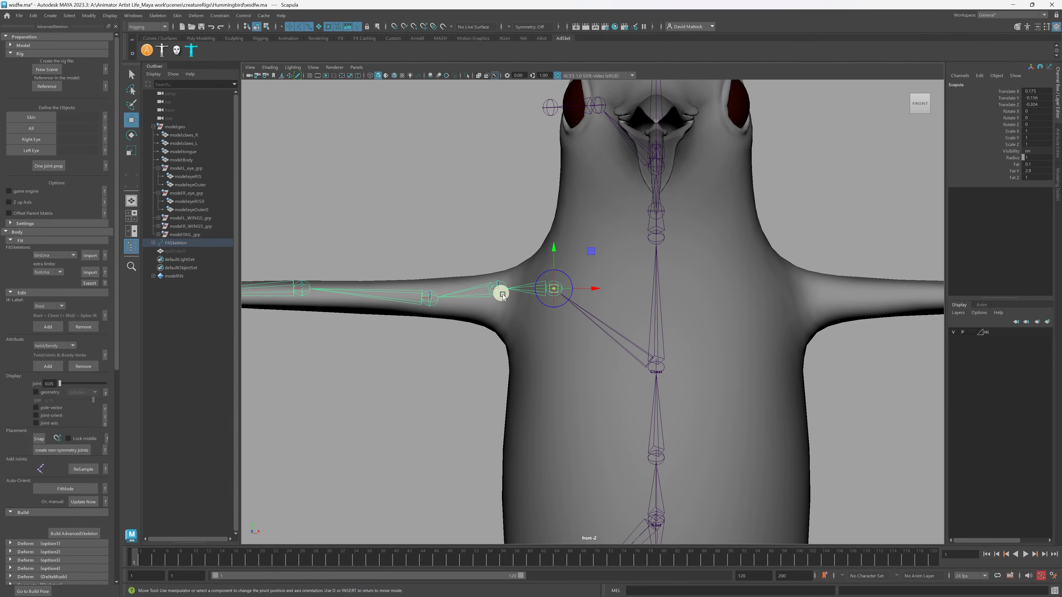
mouse_move(571, 289)
left_mouse_down()
mouse_move(562, 289)
mouse_move(574, 294)
left_mouse_up()
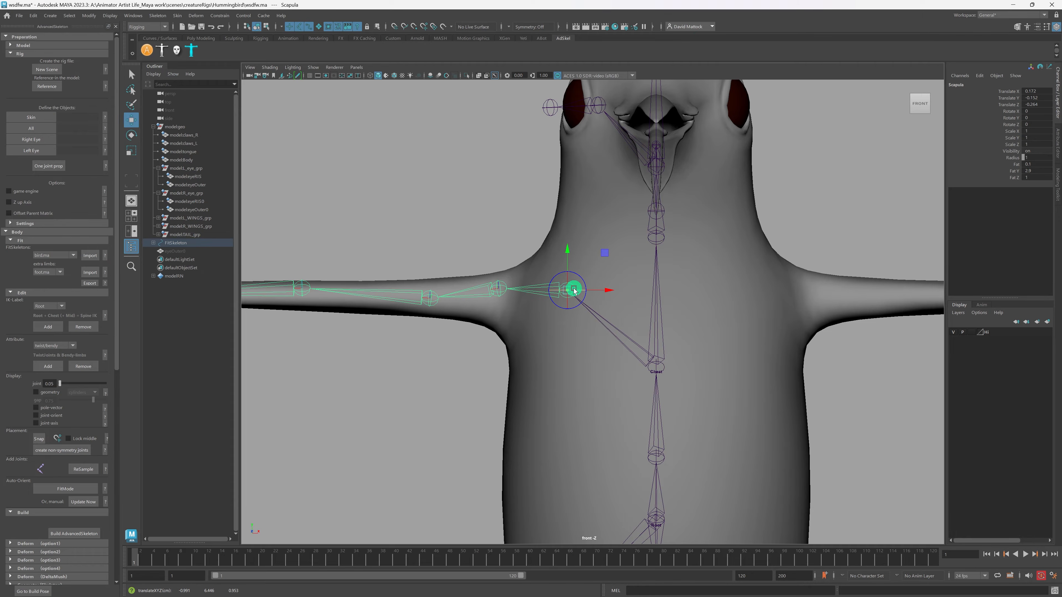
key("ctrl+z")
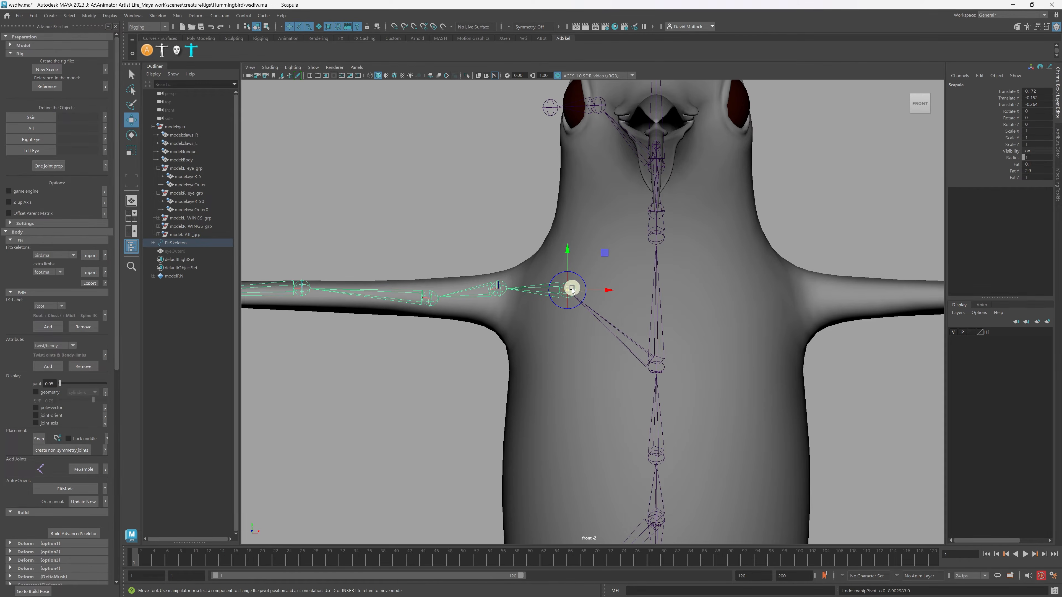
left_click_drag(572, 289, 569, 291)
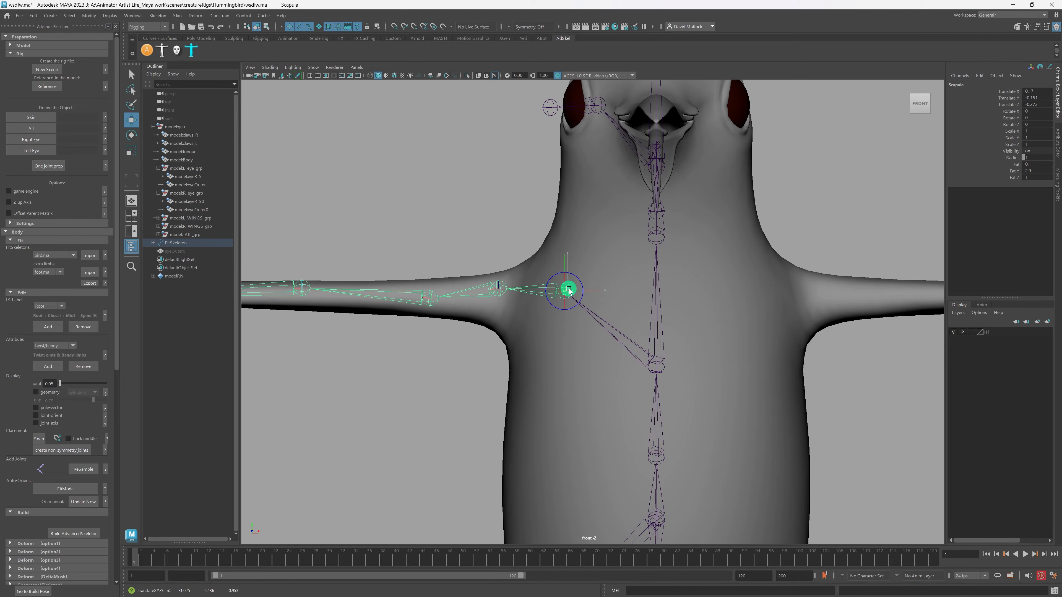
In the front view, move the Shoulder joint slightly inward toward the Scapula and center the Elbow joint within the wing's thickness.
left_click(502, 286)
left_click_drag(505, 287, 519, 297)
right_click_drag(455, 288, 531, 292, "alt")
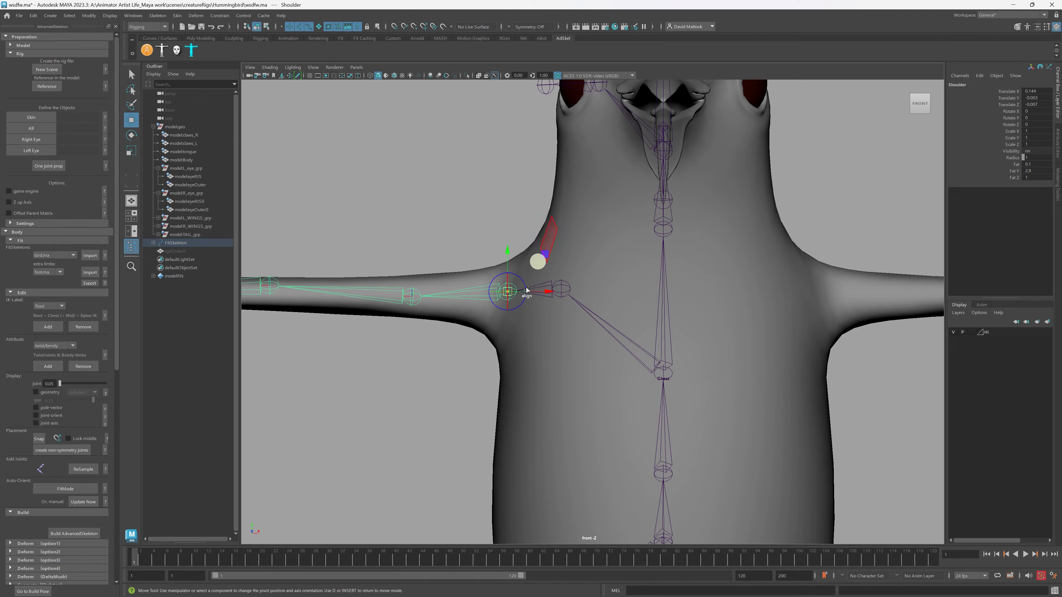
middle_click_drag(474, 320, 613, 347, "alt")
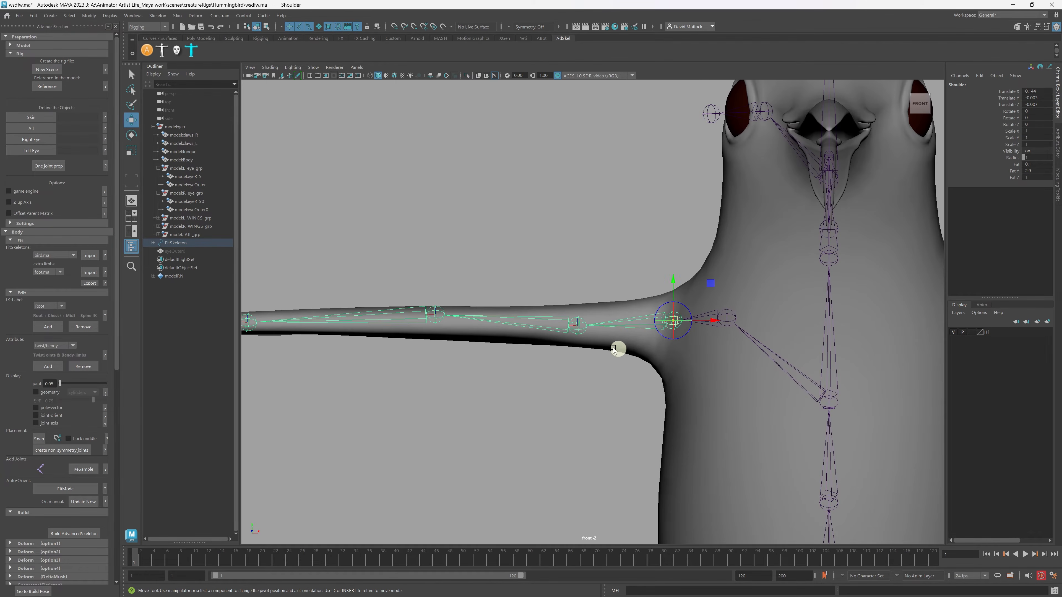
left_click(581, 332)
left_click_drag(582, 323, 580, 320)
In the front view, lower the Wrist joint into the middle of the wing and move IndexFinger1 slightly inward along it.
scroll(527, 360, "down", 5)
middle_click_drag(515, 359, 573, 357, "alt")
scroll(592, 318, "up", 2)
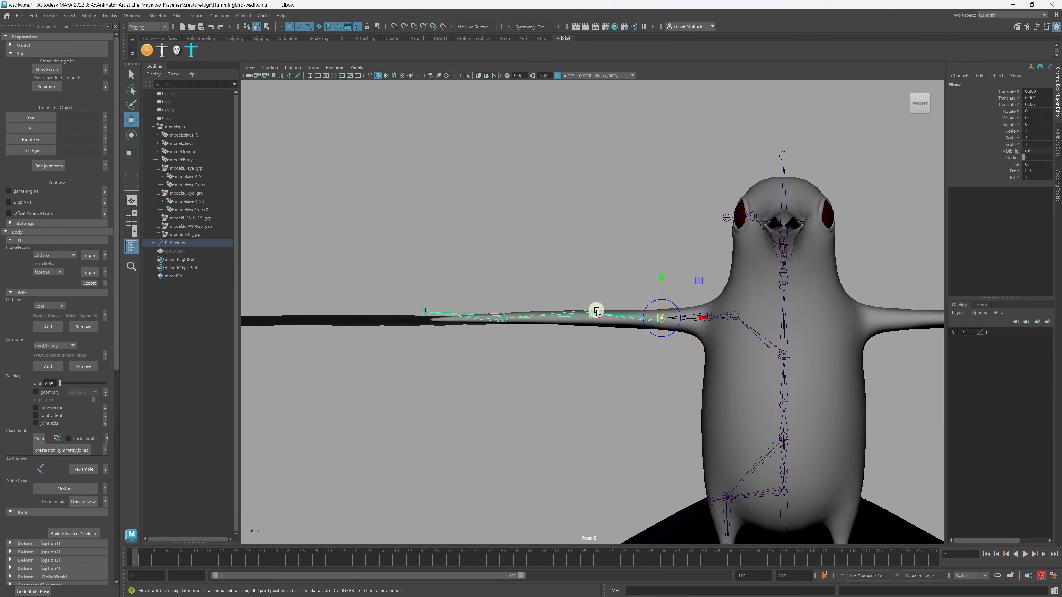
left_click_drag(597, 312, 602, 321)
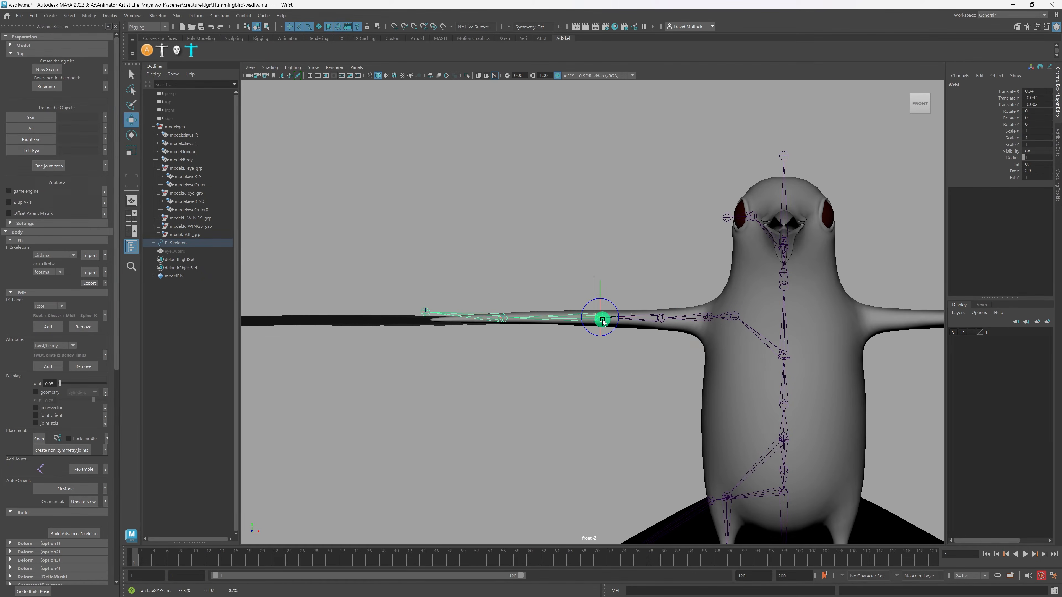
left_click(504, 320)
left_click_drag(504, 320, 512, 320)
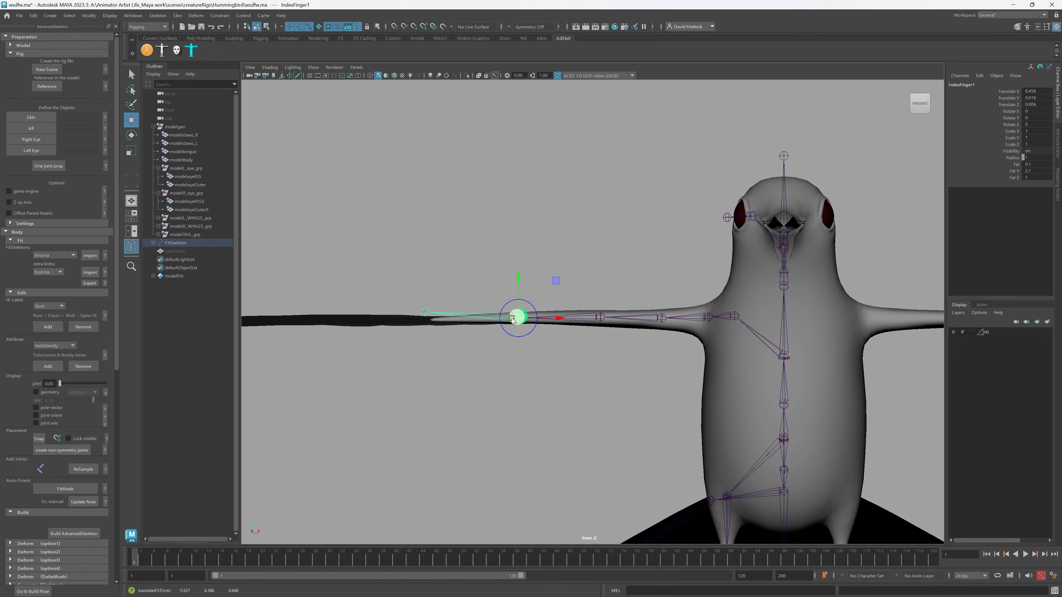
In the front view, undo the accidental IndexFinger2 rotation and move only that joint slightly inward and down inside the wing tip.
left_click(427, 313)
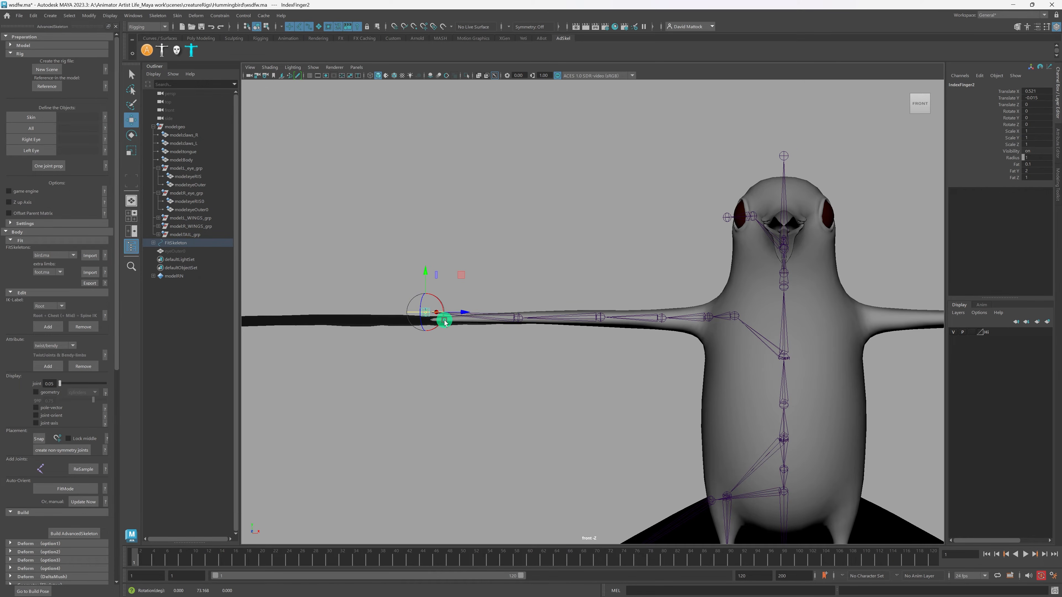
key("ctrl+z")
right_click_drag(382, 319, 548, 332, "alt")
middle_click_drag(395, 317, 446, 316, "alt")
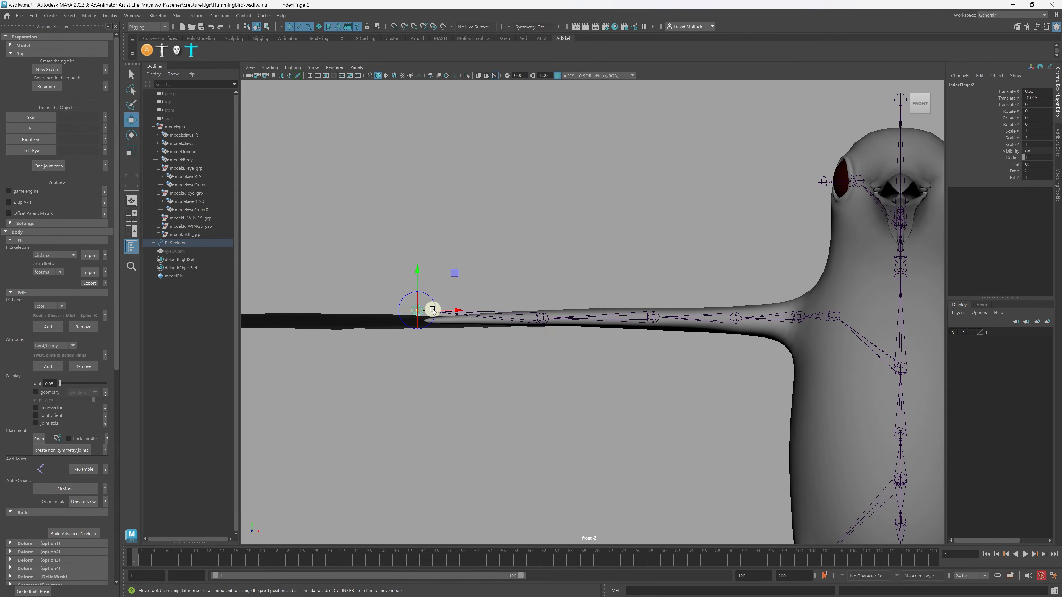
key("d")
left_click_drag(423, 312, 439, 320)
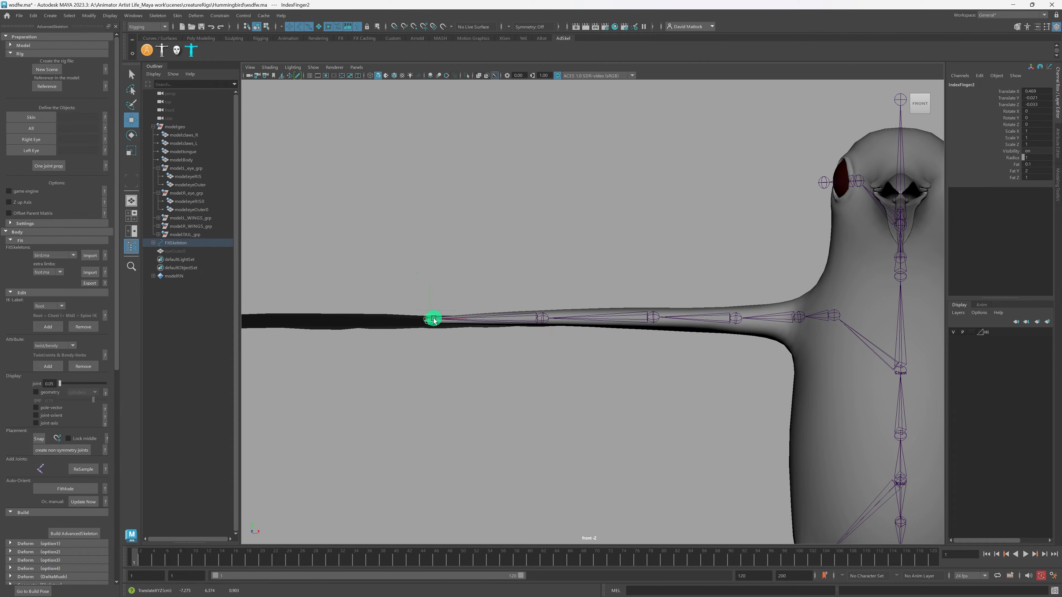
right_click_drag(586, 353, 566, 343, "alt")
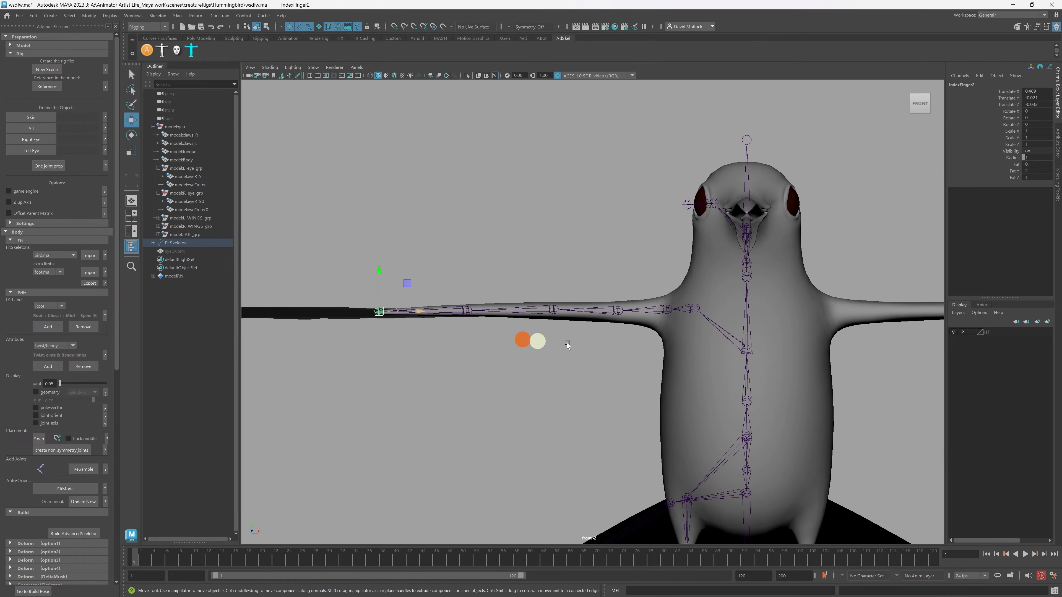
right_click_drag(695, 328, 692, 334, "alt")
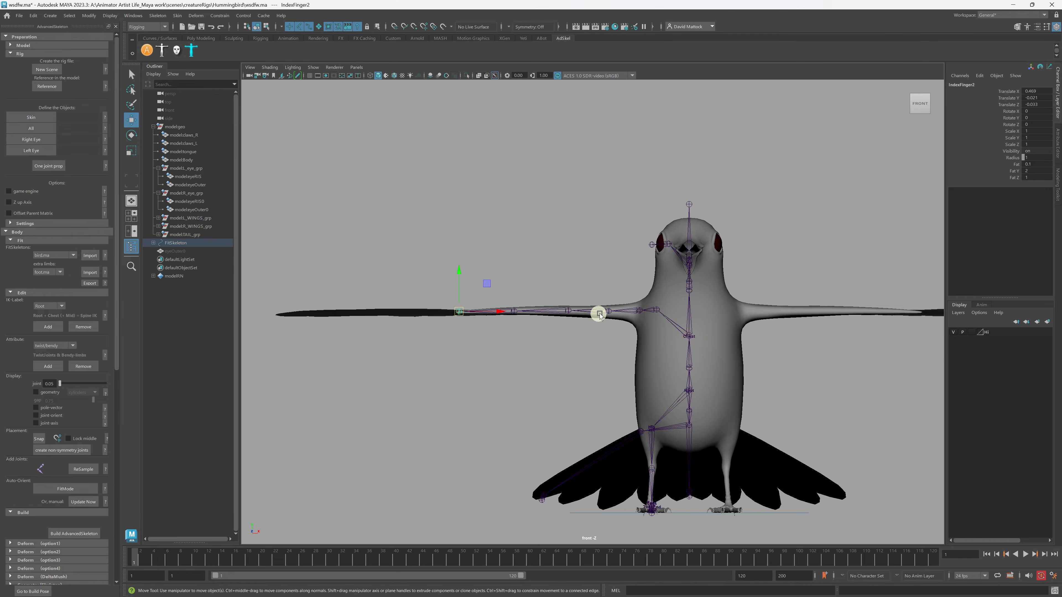
Show the top view shaded with the joints visible through the mesh and frame the right wing and chest.
key("space")
left_click(417, 233)
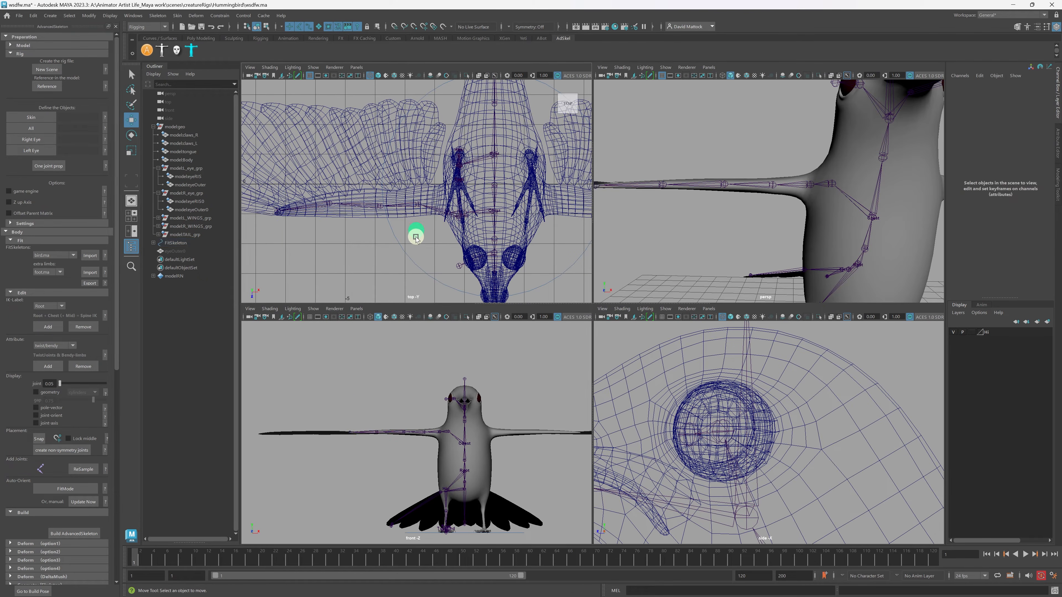
key("5")
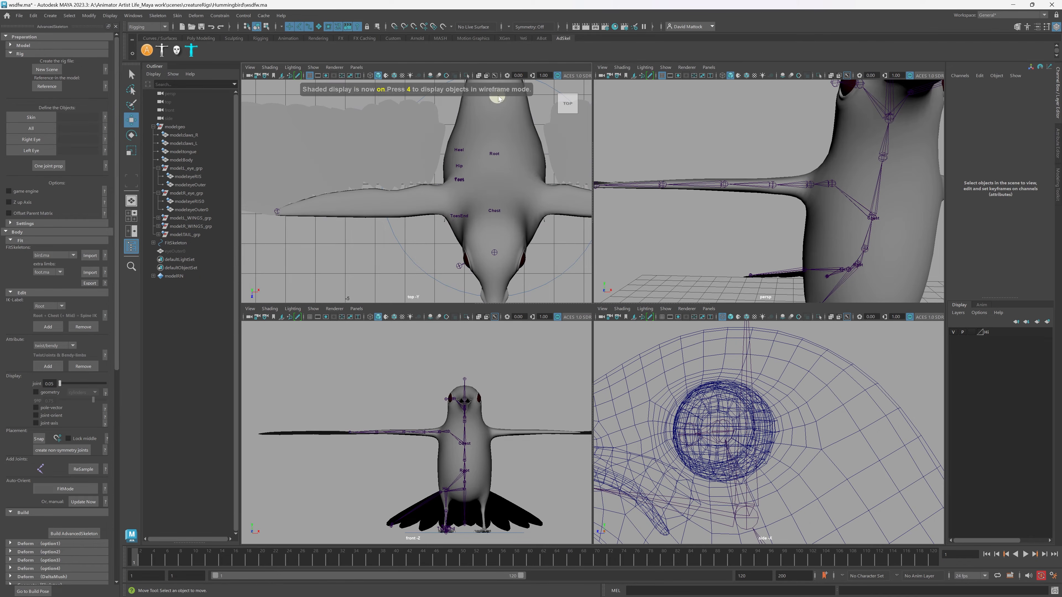
left_click(495, 76)
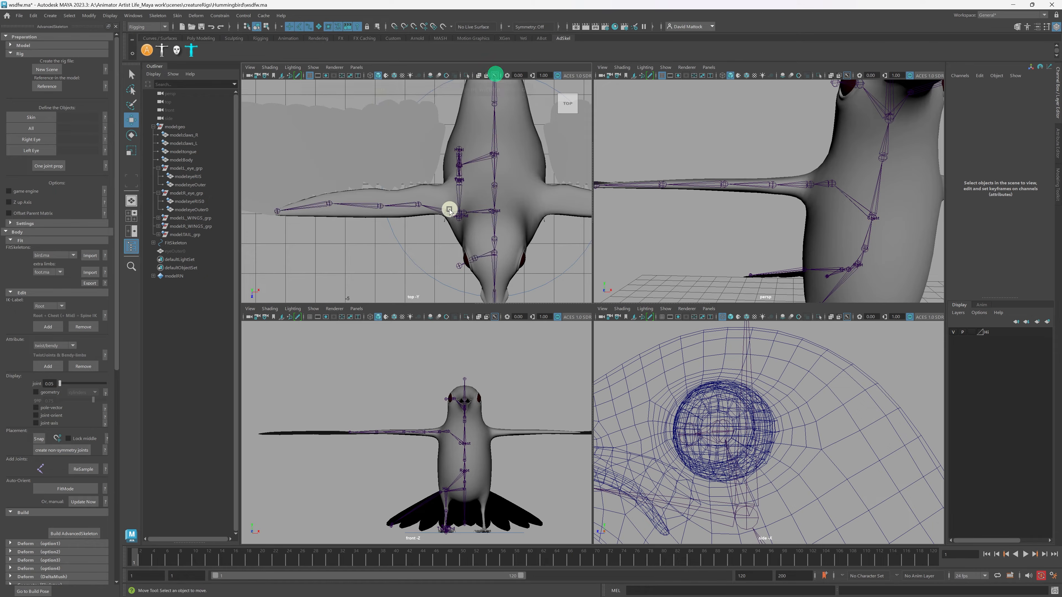
key("space")
right_click_drag(453, 257, 555, 287, "alt")
middle_click_drag(558, 285, 495, 271, "alt")
right_click_drag(497, 272, 547, 300, "alt")
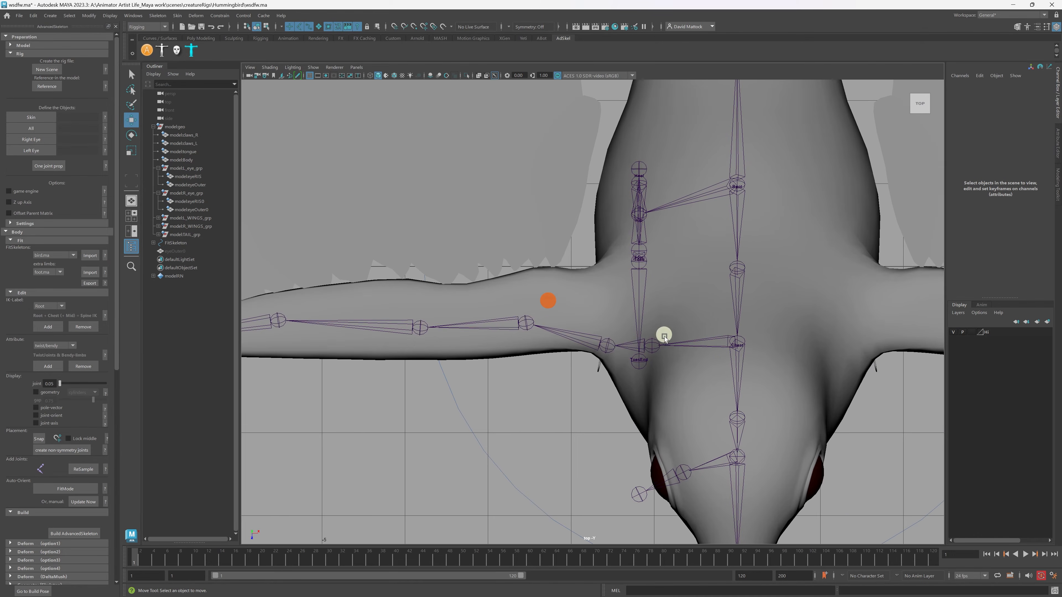
In the top view, move the Scapula and Shoulder joints back toward the tail so they sit nearer the middle of the wing root.
left_click(650, 348)
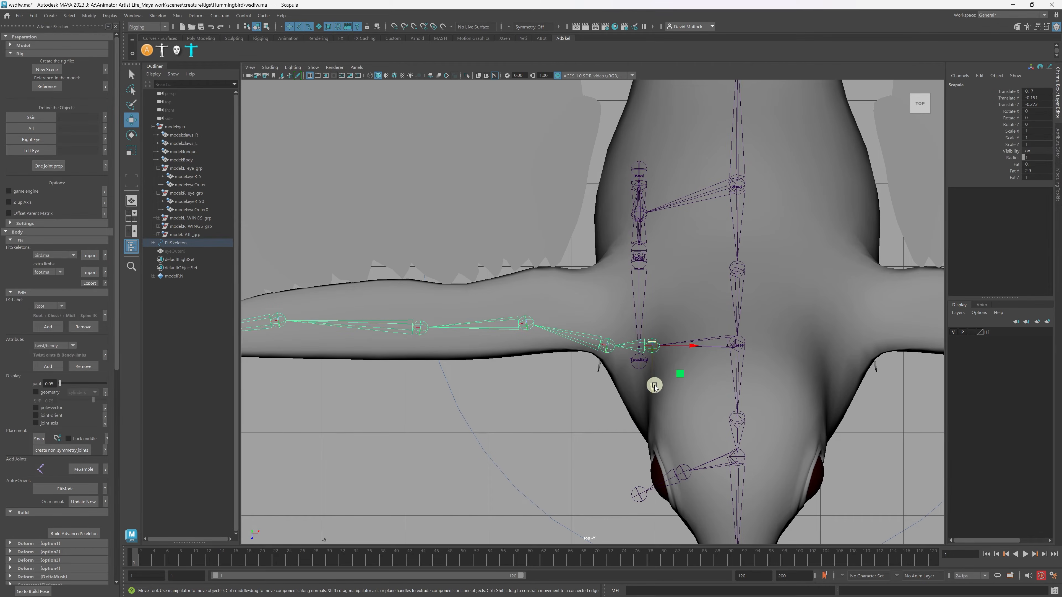
left_click_drag(654, 385, 607, 354)
left_click(607, 326)
In the top view, shift the Elbow joint forward toward the wing's leading edge, roughly in line with the Shoulder.
left_click(528, 290)
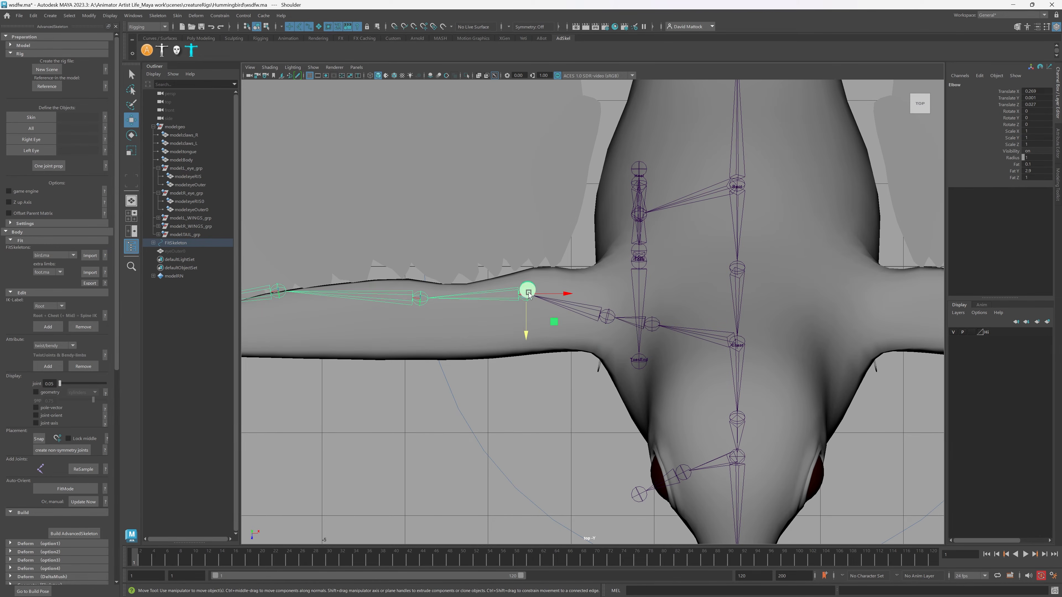
left_click_drag(526, 328, 526, 351)
right_click_drag(531, 341, 521, 292, "alt")
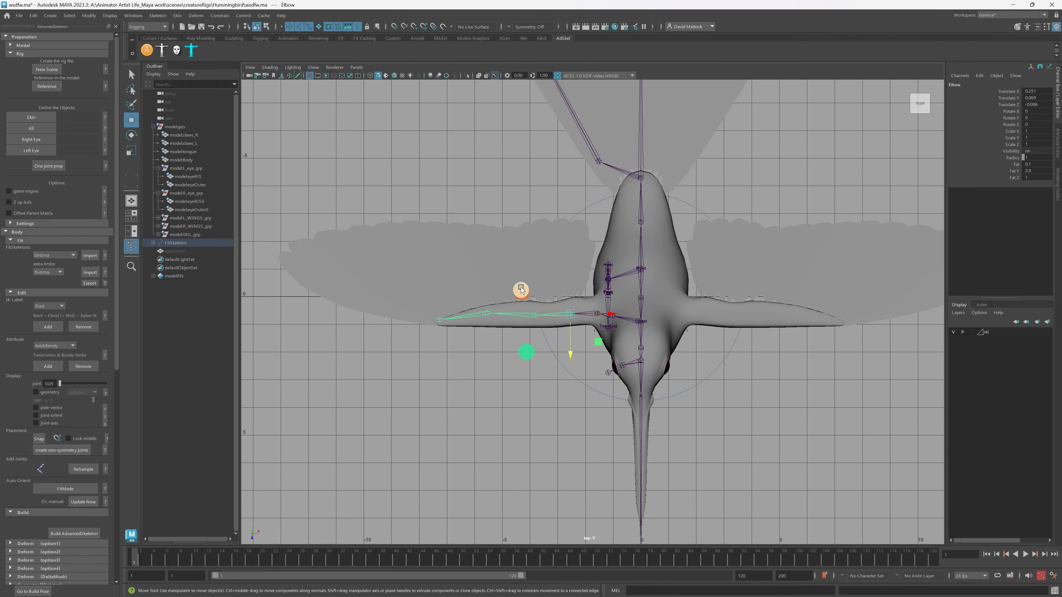
middle_click_drag(443, 300, 456, 300, "alt")
right_click_drag(488, 311, 586, 327, "alt")
left_click_drag(577, 358, 575, 361)
right_click_drag(587, 349, 609, 304, "alt")
middle_click_drag(609, 304, 467, 289, "alt")
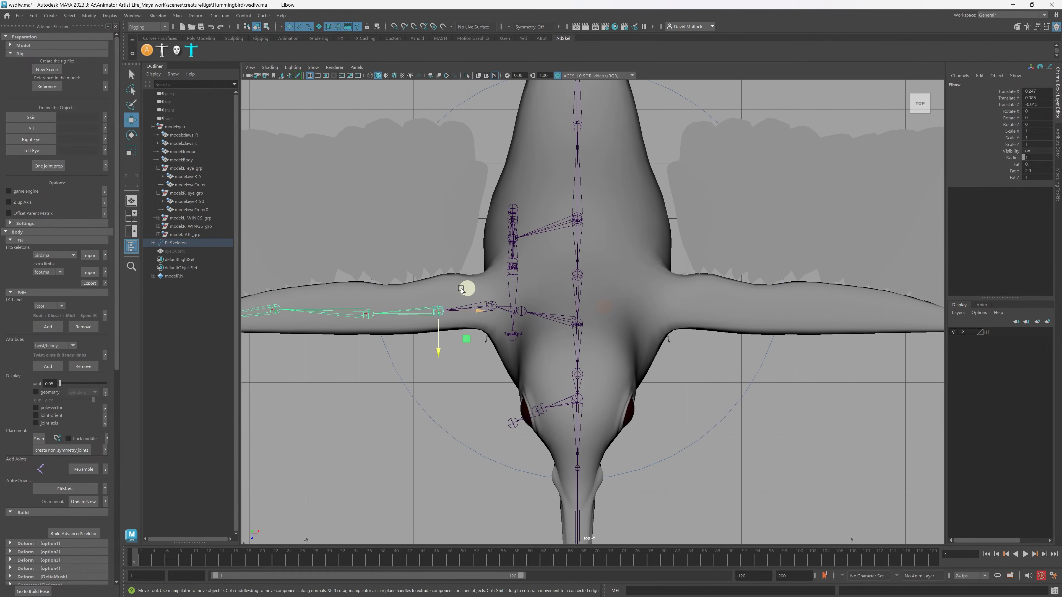
Examine the fit skeleton's placement in the legs, body and wing from several angles in the perspective view.
key("space")
key("space")
left_click_drag(767, 235, 617, 224, "alt")
left_click_drag(635, 307, 538, 281, "alt")
right_click_drag(437, 317, 590, 355, "alt")
middle_click_drag(526, 439, 574, 313, "alt")
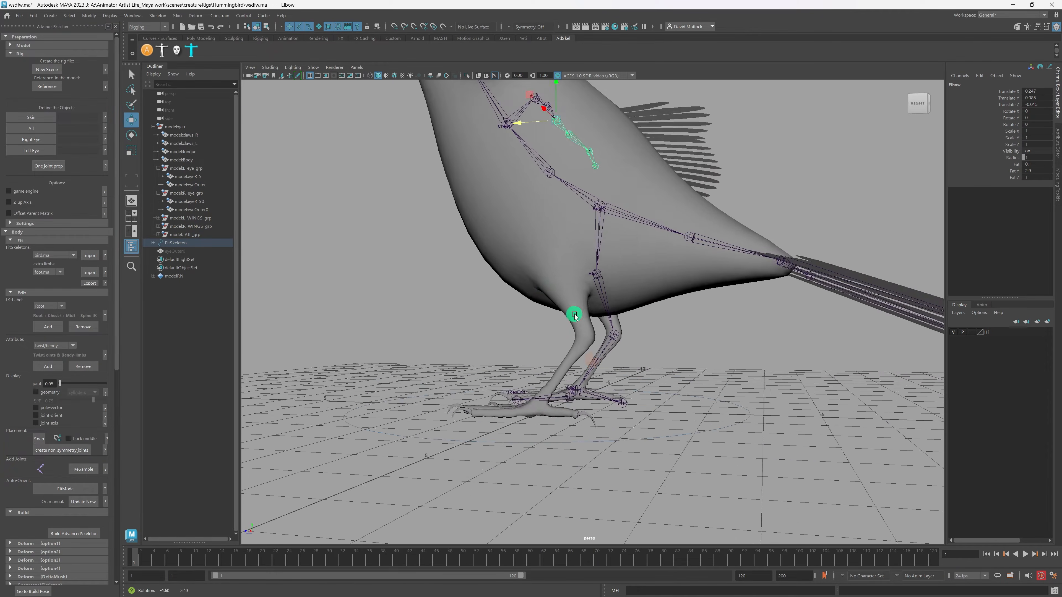
left_click_drag(573, 313, 605, 329, "alt")
right_click_drag(688, 360, 649, 337, "alt")
left_click_drag(650, 336, 534, 298, "alt")
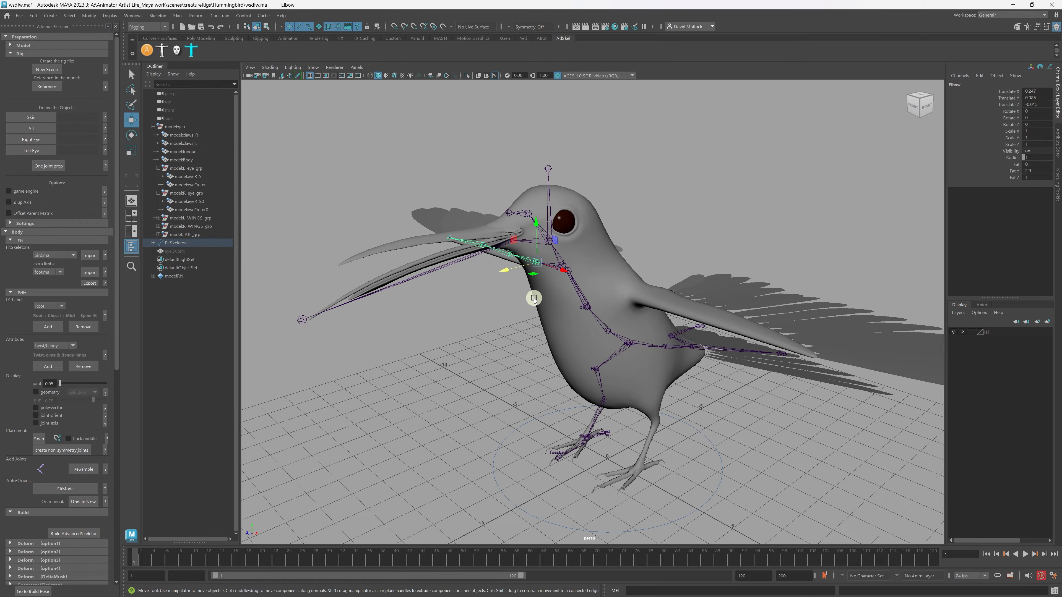
left_click_drag(534, 298, 483, 303, "alt")
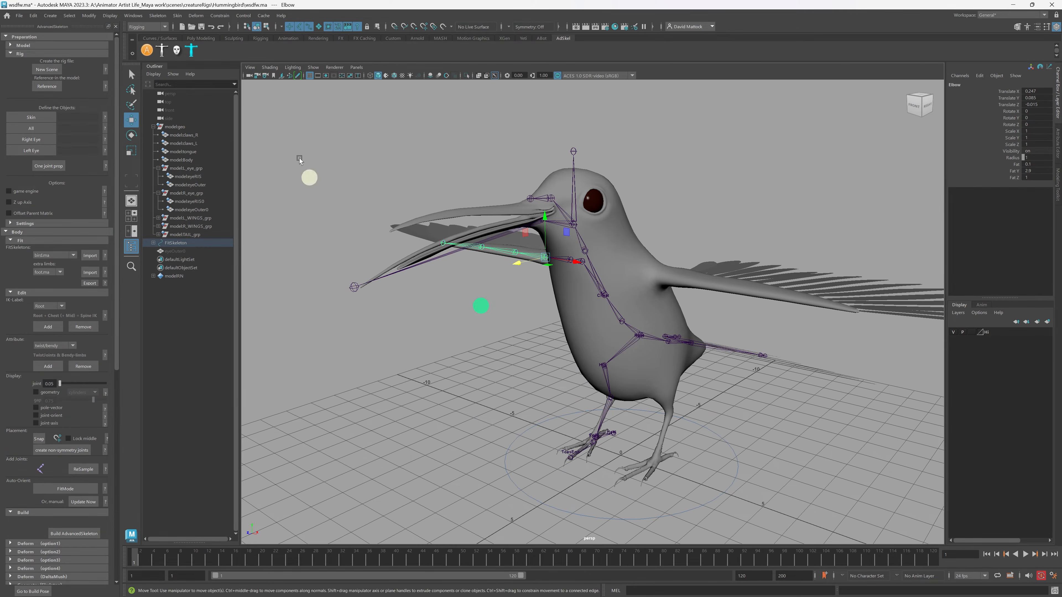
Save the scene under the new name hummingbird_rig_v001 as a Maya ASCII file.
left_click(20, 16)
left_click(37, 58)
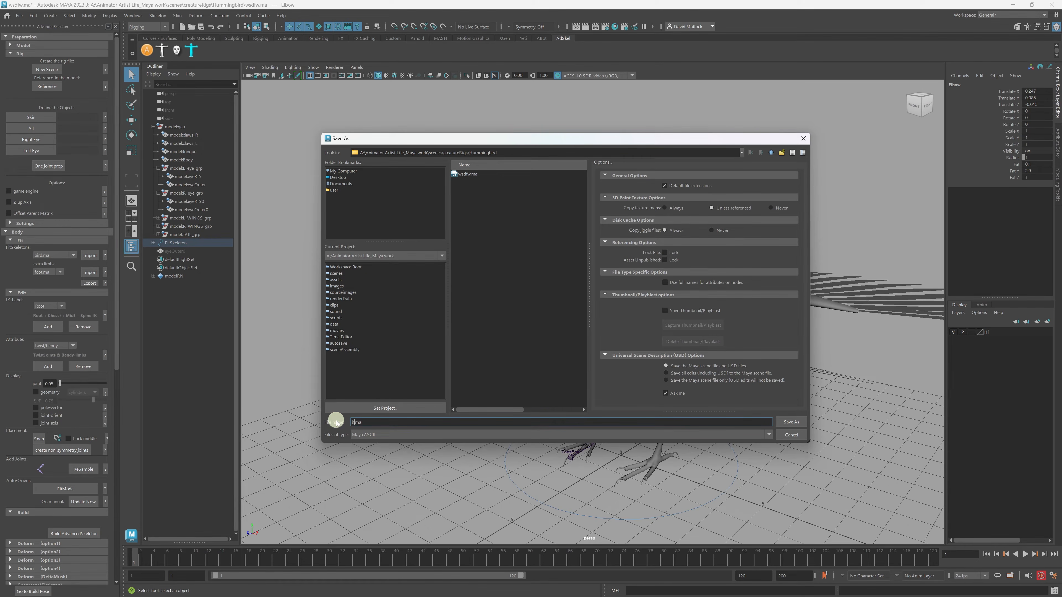
type("hummingbiord_rig_v001")
left_click(791, 422)
Examine the fit skeleton's spine, leg, wing and tail joints against the model from the side, back and above.
left_click_drag(514, 277, 492, 277, "alt")
left_click_drag(605, 339, 395, 307, "alt")
right_click_drag(395, 308, 652, 323, "alt")
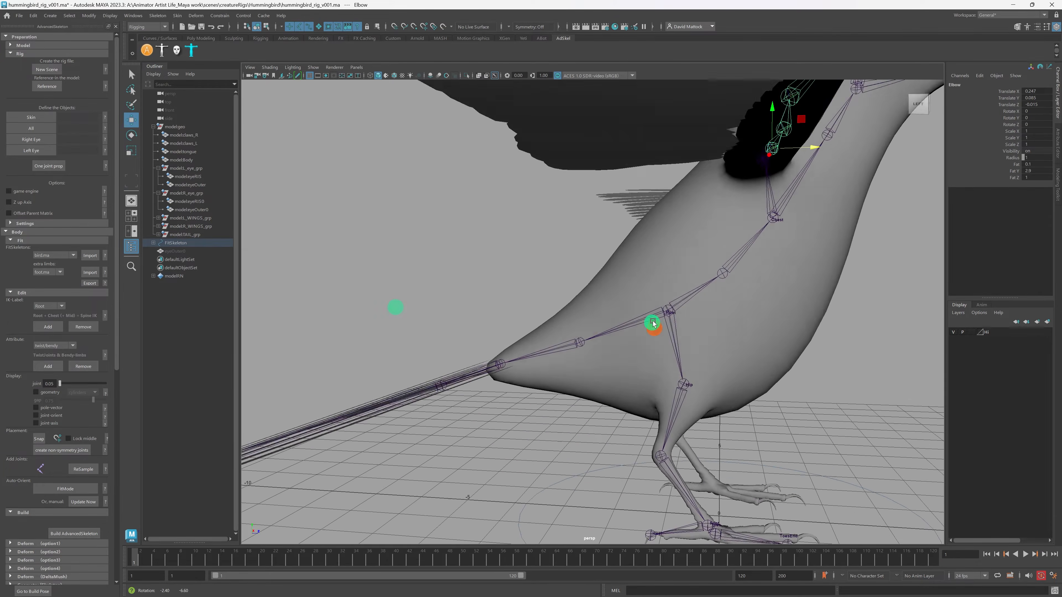
left_click_drag(653, 322, 659, 318, "alt")
left_click_drag(633, 343, 711, 350, "alt")
right_click_drag(712, 350, 457, 338, "alt")
middle_click_drag(456, 337, 450, 334, "alt")
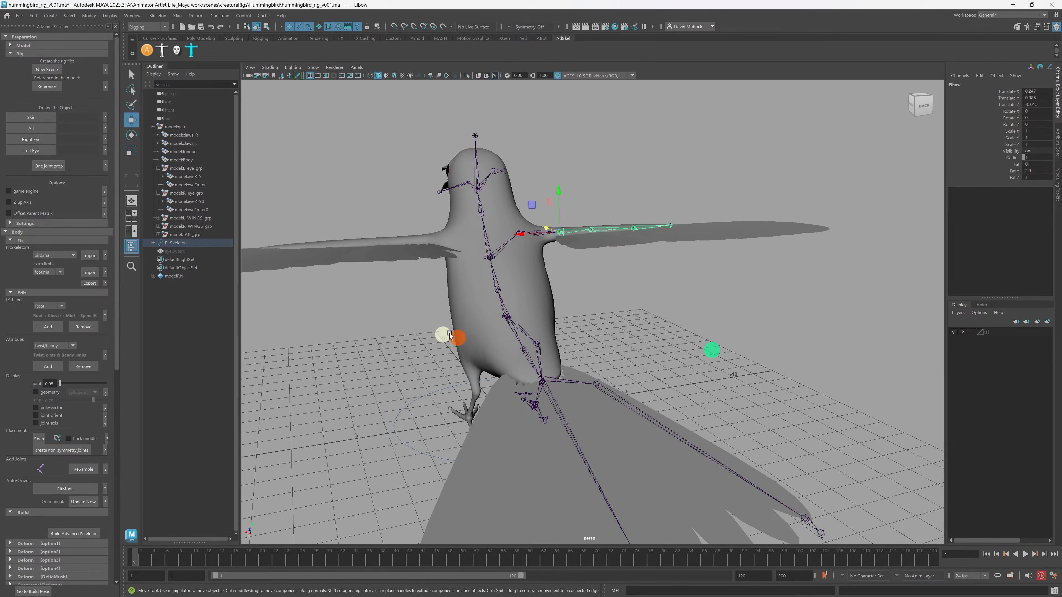
left_click_drag(450, 334, 600, 349, "alt")
left_click_drag(605, 358, 561, 329, "alt")
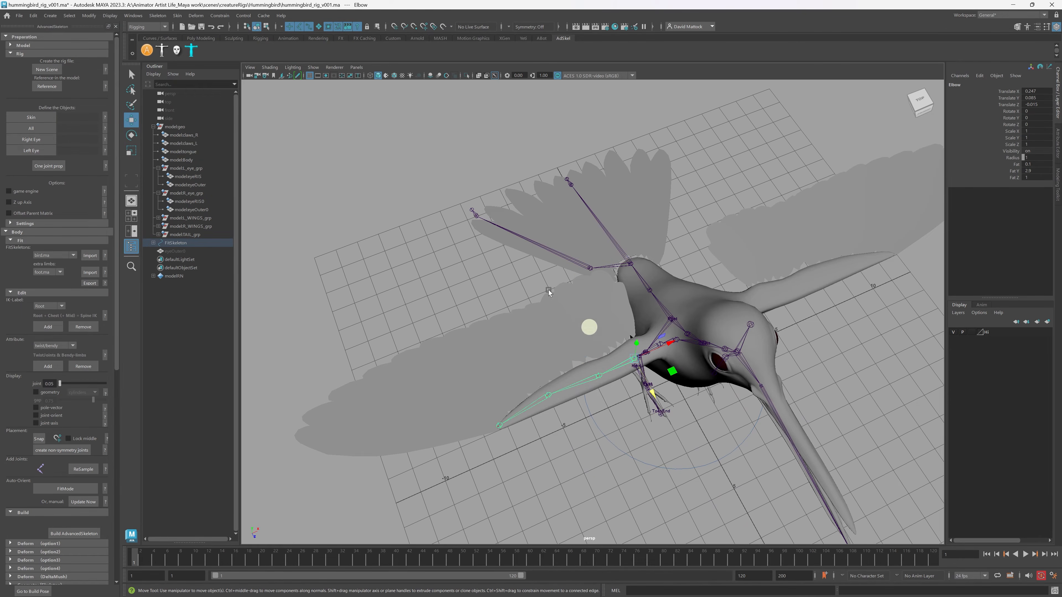
left_click_drag(540, 286, 552, 284, "alt")
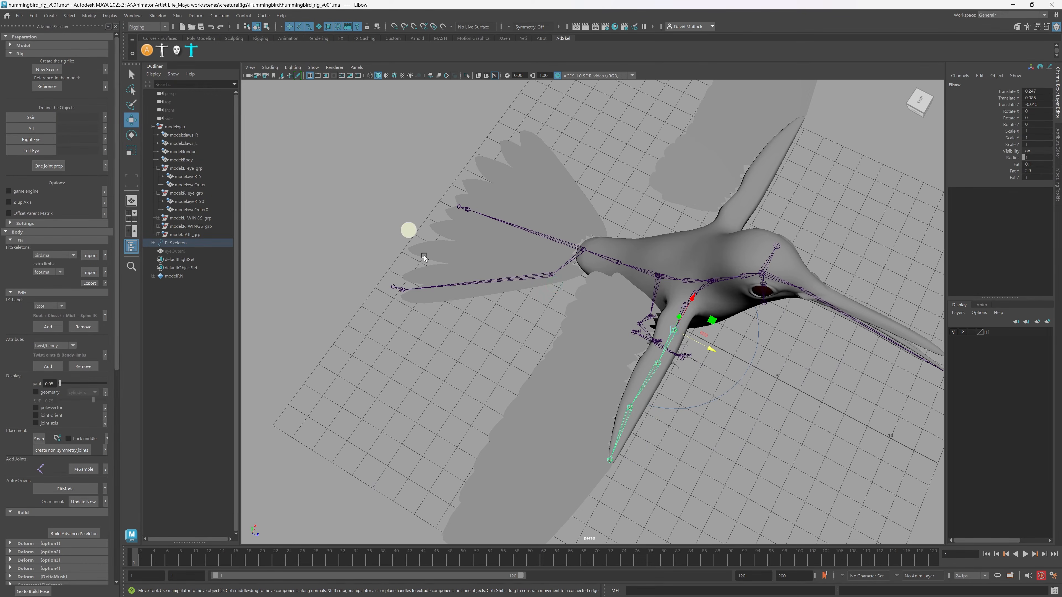
left_click_drag(424, 257, 599, 314, "alt")
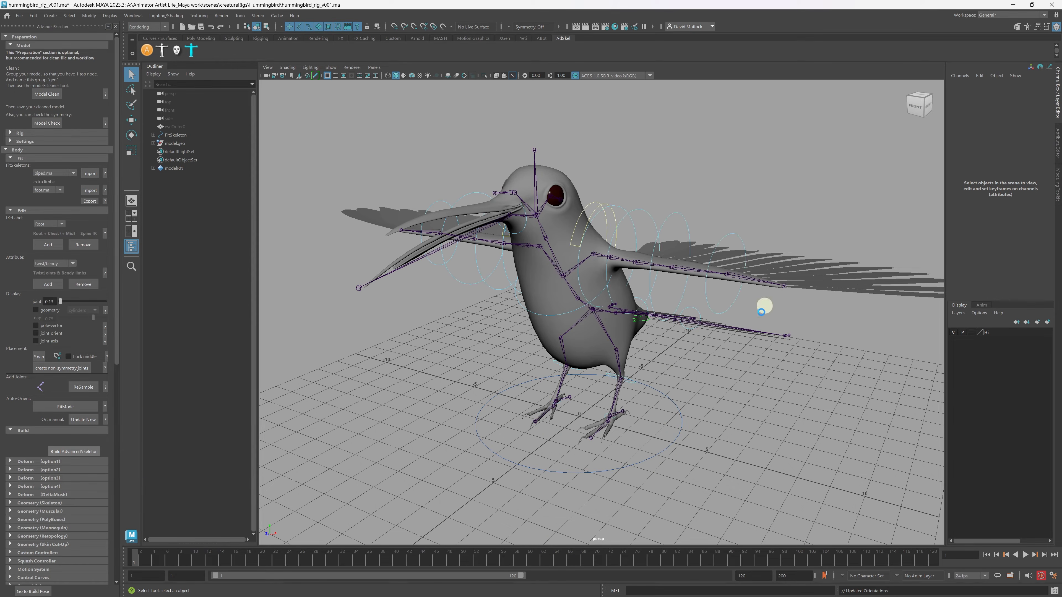
Examine the built AdvancedSkeleton rig and its wing and leg controls around the hummingbird in the perspective view.
mouse_move(519, 408)
left_mouse_down("alt")
mouse_move(543, 407)
mouse_move(519, 409)
left_mouse_up("alt")
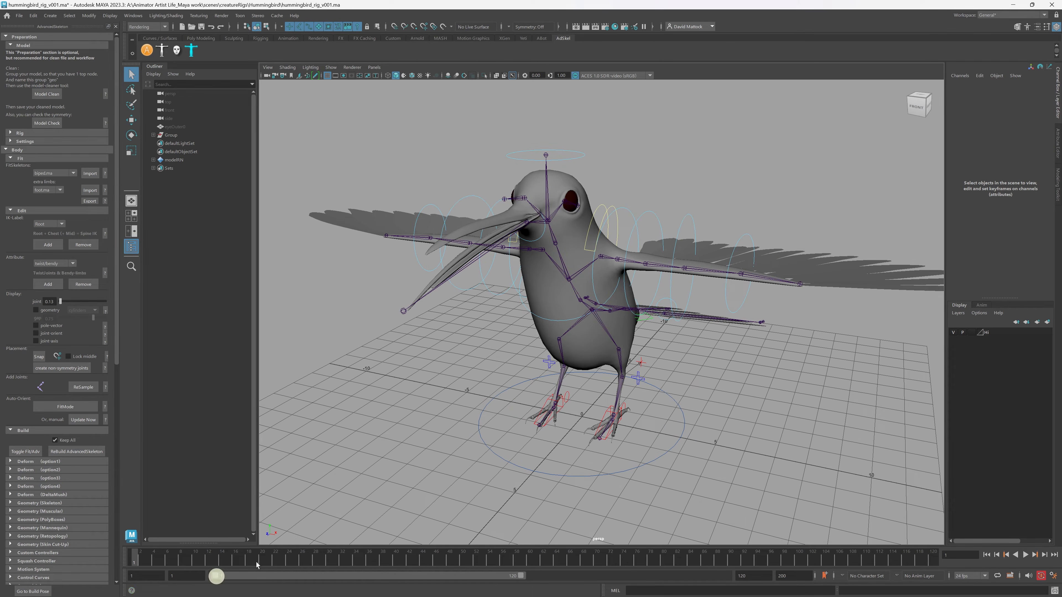
mouse_move(608, 300)
left_mouse_down("alt")
mouse_move(576, 332)
mouse_move(598, 333)
left_mouse_up("alt")
right_click_drag(598, 332, 566, 317, "alt")
left_click_drag(565, 317, 561, 319, "alt")
right_click_drag(628, 303, 611, 299, "alt")
left_click_drag(585, 295, 616, 305, "alt")
Test-rotate the right wing's FKElbow_R control in several directions and undo the rotations.
left_click_drag(506, 184, 505, 183)
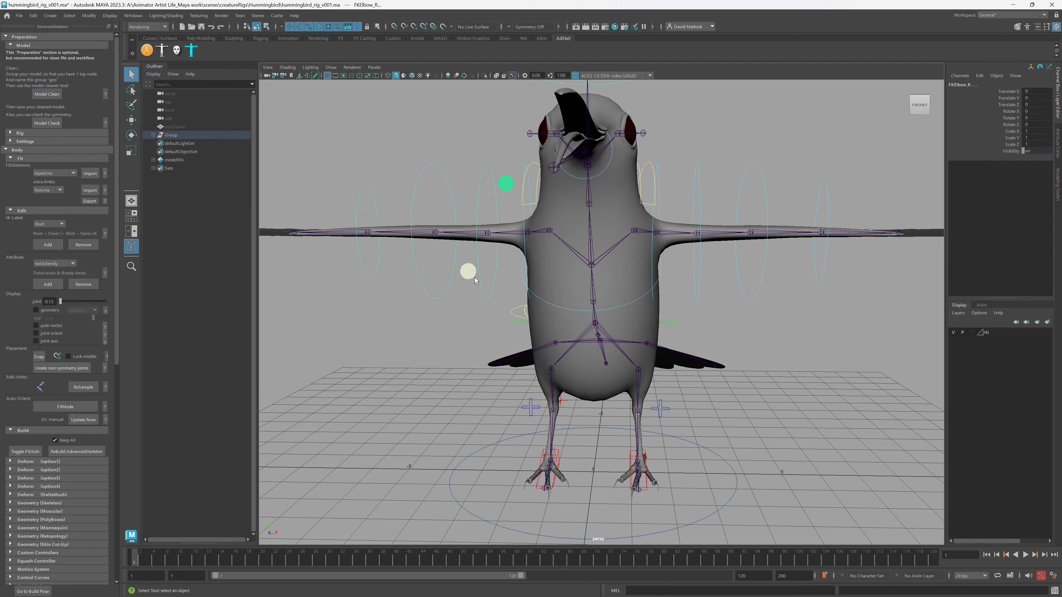
mouse_move(543, 294)
left_mouse_down("alt")
mouse_move(560, 294)
mouse_move(541, 293)
mouse_move(551, 292)
left_mouse_up("alt")
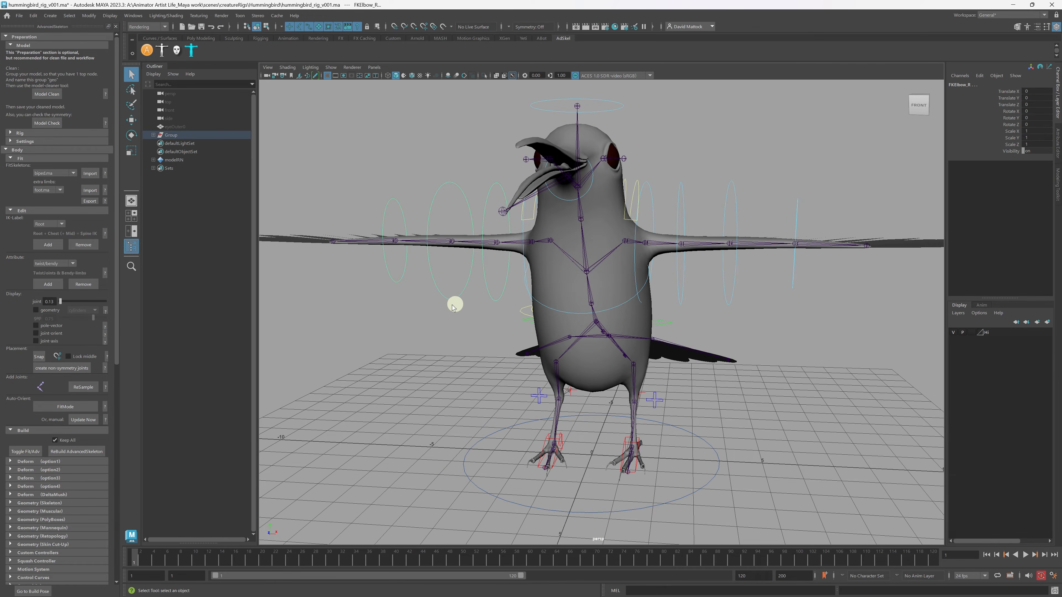
left_click_drag(454, 306, 507, 332, "alt")
key("e")
key("ctrl+z")
left_click_drag(540, 300, 594, 305, "alt")
left_click_drag(644, 278, 638, 294)
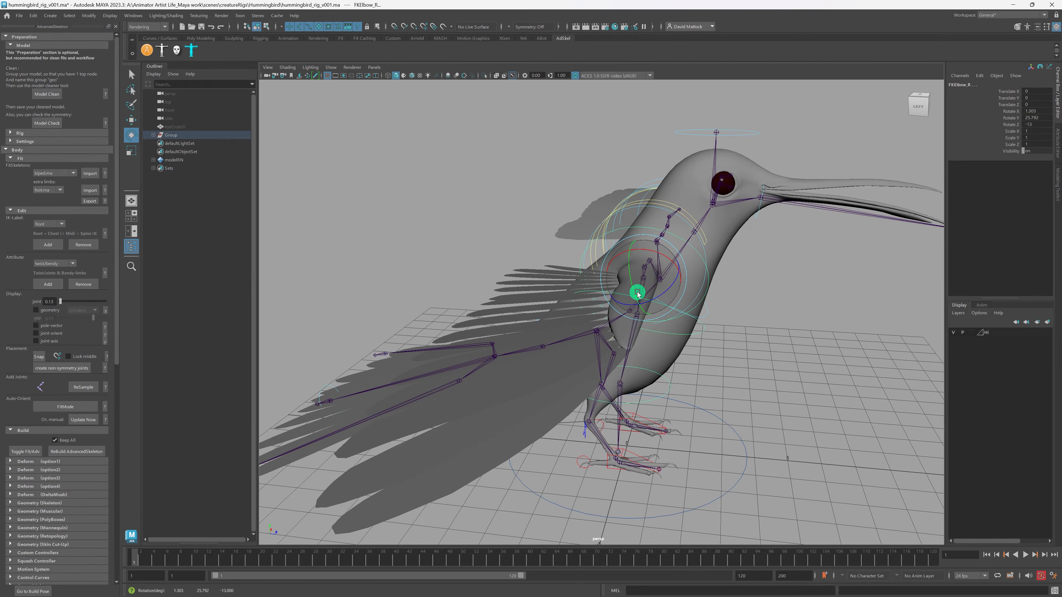
key("ctrl+z")
left_click_drag(572, 290, 593, 278, "alt")
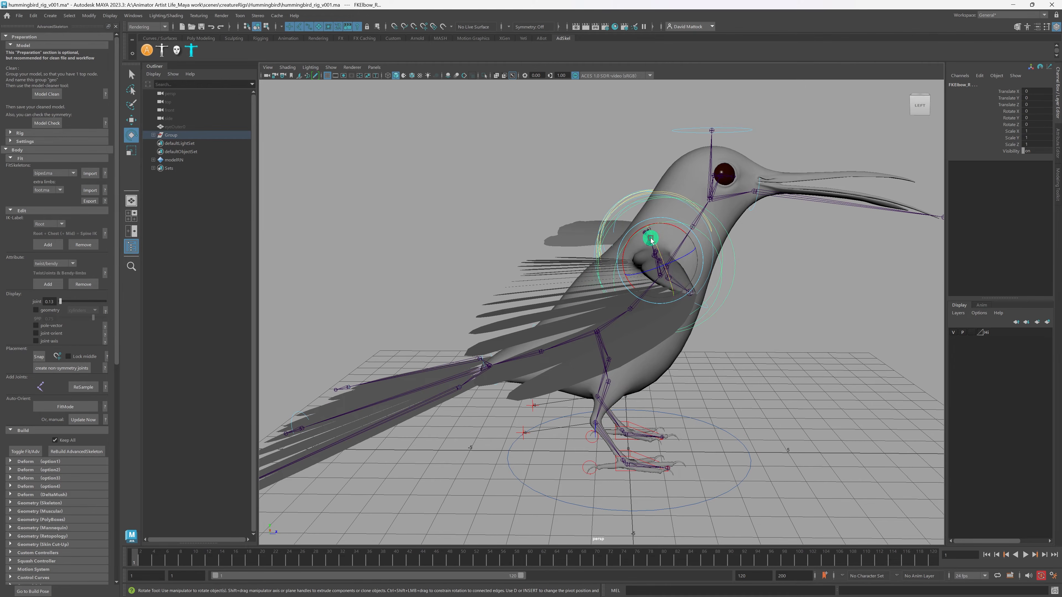
mouse_move(651, 239)
left_mouse_down()
mouse_move(657, 262)
mouse_move(657, 242)
left_mouse_up()
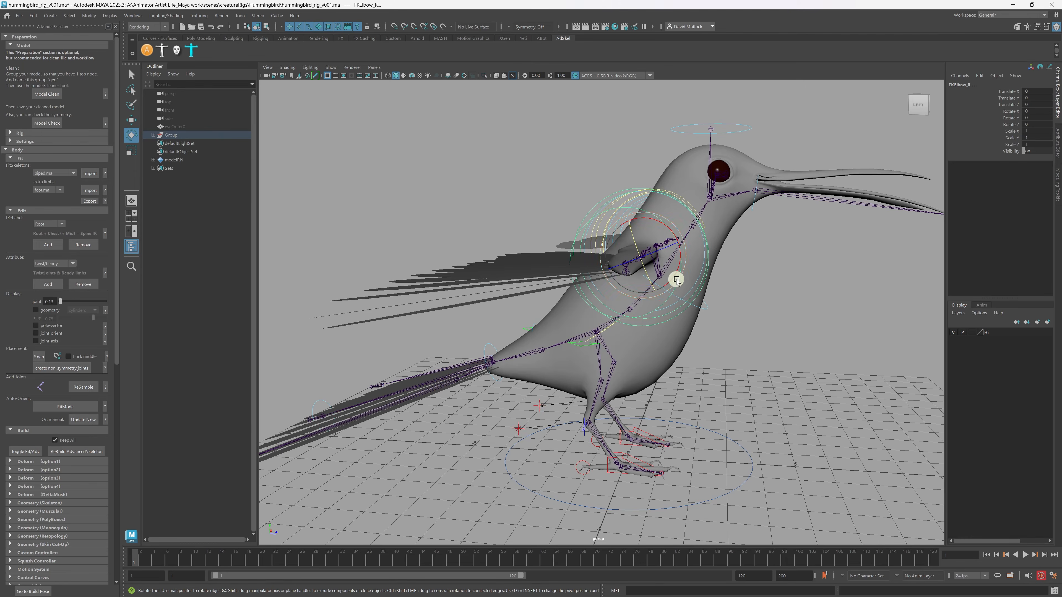
Select the RootX_M control inside the body and display the model in wireframe.
left_click_drag(676, 280, 666, 330, "alt")
left_click(669, 347)
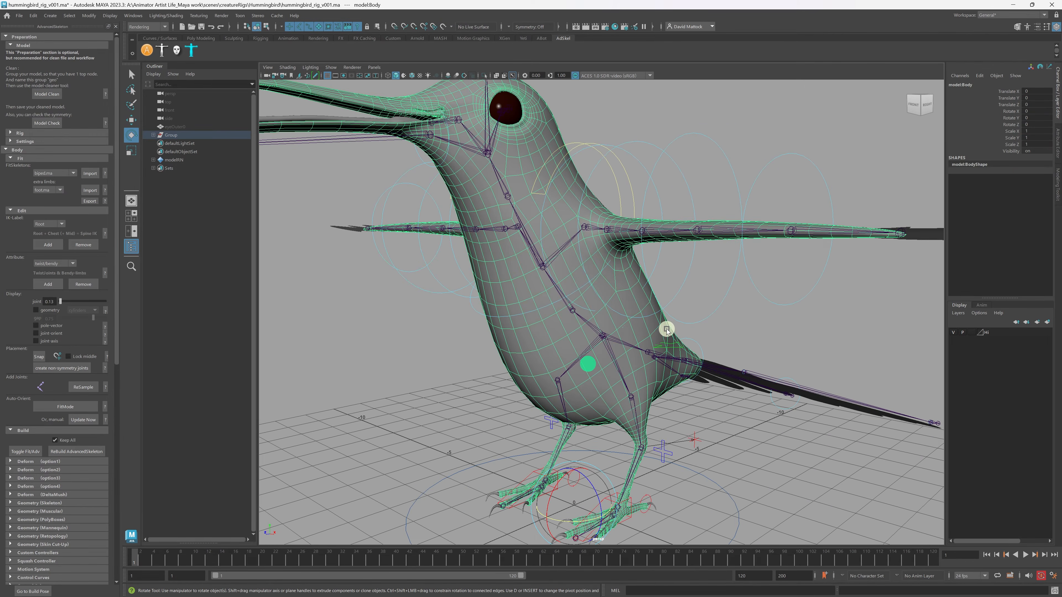
left_click(680, 344)
left_click(635, 358)
key("4")
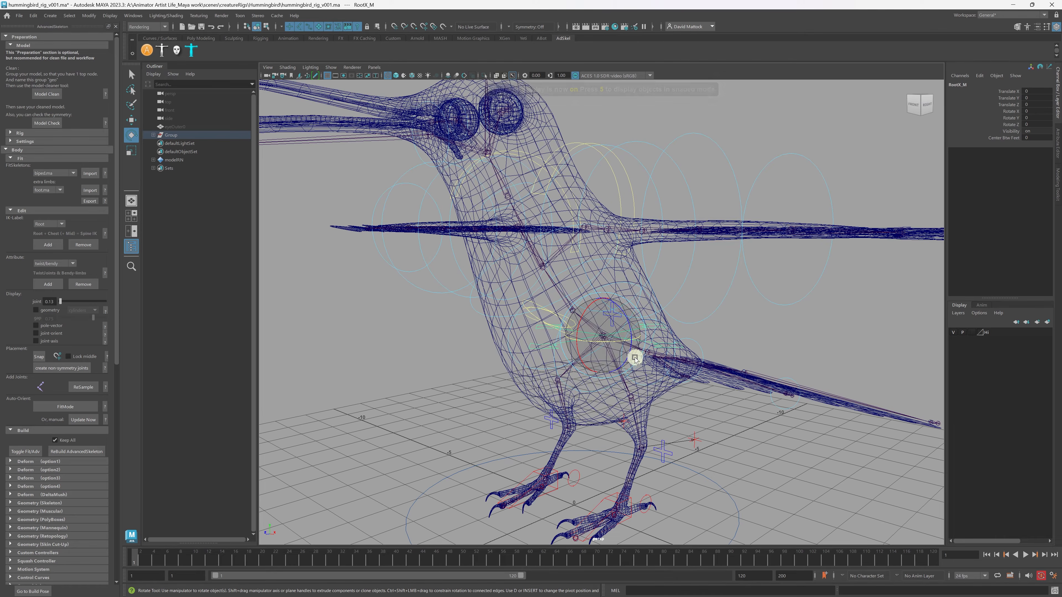
Test-move and test-rotate the body's RootX_M control and undo the changes.
left_click_drag(634, 357, 569, 389, "alt")
key("w")
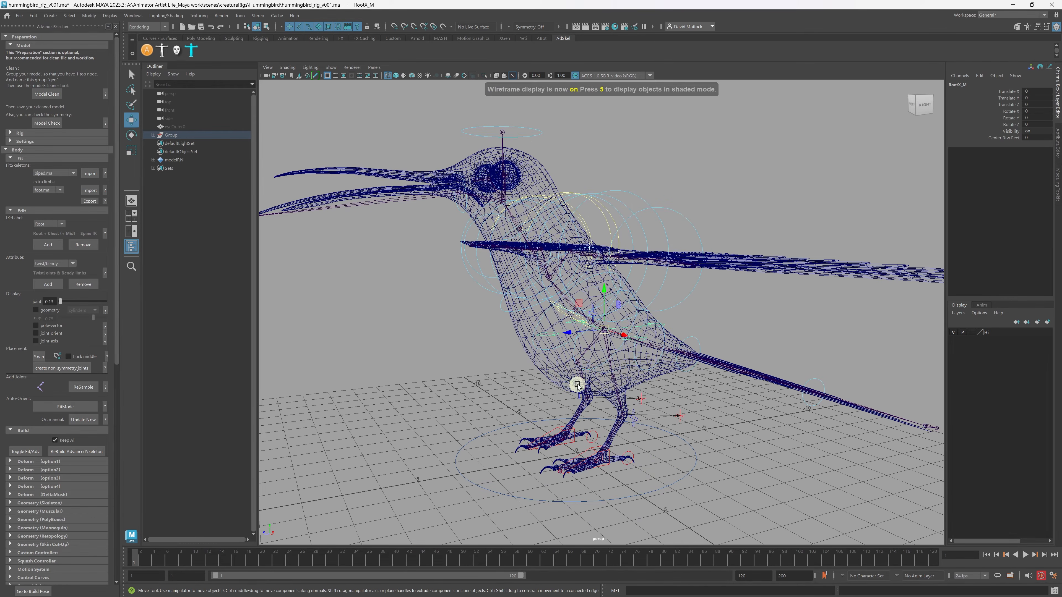
mouse_move(605, 337)
left_mouse_down()
mouse_move(576, 363)
mouse_move(542, 313)
mouse_move(573, 310)
mouse_move(603, 339)
mouse_move(607, 319)
left_mouse_up()
key("ctrl+z")
key("e")
key("ctrl+z")
scroll(612, 376, "up", 8)
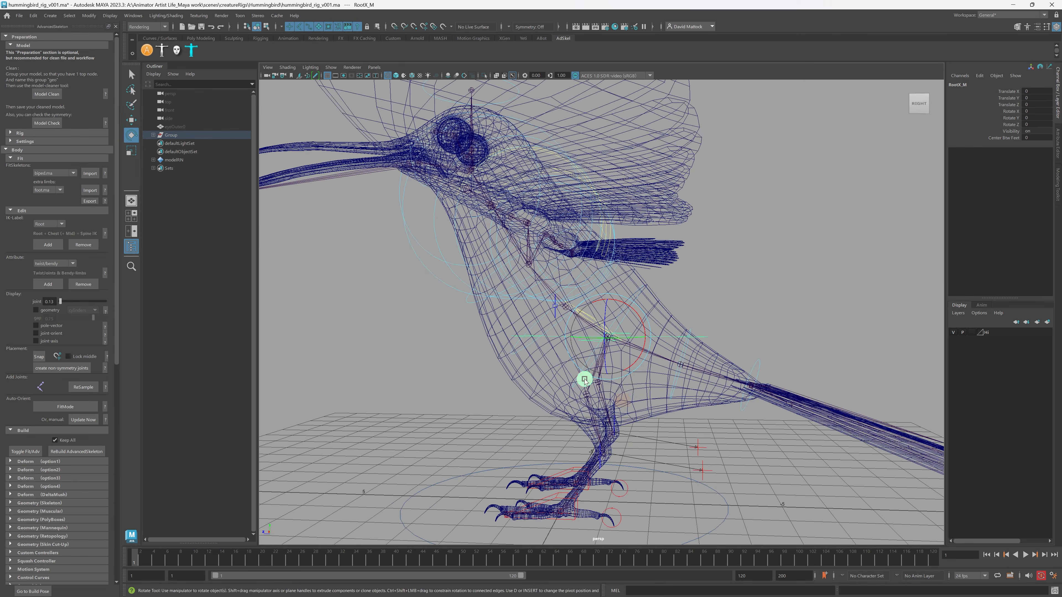
Exclude surfaces from the selectable object types so the body mesh is not picked instead of the tail controls.
middle_click_drag(647, 358, 611, 342, "alt")
scroll(610, 342, "down", 1)
left_click(633, 324)
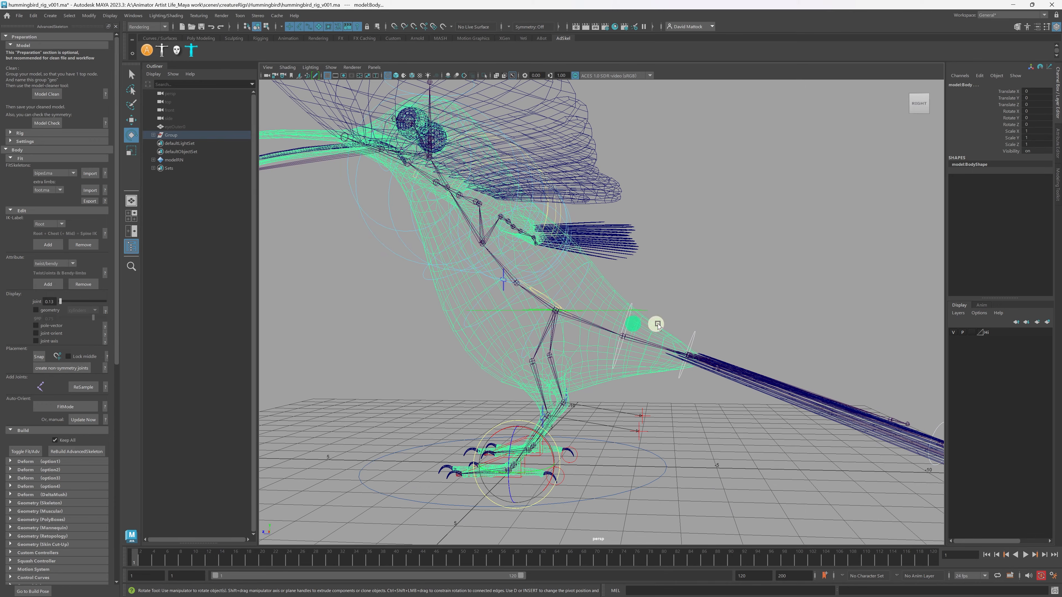
left_click(200, 26)
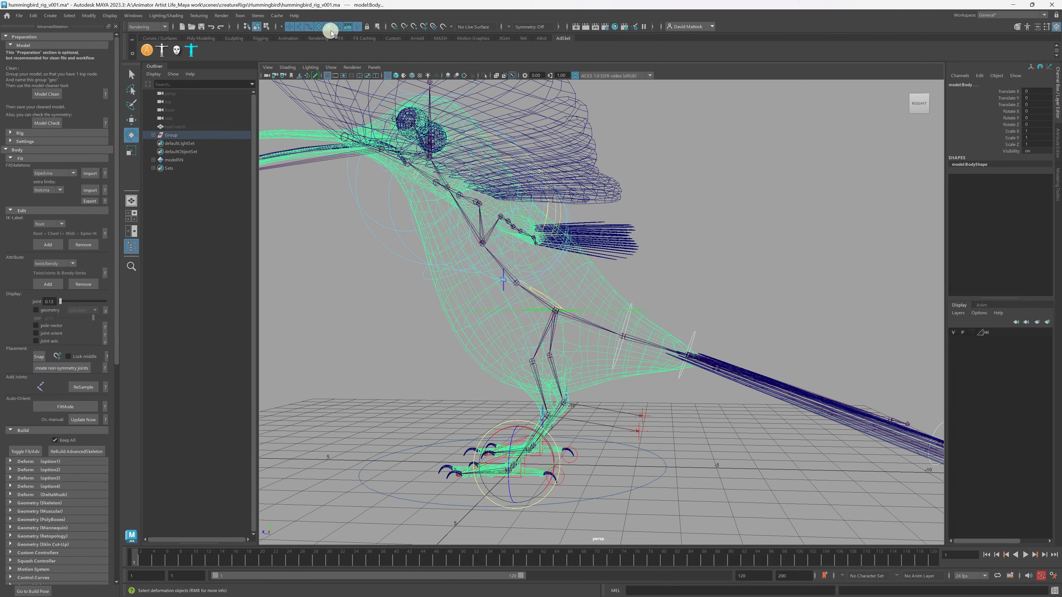
left_click_drag(782, 419, 644, 334, "alt")
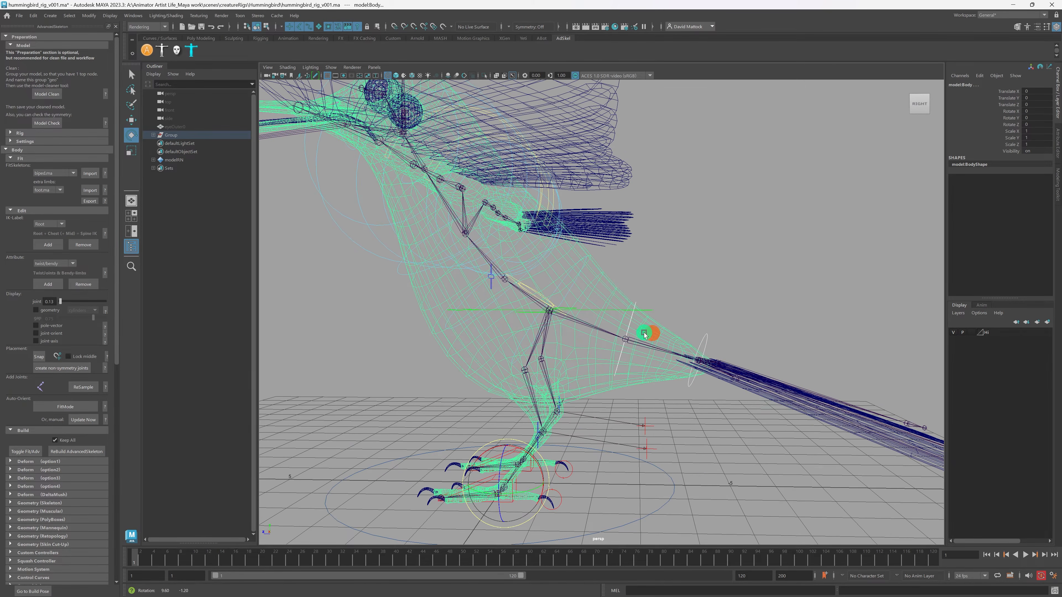
Test-rotate the FKTail2_M control at the base of the tail and undo the rotation.
left_click(631, 322)
left_click_drag(719, 342, 701, 355, "shift")
key("ctrl+z")
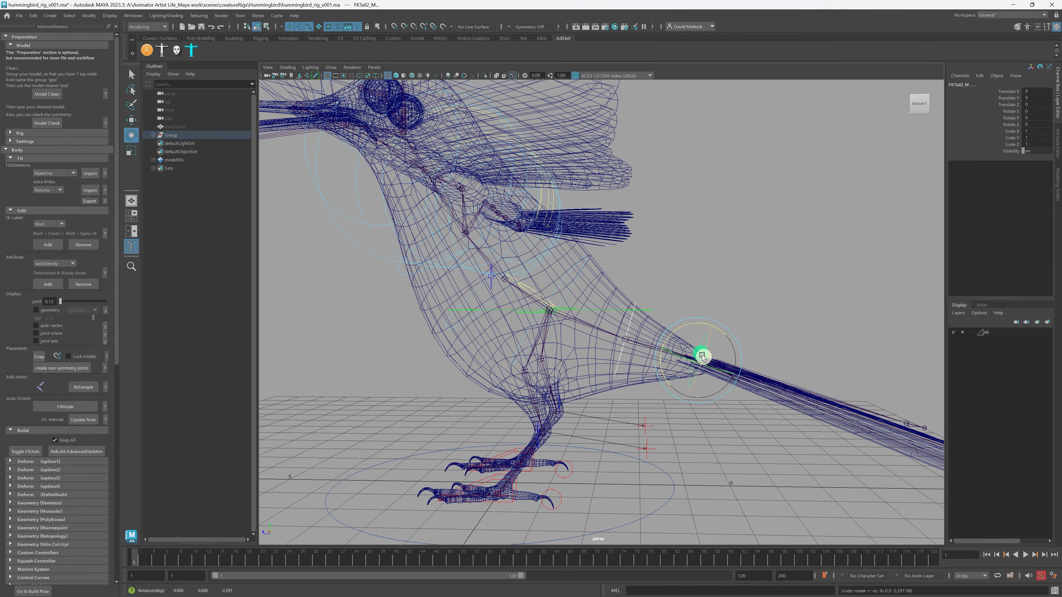
left_click_drag(681, 293, 647, 305, "alt")
left_click_drag(600, 330, 623, 314, "alt")
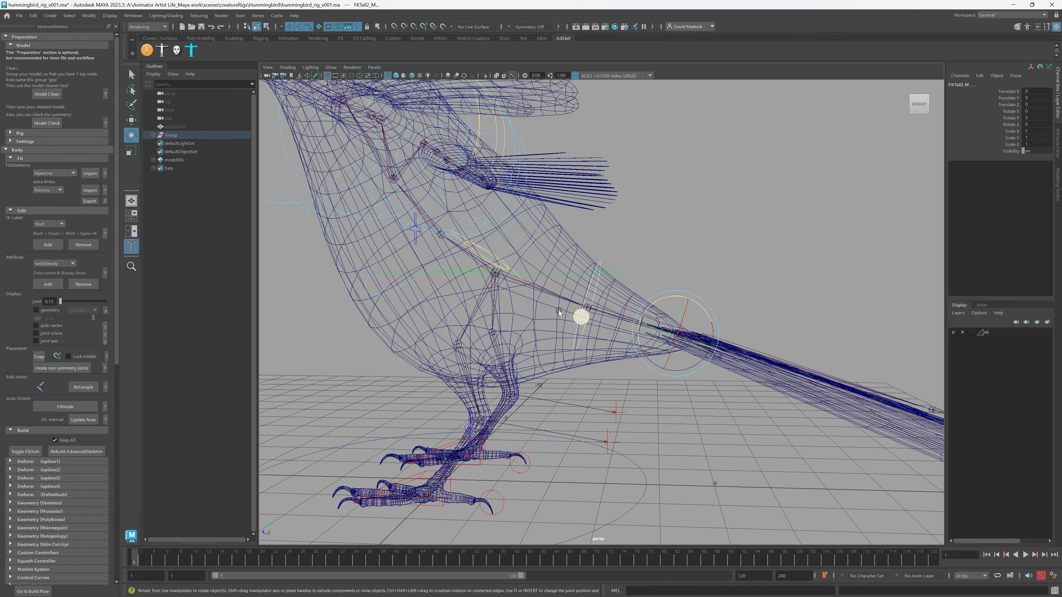
Select the Tail2_M joint and examine the tail's joint chains against the feathers from above, behind and the side.
left_click_drag(632, 367, 680, 383, "alt")
left_click(771, 440)
left_click_drag(770, 440, 642, 410, "alt")
left_click_drag(537, 422, 563, 424, "alt")
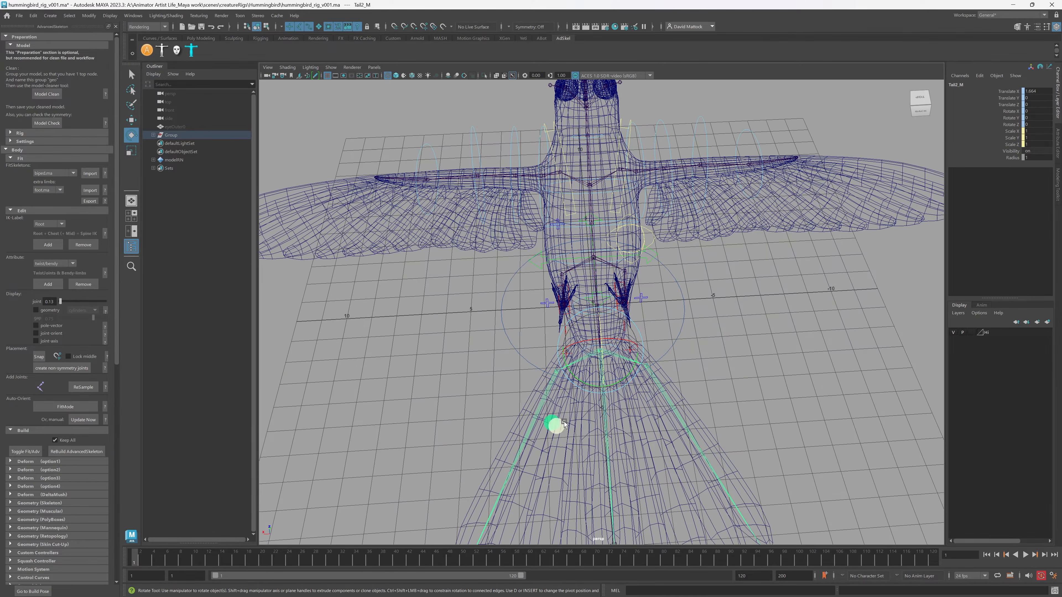
left_click_drag(677, 257, 734, 256, "alt")
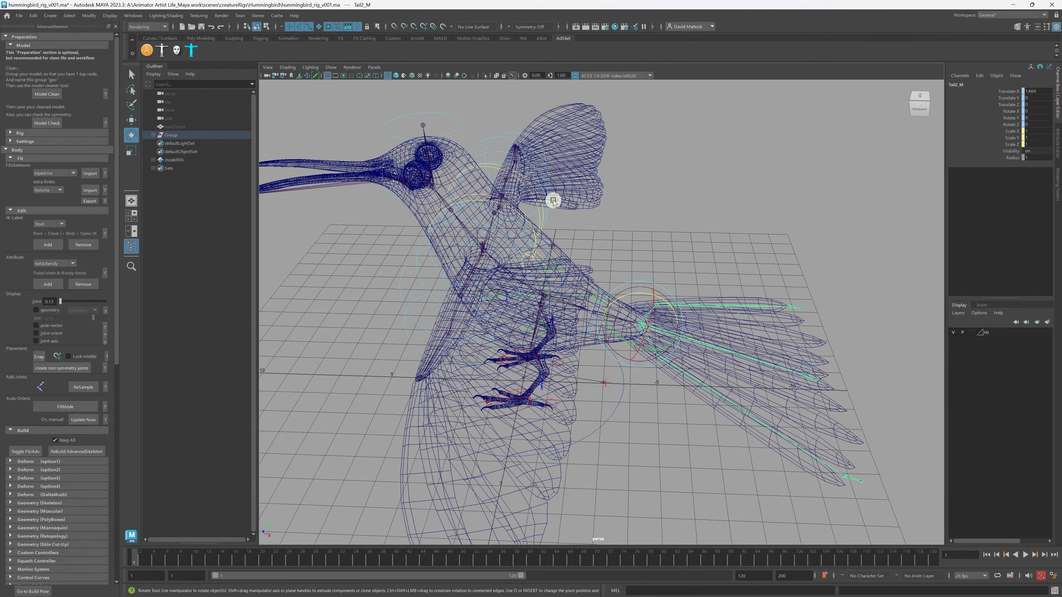
left_click_drag(537, 229, 521, 195, "alt")
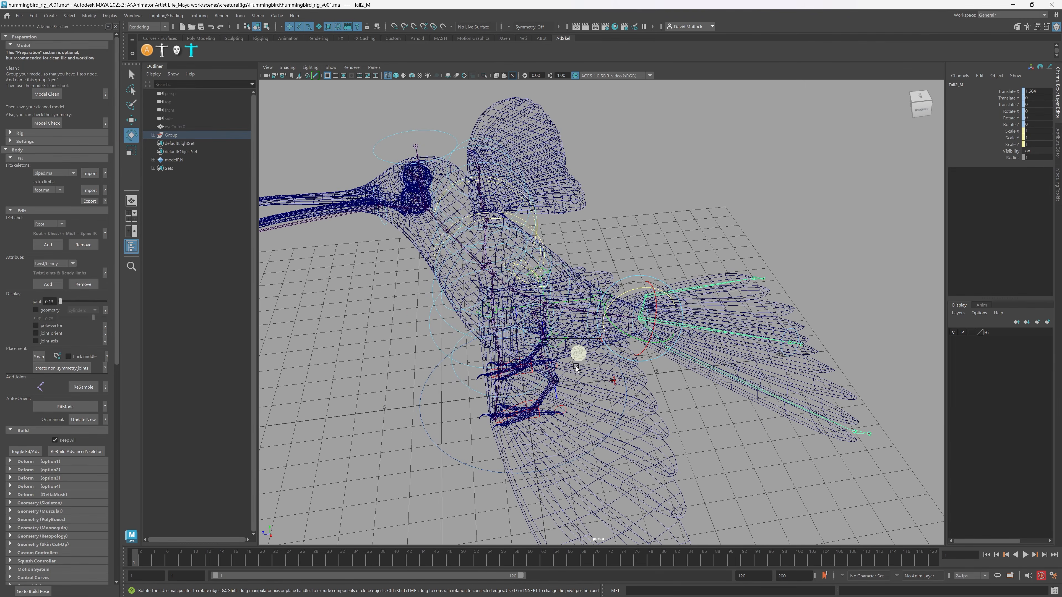
left_click_drag(576, 368, 657, 387, "alt")
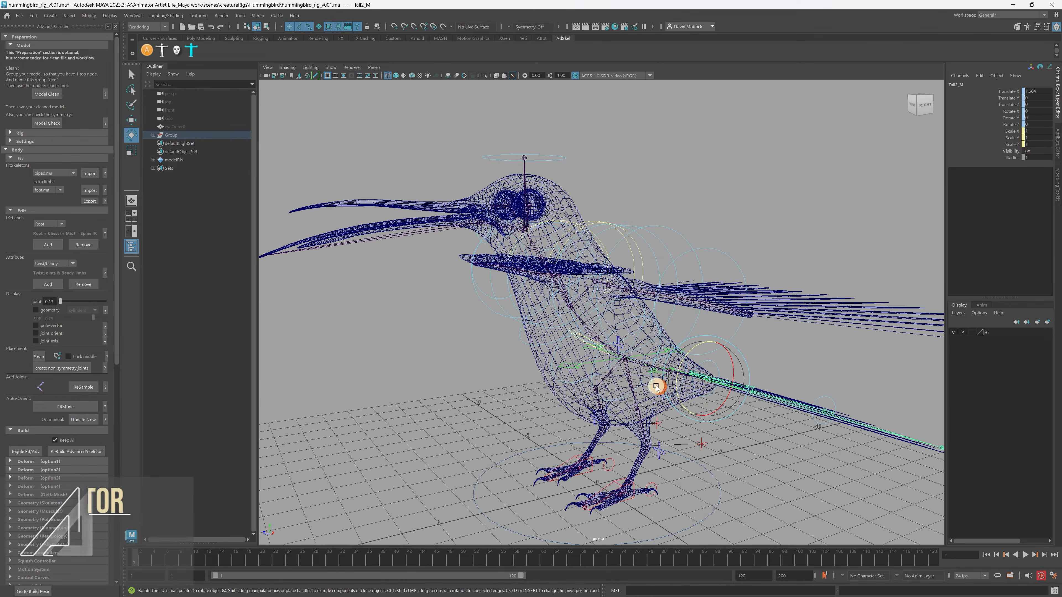
Test-rotate the HipSwinger_M control in the lower body and undo the rotation.
scroll(658, 388, "up", 5)
left_click(564, 360)
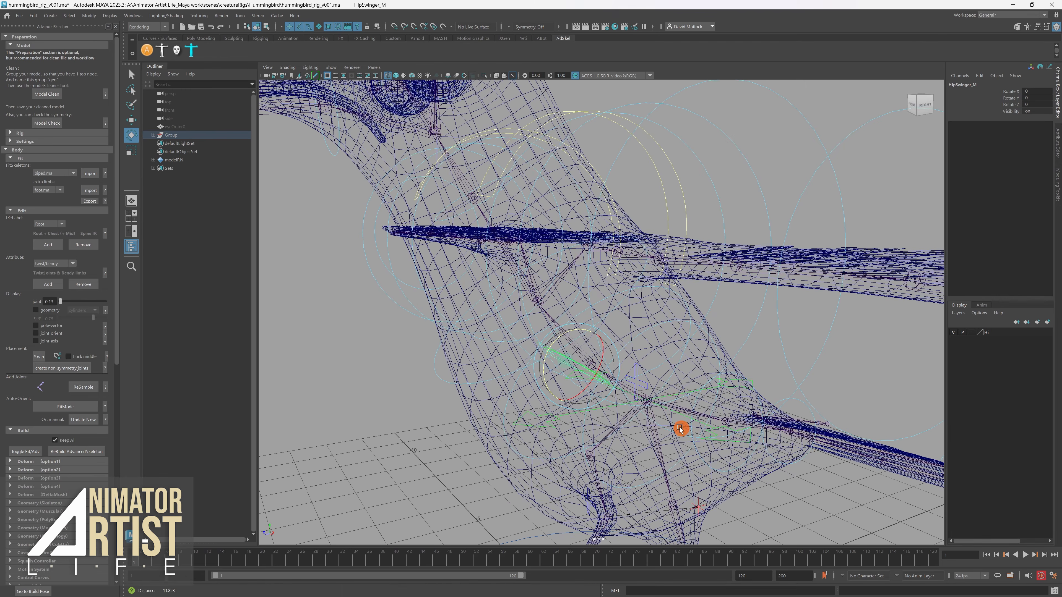
scroll(680, 428, "down", 5)
left_click_drag(621, 375, 575, 351)
key("ctrl+z")
right_click_drag(760, 394, 679, 404, "alt")
middle_click_drag(679, 404, 640, 324, "alt")
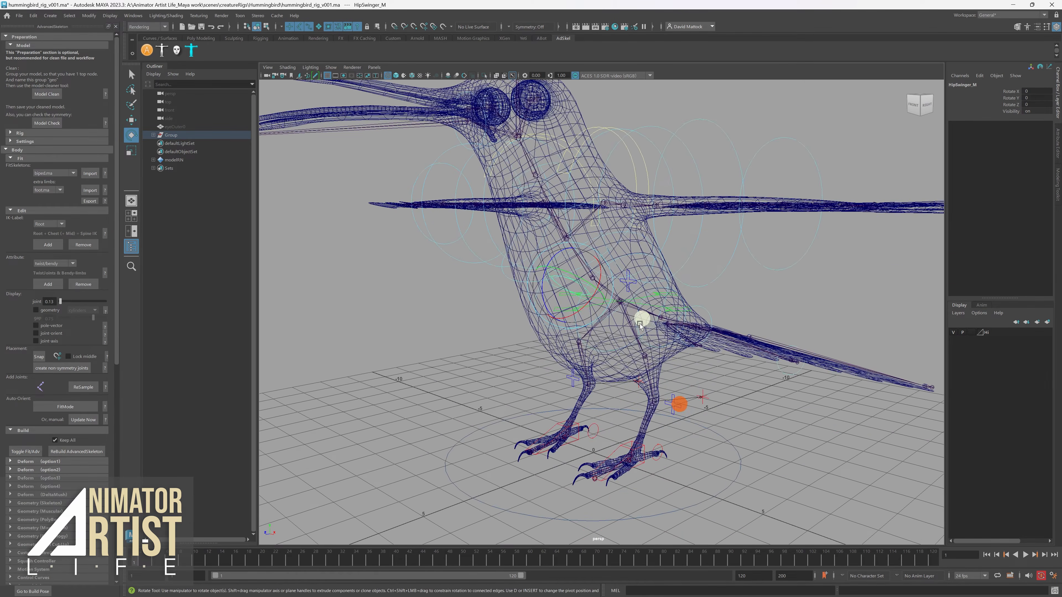
Test-rotate the FKHead_M control above the head and undo the rotation.
left_click_drag(640, 324, 597, 348, "alt")
right_click_drag(592, 360, 591, 394, "alt")
left_click_drag(590, 393, 634, 408, "alt")
middle_click_drag(569, 276, 613, 371, "alt")
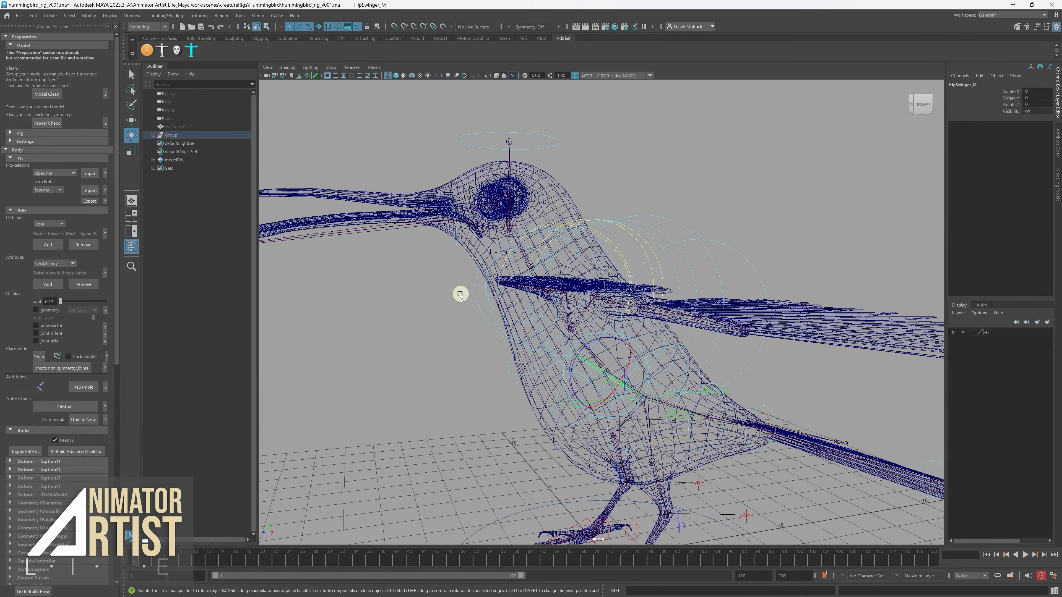
left_click_drag(460, 294, 527, 324, "alt")
left_click_drag(532, 158, 542, 187)
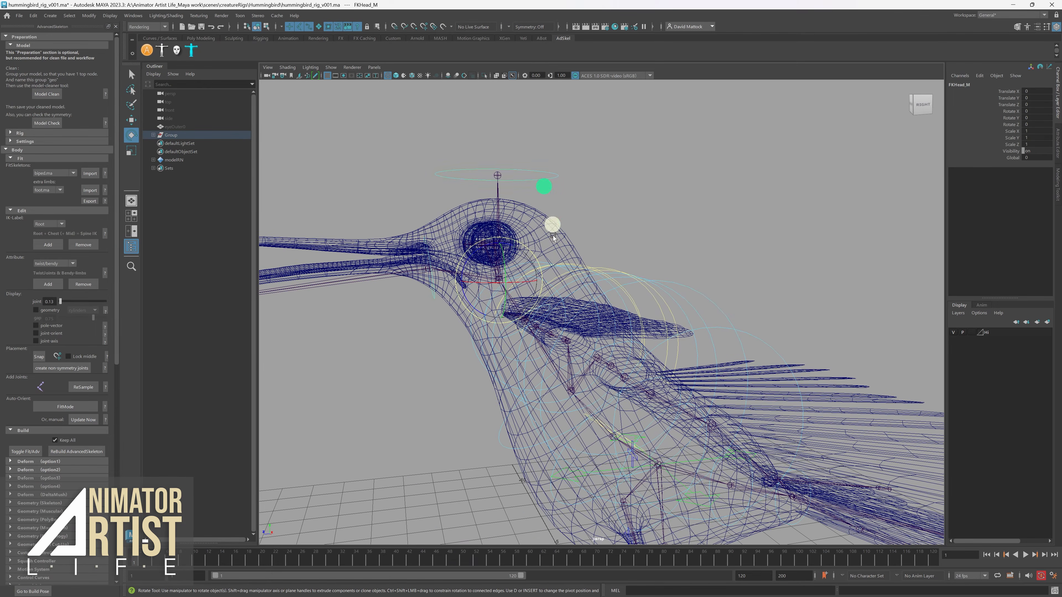
left_click_drag(553, 251, 517, 332, "alt")
key("ctrl+z")
Test-rotate the FKNeck_M control about its Z axis and undo the rotation.
left_click(542, 303)
left_click_drag(503, 283, 524, 311)
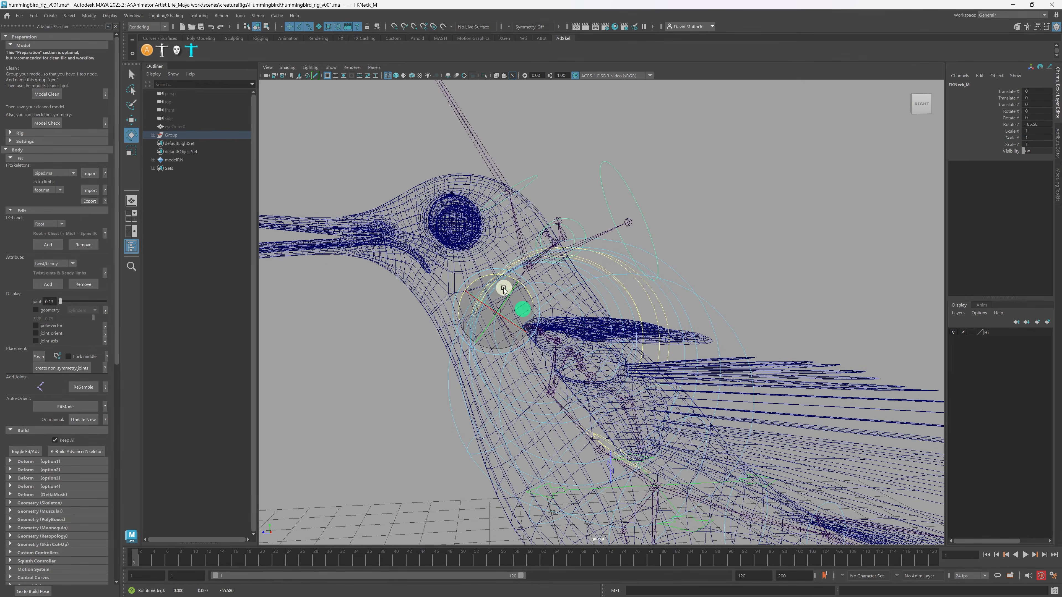
key("ctrl+z")
Select the FKChest_M control and return the viewport to shaded display.
right_click_drag(642, 398, 578, 354, "alt")
middle_click_drag(578, 354, 575, 321, "alt")
left_click_drag(574, 321, 567, 358, "alt")
left_click(567, 358)
key("5")
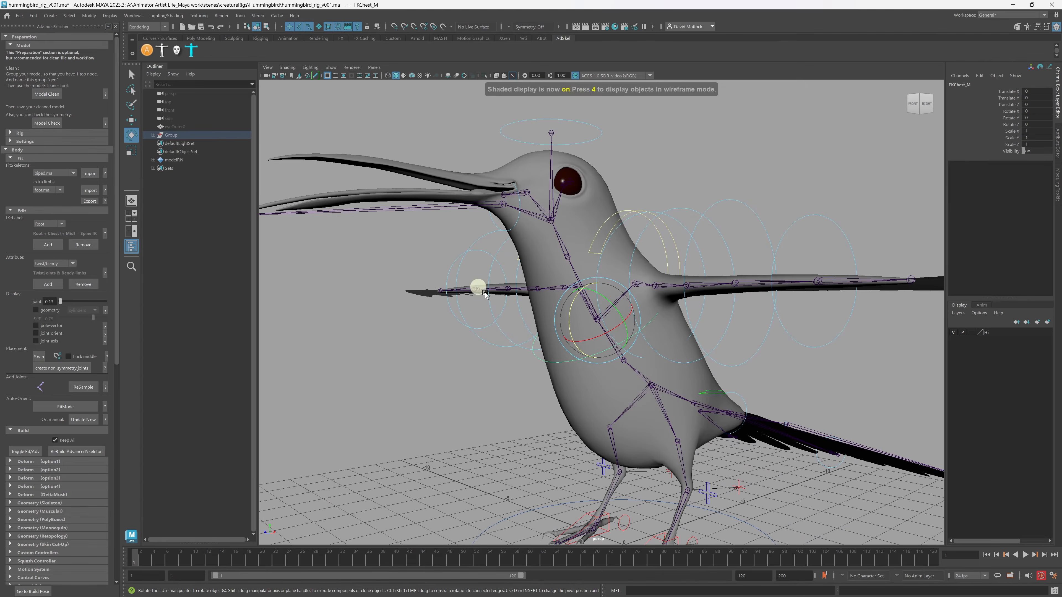
Test-rotate the FKChest_M control and undo the rotation.
right_click_drag(544, 300, 522, 297, "alt")
right_click_drag(677, 332, 591, 332, "alt")
left_click_drag(591, 332, 589, 336, "alt")
mouse_move(589, 336)
left_mouse_down()
mouse_move(576, 333)
mouse_move(577, 319)
left_mouse_up()
key("ctrl+z")
Examine the leg joints and the foot and knee controls below the body from the side and front.
left_click_drag(617, 396, 604, 379, "alt")
scroll(595, 384, "up", 1)
middle_click_drag(602, 420, 574, 351, "alt")
scroll(574, 352, "up", 2)
left_click_drag(551, 288, 549, 301, "alt")
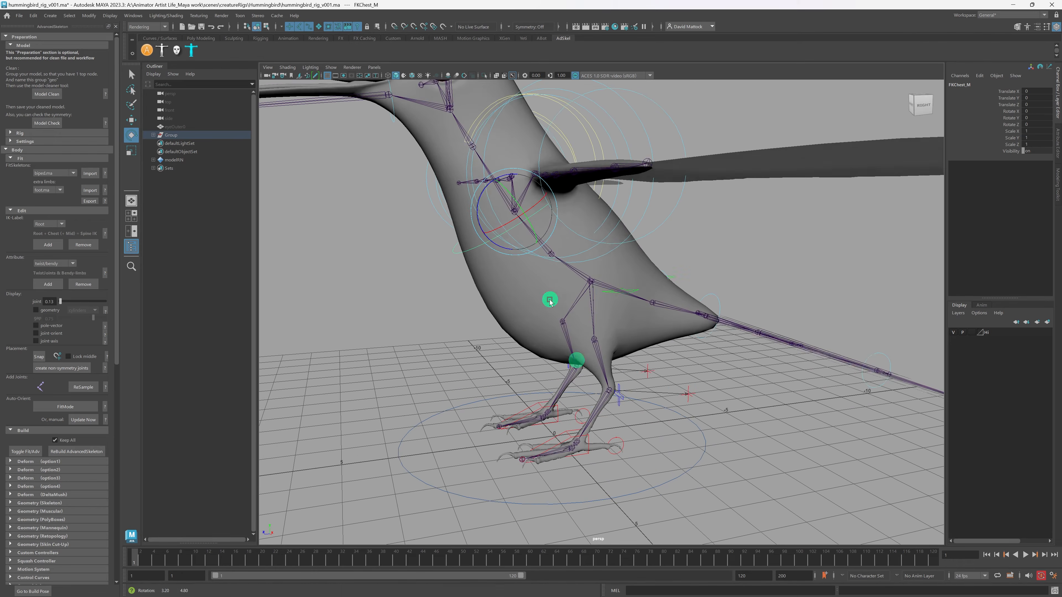
middle_click_drag(553, 292, 556, 304, "alt")
left_click_drag(574, 309, 562, 346, "alt")
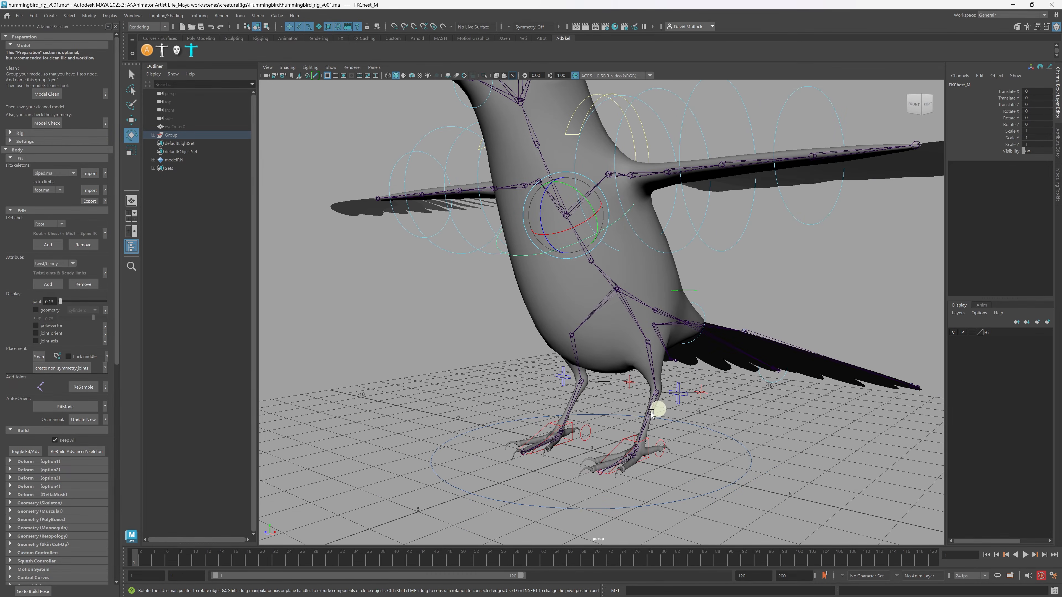
Test-move the left foot's IKLeg_L control and undo the move.
left_click_drag(651, 413, 625, 411, "alt")
middle_click_drag(623, 411, 619, 432, "alt")
scroll(619, 432, "up", 3)
mouse_move(614, 387)
left_mouse_down("alt")
mouse_move(623, 379)
mouse_move(628, 462)
mouse_move(602, 407)
mouse_move(584, 404)
mouse_move(613, 405)
mouse_move(593, 387)
left_mouse_up("alt")
left_click(583, 392)
key("w")
key("ctrl+z")
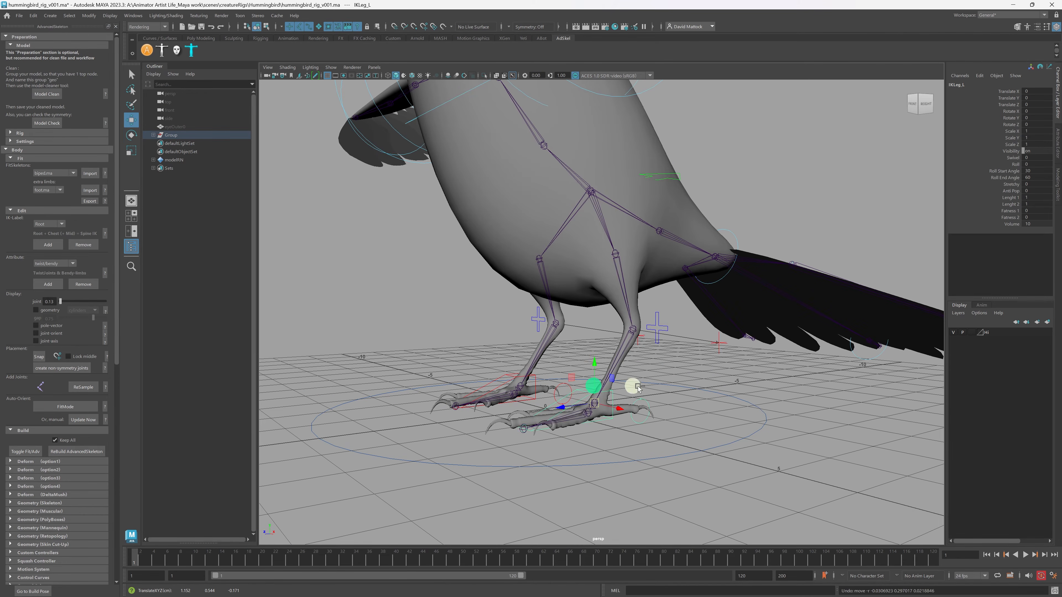
Test-move the left knee's pole vector control PoleLeg_L and undo the move.
left_click_drag(682, 366, 503, 408, "alt")
left_click(663, 364)
key("ctrl+z")
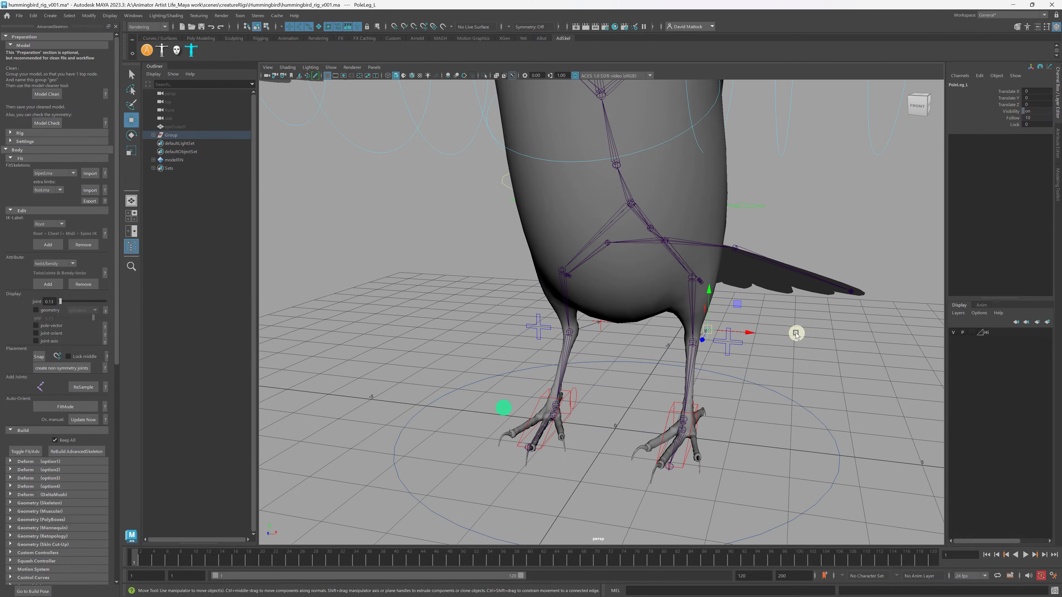
Select the FKIKLeg_L control and lower its FKIKBlend to switch the left leg to FK controls.
left_click(725, 343)
middle_click_drag(811, 271, 766, 332, "alt")
right_click_drag(788, 301, 642, 285, "alt")
left_click_drag(642, 286, 623, 351, "alt")
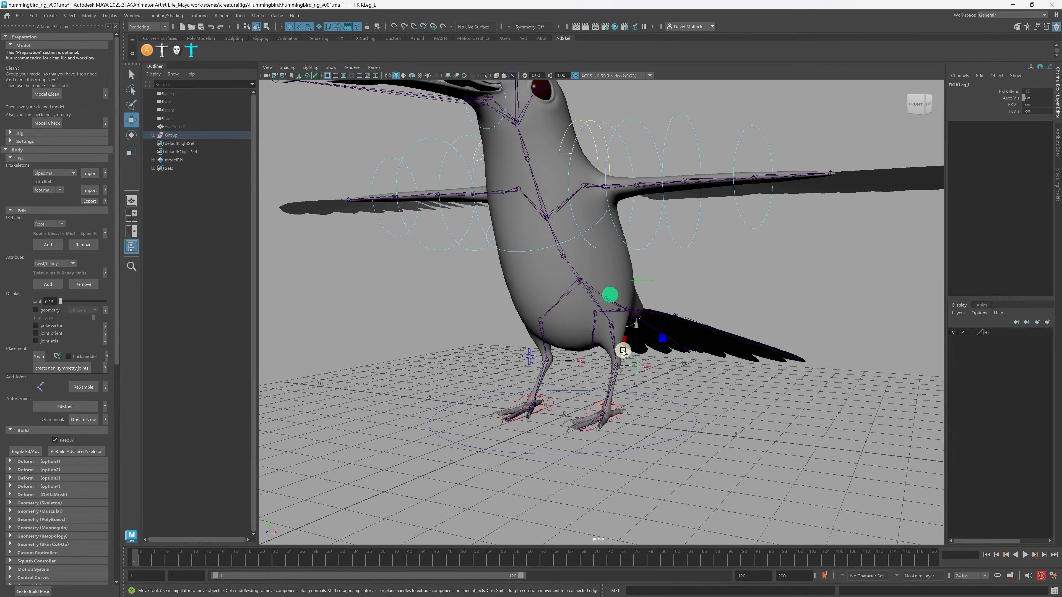
left_click(1011, 91)
middle_click_drag(823, 274, 699, 262)
Test-rotate the left leg's FKKnee_L control and undo the rotation.
left_click_drag(637, 350, 578, 365, "alt")
right_click_drag(586, 403, 699, 418, "alt")
middle_click_drag(699, 417, 714, 341, "alt")
left_click_drag(590, 382, 539, 350, "alt")
left_click(554, 349)
key("e")
key("ctrl+z")
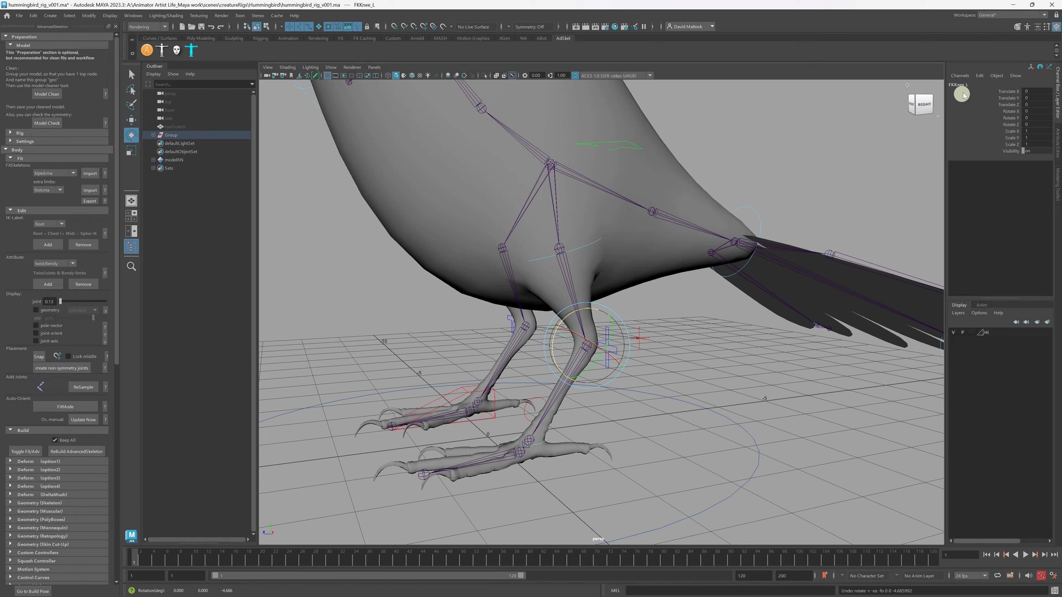
Return the left leg to IK by setting FKIKBlend on FKIKLeg_L to 10.
left_click_drag(634, 350, 687, 374, "alt")
left_click(696, 366)
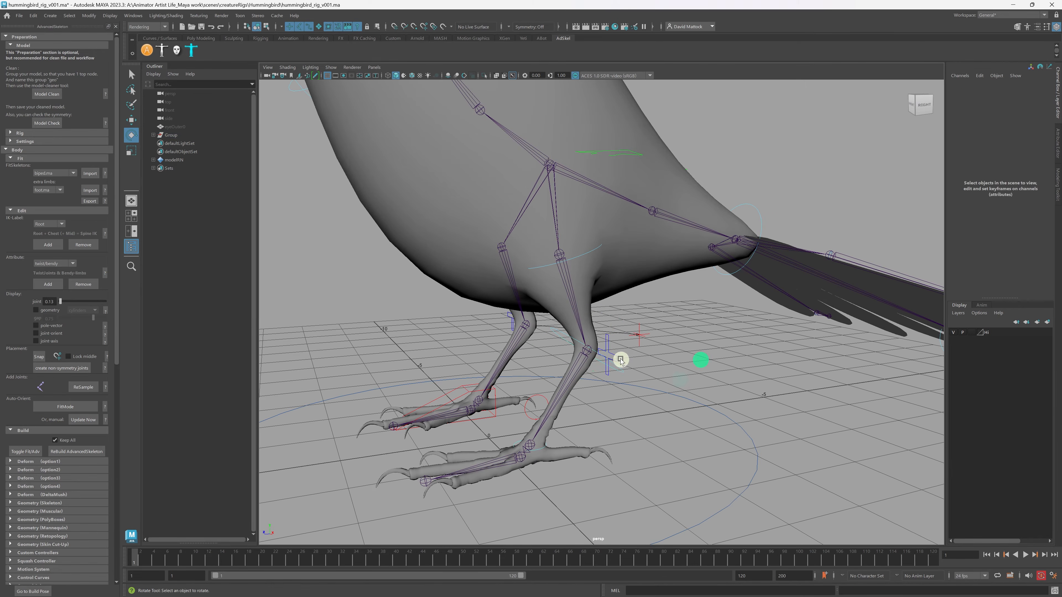
left_click(609, 352)
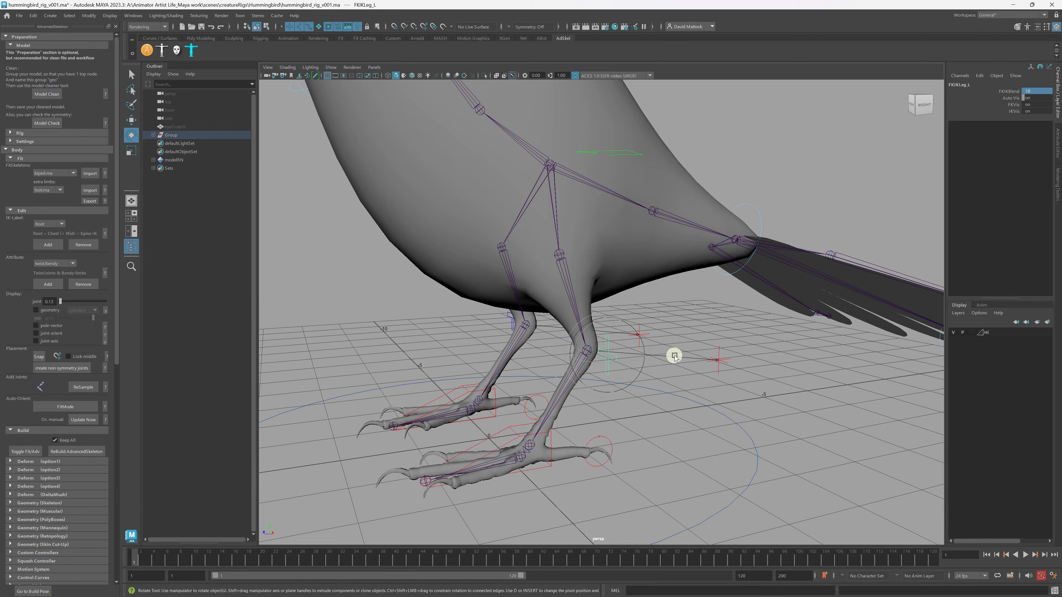
Test the Roll and Swivel attributes of the left foot's IKLeg_L control and undo both changes.
left_click_drag(674, 356, 532, 431, "alt")
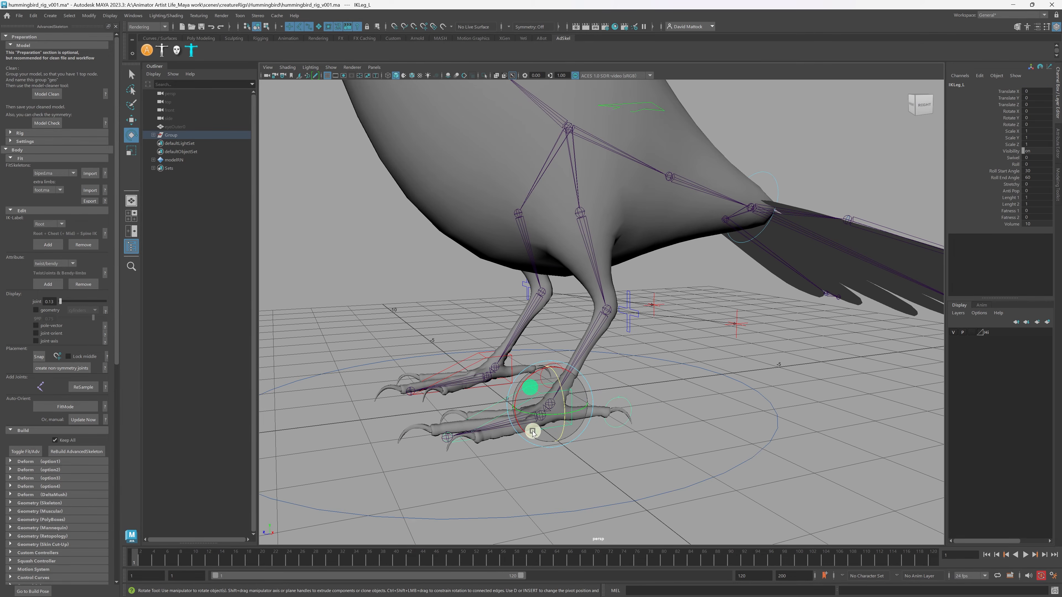
left_click_drag(628, 368, 846, 259, "alt")
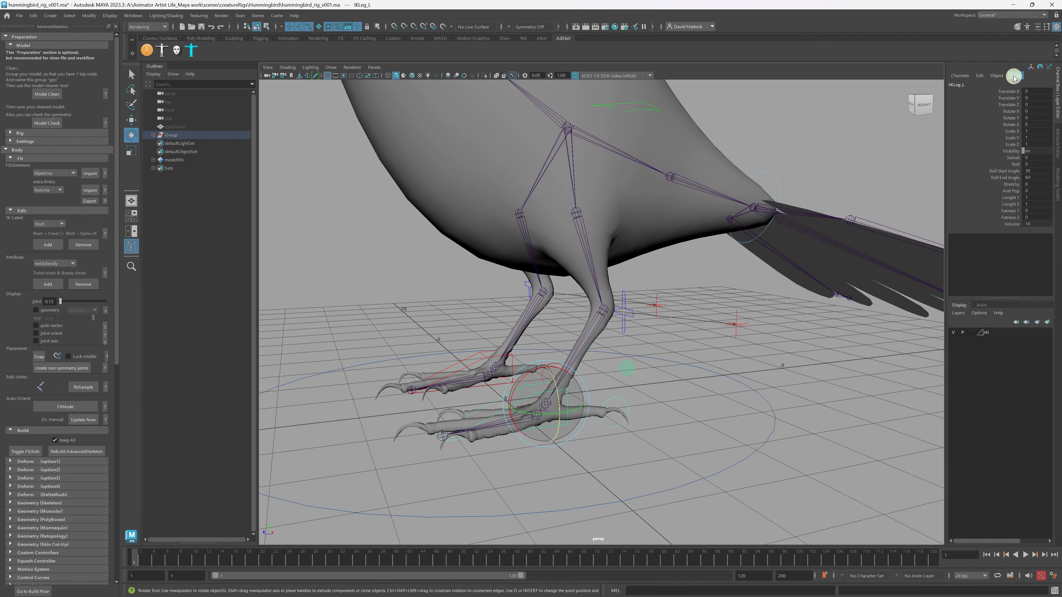
left_click_drag(637, 335, 643, 386, "alt")
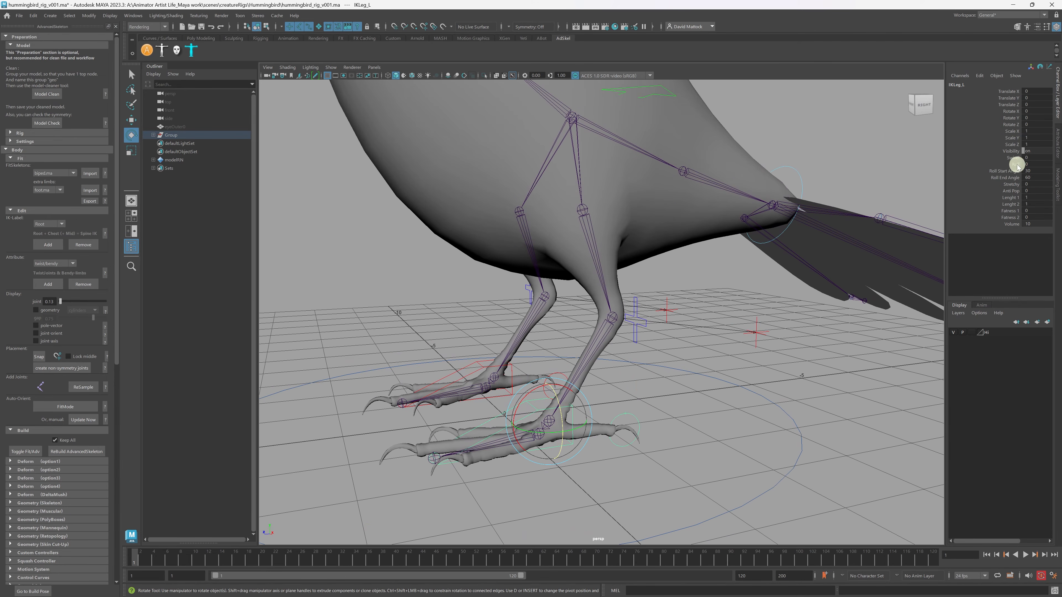
left_click(1017, 165)
middle_click_drag(633, 403, 595, 411)
key("ctrl+z")
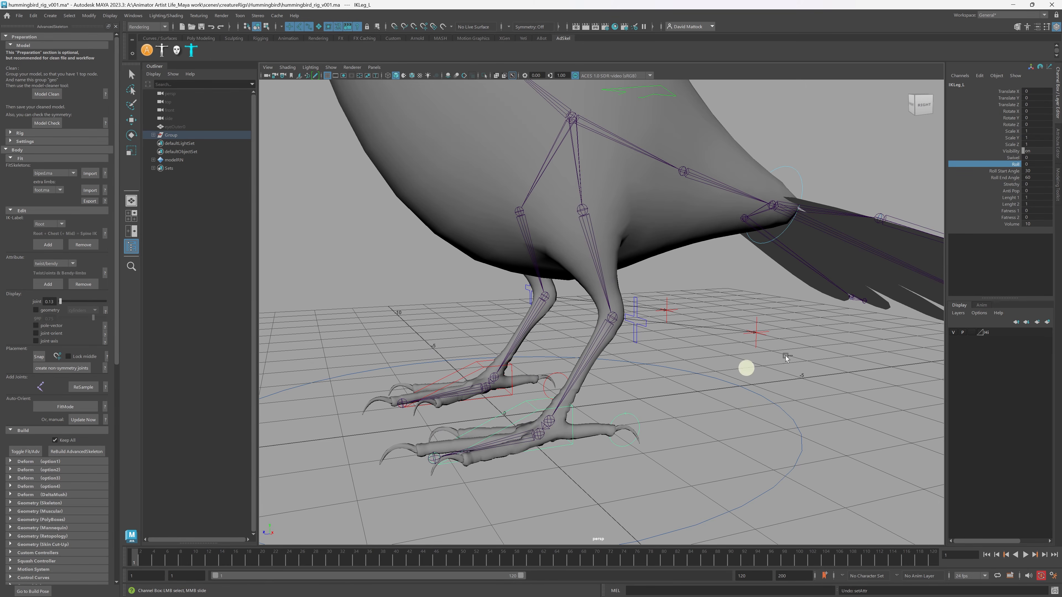
mouse_move(618, 362)
middle_mouse_down()
mouse_move(748, 361)
mouse_move(613, 382)
middle_mouse_up()
key("ctrl+z")
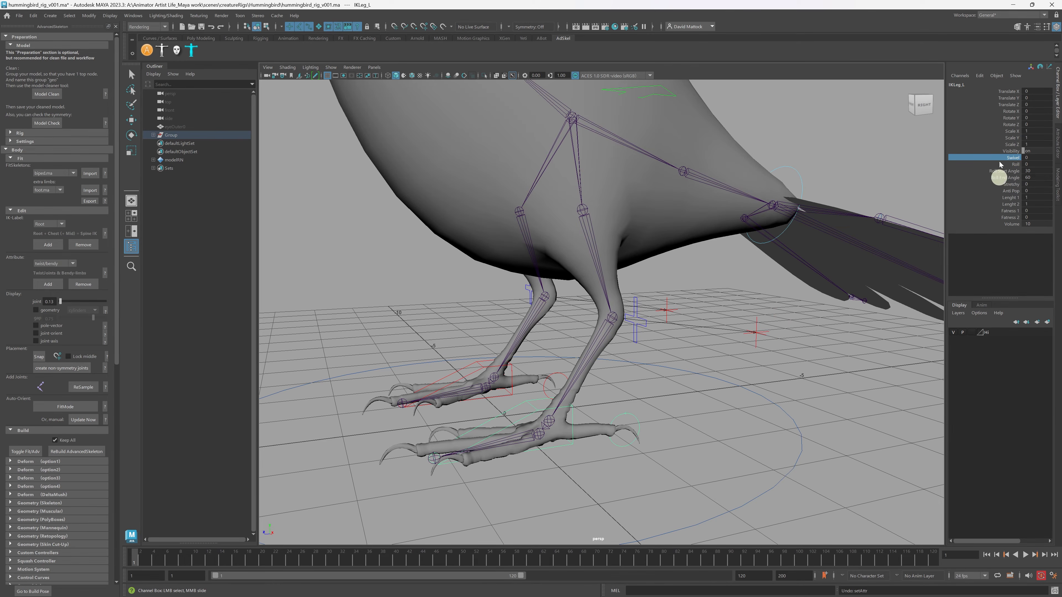
Examine the bird's body, legs and wing controls from the front.
right_click_drag(711, 407, 632, 390, "alt")
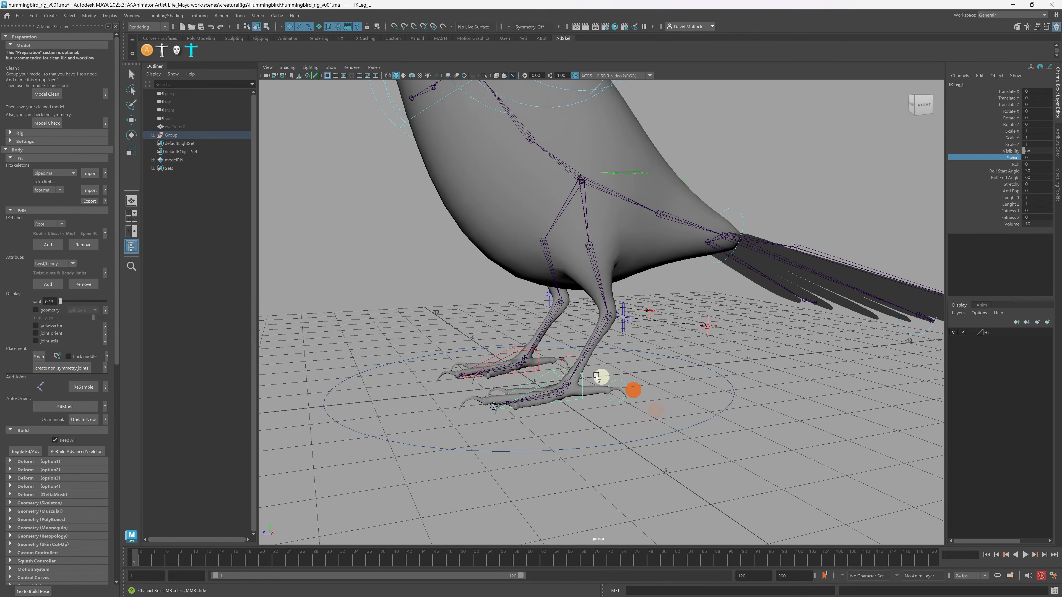
left_click_drag(601, 377, 564, 377, "alt")
right_click_drag(640, 377, 617, 375, "alt")
middle_click_drag(668, 370, 641, 424, "alt")
left_click_drag(662, 427, 615, 371, "alt")
right_click_drag(523, 198, 562, 205, "alt")
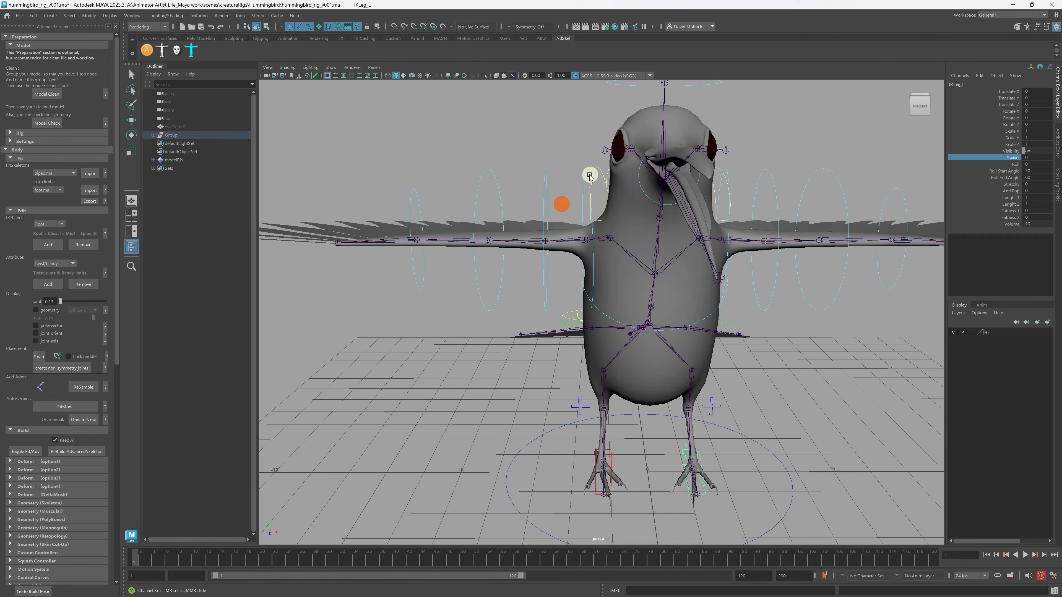
Test-rotate the right wing's FKScapula_R control and undo the rotation.
middle_click_drag(590, 174, 560, 200, "alt")
right_click_drag(439, 233, 499, 227, "alt")
left_click(544, 189)
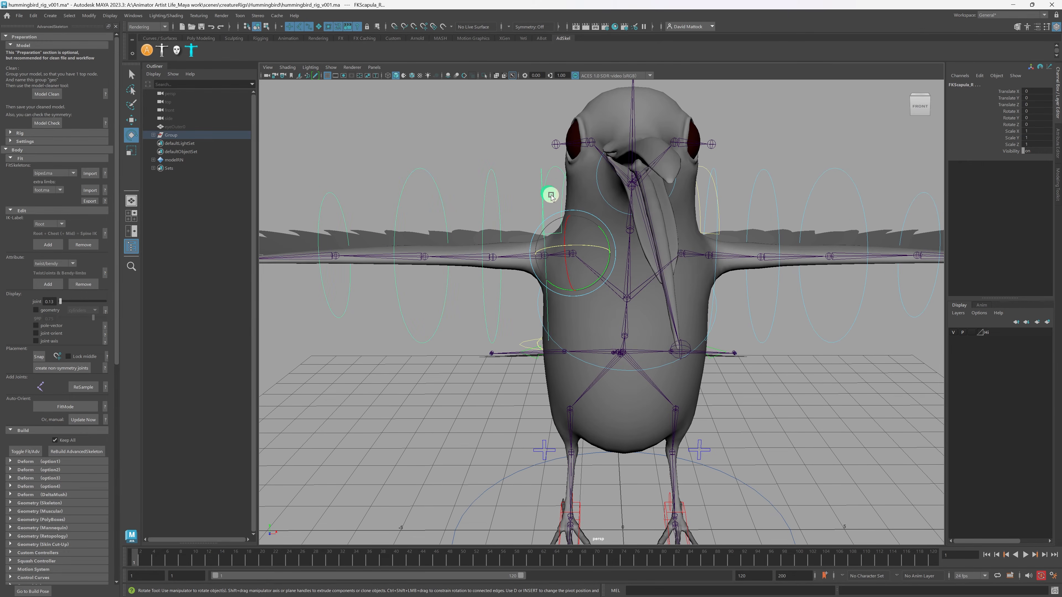
key("e")
mouse_move(607, 237)
left_mouse_down()
mouse_move(610, 253)
mouse_move(606, 236)
left_mouse_up()
key("ctrl+z")
Test-rotate the right wing's FKShoulder_R control and undo the rotation.
right_click_drag(552, 281, 602, 286, "alt")
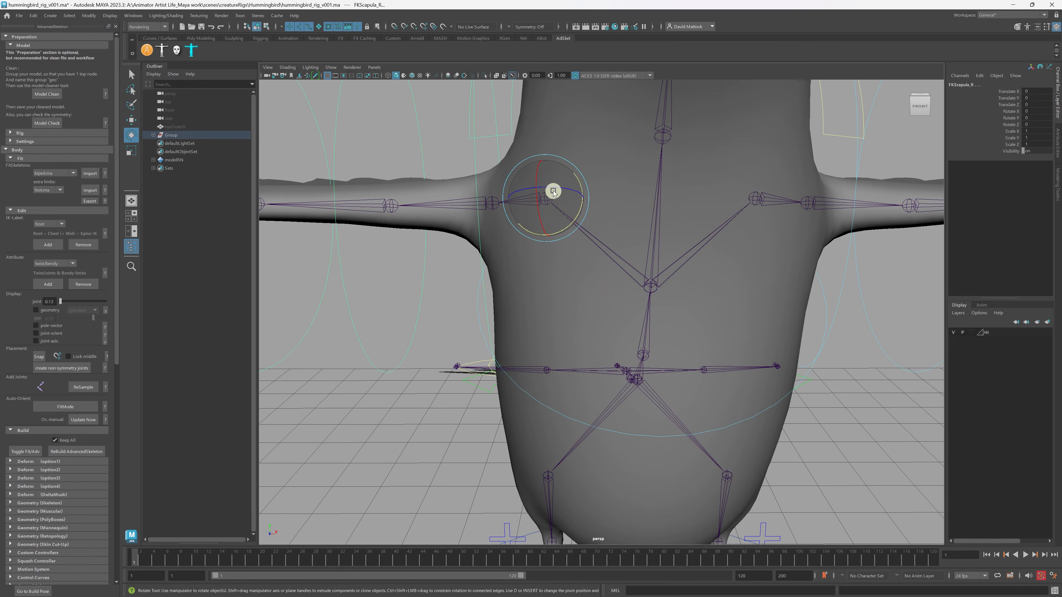
left_click(474, 164)
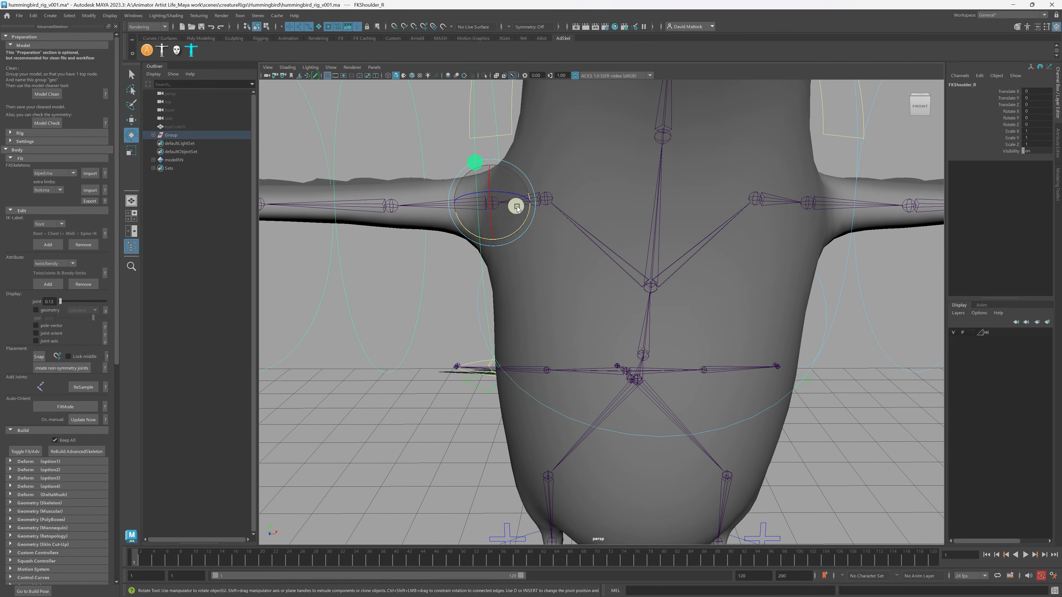
mouse_move(513, 206)
left_mouse_down()
mouse_move(526, 226)
mouse_move(514, 237)
mouse_move(505, 187)
left_mouse_up()
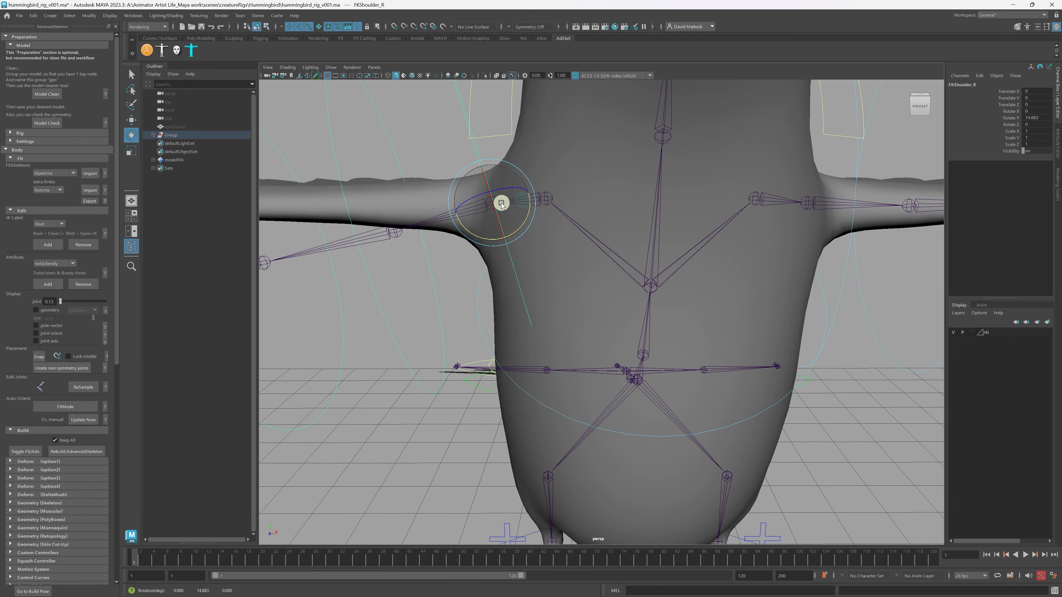
key("ctrl+z")
Test-rotate the beak's FKJaw_M control and undo the rotation.
right_click_drag(740, 309, 569, 273, "alt")
left_click_drag(573, 273, 530, 276, "alt")
right_click_drag(446, 263, 620, 256, "alt")
left_click(630, 256)
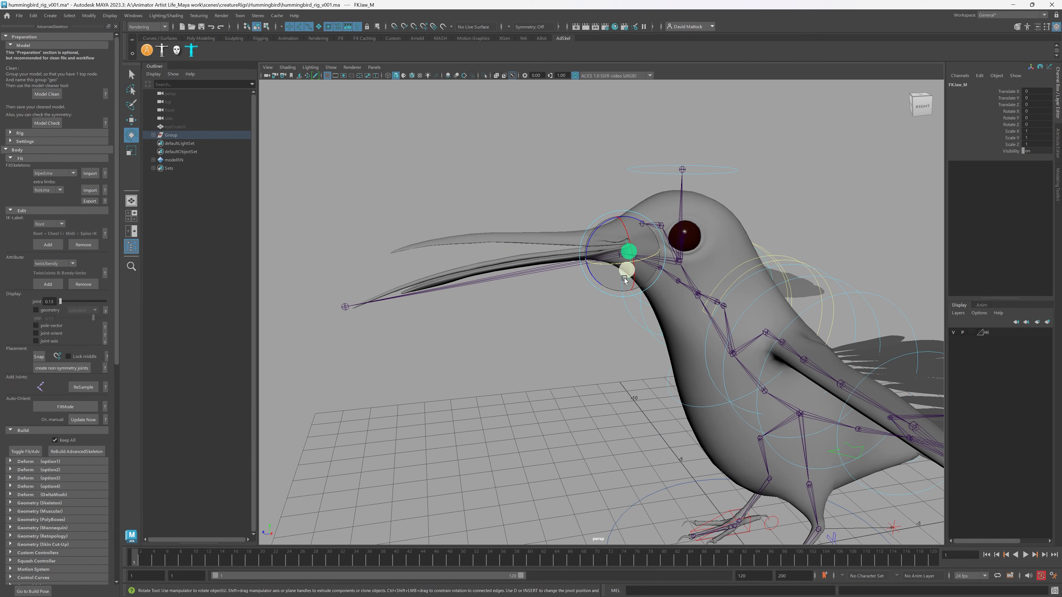
left_click_drag(626, 251, 614, 276)
key("ctrl+z")
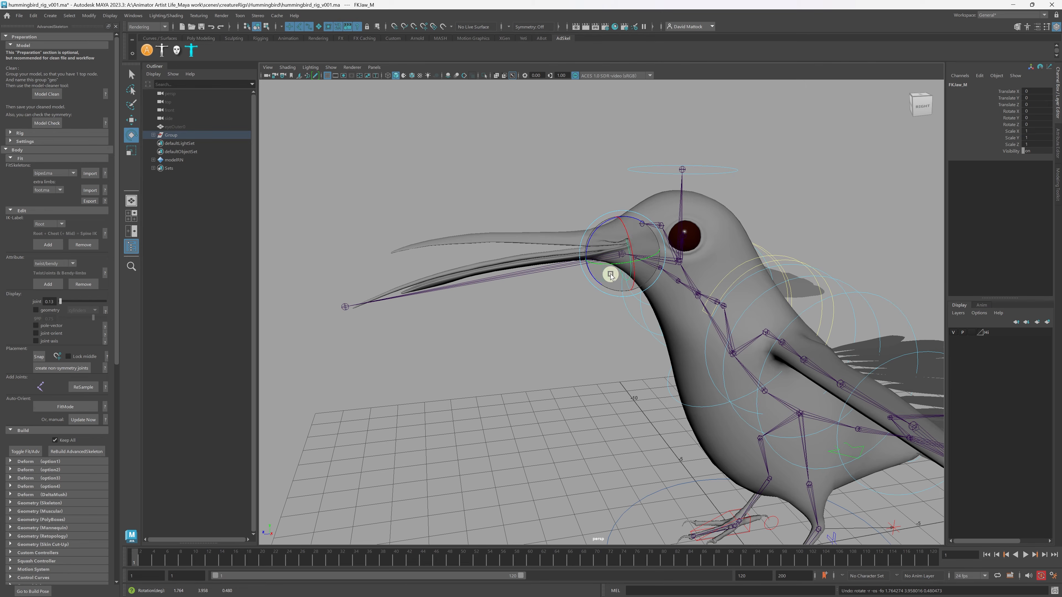
Toggle the hummingbird from the built AdvancedSkeleton rig to its fit skeleton.
right_click_drag(778, 343, 754, 346, "alt")
middle_click_drag(753, 346, 619, 247, "alt")
right_click_drag(619, 246, 578, 315, "alt")
mouse_move(578, 316)
left_mouse_down("alt")
mouse_move(685, 315)
mouse_move(609, 310)
mouse_move(554, 334)
mouse_move(576, 333)
left_mouse_up("alt")
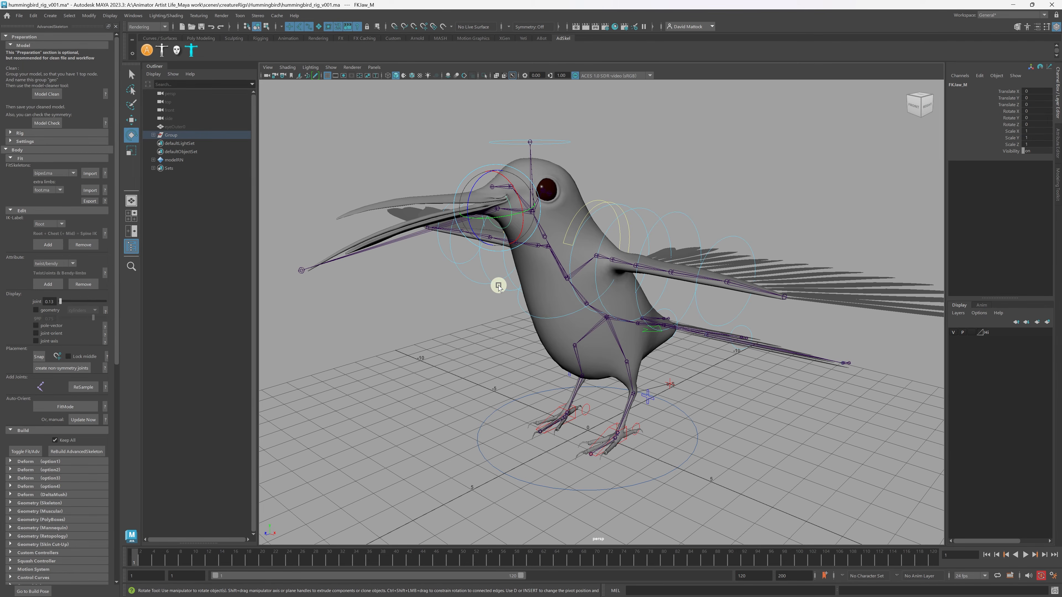
left_click_drag(532, 311, 494, 339, "alt")
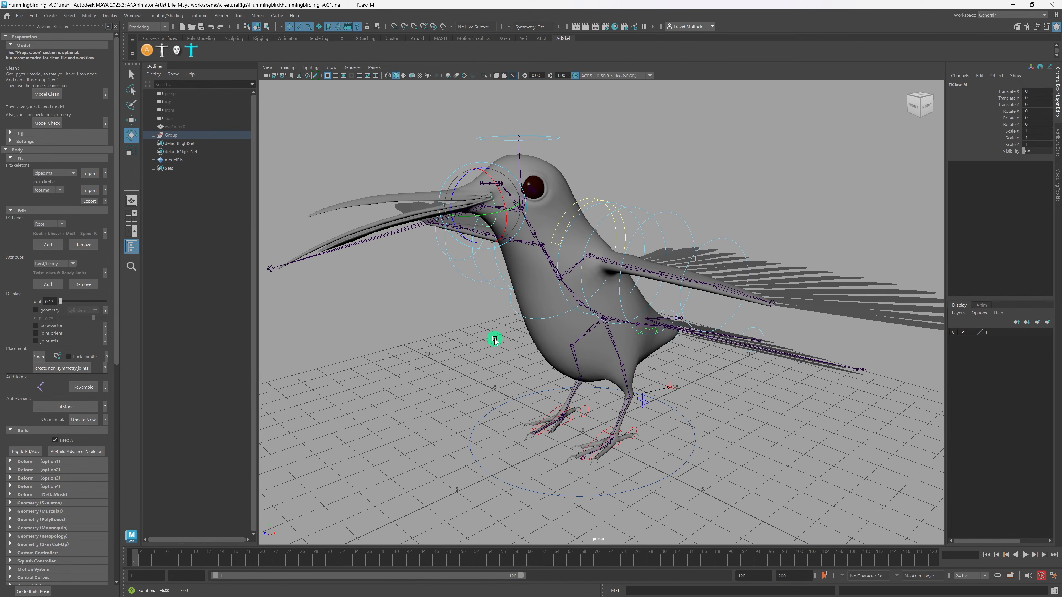
left_click_drag(571, 327, 568, 333, "alt")
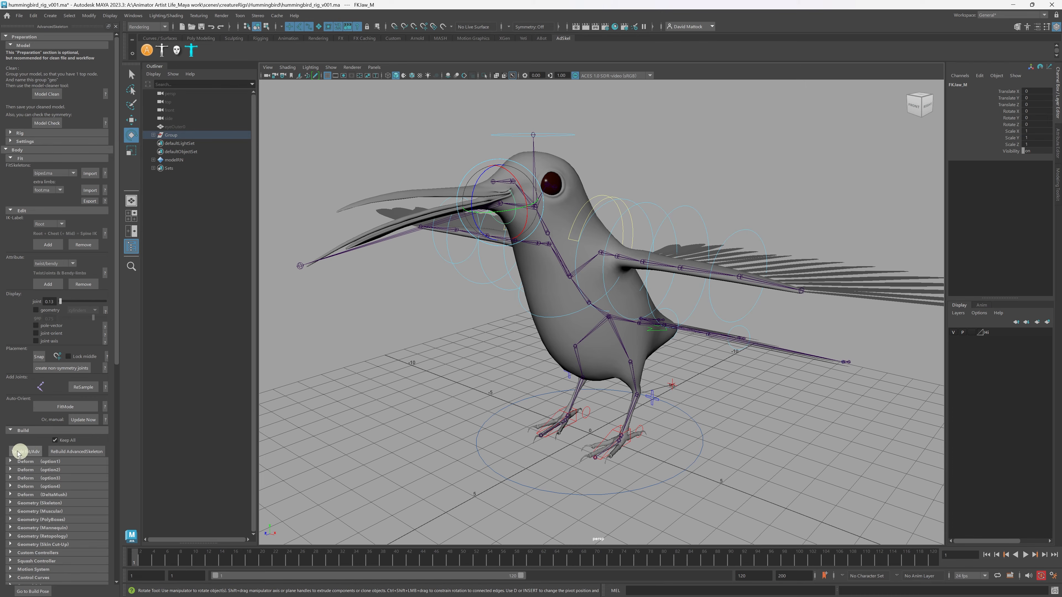
left_click(27, 452)
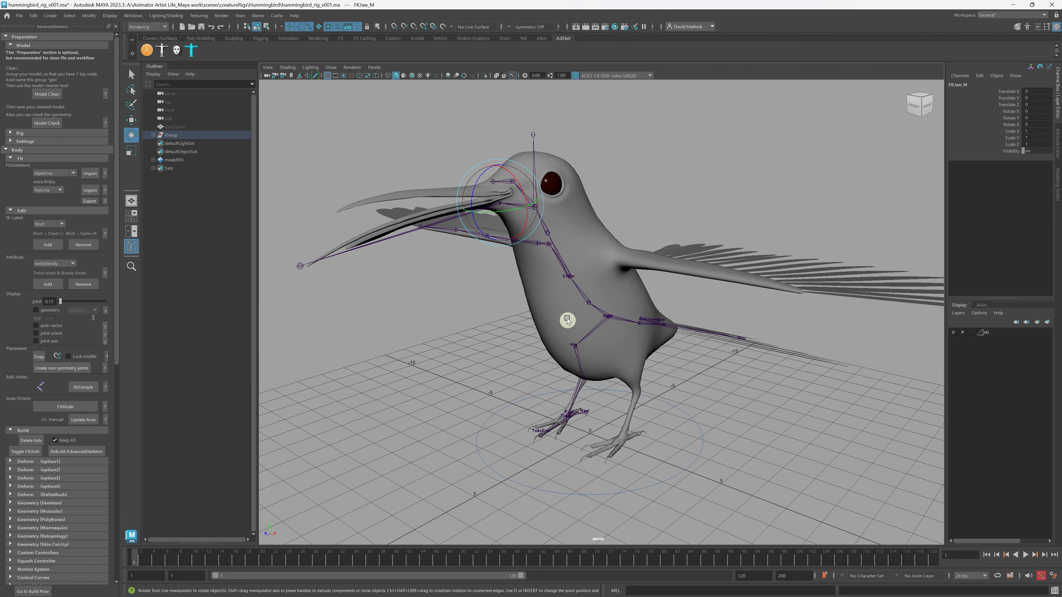
Rebuild the AdvancedSkeleton rig from the fit skeleton, keeping all existing settings with Keep All.
mouse_move(568, 320)
left_mouse_down("alt")
mouse_move(730, 325)
mouse_move(549, 315)
left_mouse_up("alt")
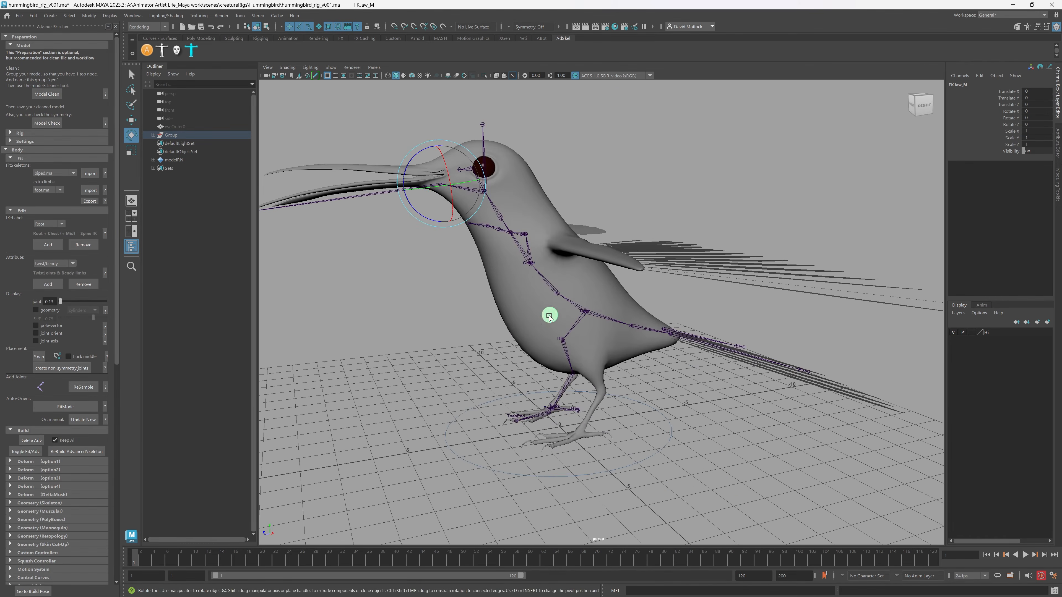
right_click_drag(408, 330, 609, 330, "alt")
mouse_move(610, 329)
left_mouse_down("alt")
mouse_move(581, 329)
mouse_move(616, 326)
left_mouse_up("alt")
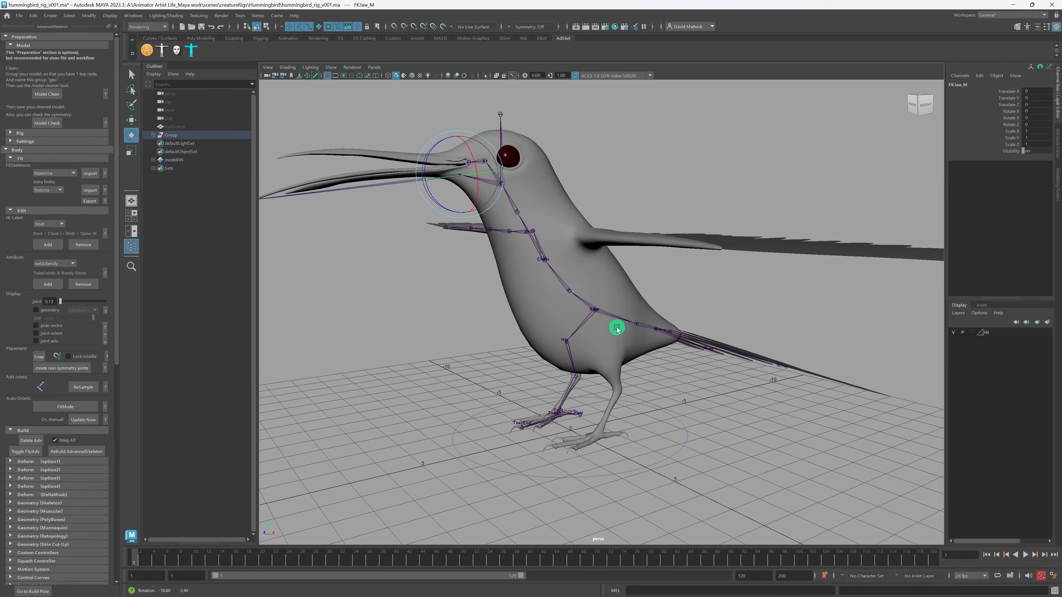
mouse_move(534, 244)
left_mouse_down("alt")
mouse_move(564, 244)
mouse_move(522, 245)
left_mouse_up("alt")
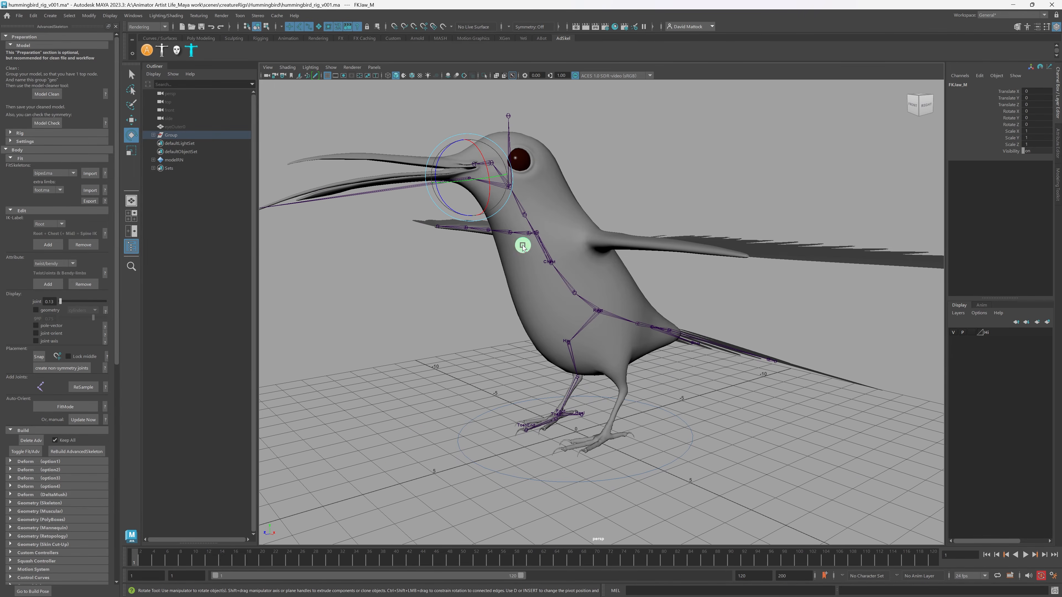
left_click(80, 450)
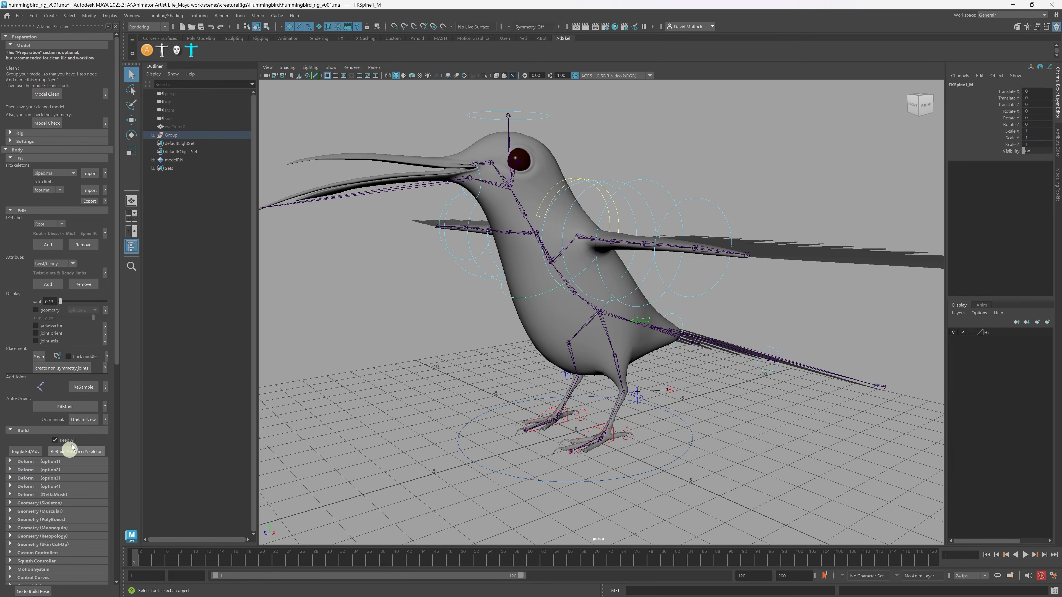
Look over the rebuilt rig and switch back to the fit skeleton.
left_click_drag(531, 309, 796, 307, "alt")
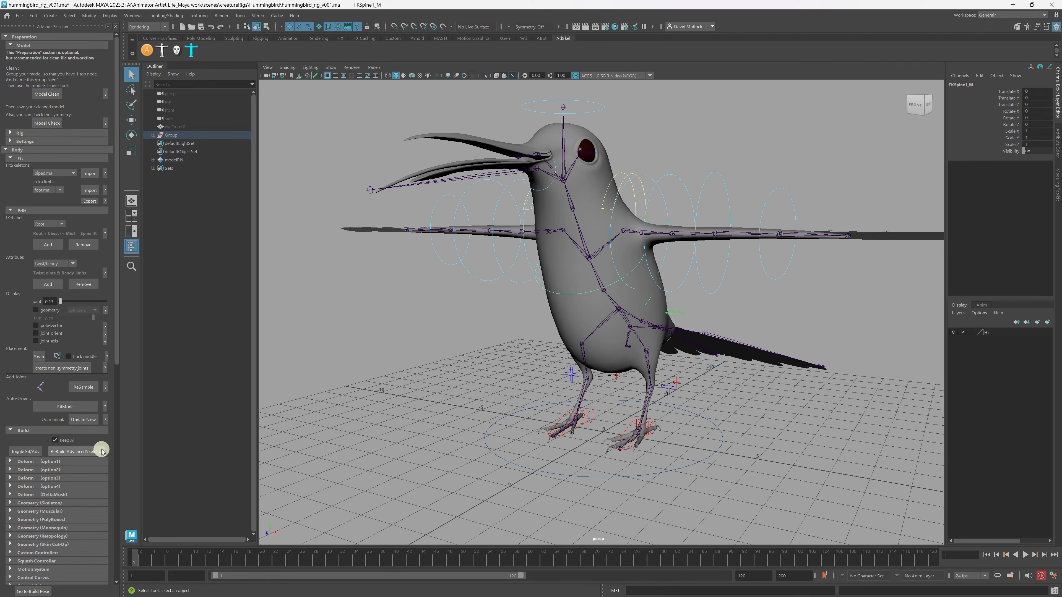
left_click_drag(512, 350, 486, 318, "alt")
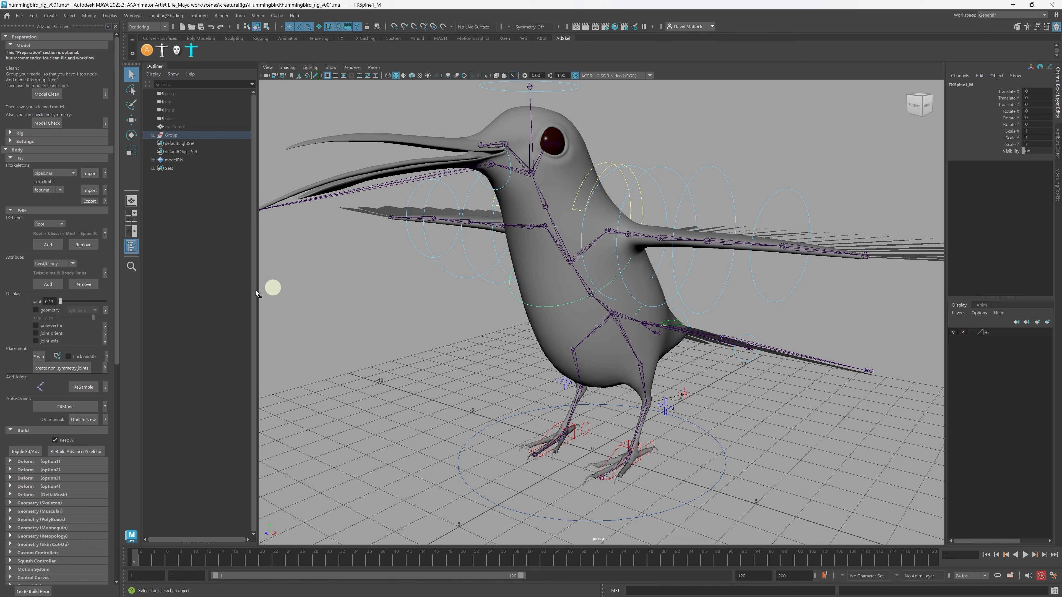
left_click(41, 453)
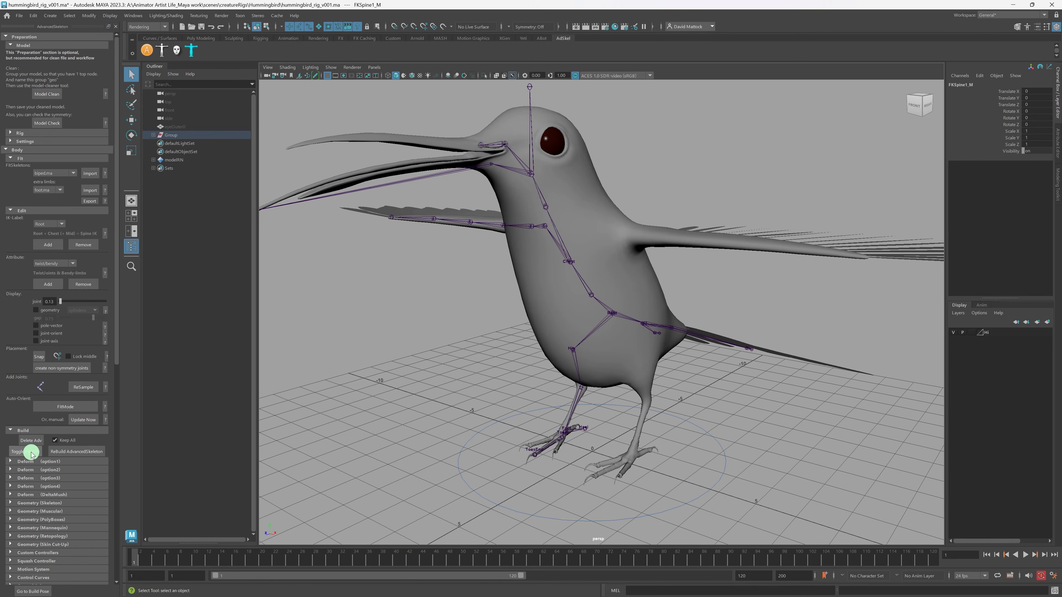
Examine the fit skeleton's placement in the body, wings and tail from above and from the side.
left_click_drag(451, 332, 450, 333, "alt")
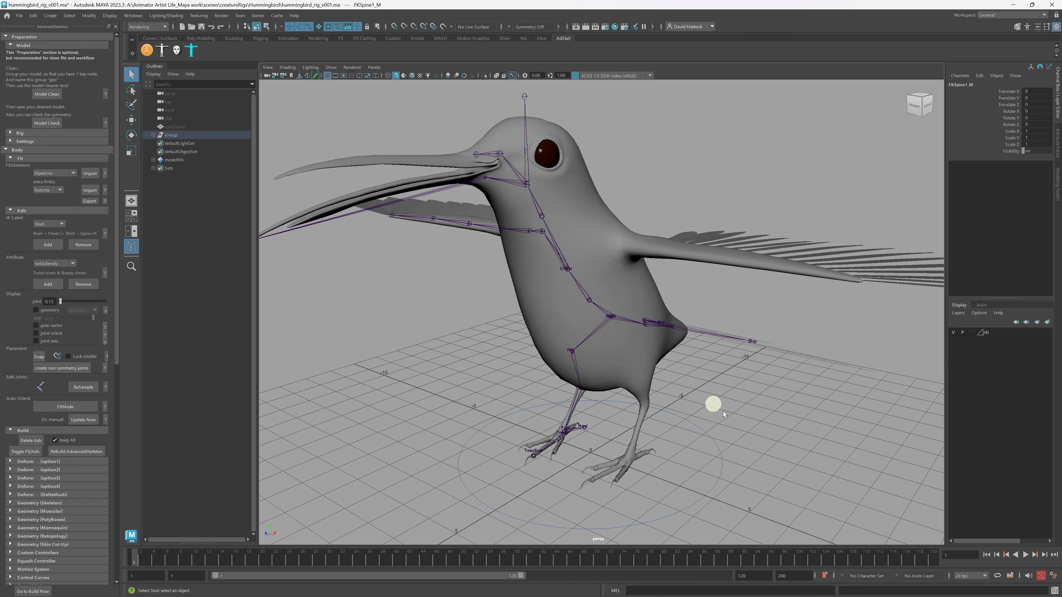
left_click_drag(723, 411, 586, 314, "alt")
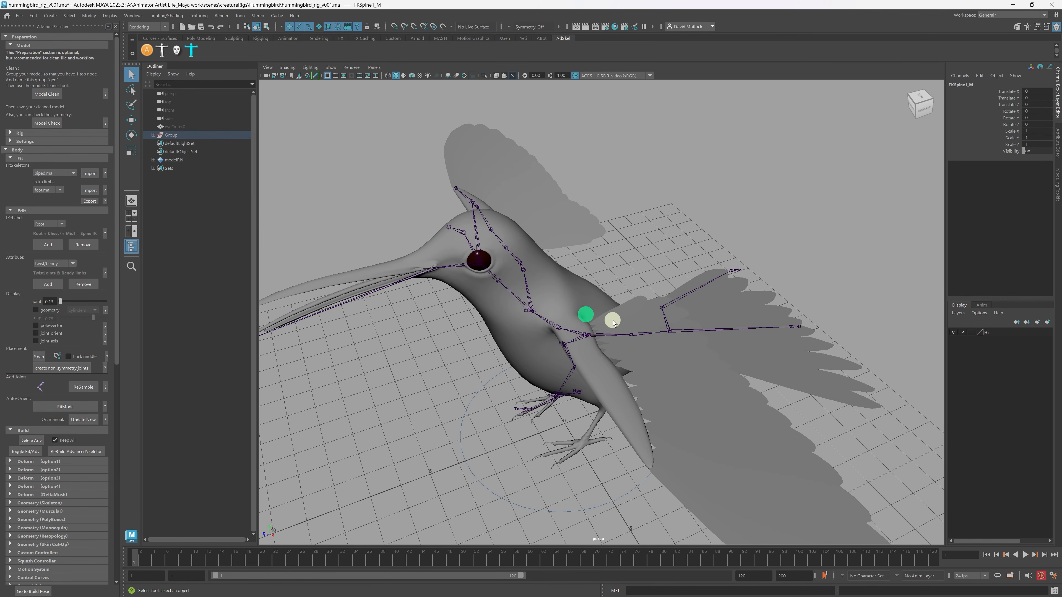
middle_click_drag(613, 319, 561, 290, "alt")
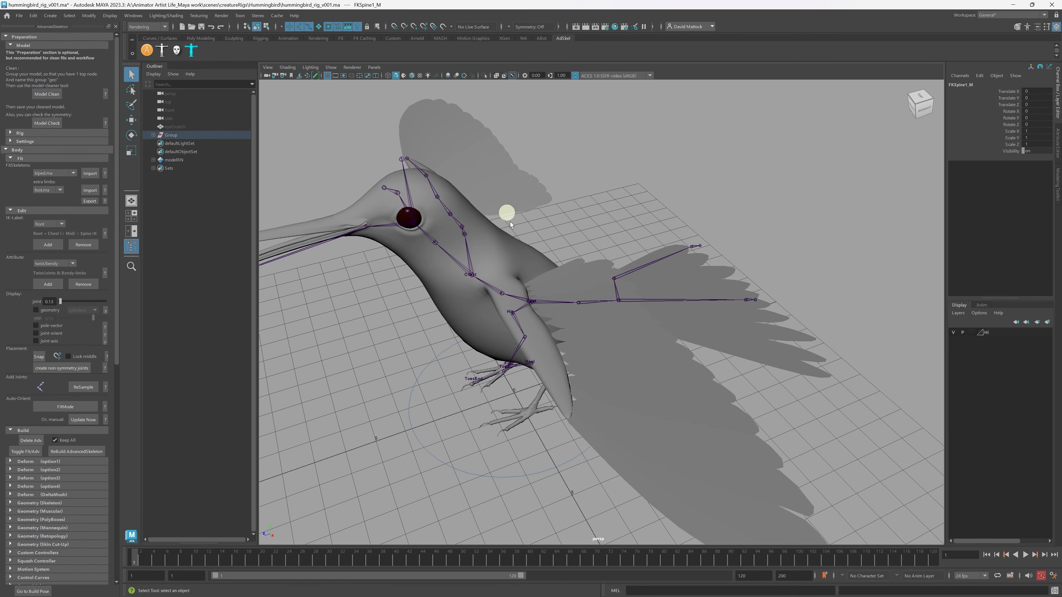
left_click_drag(760, 421, 479, 395, "alt")
left_click_drag(556, 393, 783, 313, "alt")
right_click_drag(560, 332, 624, 333, "alt")
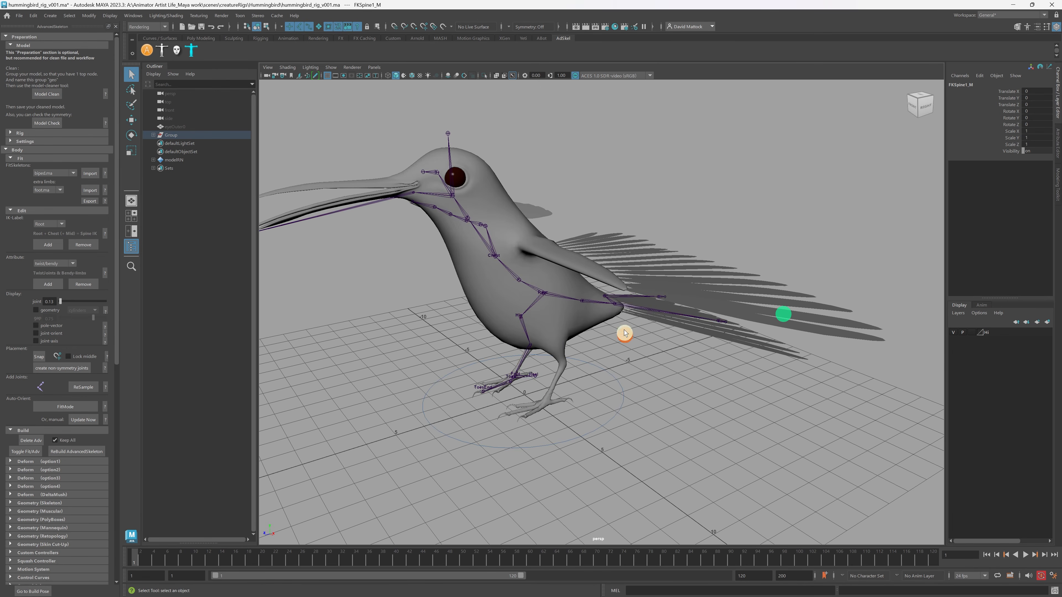
middle_click_drag(650, 316, 710, 358, "alt")
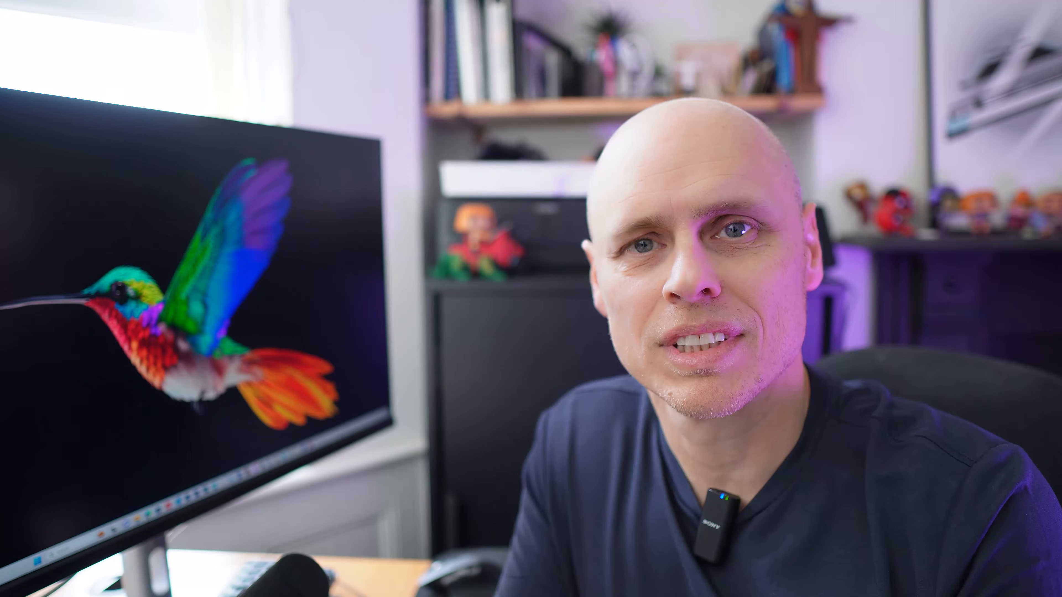